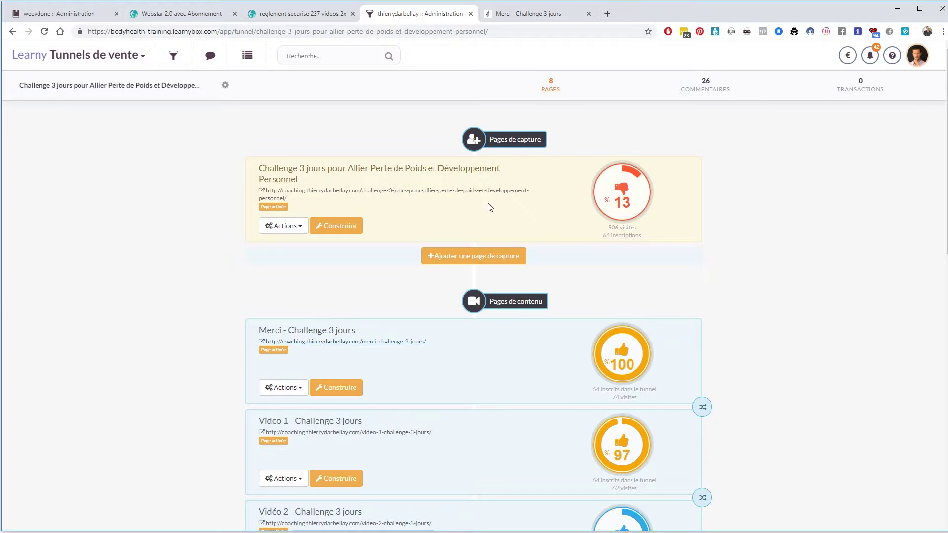
Review the live Merci - Challenge 3 jours page and its entry in the funnel, and close the live page
click(518, 16)
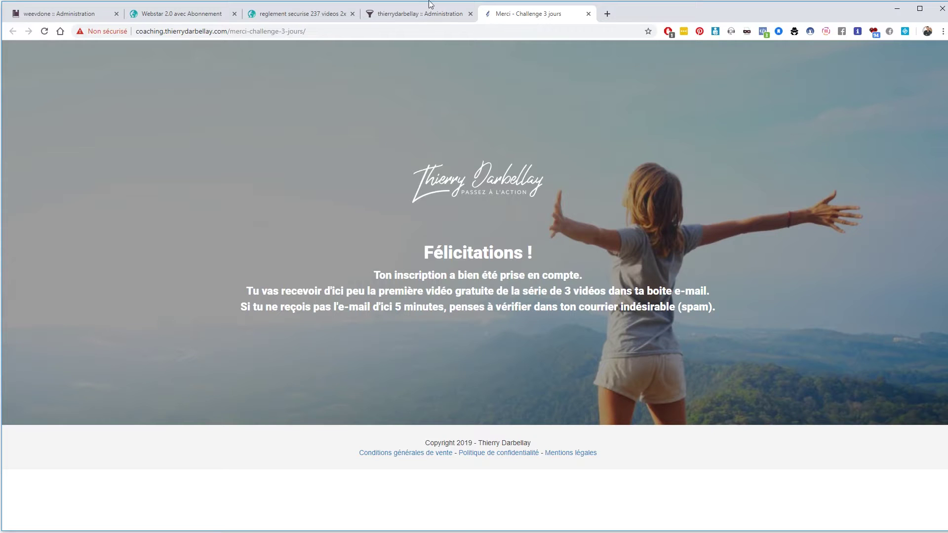
click(408, 13)
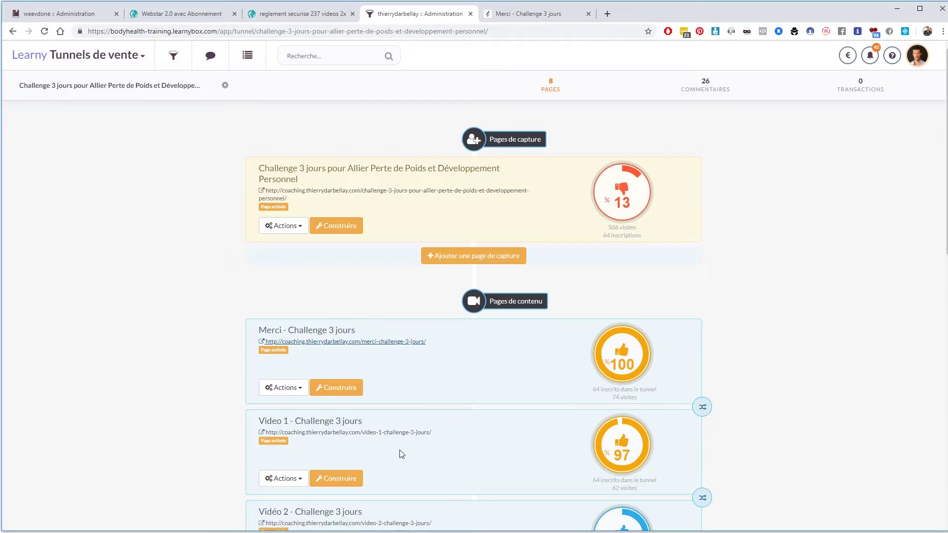
drag(221, 307, 515, 375)
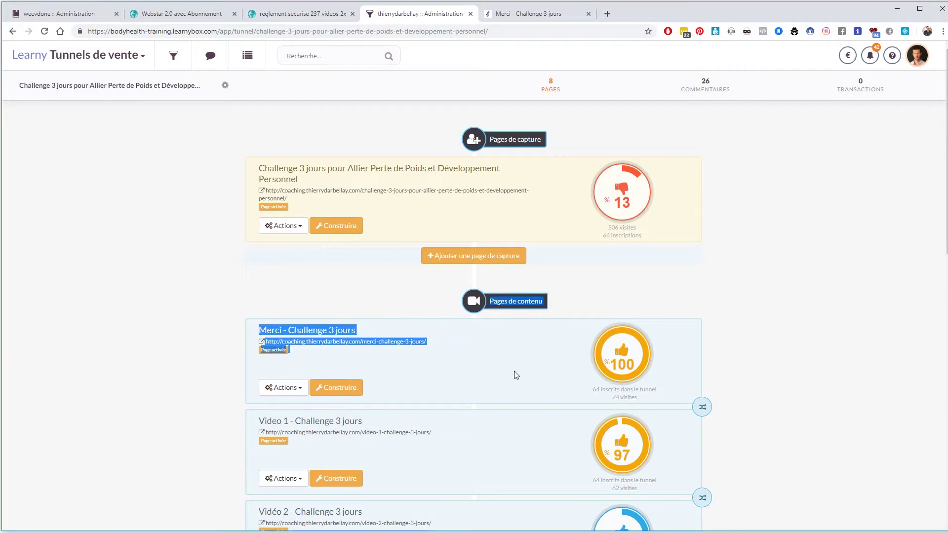
click(756, 370)
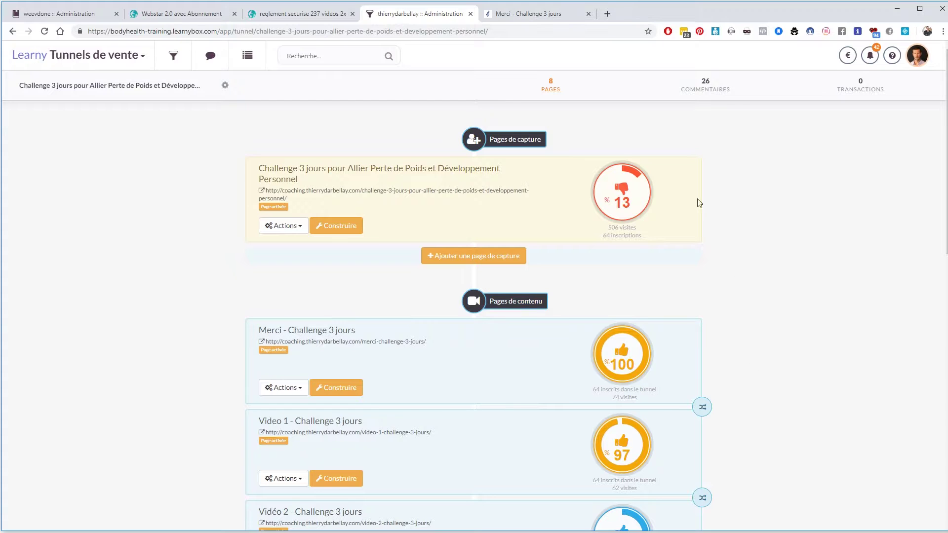
click(516, 15)
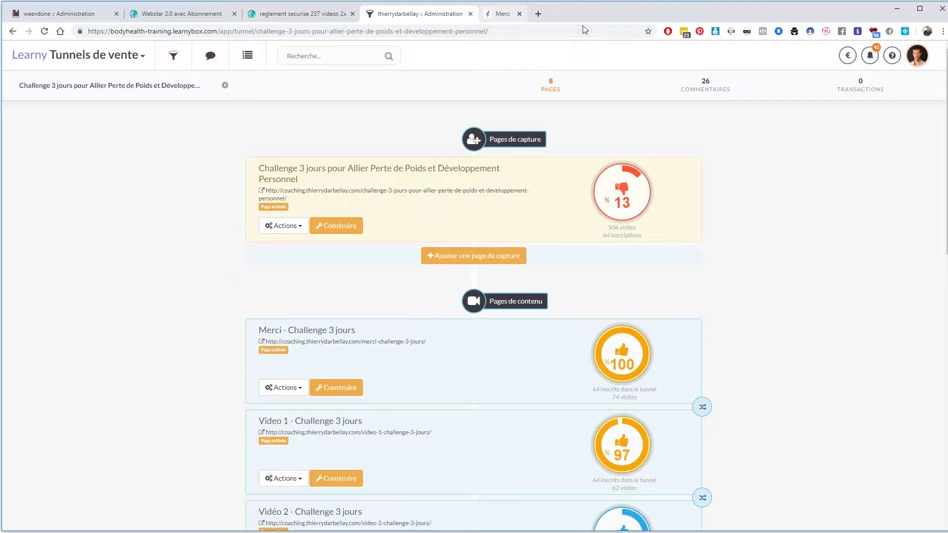
click(588, 14)
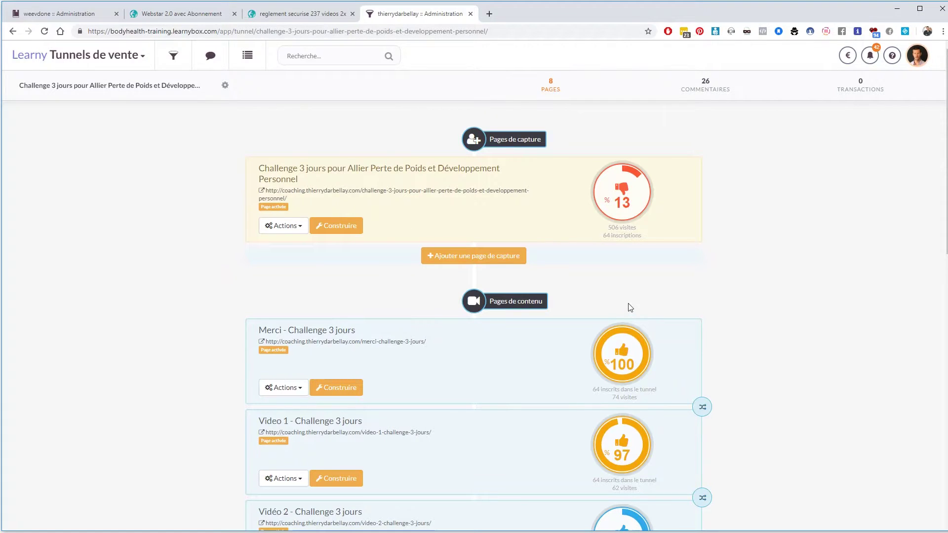
Open the Video 1 - Challenge 3 jours content page in the page builder and bring up its live version
scroll(666, 402, down, 1)
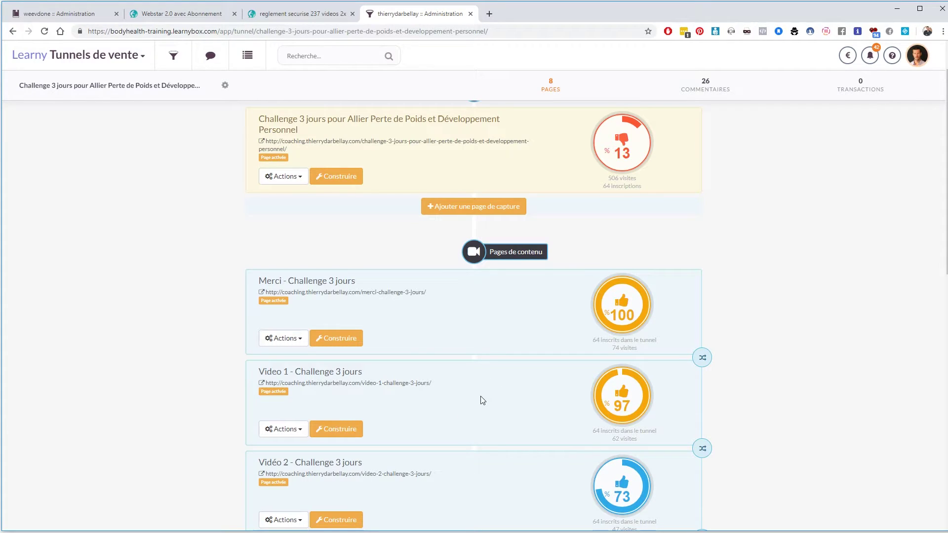
click(354, 427)
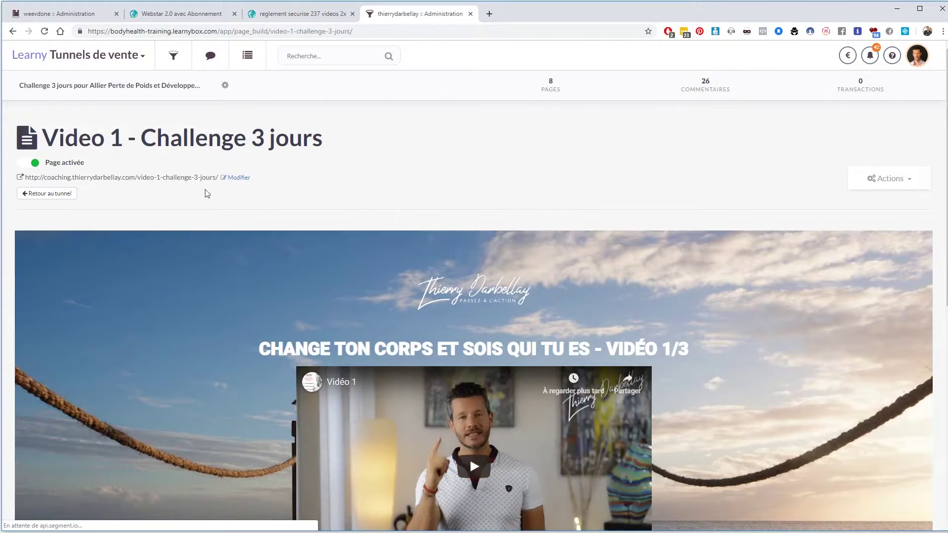
click(197, 179)
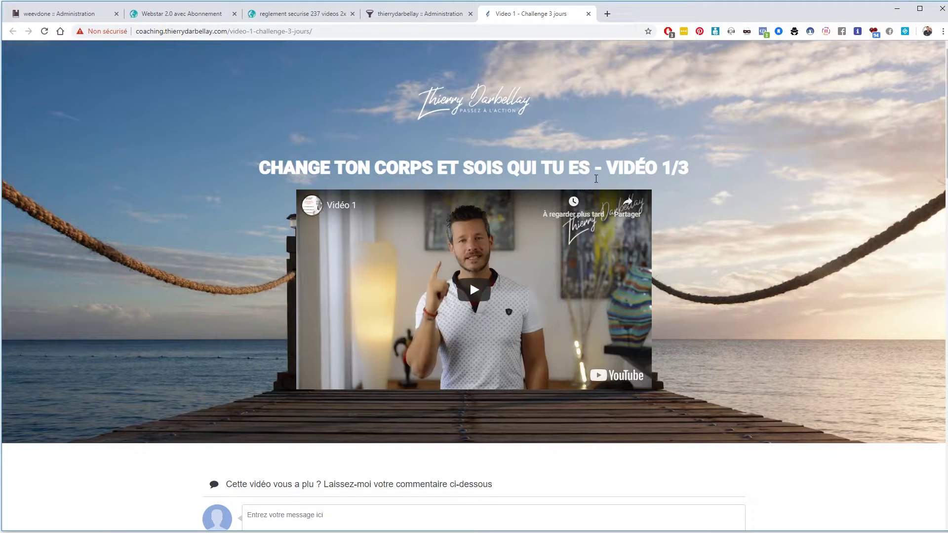
Examine the comments section of the live Video 1 page and briefly play the embedded video, dismissing its suggested videos
scroll(747, 270, down, 7)
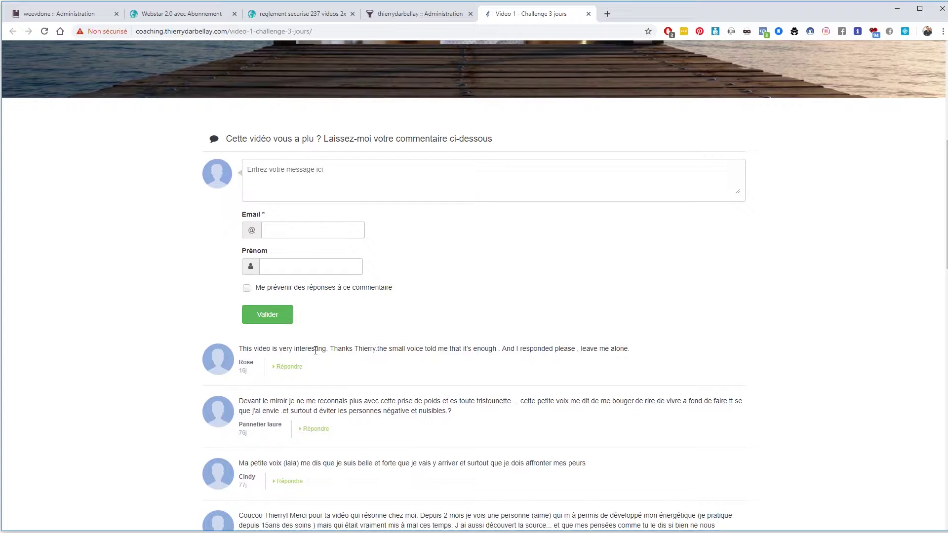
scroll(508, 343, up, 7)
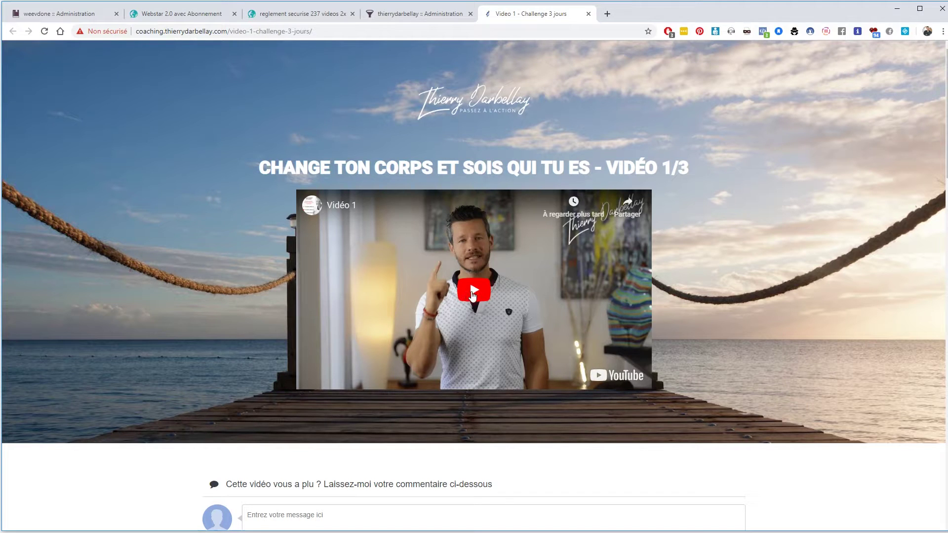
click(473, 295)
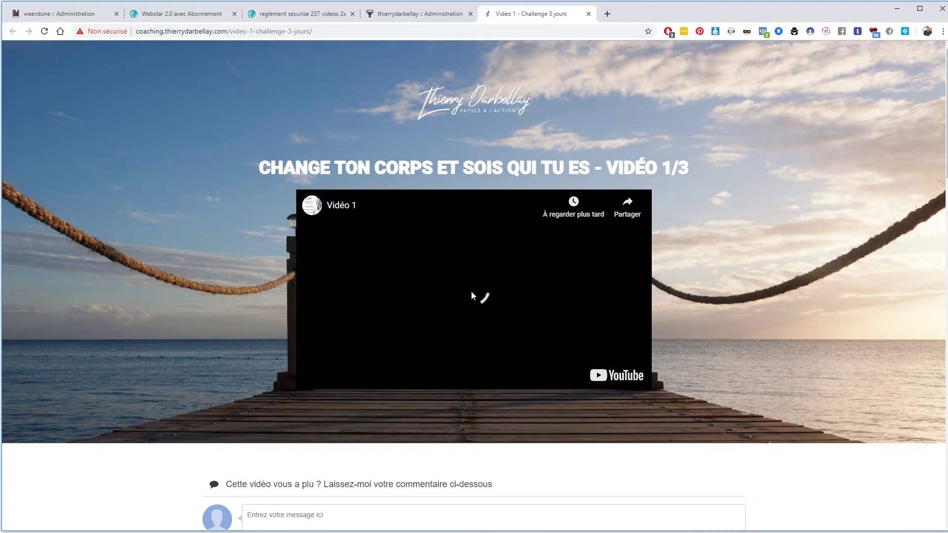
click(471, 291)
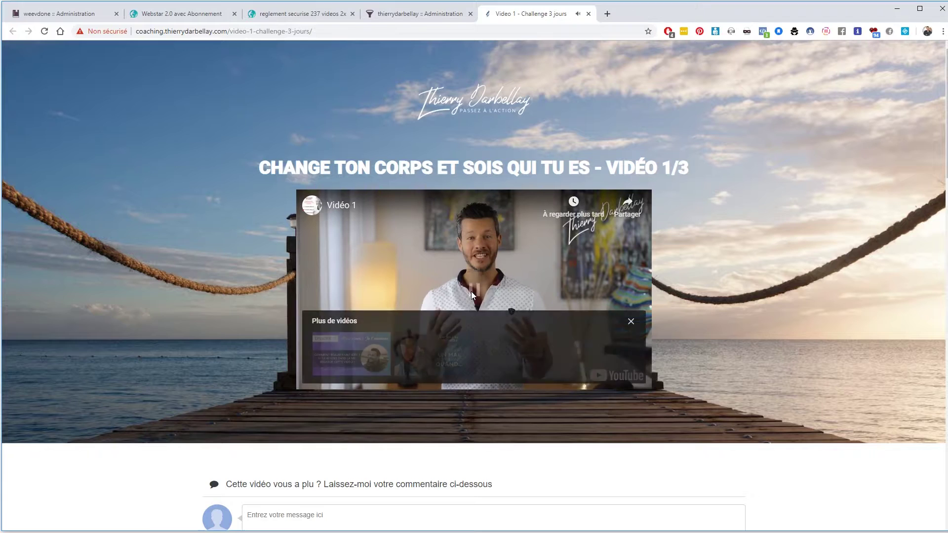
click(632, 321)
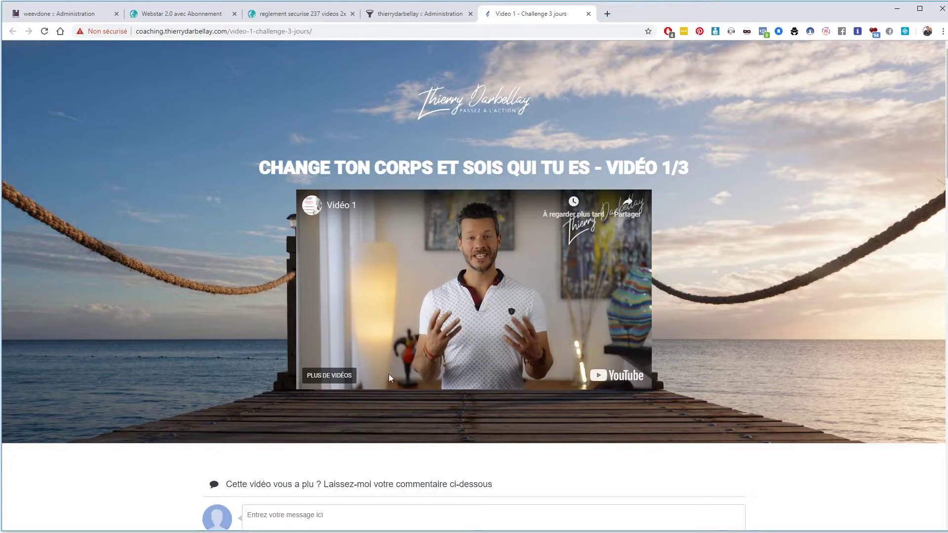
Copy the embedded video's URL and open it on YouTube in a new browser tab
right_click(465, 265)
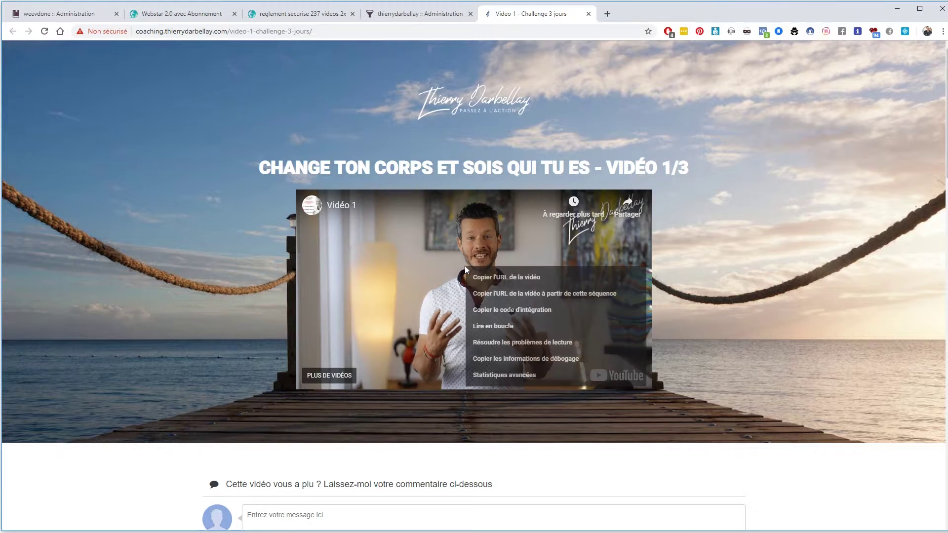
click(485, 278)
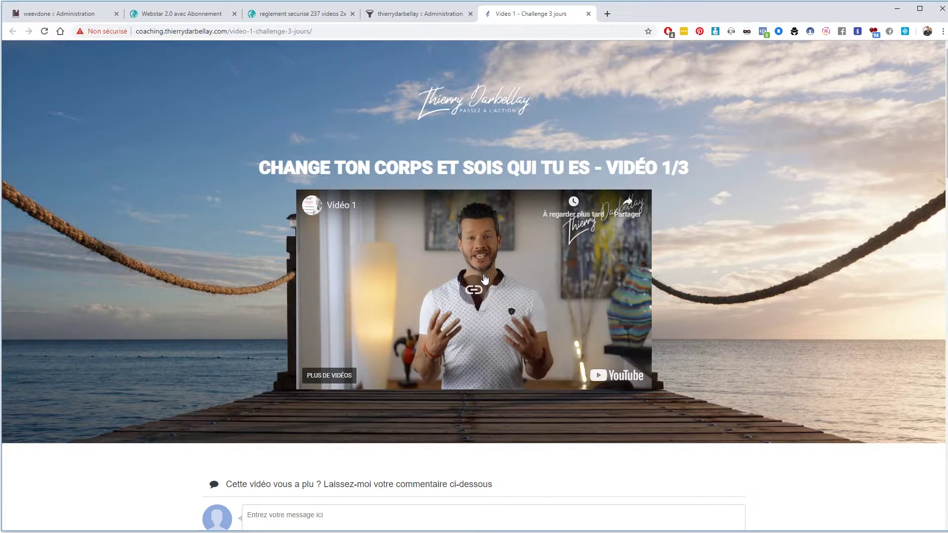
click(607, 14)
right_click(572, 26)
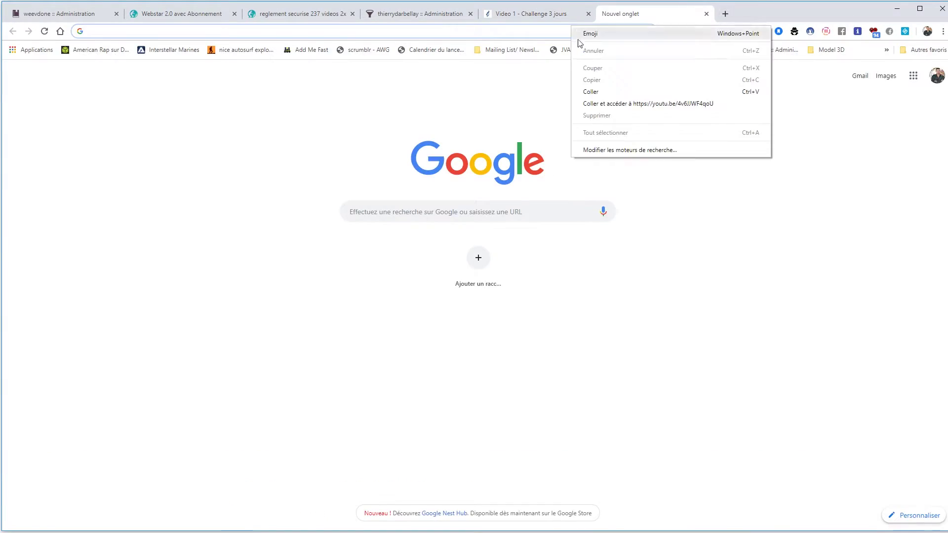
click(628, 105)
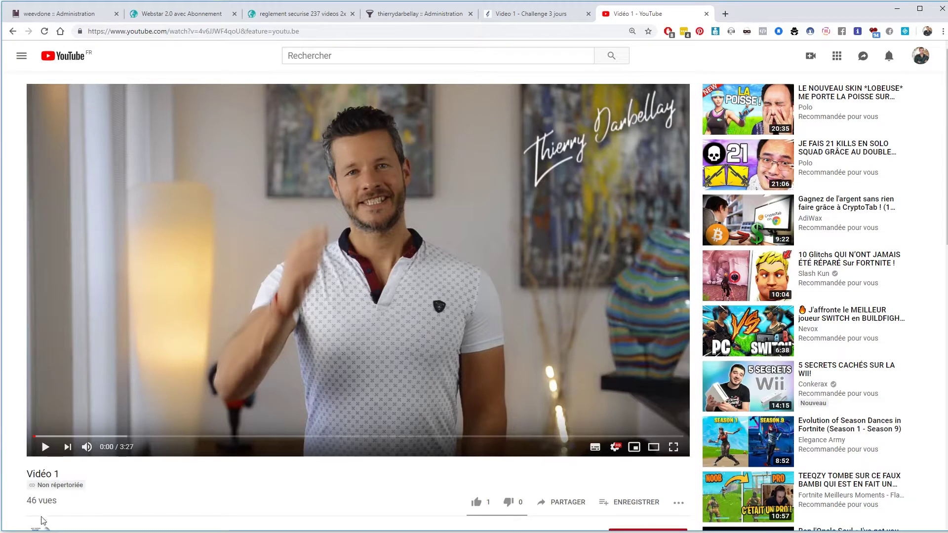
Return to the live Video 1 page and examine the comment form, the visitors' comments and replies, and their dates
click(528, 15)
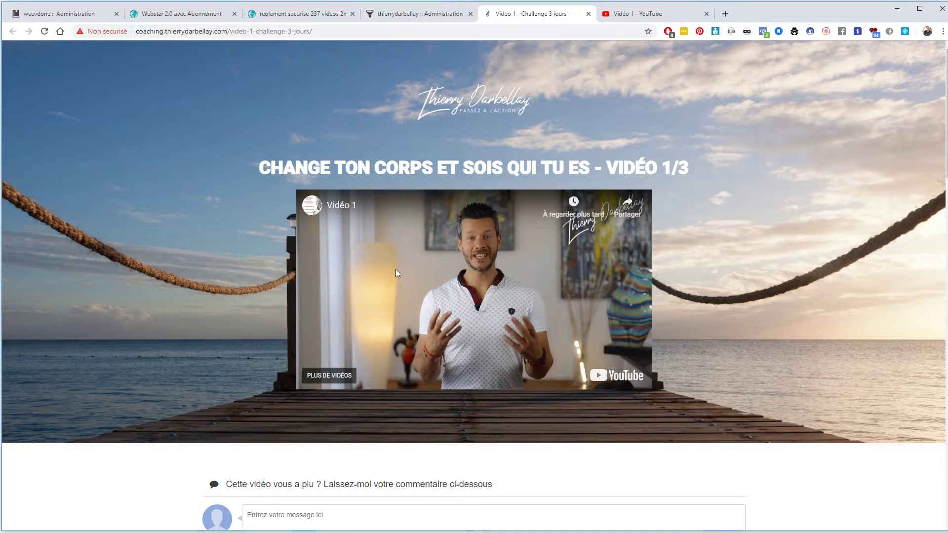
scroll(432, 279, down, 4)
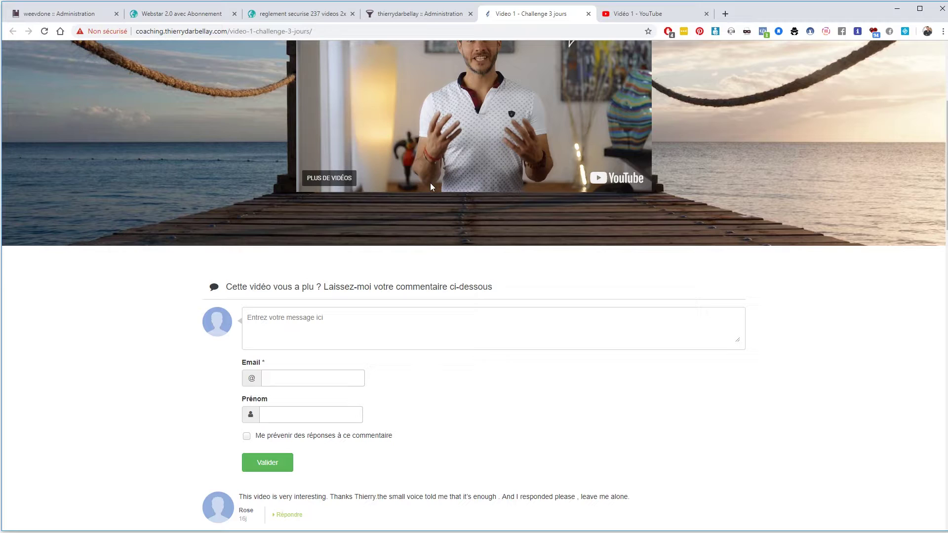
scroll(431, 186, up, 3)
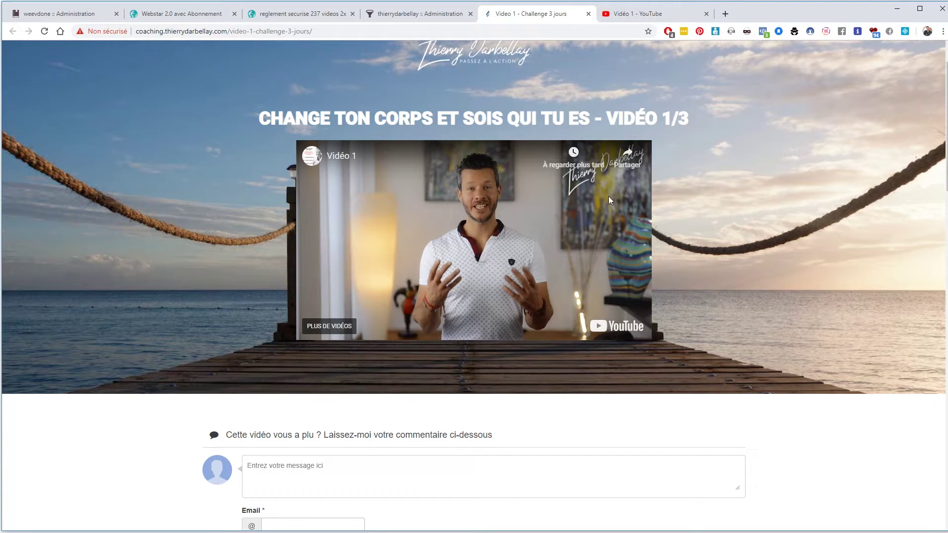
scroll(605, 198, down, 4)
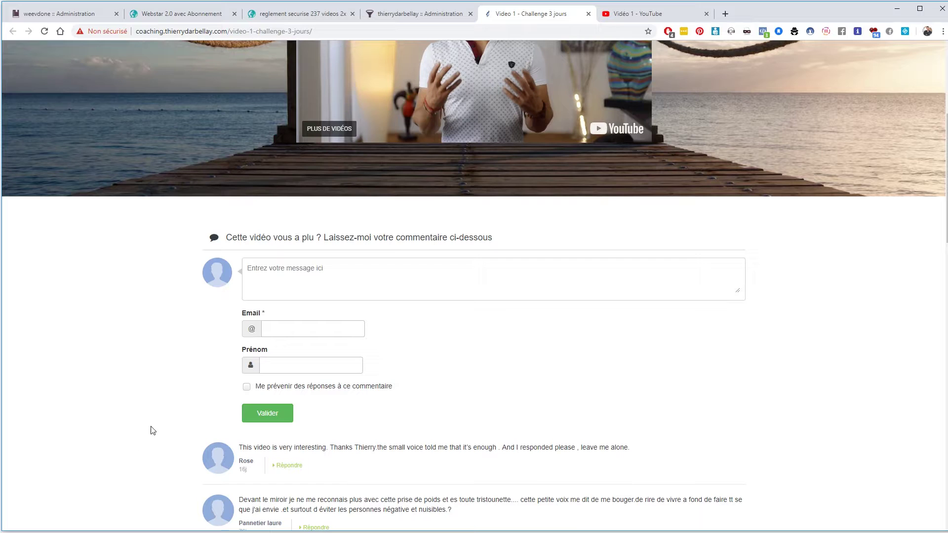
scroll(202, 366, down, 3)
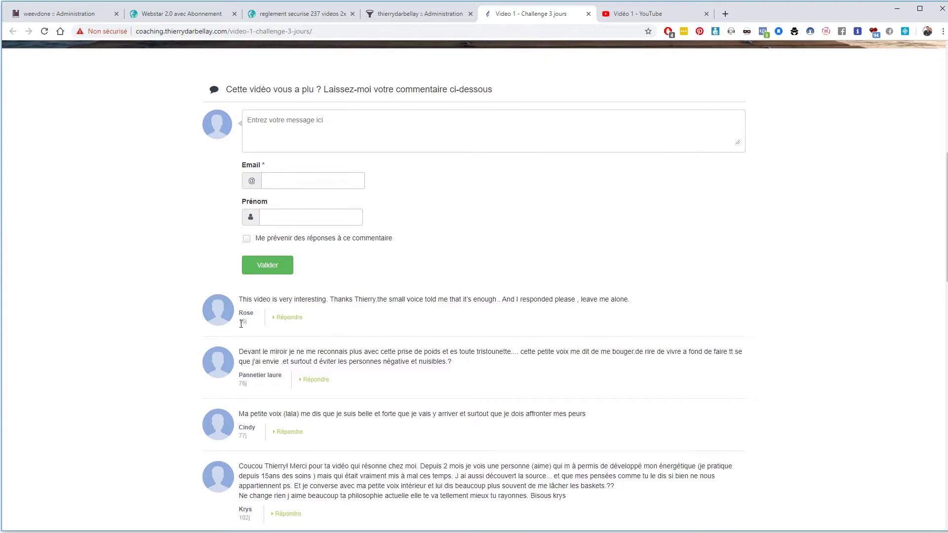
double_click(242, 321)
click(245, 382)
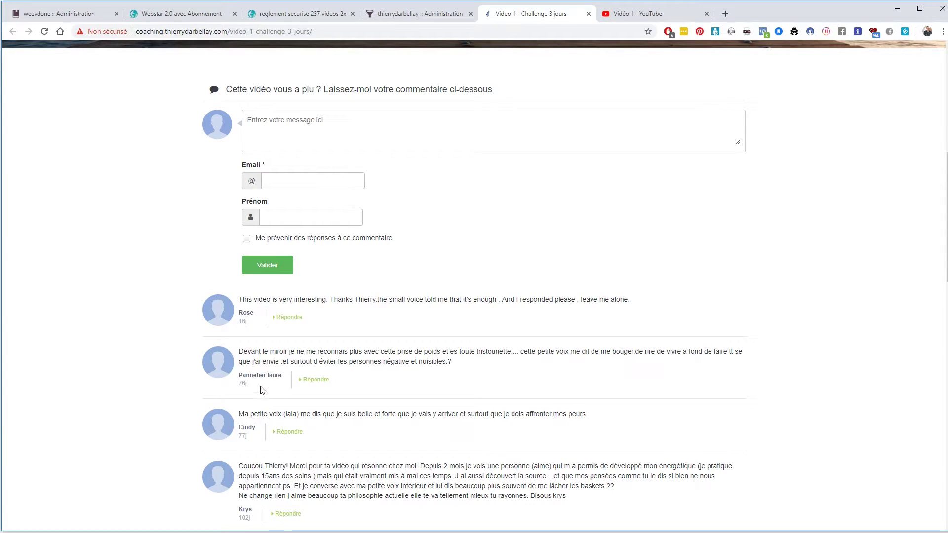
scroll(289, 420, down, 3)
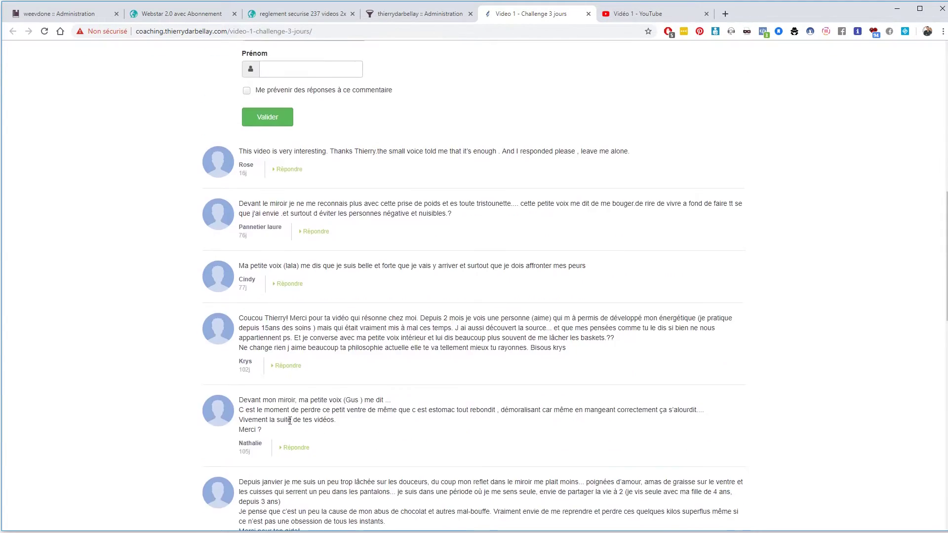
scroll(290, 420, down, 4)
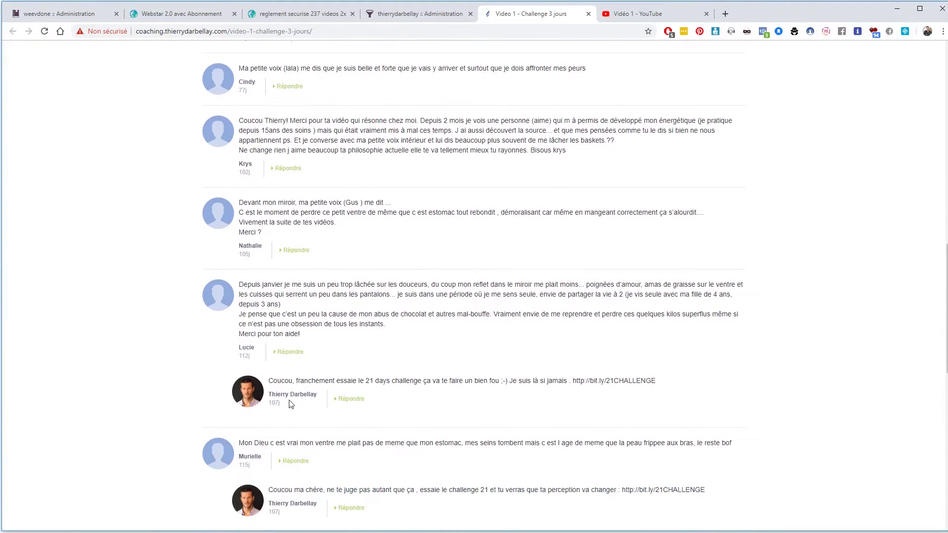
scroll(292, 404, down, 6)
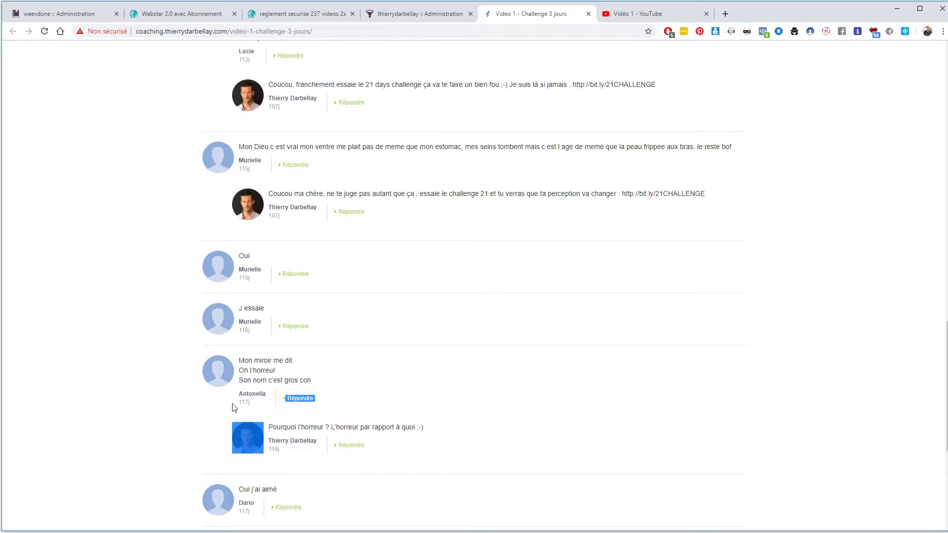
click(396, 392)
scroll(398, 394, up, 9)
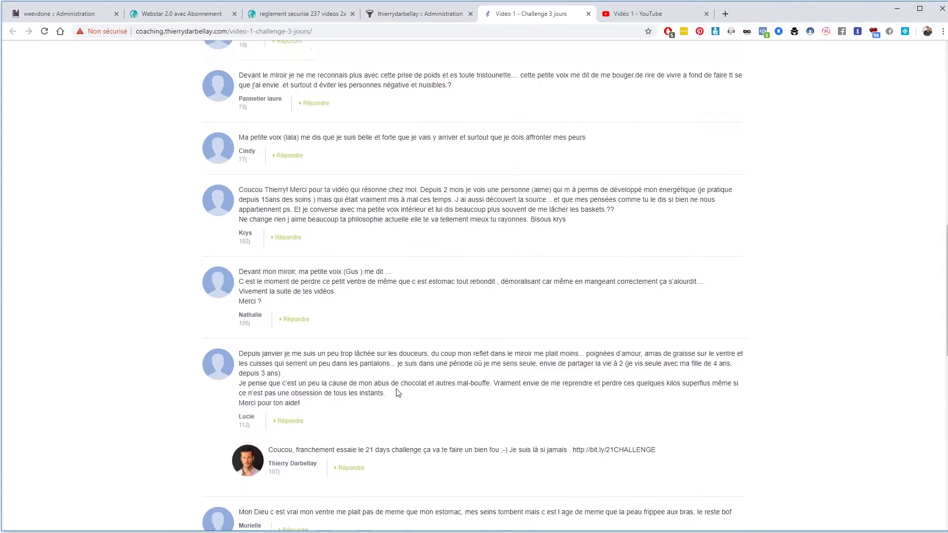
scroll(398, 393, up, 4)
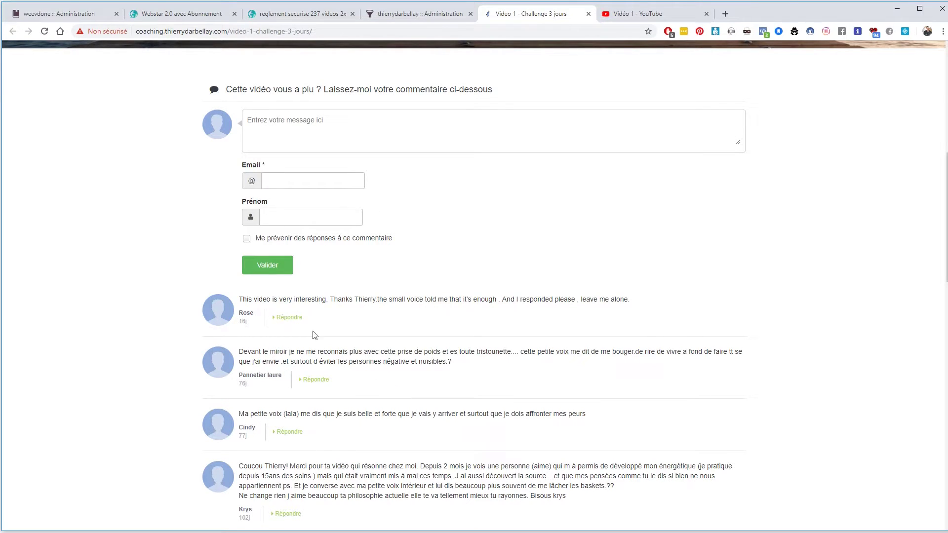
scroll(362, 371, up, 5)
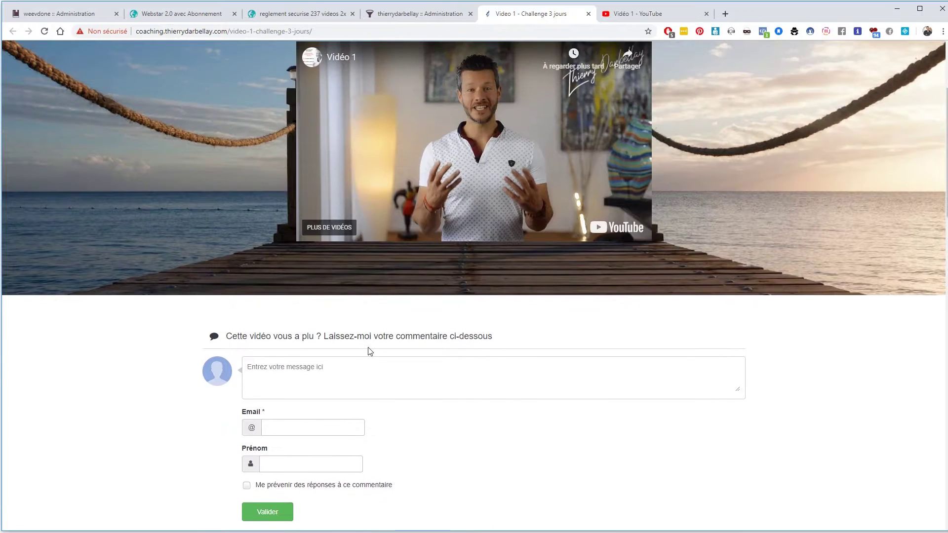
scroll(372, 330, down, 4)
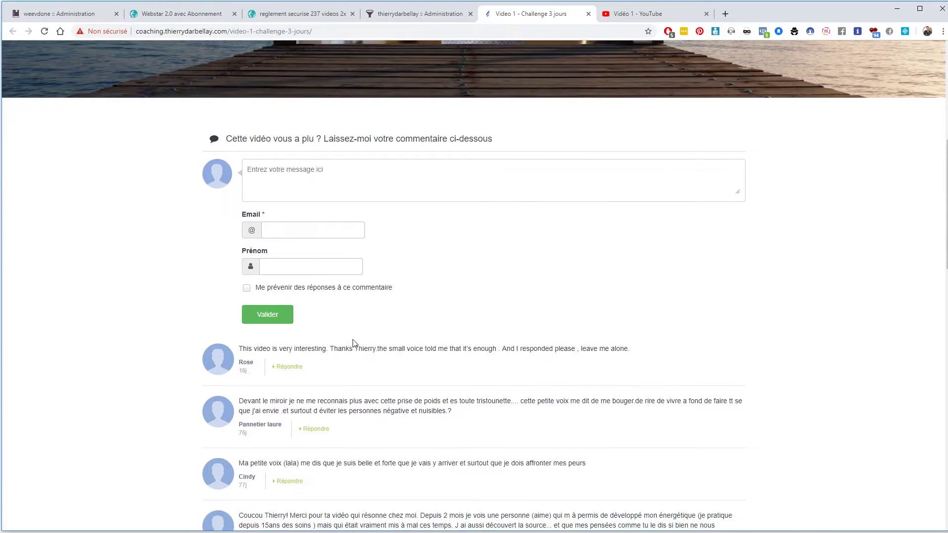
drag(244, 370, 239, 371)
click(245, 372)
In the Video 1 page builder, edit the comment block to hide the comment dates (Cacher les dates) and save it
click(431, 12)
scroll(455, 395, down, 5)
scroll(346, 356, down, 2)
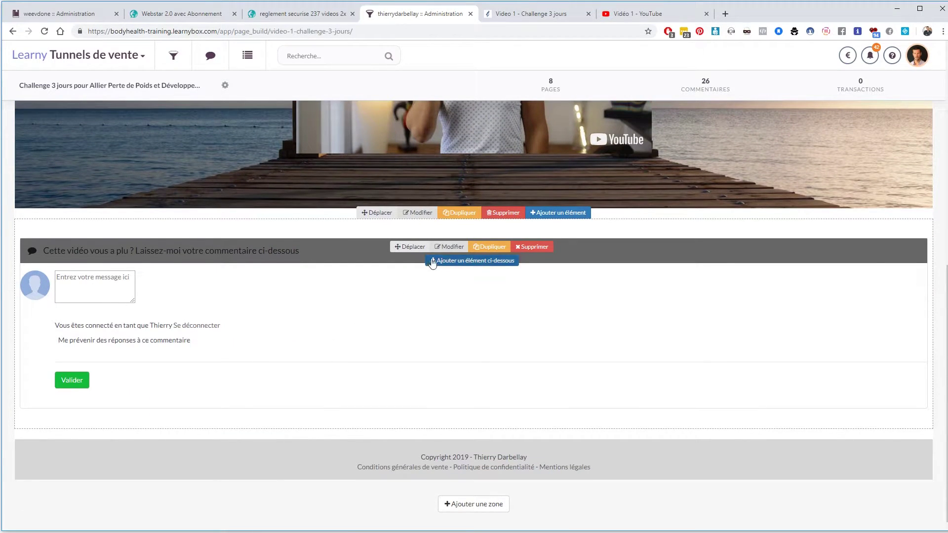
click(453, 247)
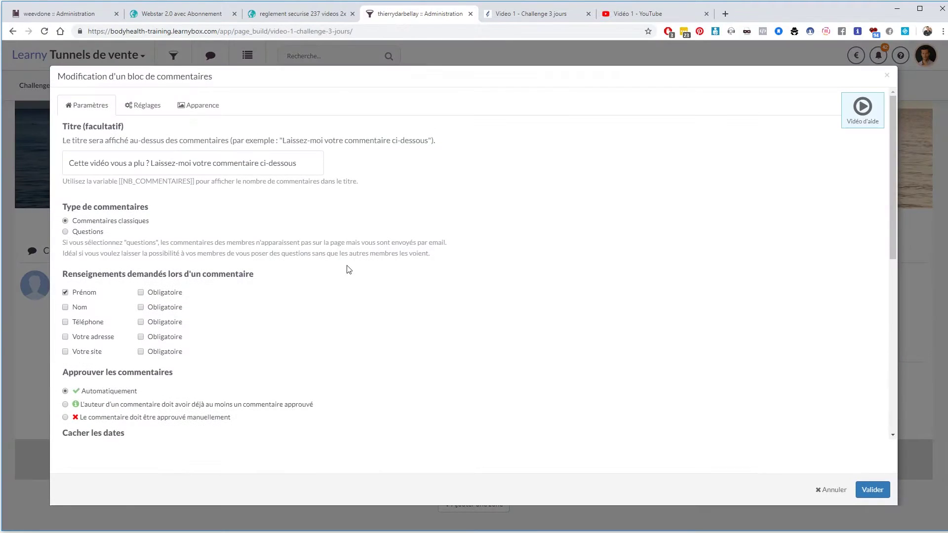
scroll(341, 254, down, 4)
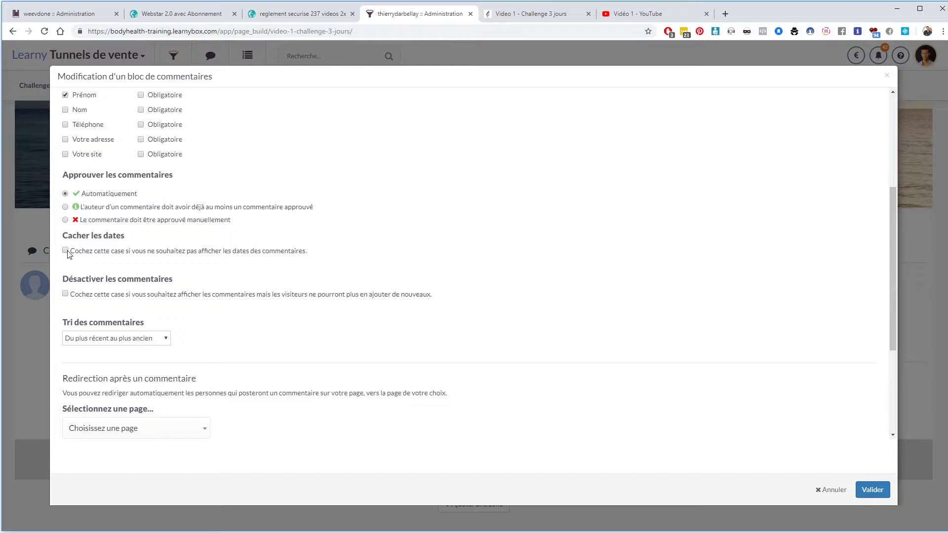
click(872, 490)
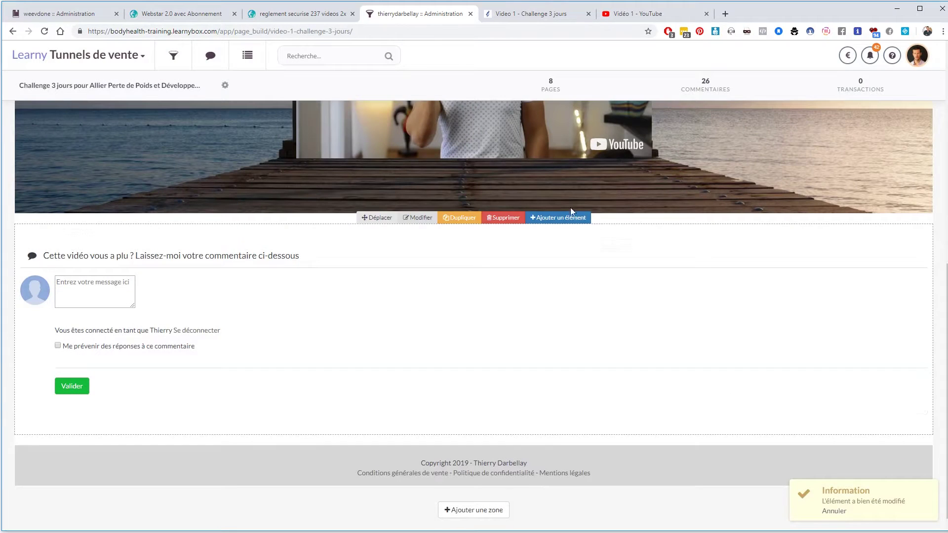
Reload the live Video 1 page and examine its comments and replies with dates hidden, requesting the following comments (Afficher les commentaires suivants)
click(493, 14)
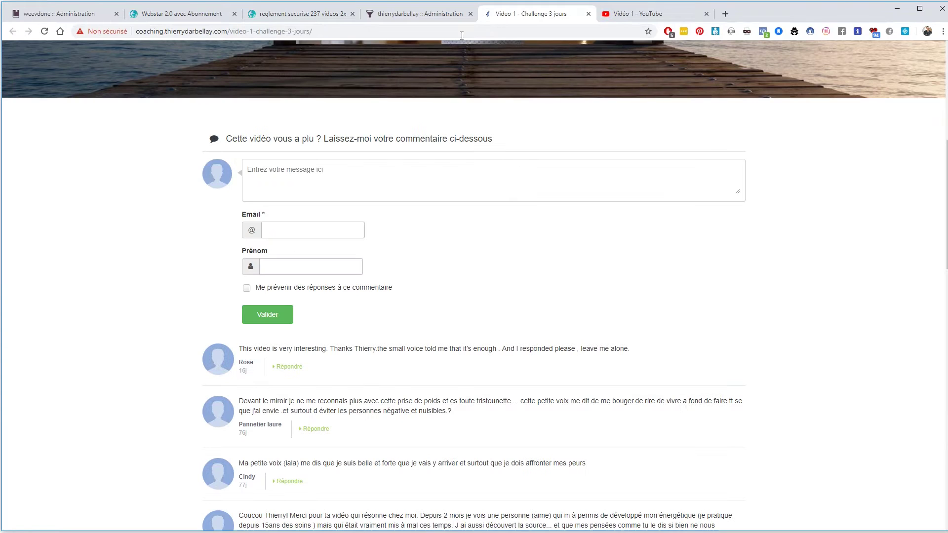
click(45, 31)
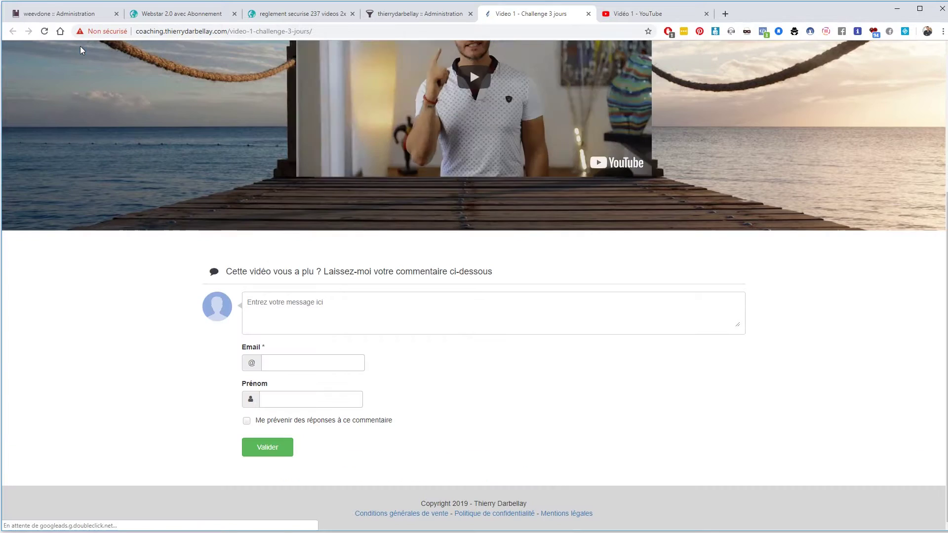
scroll(289, 381, down, 3)
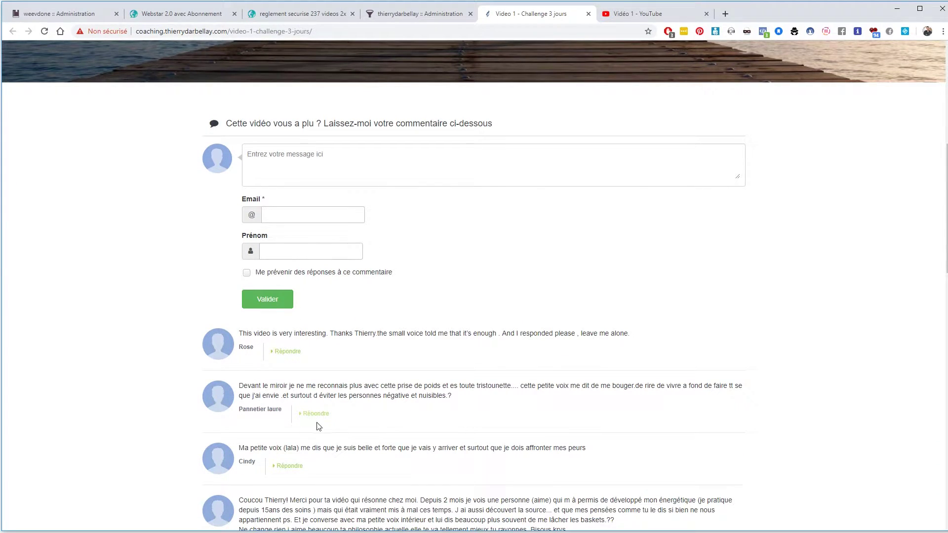
scroll(347, 350, down, 6)
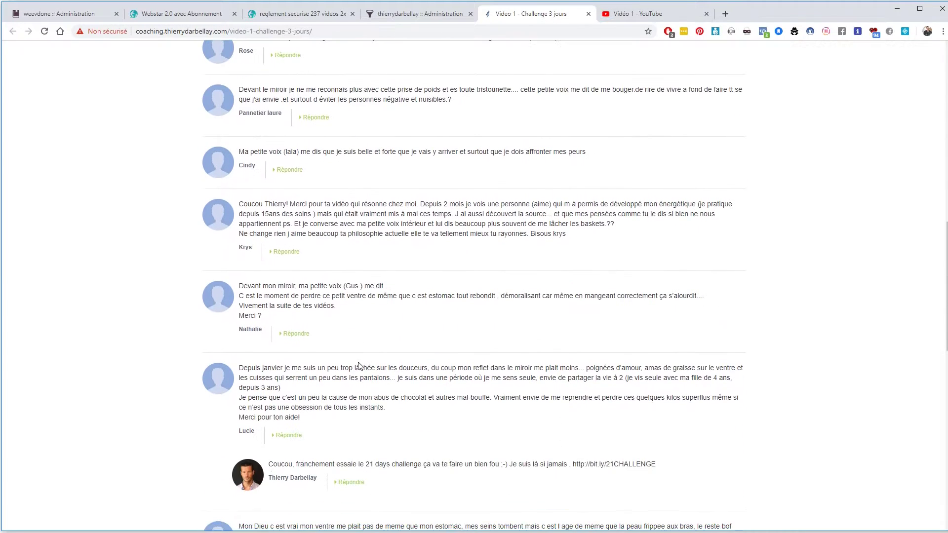
scroll(366, 366, down, 3)
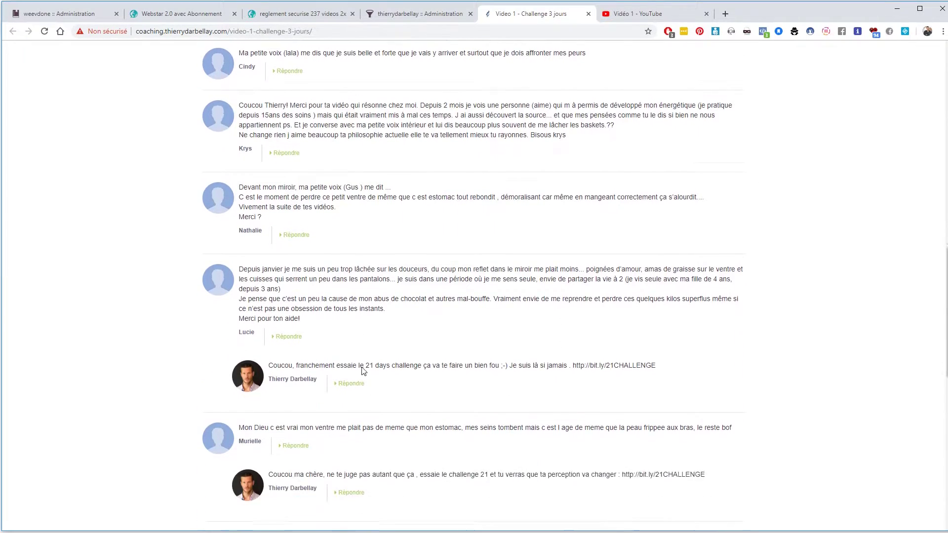
scroll(365, 368, down, 9)
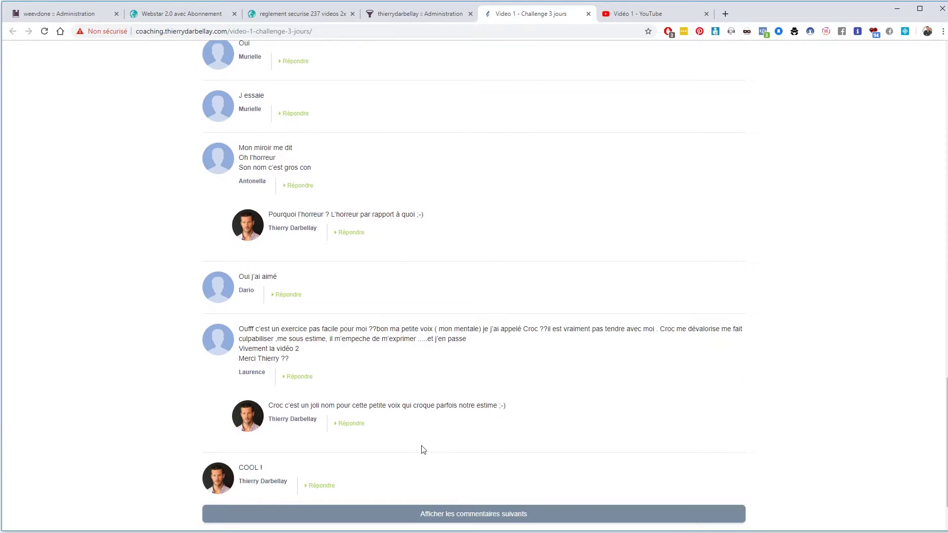
click(424, 513)
scroll(264, 468, down, 2)
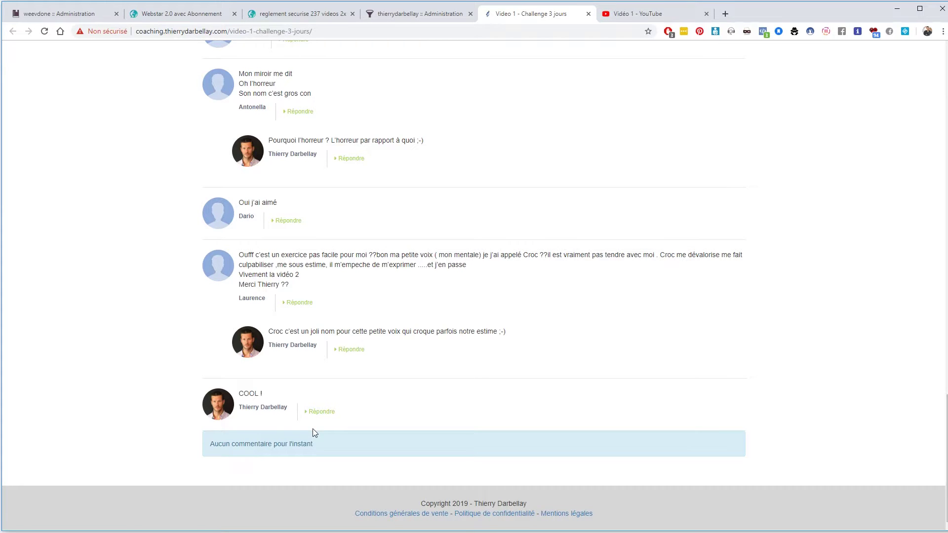
scroll(314, 432, up, 2)
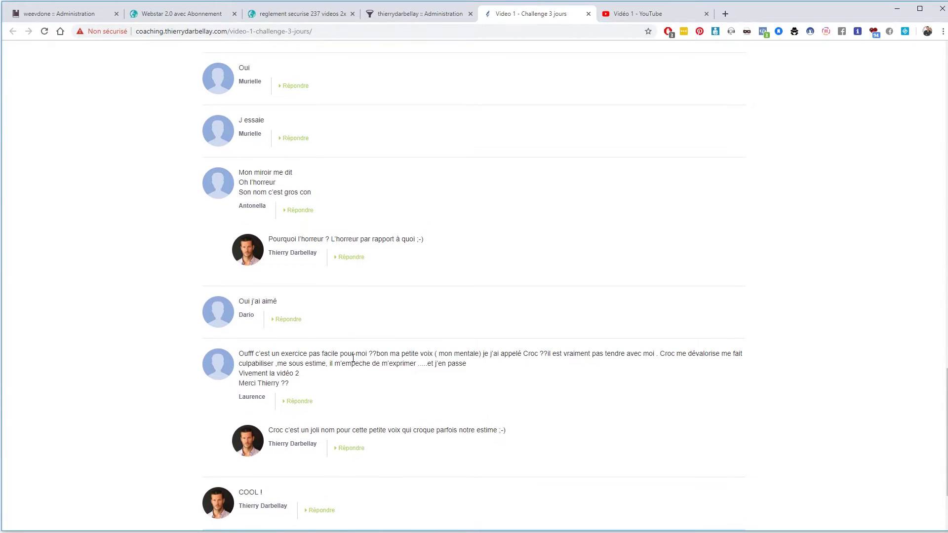
scroll(354, 358, up, 6)
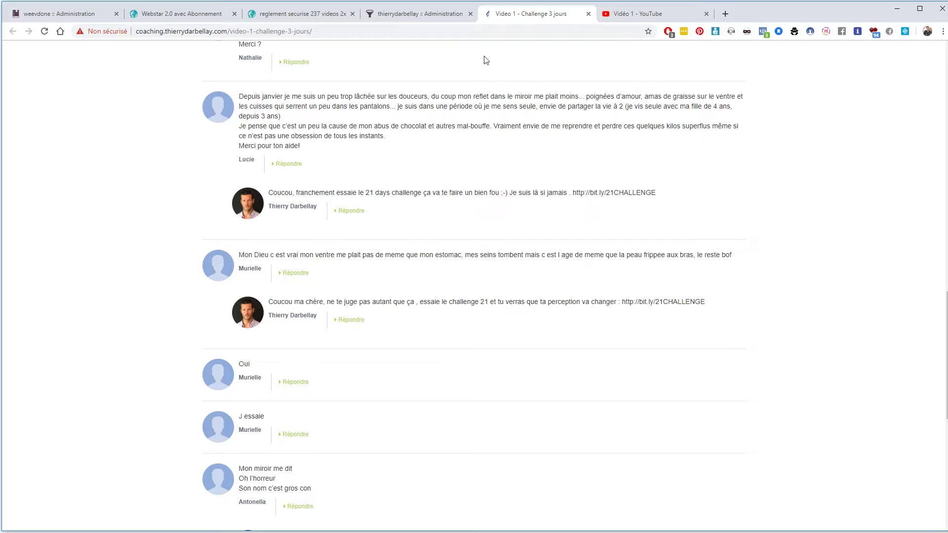
In the Video 1 page builder, edit the comment block to show the comment dates again by disabling Cacher les dates, and save it
click(425, 14)
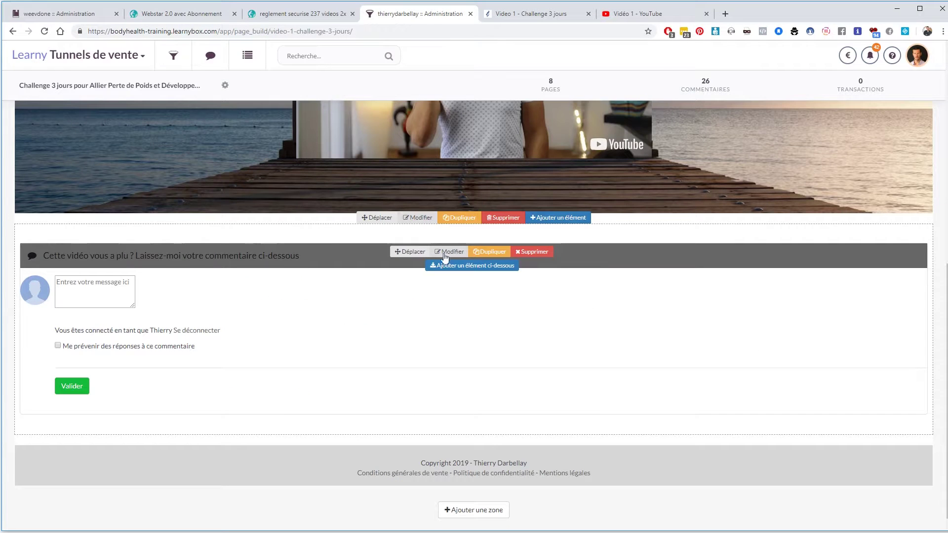
click(455, 252)
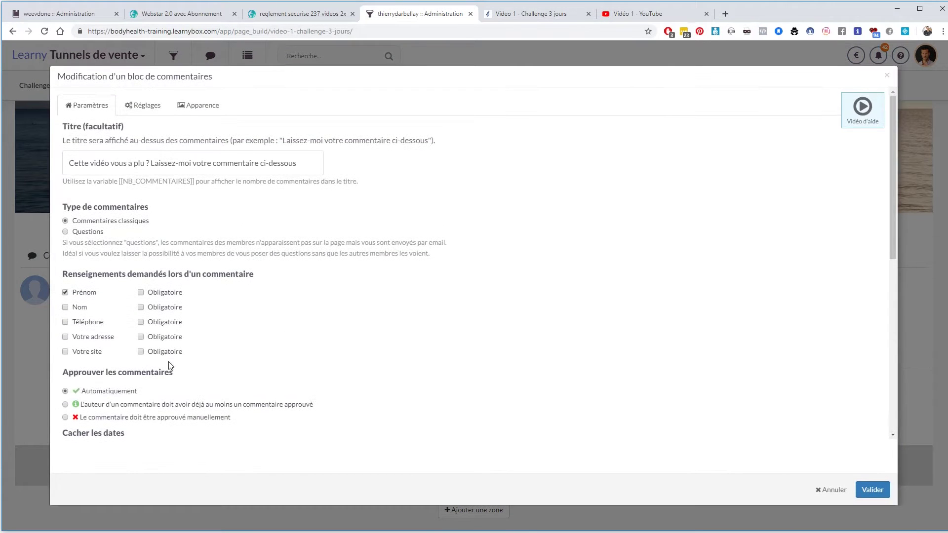
scroll(112, 337, down, 4)
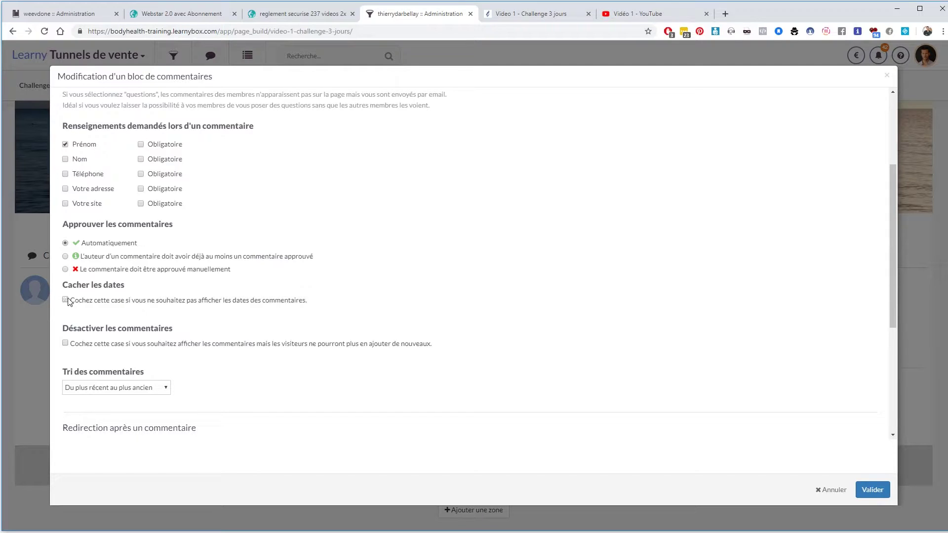
click(872, 490)
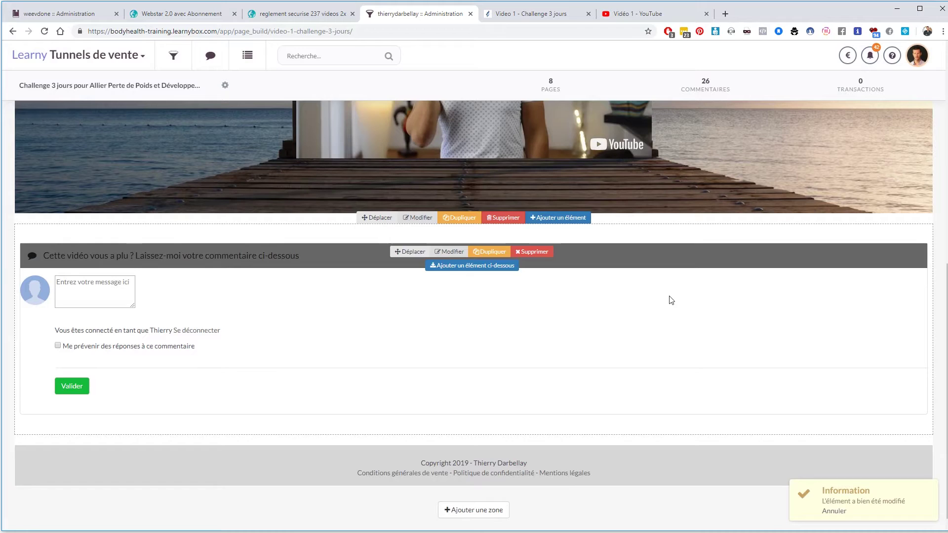
Return to the live Video 1 page and examine the comment form and the content of the visitors' comments up to the embedded video
click(520, 19)
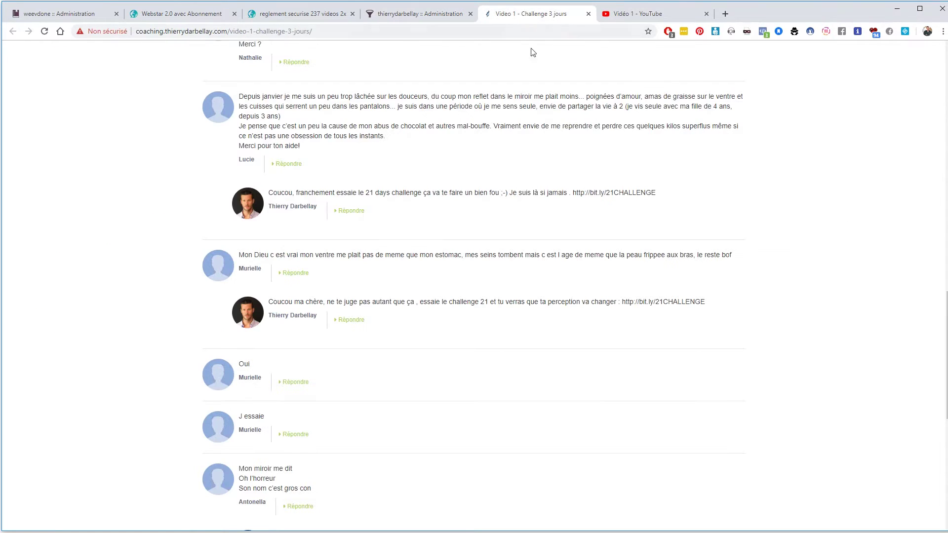
scroll(585, 451, up, 4)
scroll(581, 452, up, 9)
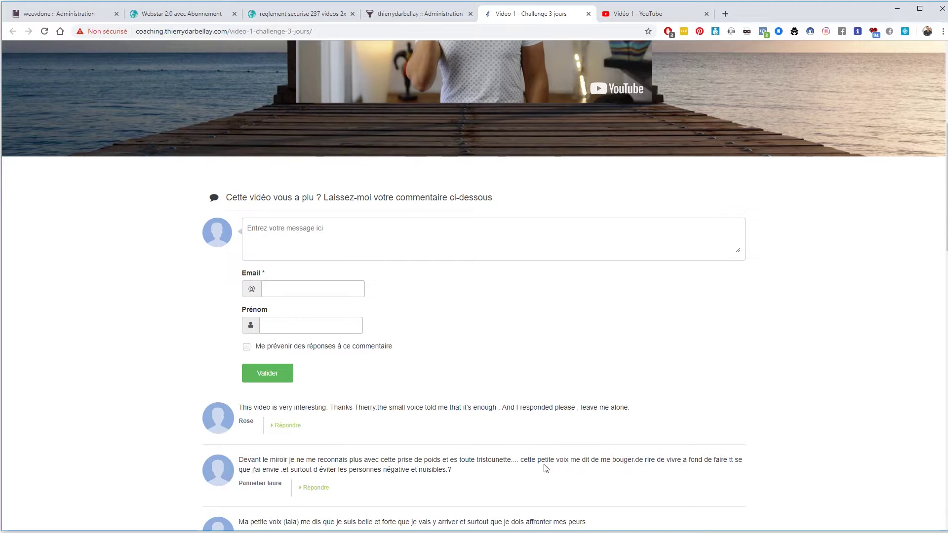
drag(564, 461, 596, 460)
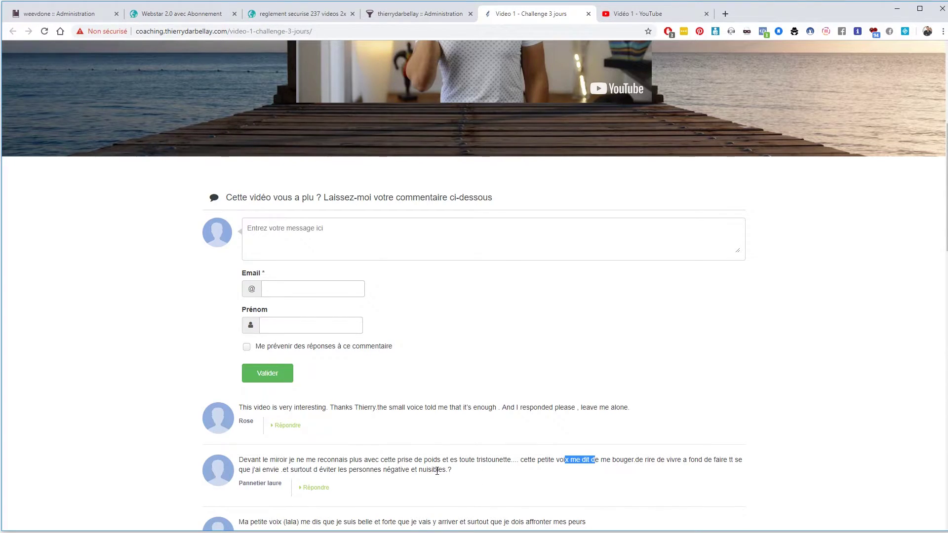
scroll(437, 471, down, 2)
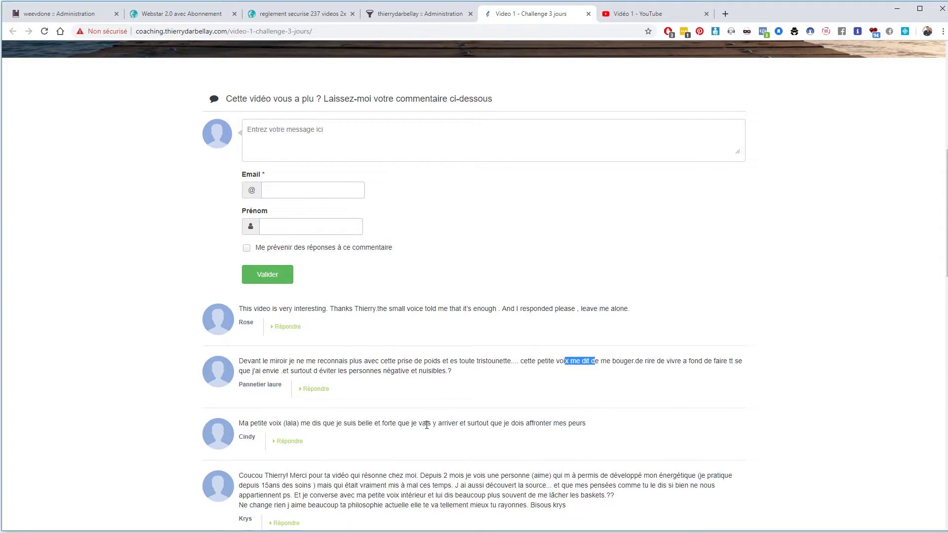
scroll(486, 424, down, 3)
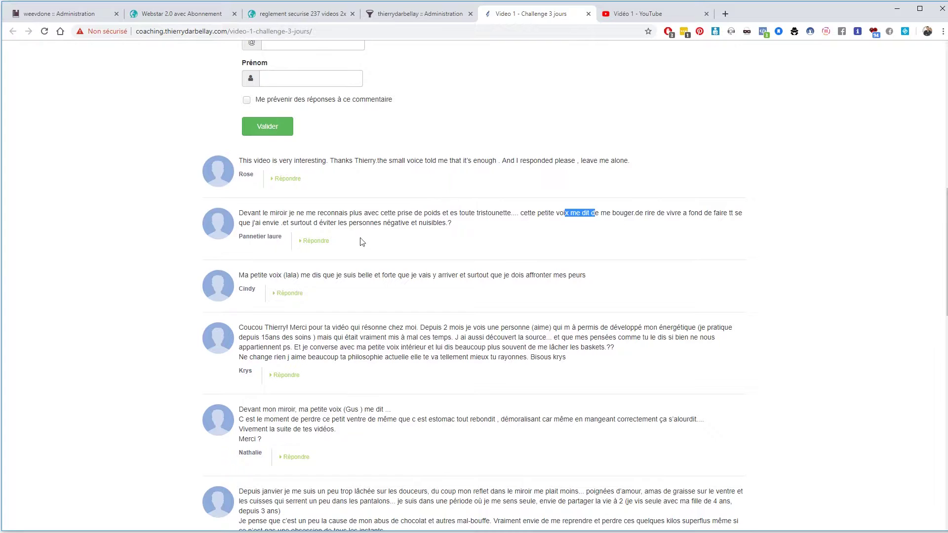
scroll(420, 413, down, 1)
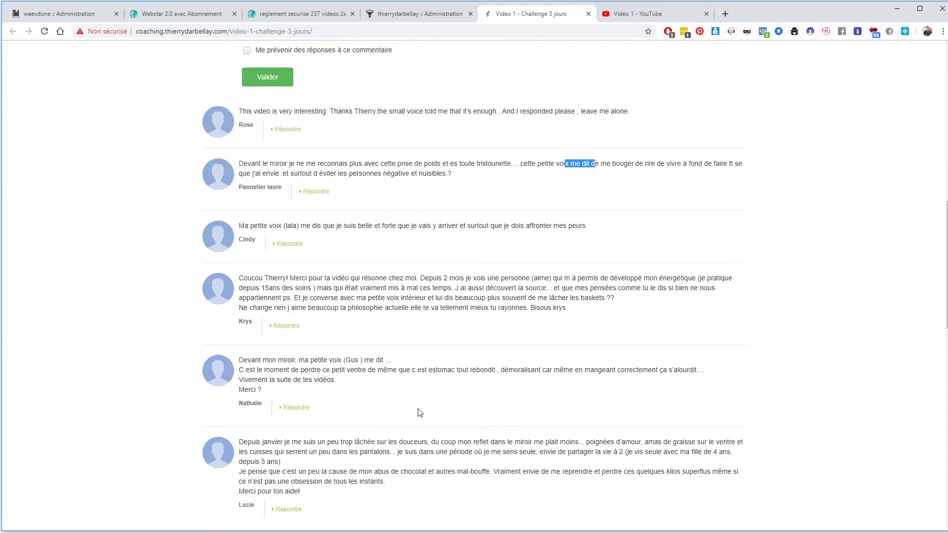
scroll(413, 481, up, 9)
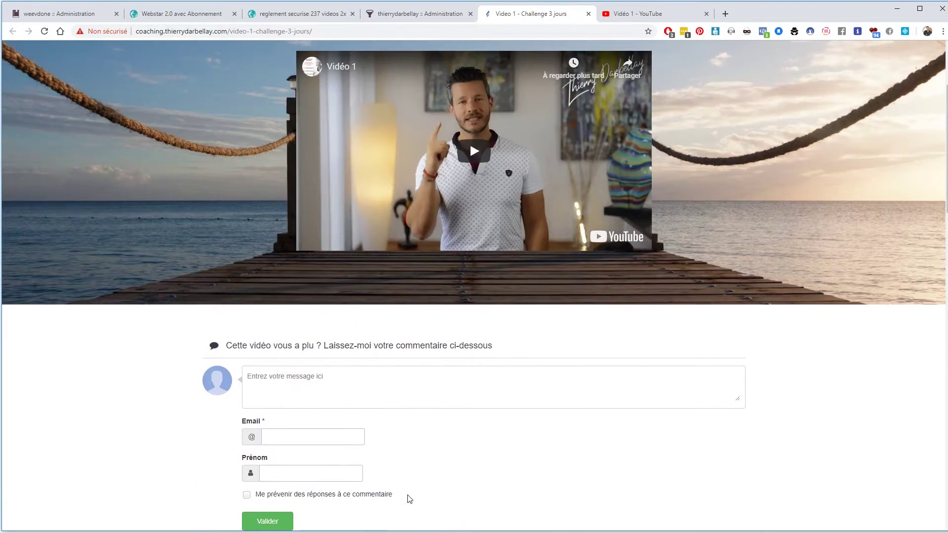
scroll(415, 496, up, 3)
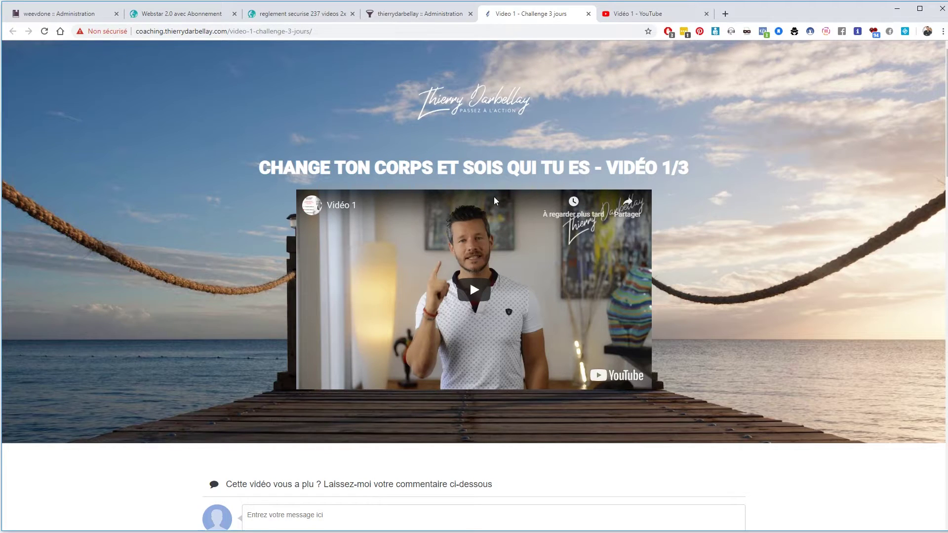
Go from the Video 1 page builder to the funnel's page list and examine the visit statistics of the content pages
click(417, 13)
scroll(489, 351, up, 4)
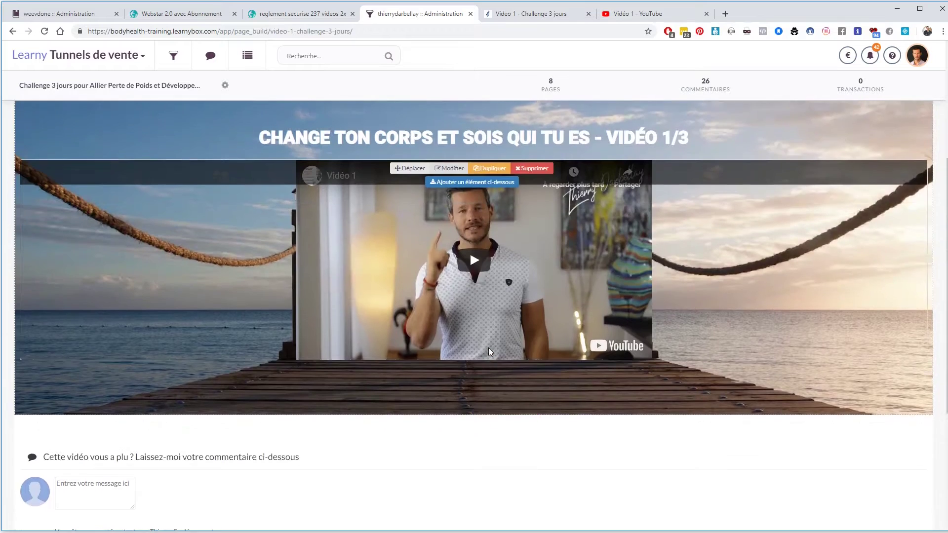
scroll(482, 353, up, 4)
scroll(481, 353, down, 3)
scroll(482, 353, up, 3)
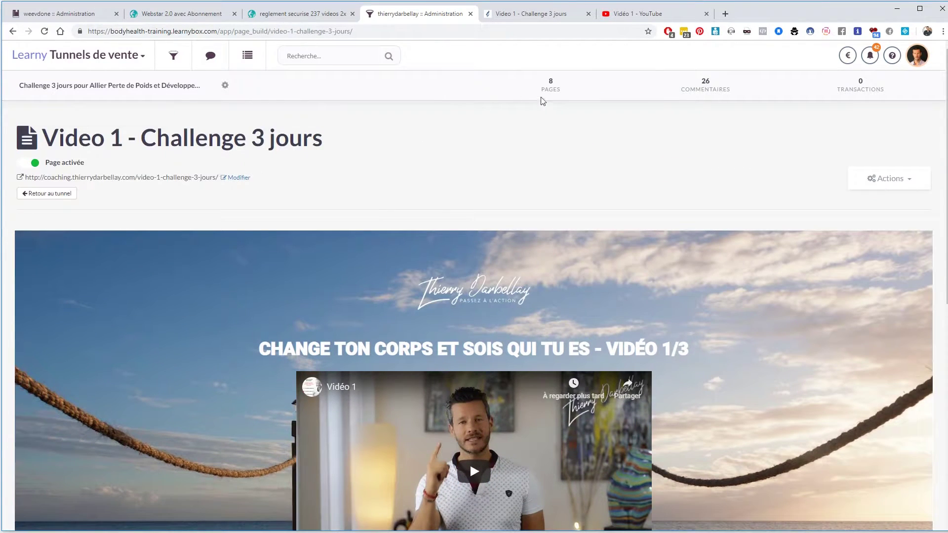
click(550, 85)
scroll(350, 433, down, 5)
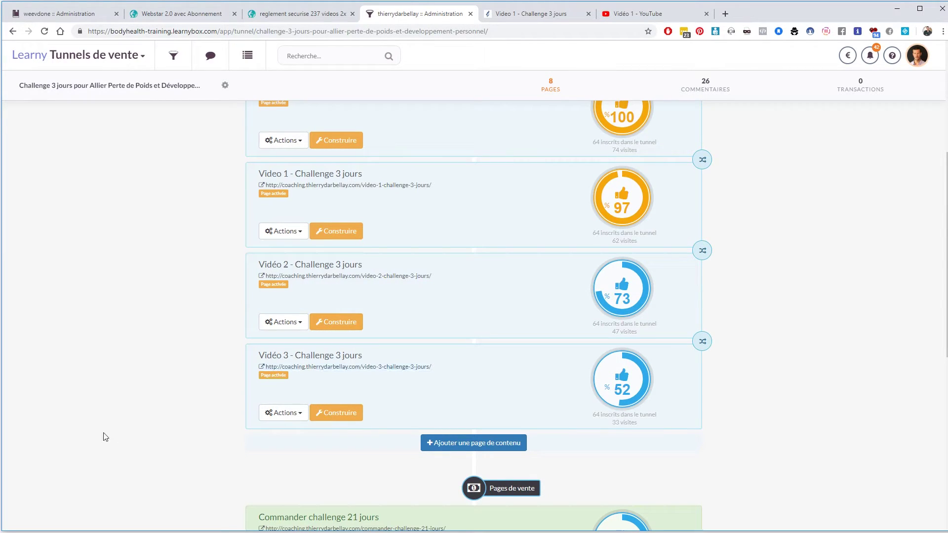
scroll(300, 359, up, 2)
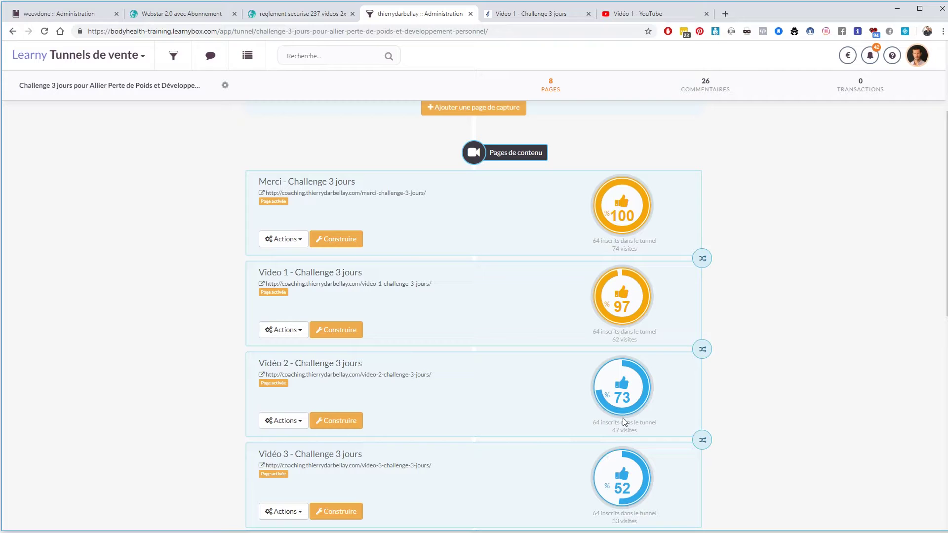
Open the Vidéo 2 - Challenge 3 jours page in the page builder, copy its embedded video's URL and open it in a new browser tab
click(347, 422)
scroll(403, 386, down, 2)
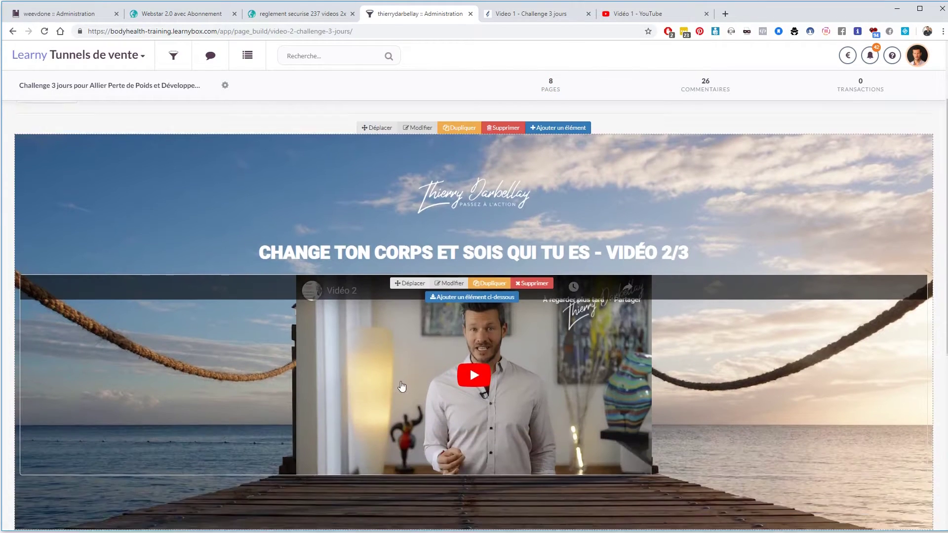
right_click(405, 368)
click(406, 364)
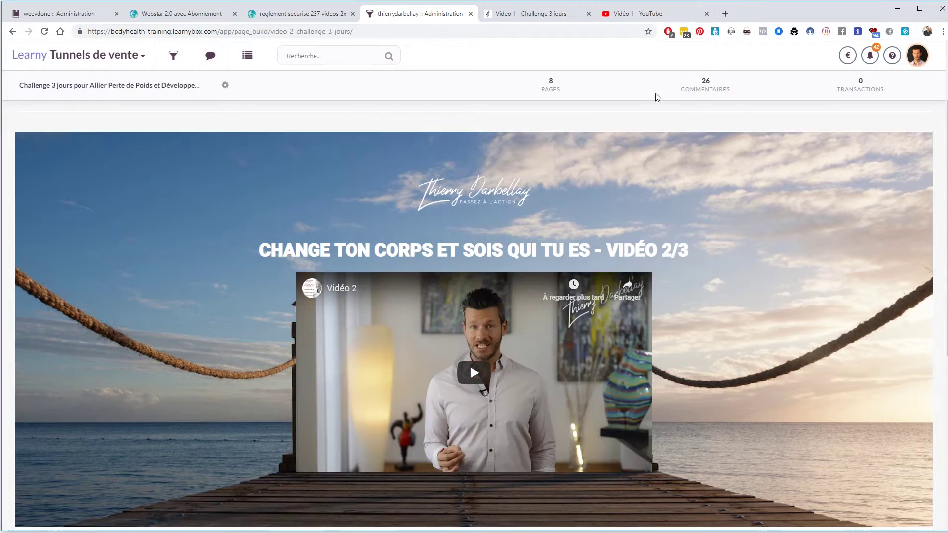
click(726, 14)
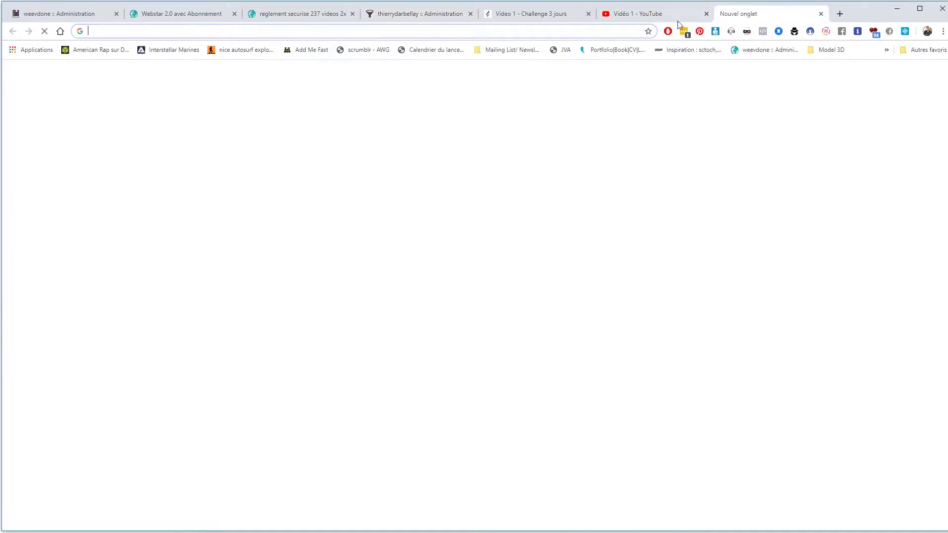
right_click(552, 31)
click(595, 118)
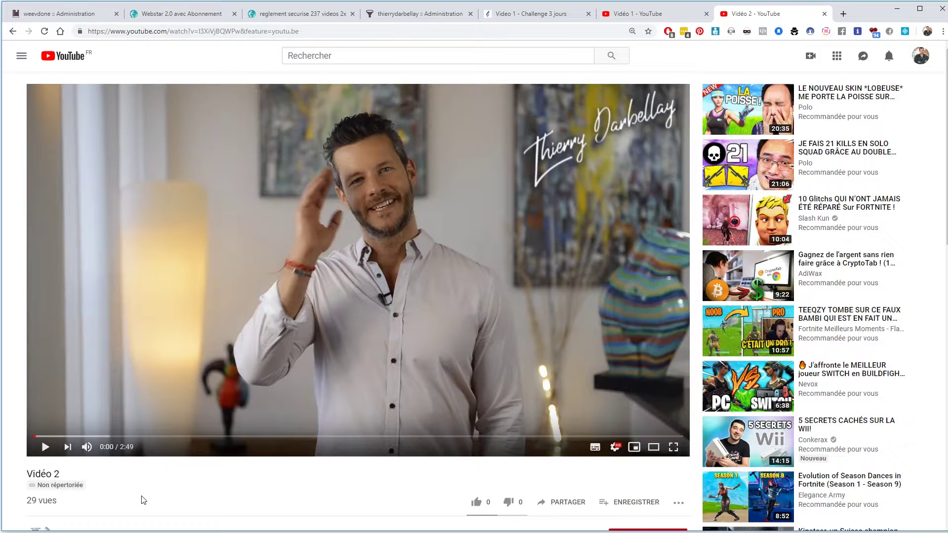
Examine Vidéo 2's view count and description on YouTube, compare with Vidéo 1's YouTube page, and return to the Vidéo 2 page builder
scroll(143, 501, down, 2)
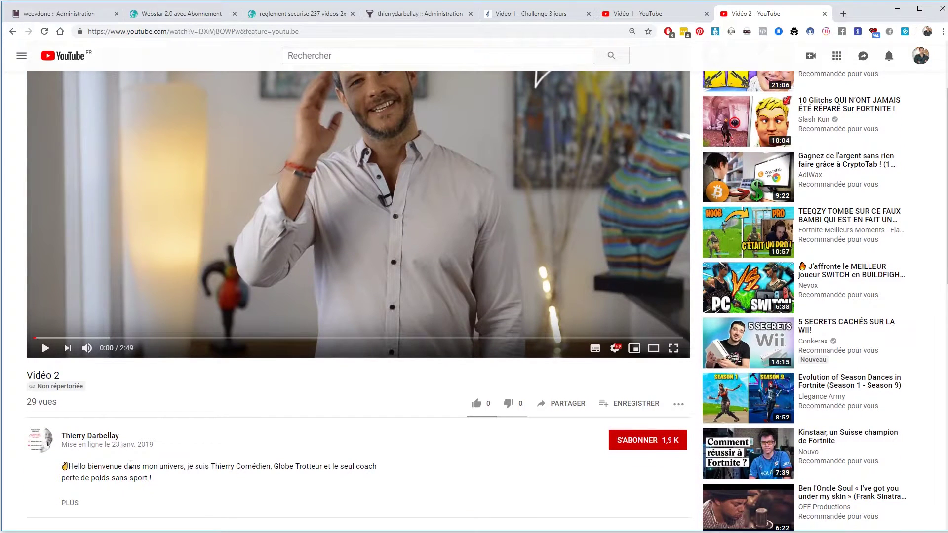
key(ctrl+a)
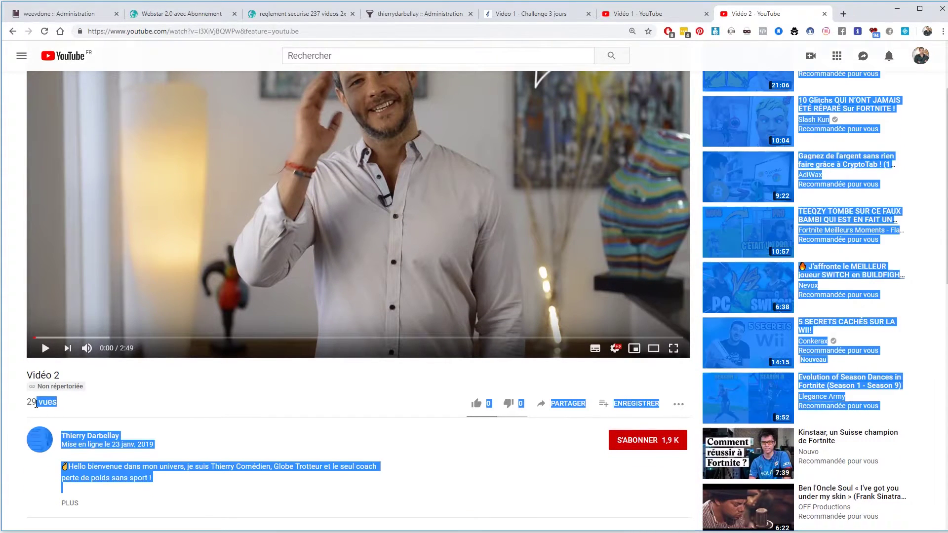
click(174, 434)
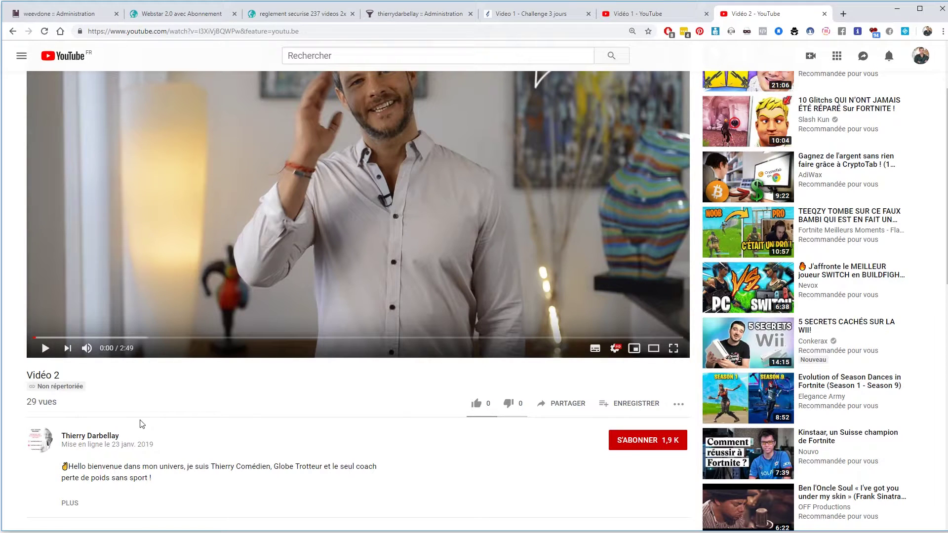
click(635, 14)
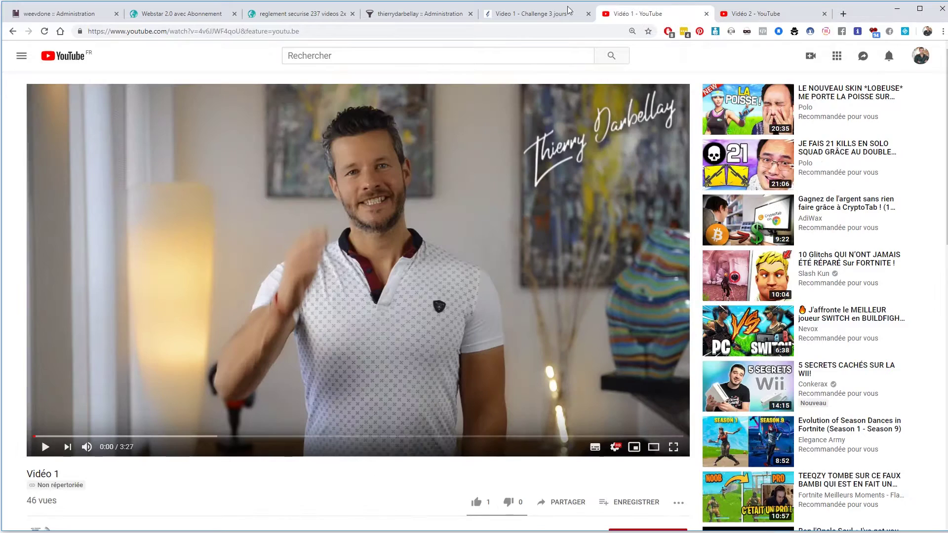
click(518, 15)
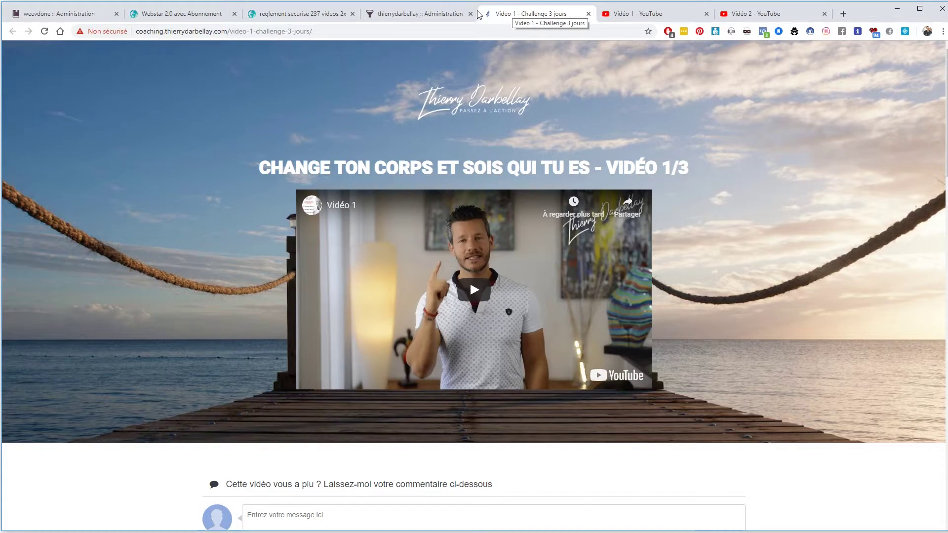
click(441, 16)
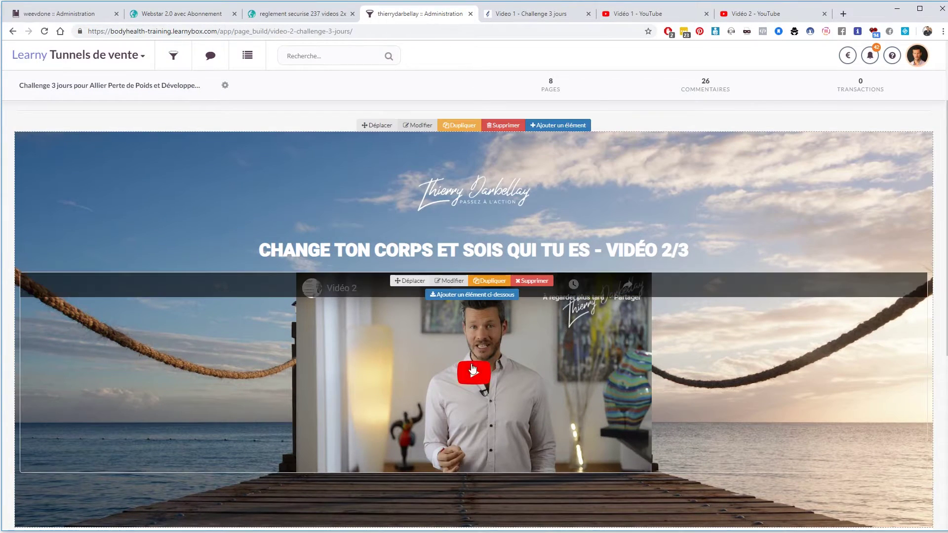
Open the live Vidéo 2 - Challenge 3 jours page and read the visitors' comments and replies through the end of the list
mouse_move(285, 170)
scroll(195, 205, up, 3)
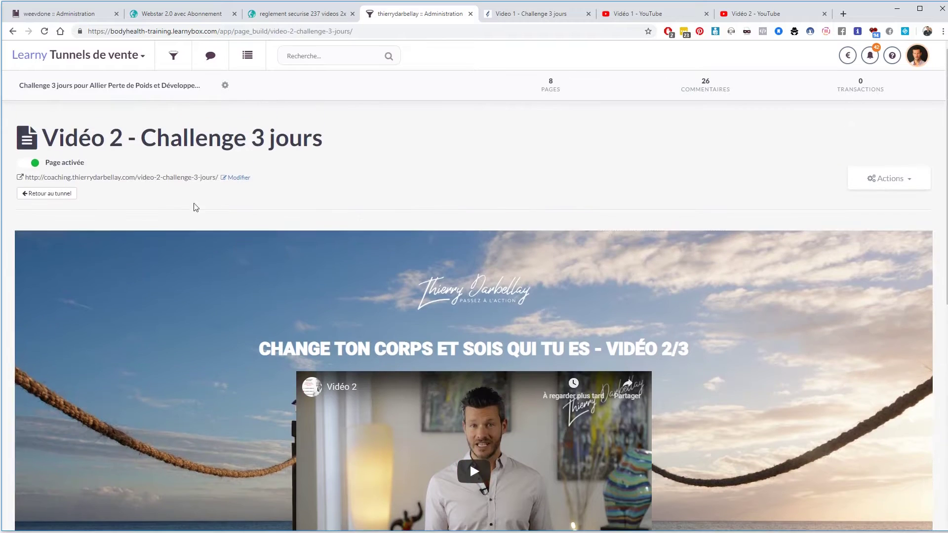
click(169, 177)
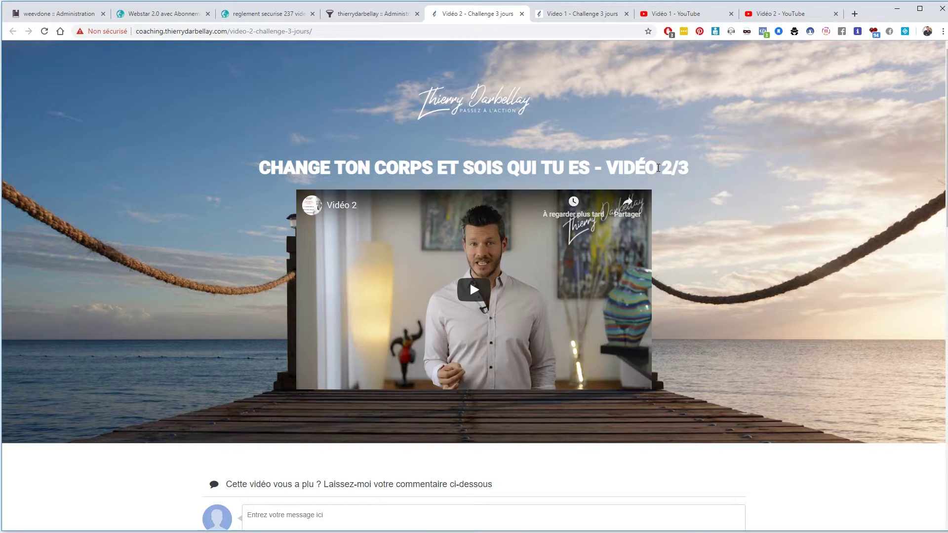
scroll(649, 188, down, 8)
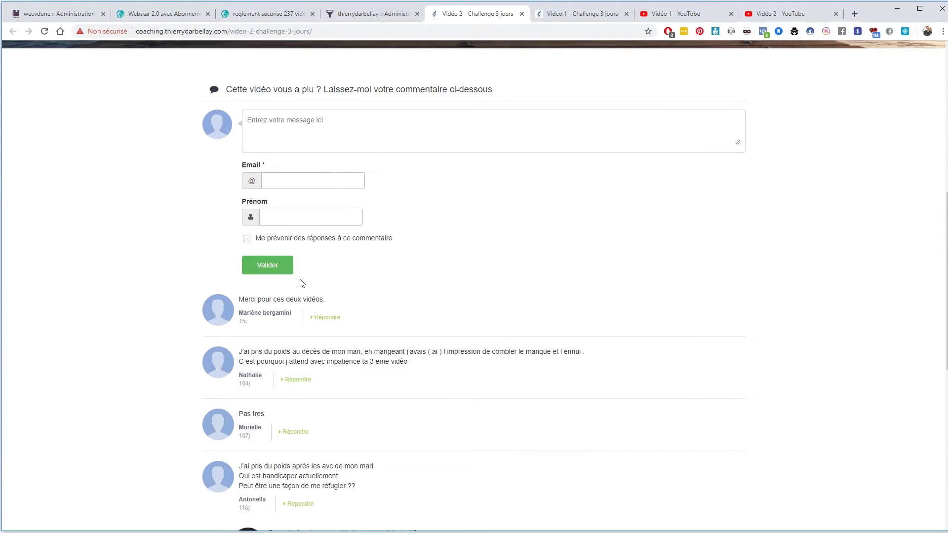
triple_click(237, 317)
click(251, 384)
scroll(346, 366, down, 1)
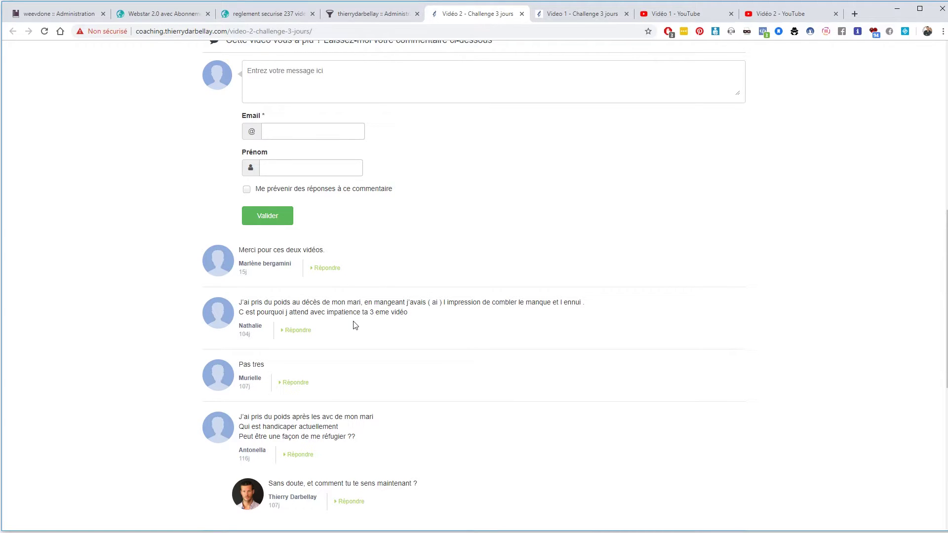
scroll(403, 383, down, 1)
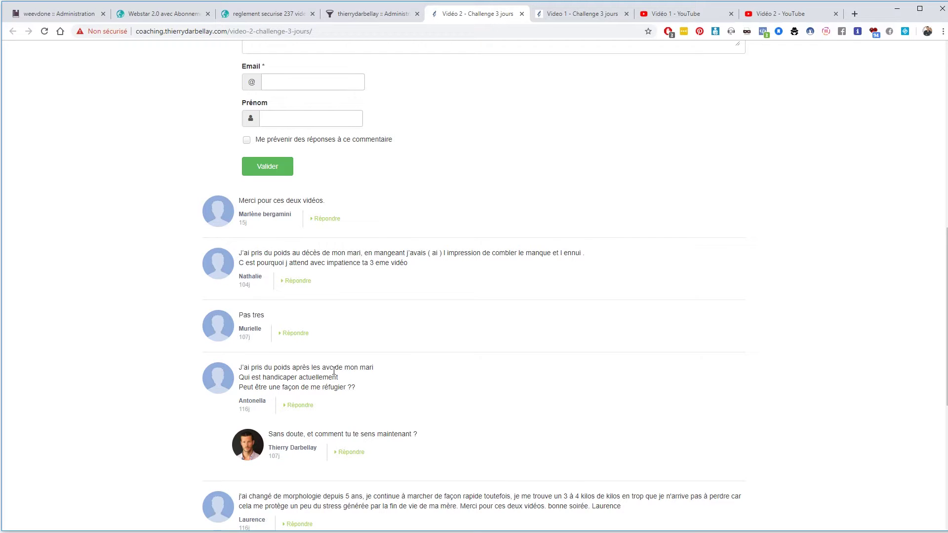
scroll(333, 387, down, 2)
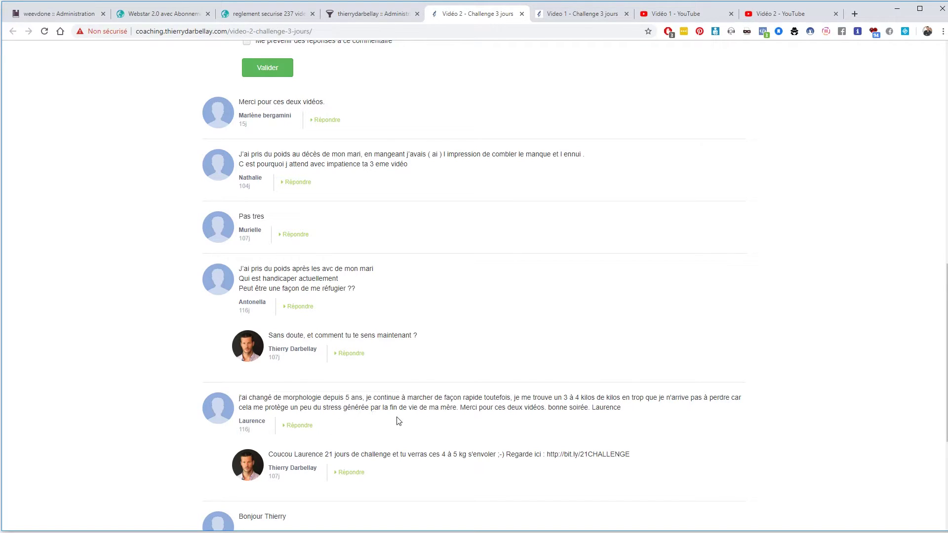
scroll(491, 410, down, 4)
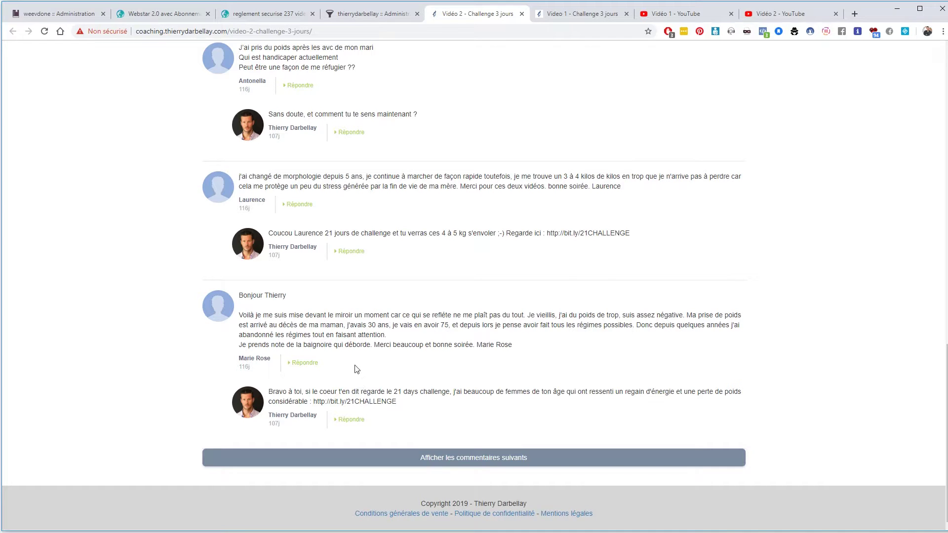
scroll(365, 385, up, 10)
scroll(375, 365, up, 6)
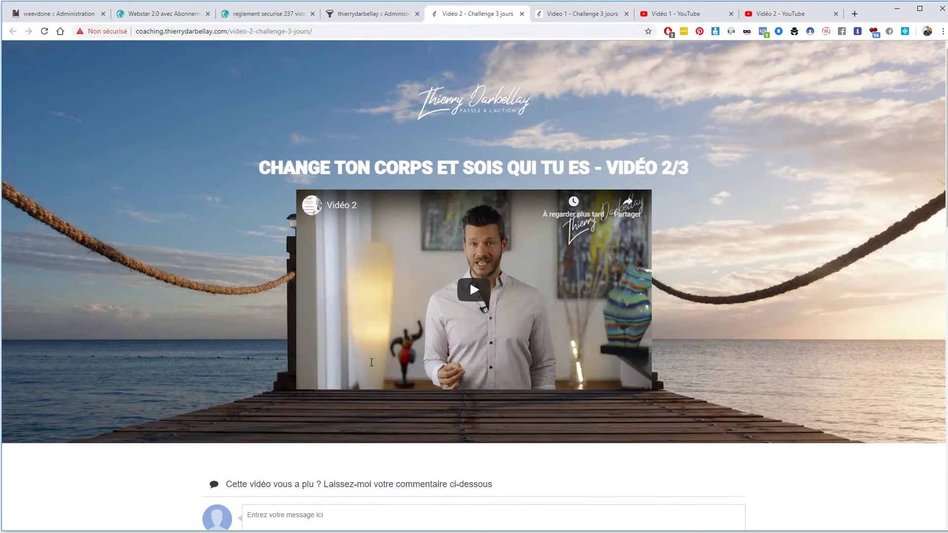
Examine Vidéo 2's comment form again, along with the text and age of the most recent visitor comment
scroll(386, 378, down, 1)
scroll(386, 379, down, 2)
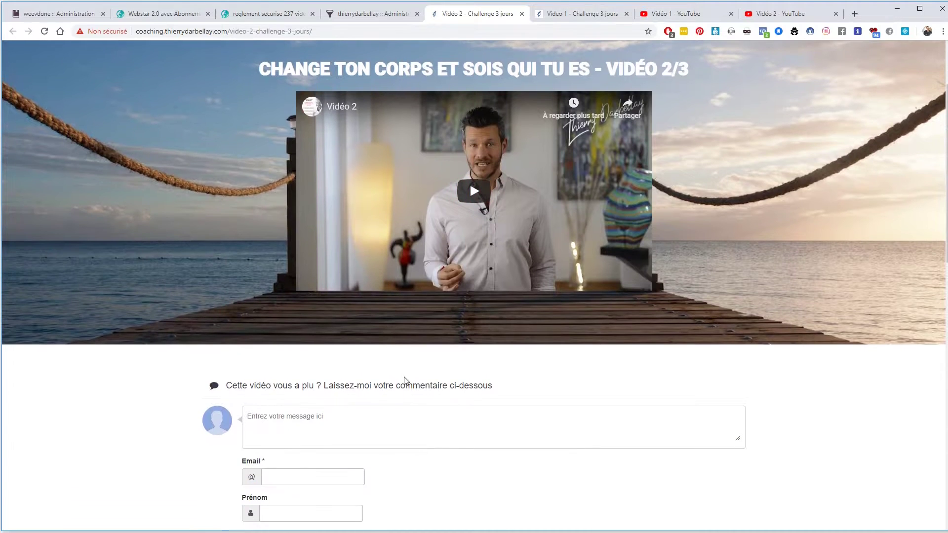
scroll(331, 383, down, 3)
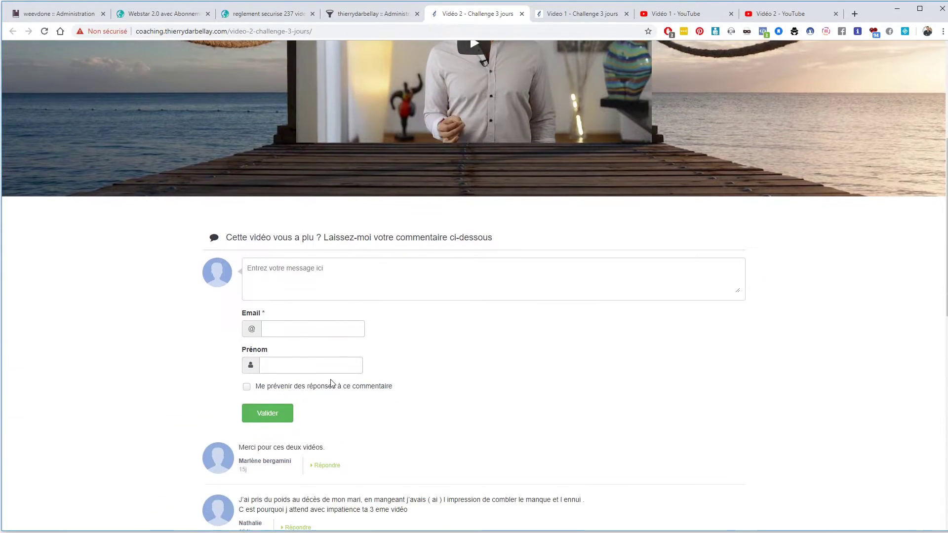
scroll(332, 384, down, 3)
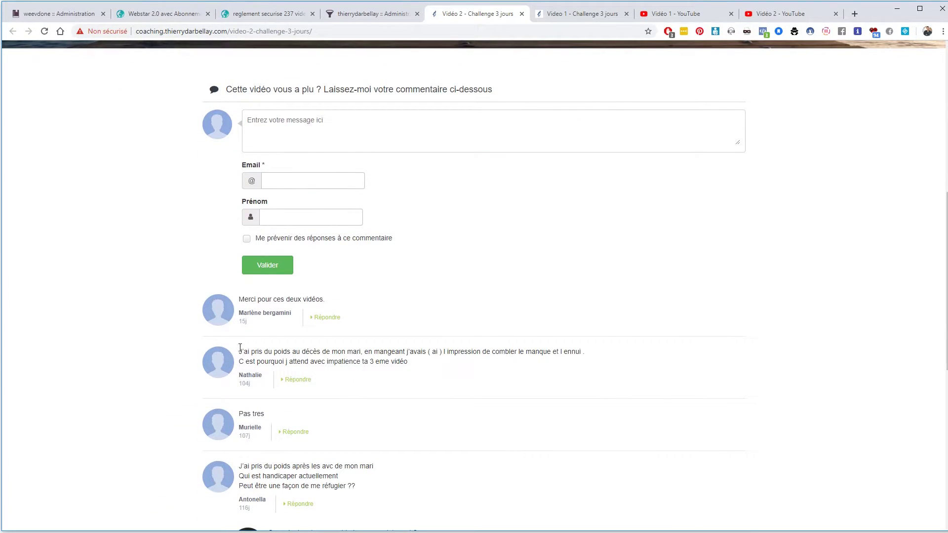
drag(239, 298, 245, 321)
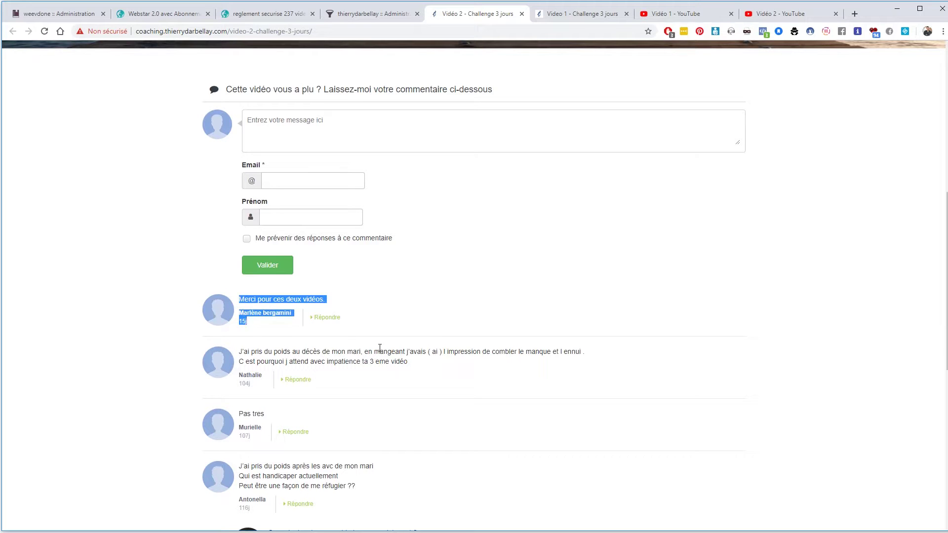
click(508, 322)
scroll(395, 254, up, 8)
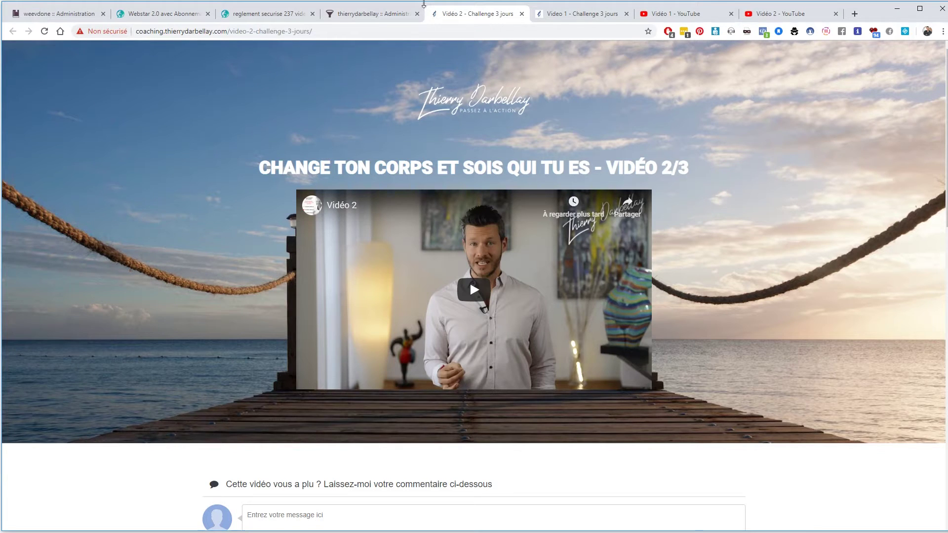
Go back to the funnel's page list, open the live Vidéo 3 - Challenge 3 jours page, pause its video and dismiss the suggested videos
click(372, 15)
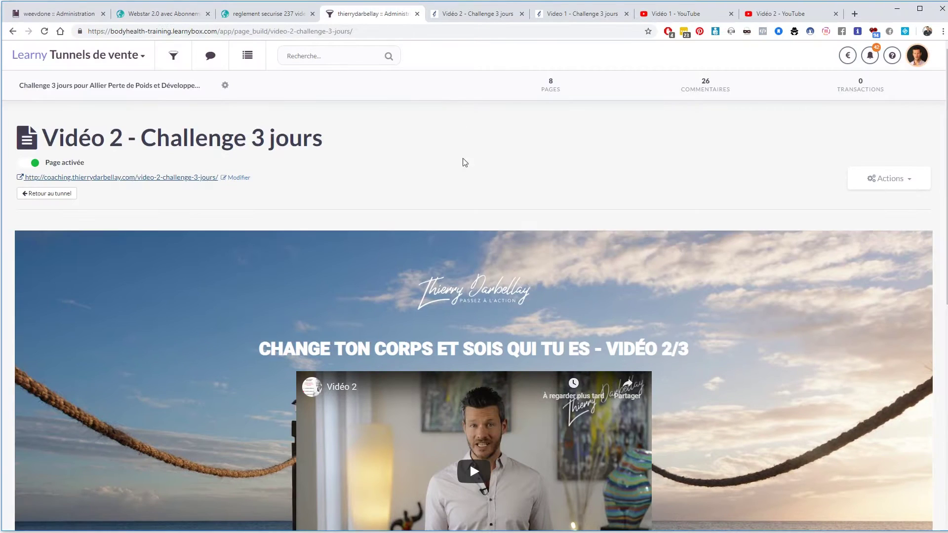
click(550, 85)
scroll(529, 318, down, 4)
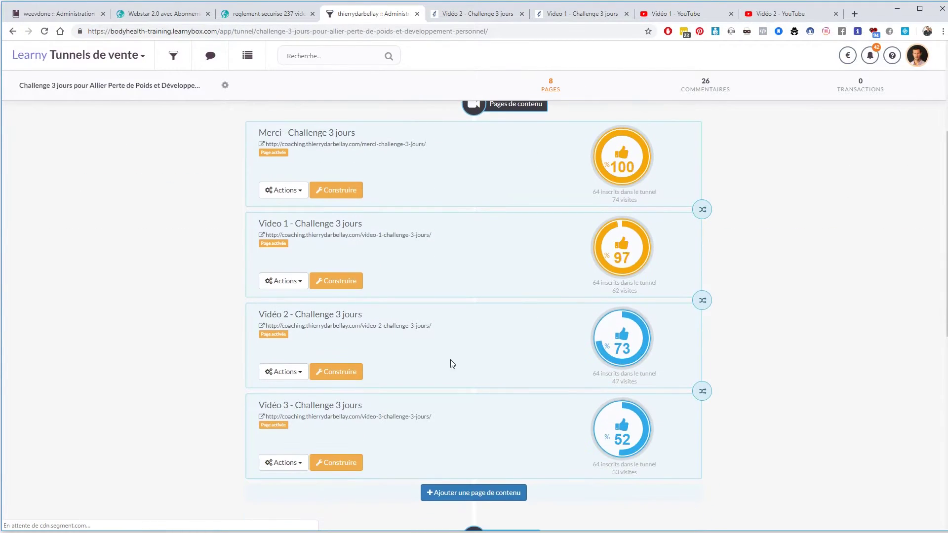
click(373, 418)
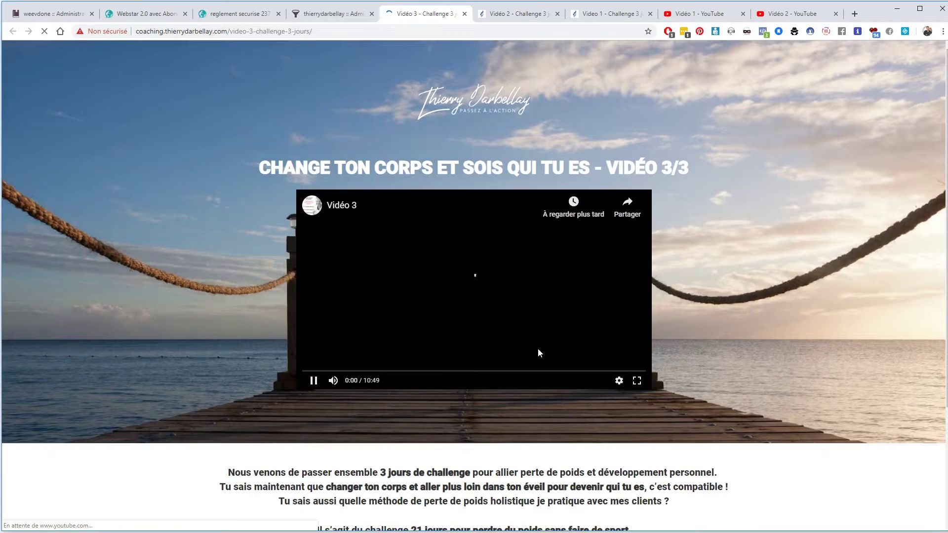
click(313, 380)
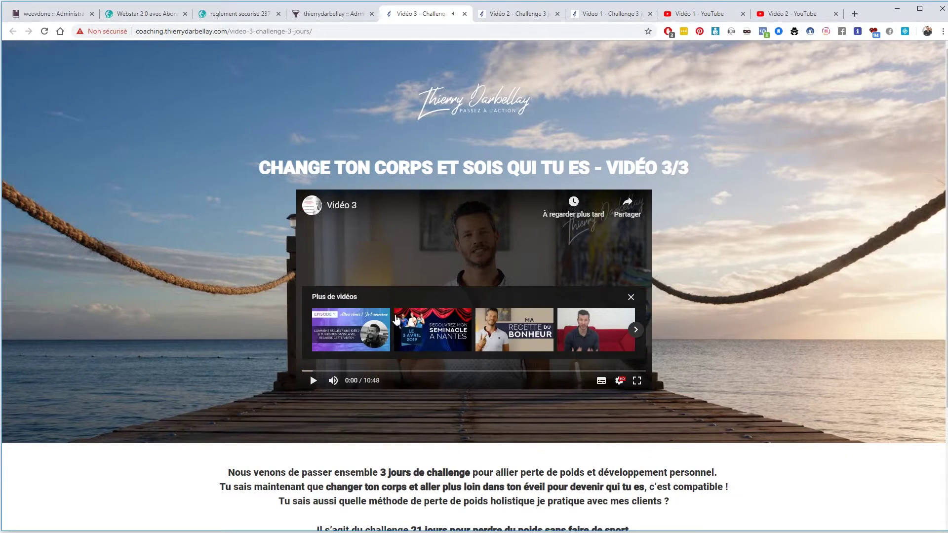
click(631, 298)
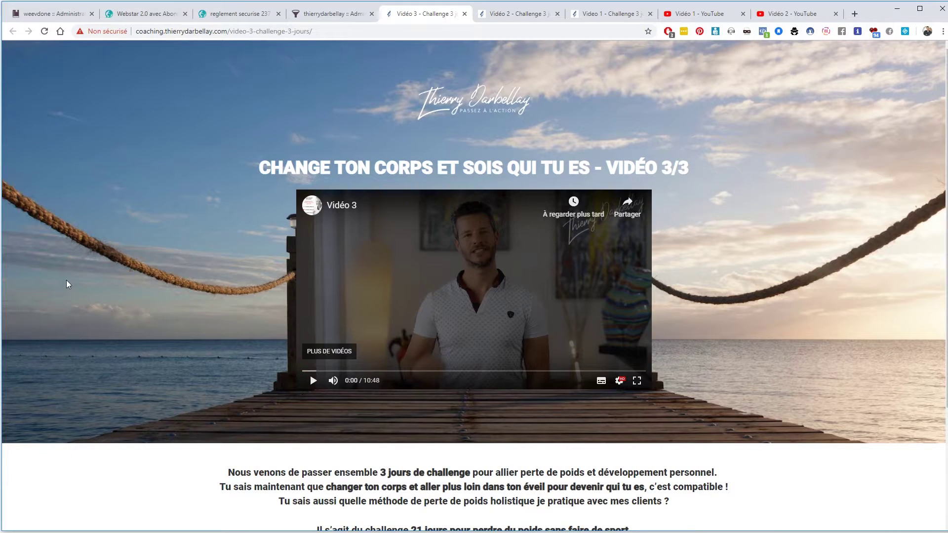
Check the lengths of Vidéo 1 and Vidéo 2 on their YouTube pages, and return to the live Vidéo 3 page
click(704, 14)
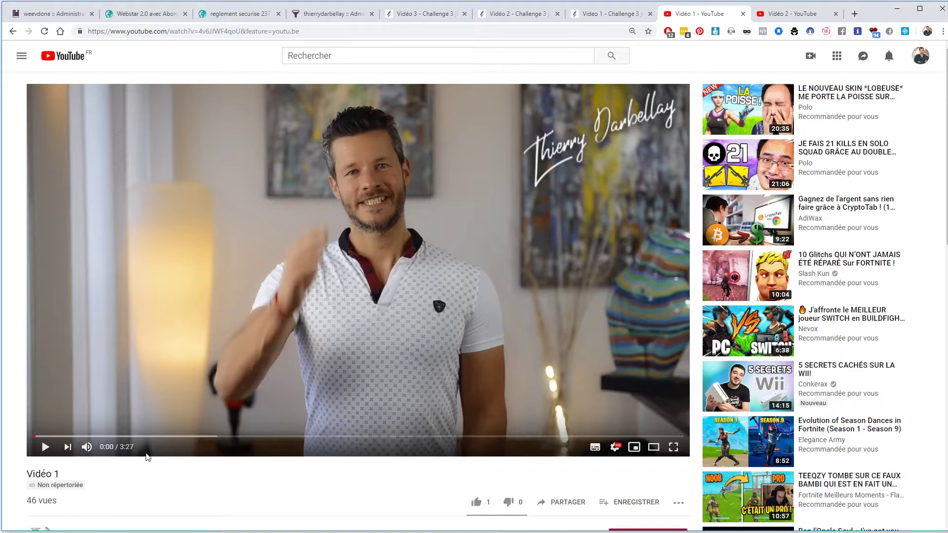
click(780, 14)
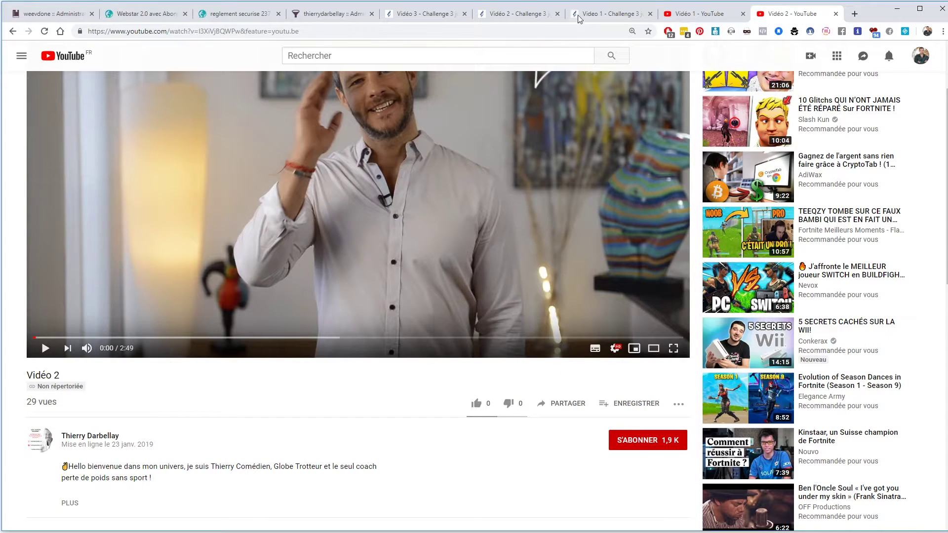
click(418, 14)
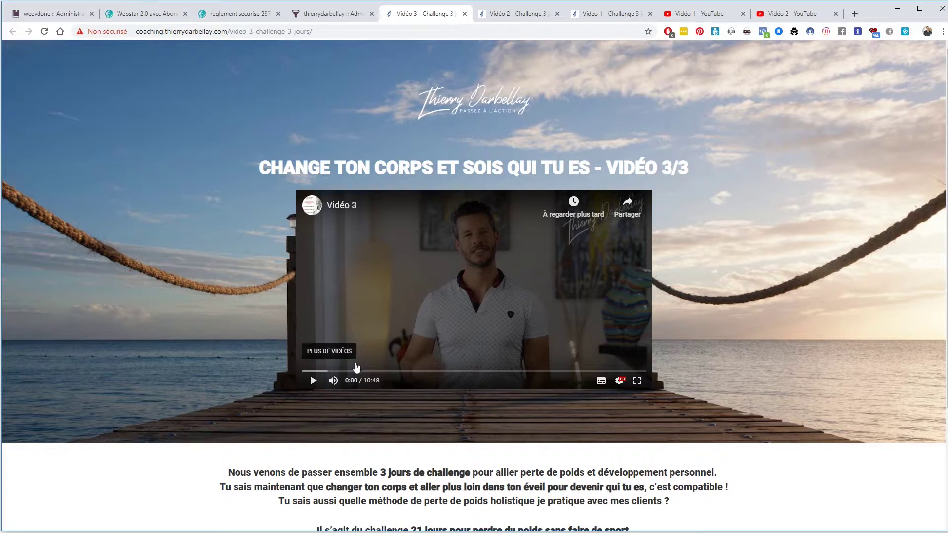
Examine the sales text below Vidéo 3, including its personal development and holistic method wording, and the 21-day challenge link
scroll(568, 420, down, 3)
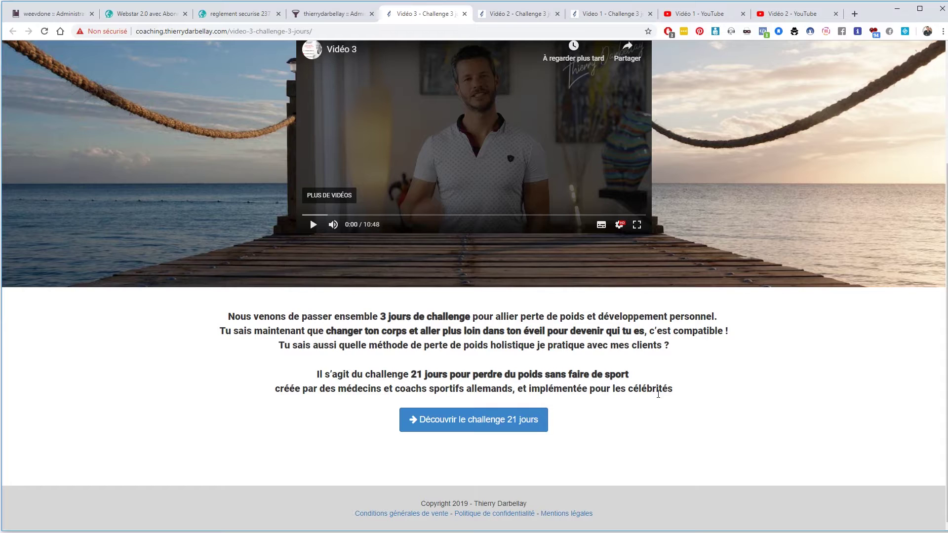
scroll(666, 401, up, 1)
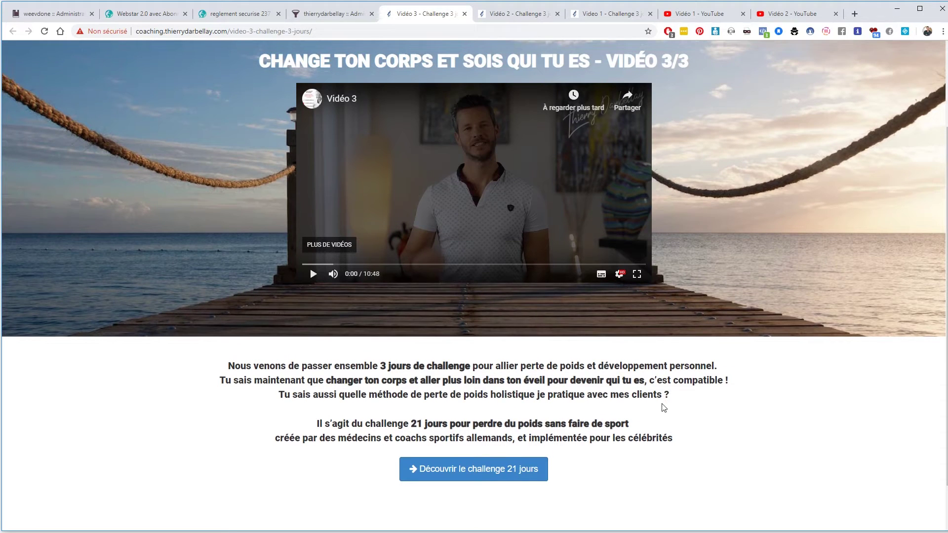
scroll(664, 408, up, 1)
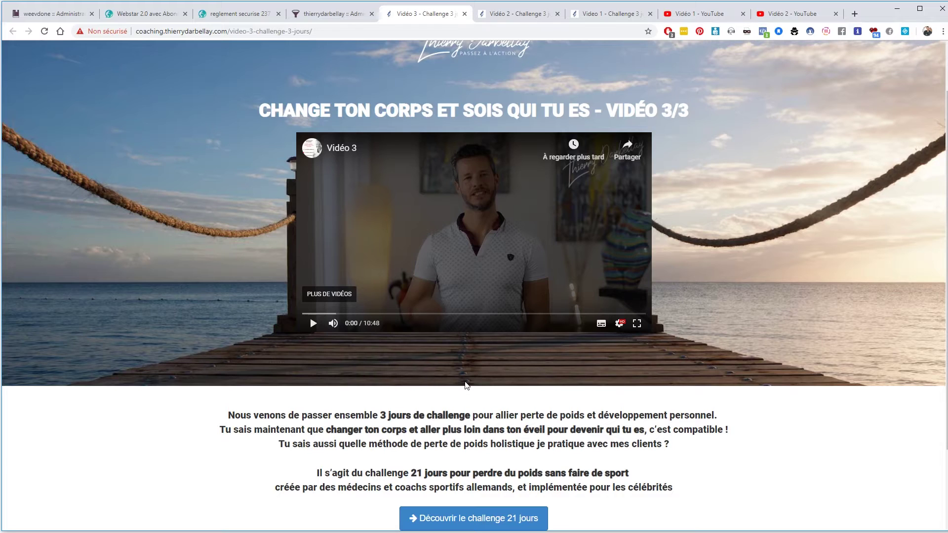
scroll(302, 399, down, 1)
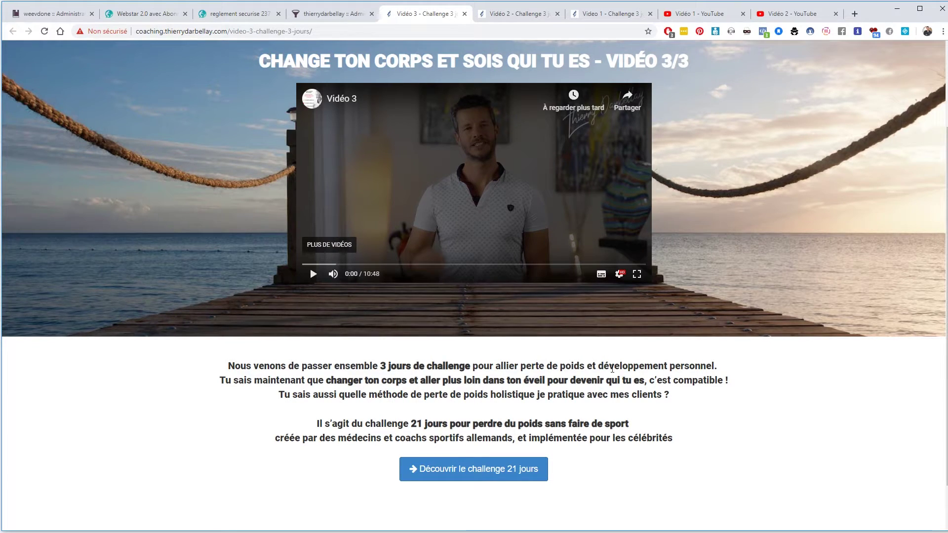
drag(599, 366, 719, 367)
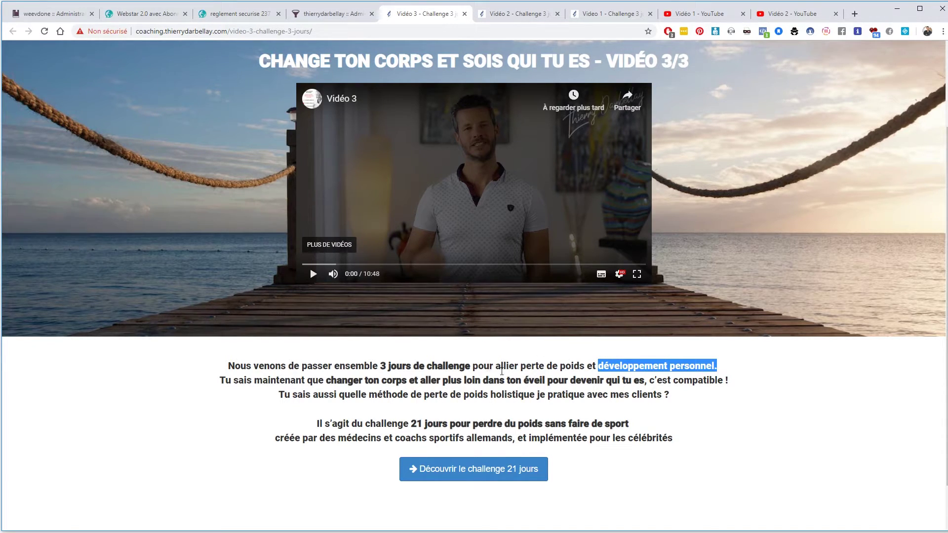
click(731, 372)
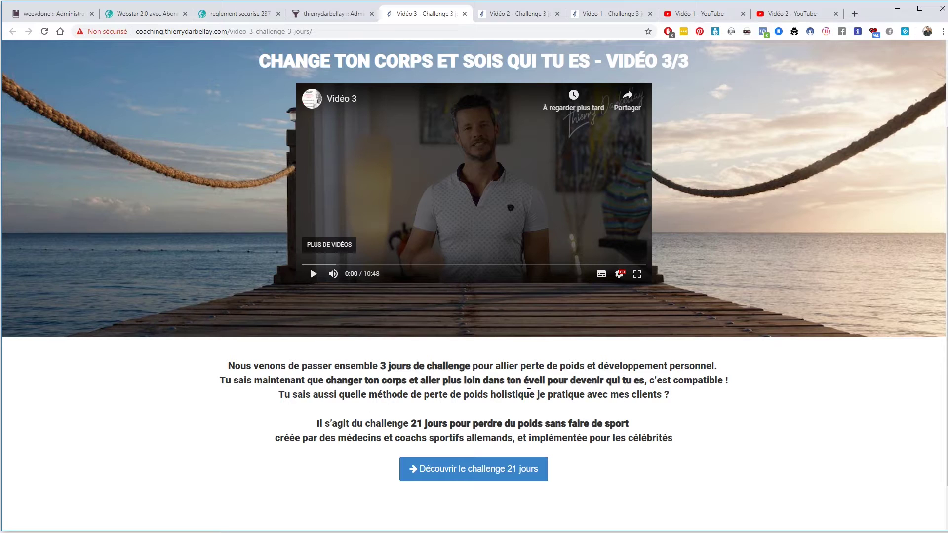
drag(528, 384, 564, 384)
click(545, 385)
drag(491, 395, 535, 396)
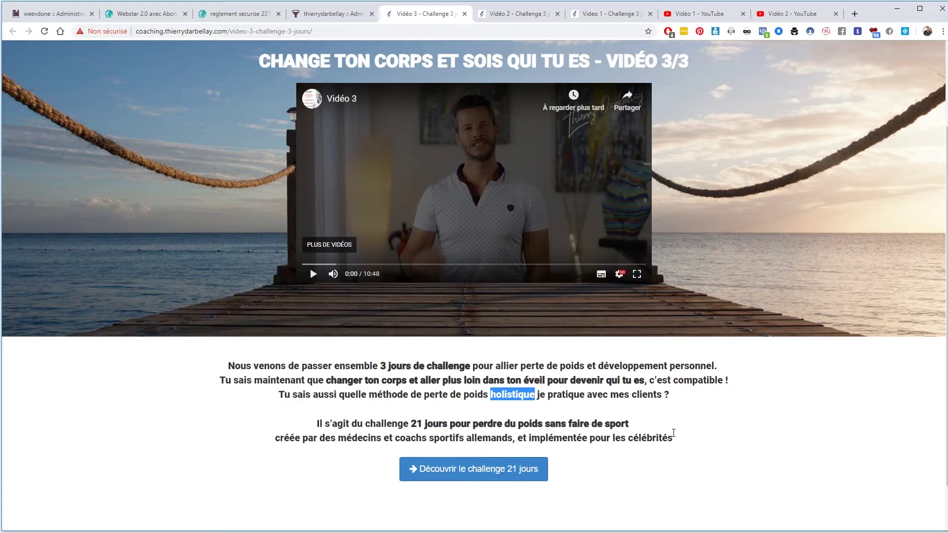
click(702, 437)
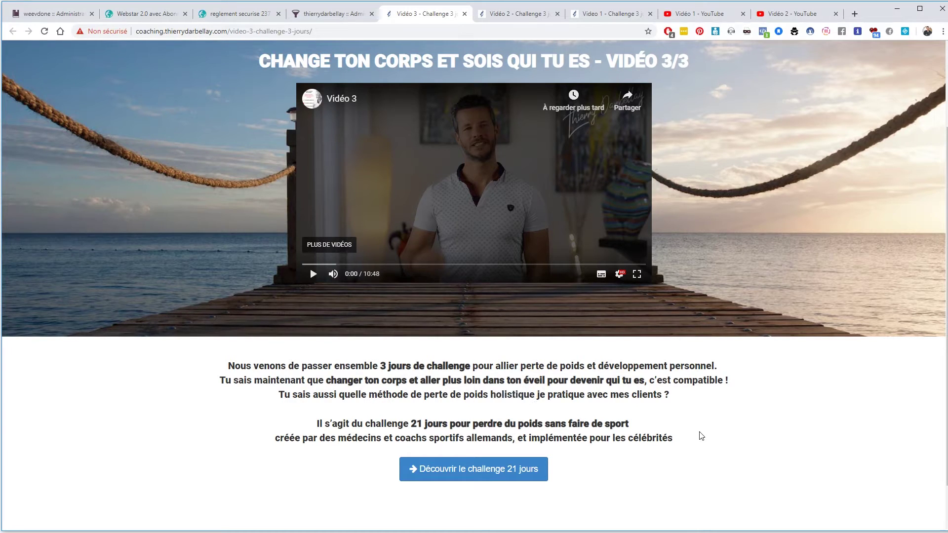
Copy the URL of the video embedded in the live Vidéo 3 page and open it on YouTube in a new browser tab
click(336, 13)
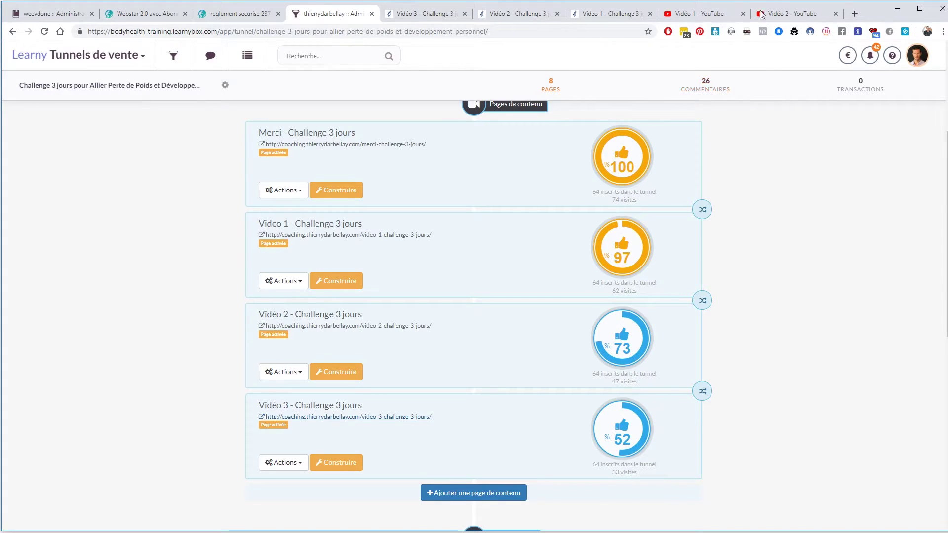
click(423, 17)
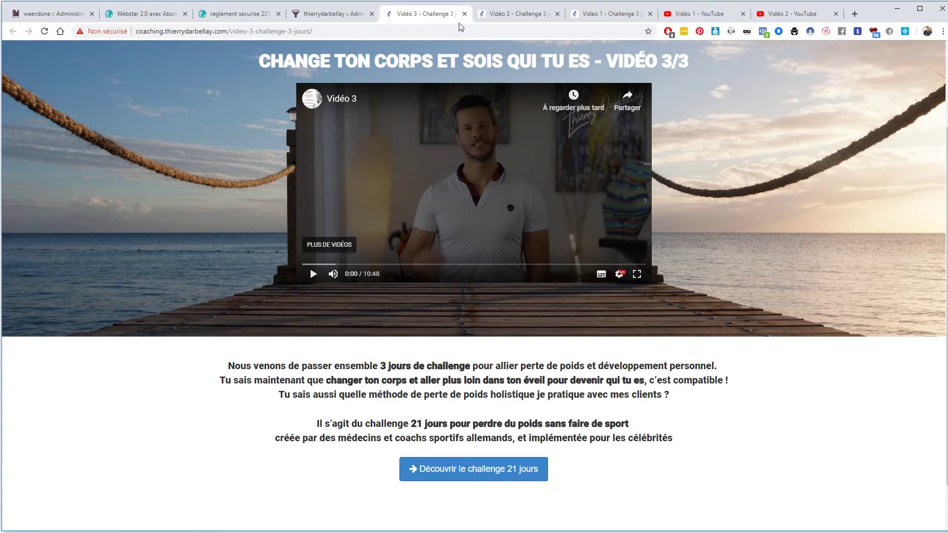
right_click(468, 162)
click(495, 171)
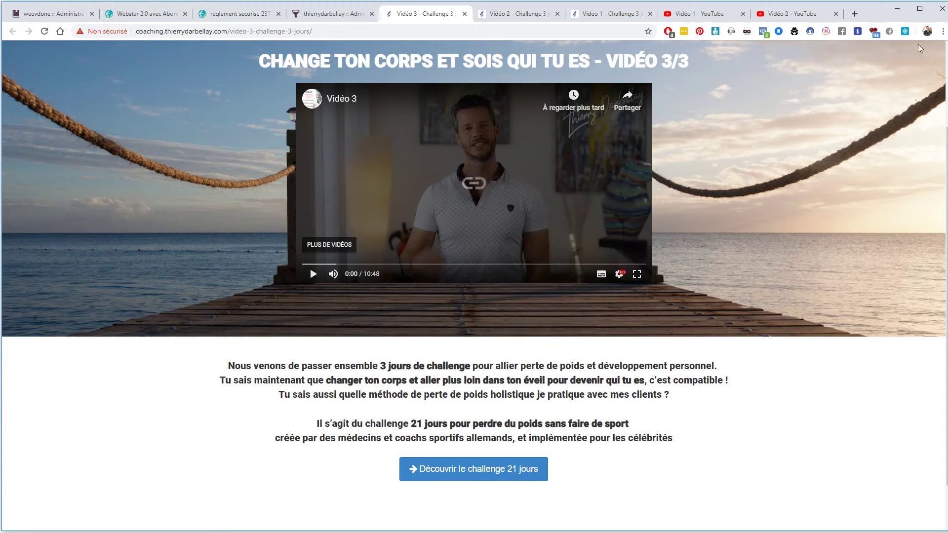
click(853, 16)
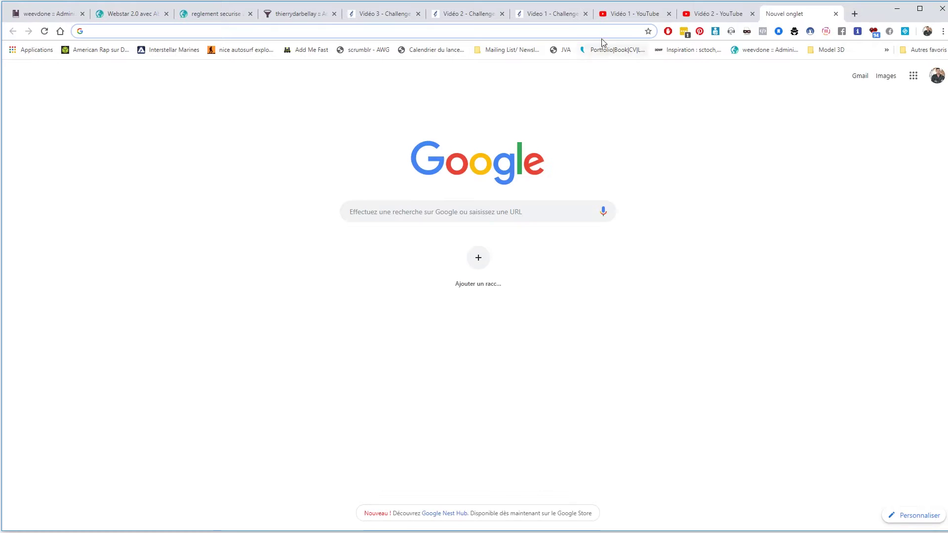
text(https://youtu.be/J6GsLVVSgnQ)
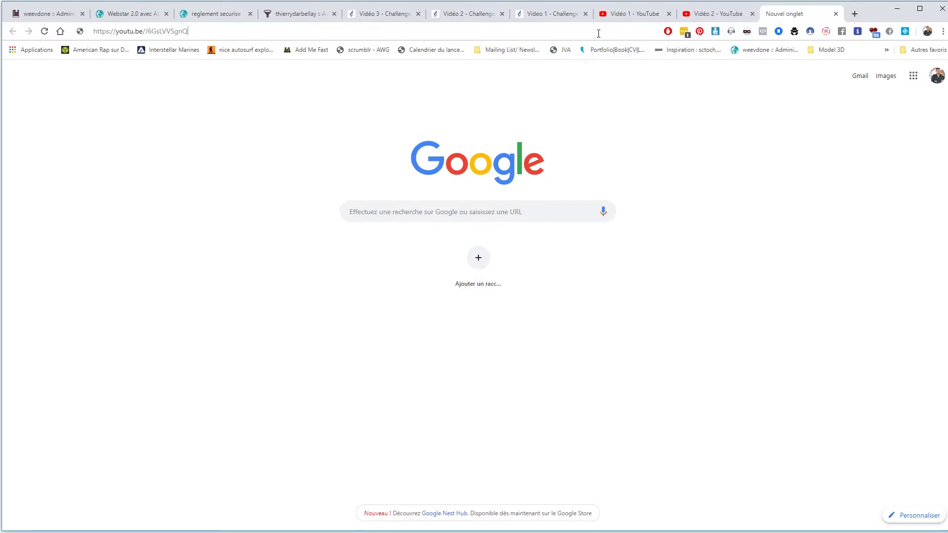
key(Return)
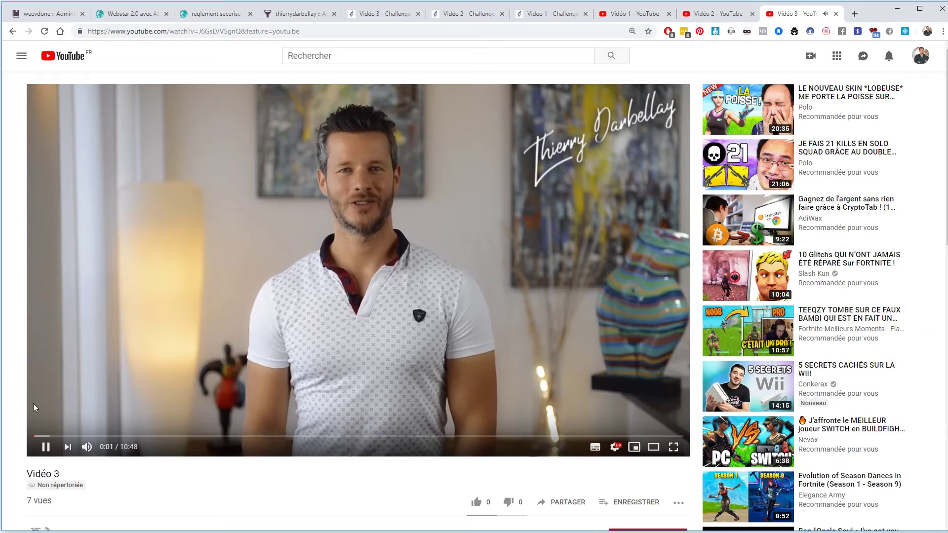
Pause Vidéo 3 on its YouTube page and check its view count
click(45, 447)
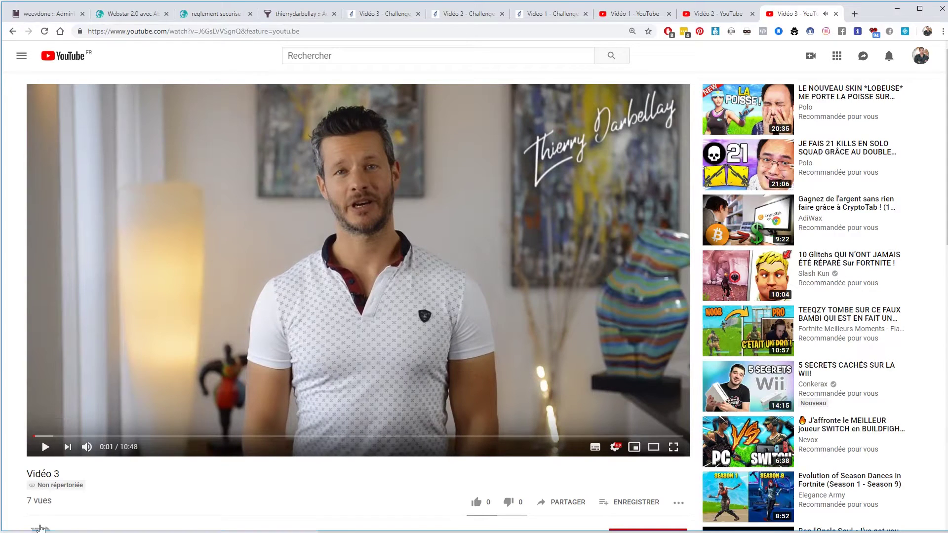
key(ctrl+a)
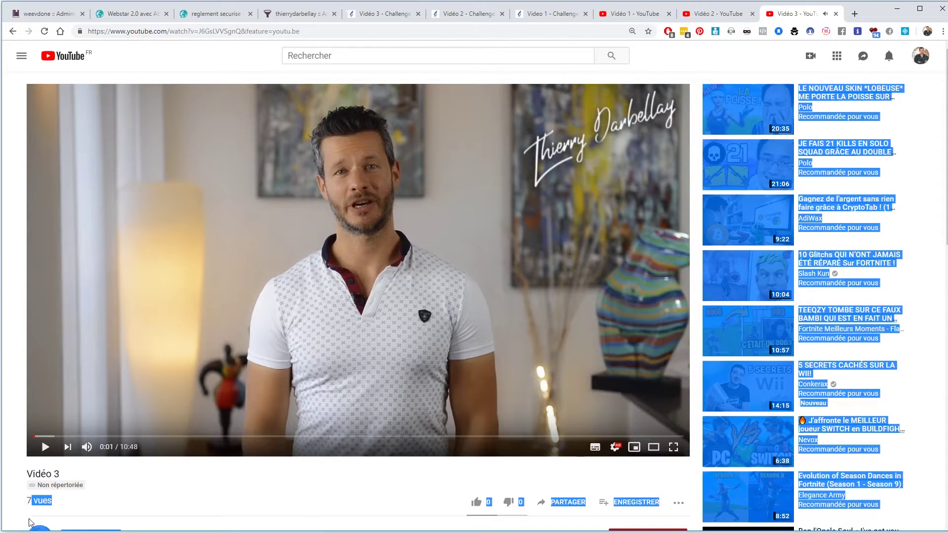
click(31, 502)
key(ctrl+a)
click(25, 506)
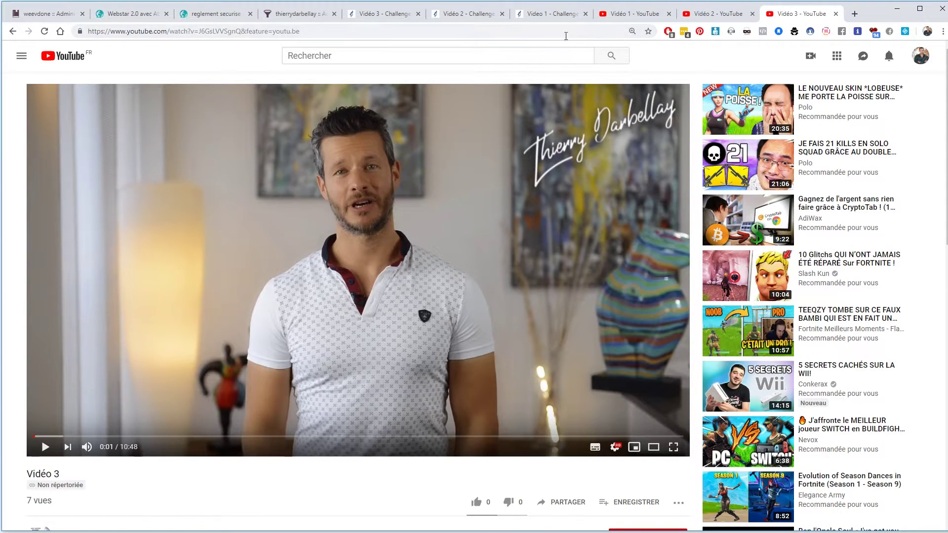
Switch to the live Video 1 - Challenge 3 jours page and review the visitor comments below the video
click(548, 14)
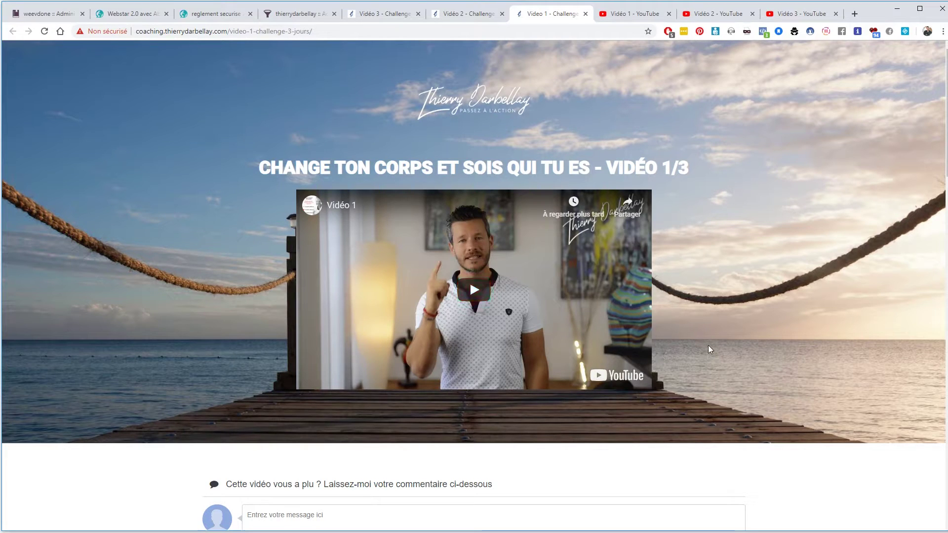
scroll(701, 368, down, 6)
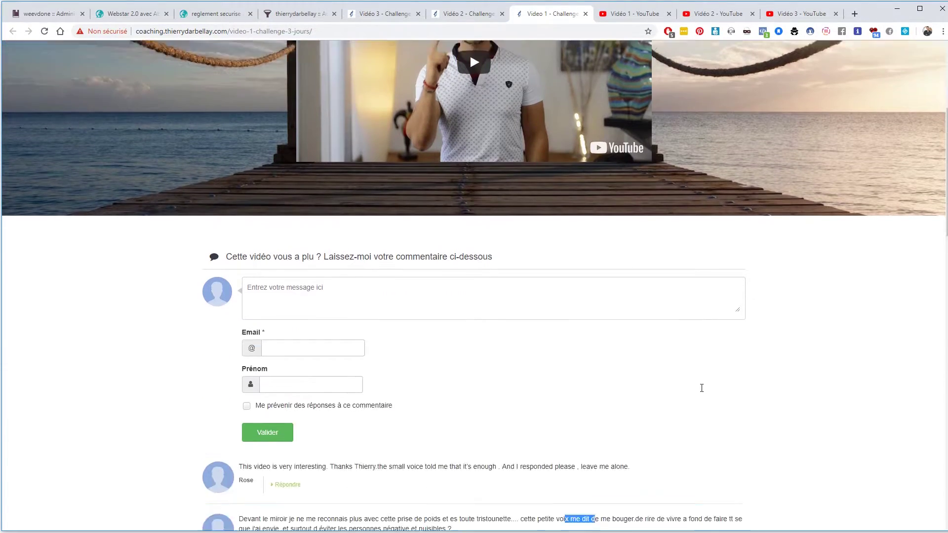
scroll(703, 392, down, 2)
click(699, 331)
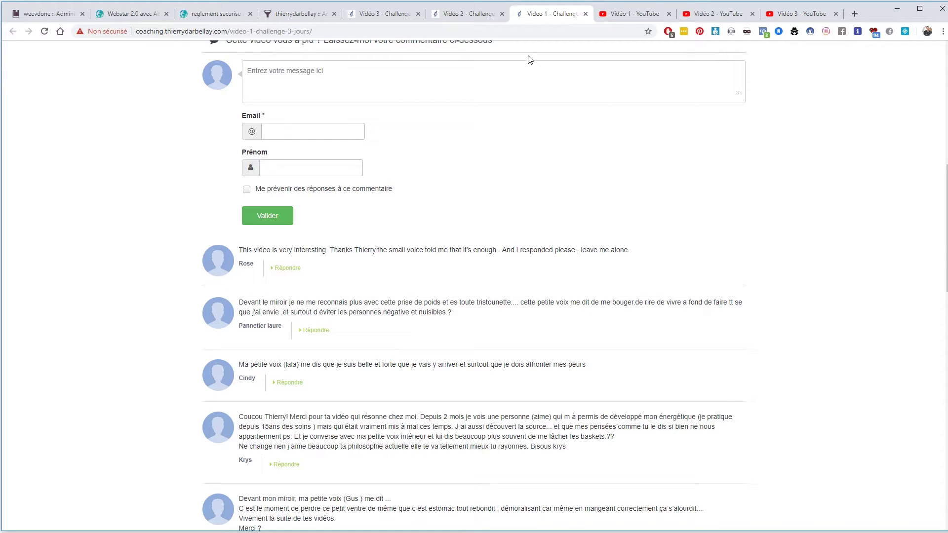
Return to the funnel's page list and check the visit count of the Règlement challenge 21 jours page
click(304, 15)
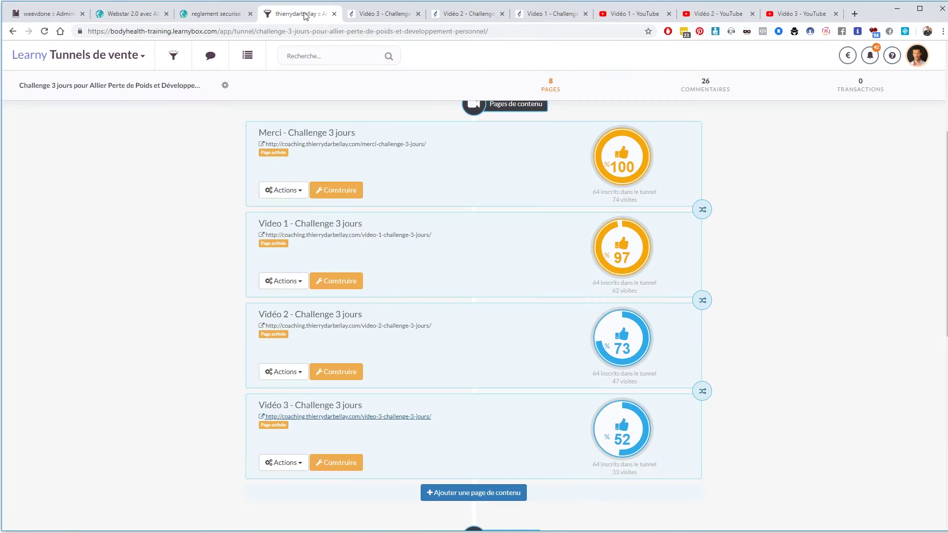
scroll(730, 331, down, 6)
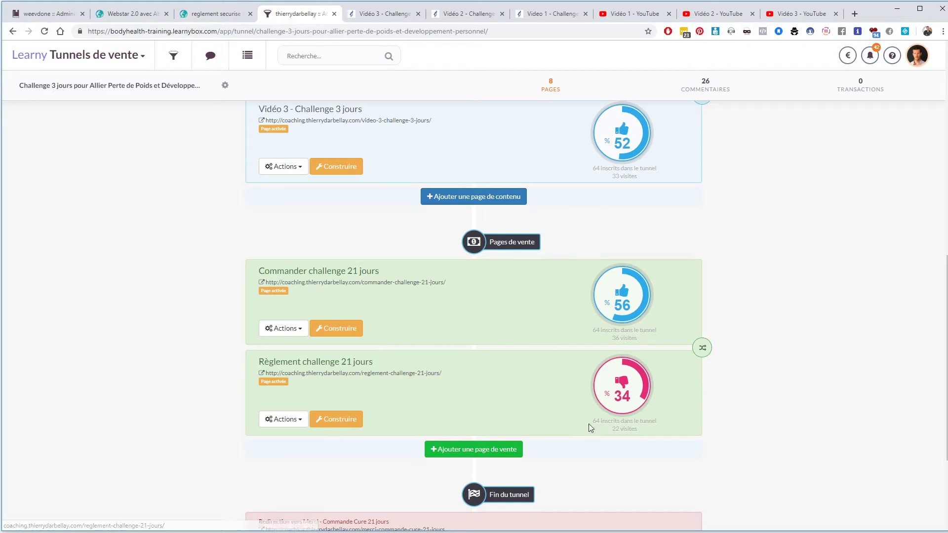
drag(614, 430, 636, 429)
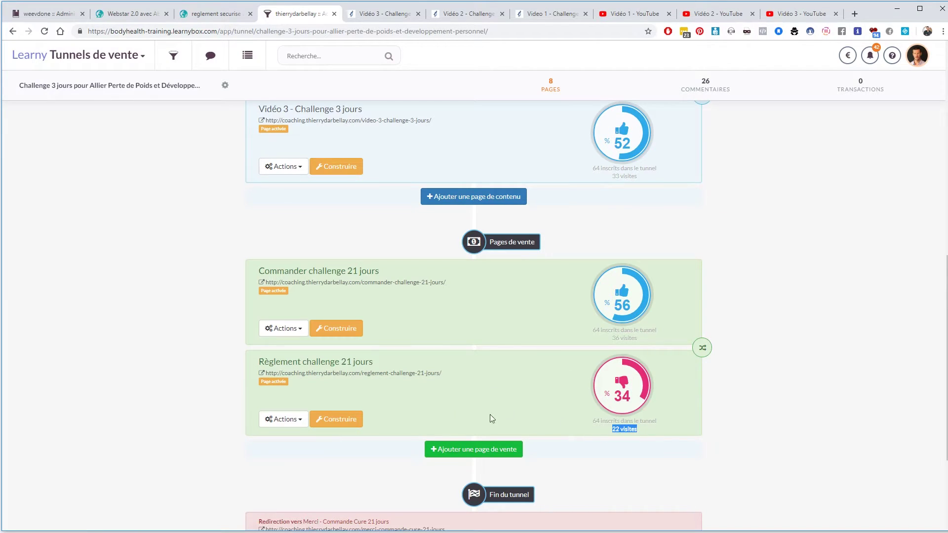
drag(606, 429, 636, 429)
click(653, 433)
scroll(636, 427, up, 4)
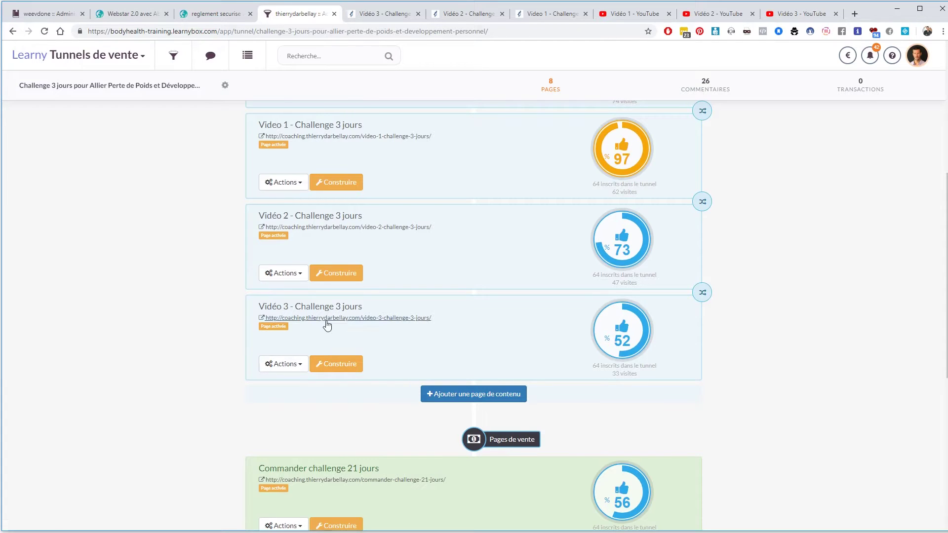
Open Vidéo 3 - Challenge 3 jours in the page builder, and reload its live page with the video paused and suggested videos dismissed
click(340, 361)
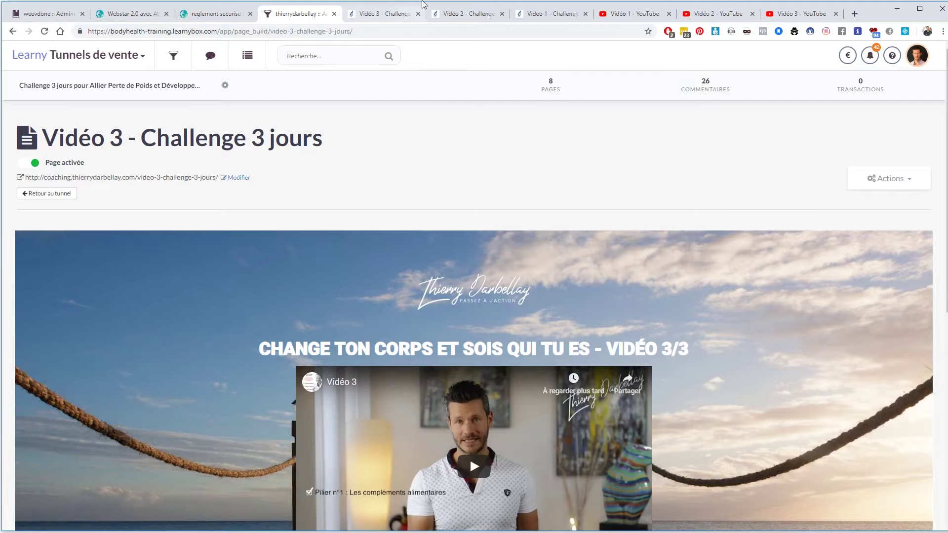
click(370, 15)
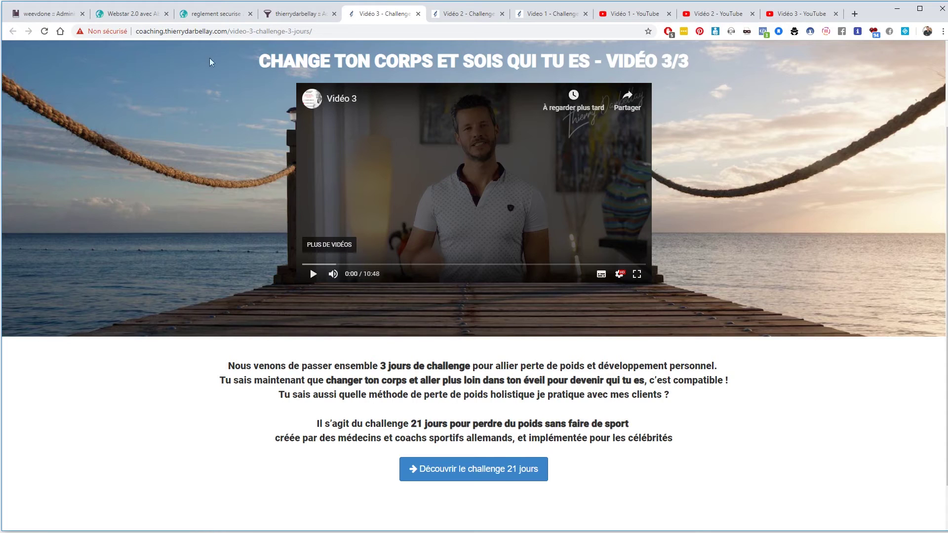
click(44, 31)
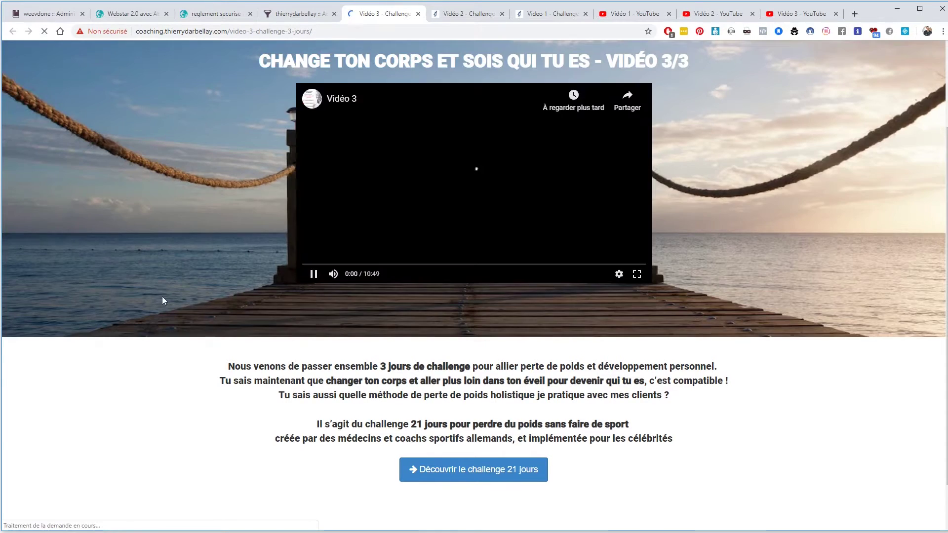
click(312, 274)
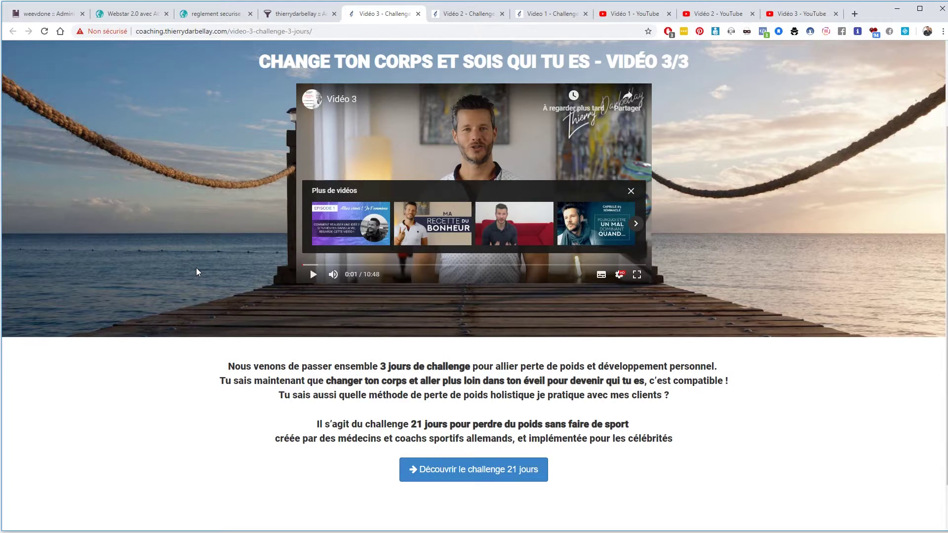
click(632, 191)
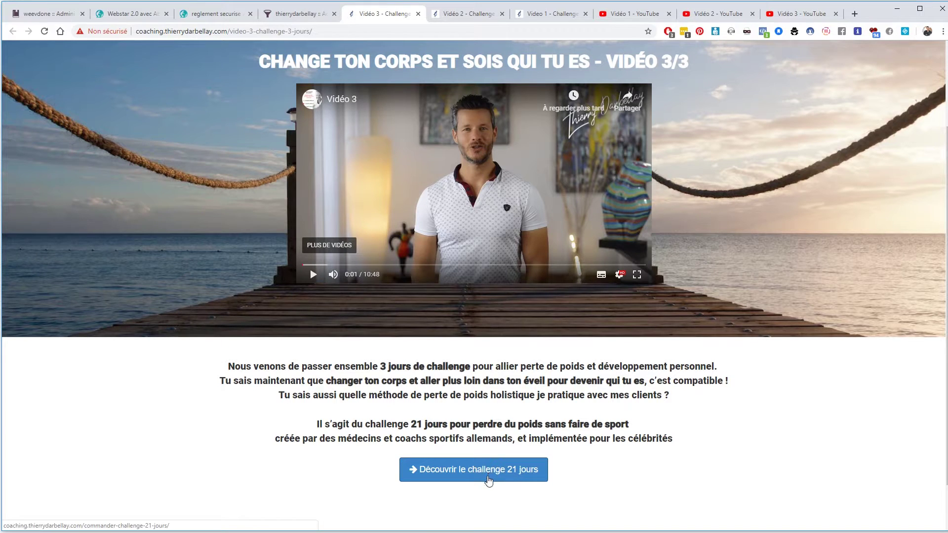
Leave the Vidéo 3 page builder for the funnel's page list and check the visit count of Vidéo 3 - Challenge 3 jours
click(296, 14)
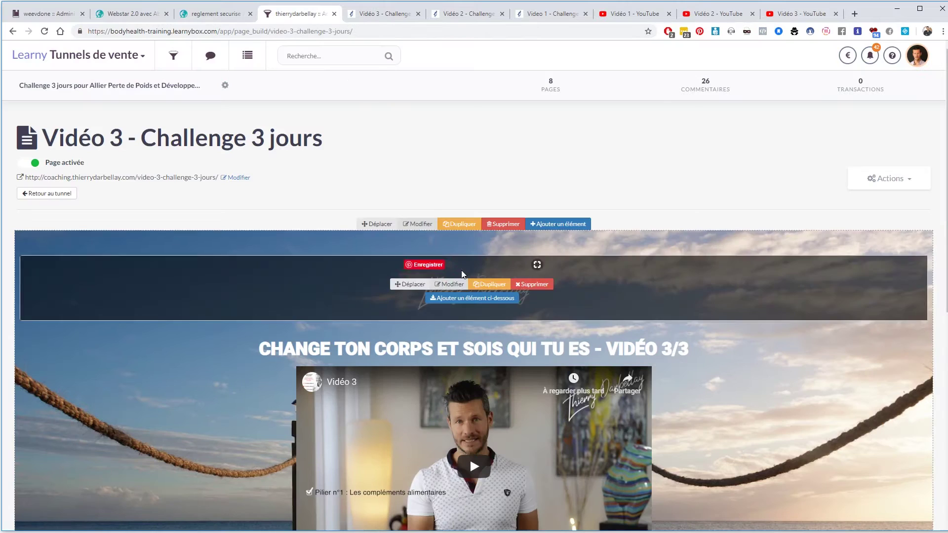
scroll(469, 457, down, 2)
scroll(468, 282, up, 2)
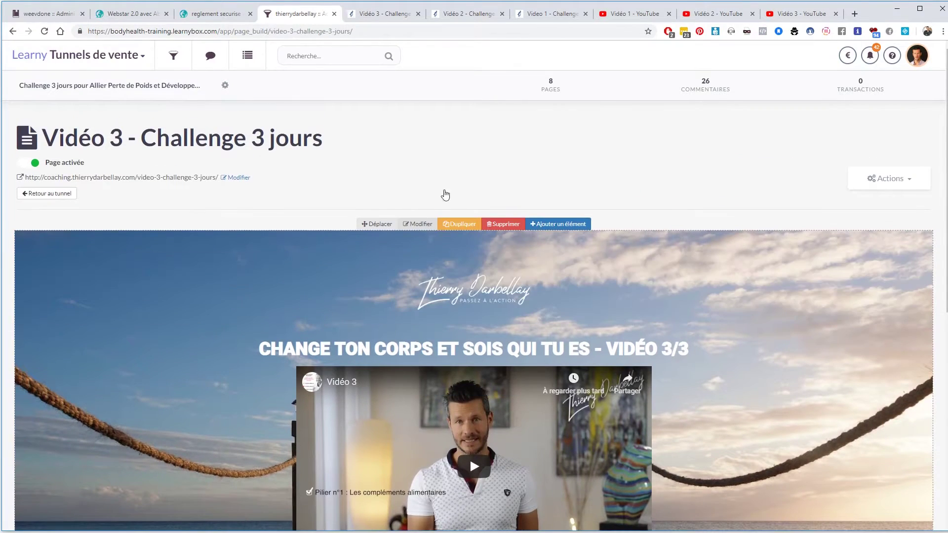
click(551, 85)
scroll(481, 300, down, 7)
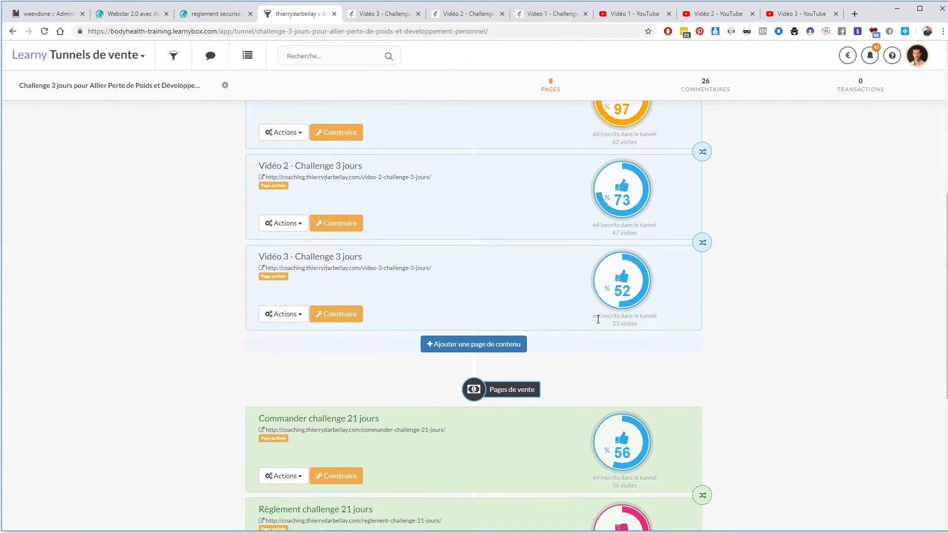
double_click(616, 324)
Go to the YouTube page of Vidéo 3 and compare its view count with the funnel page's visits
click(388, 13)
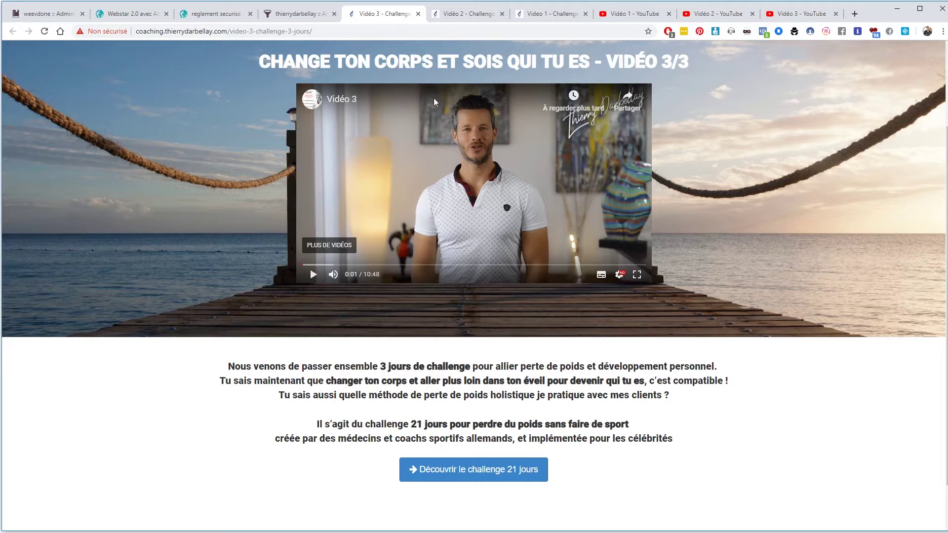
click(609, 12)
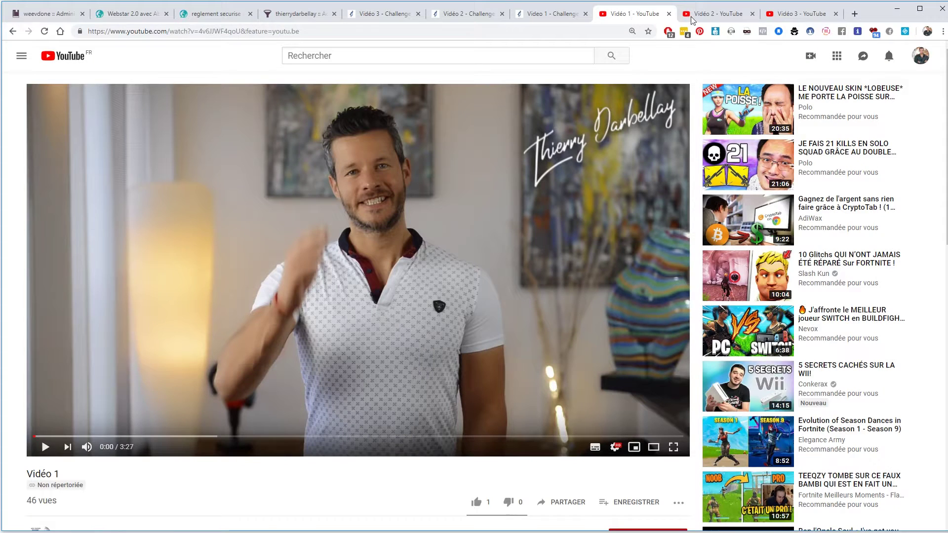
click(792, 13)
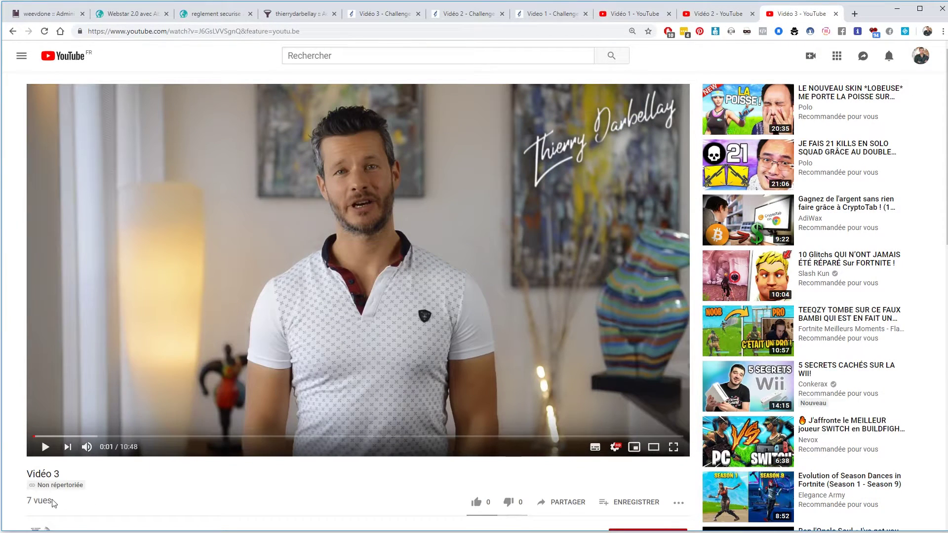
drag(53, 504, 12, 502)
click(90, 493)
Reload the live Vidéo 3 page, pause its video and open the 21-day challenge sales page in a new browser tab
click(371, 15)
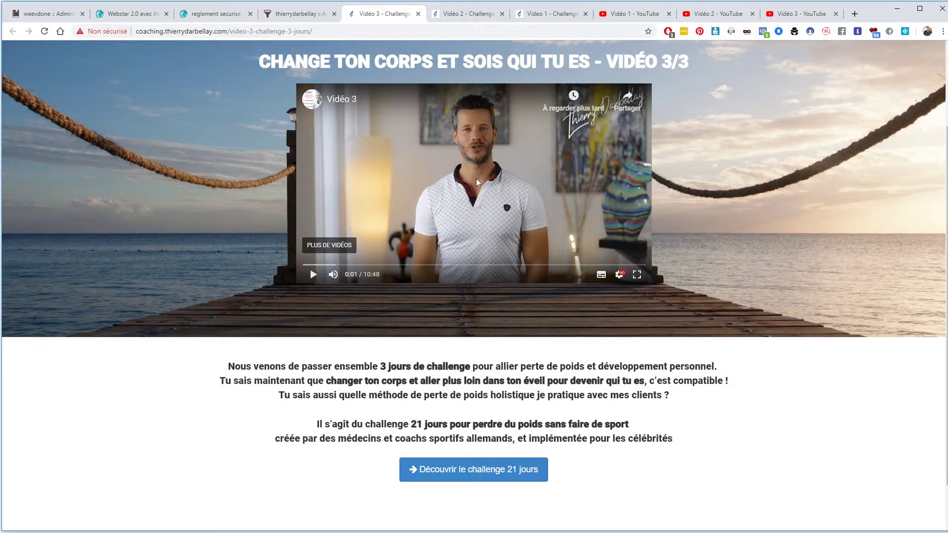
click(45, 31)
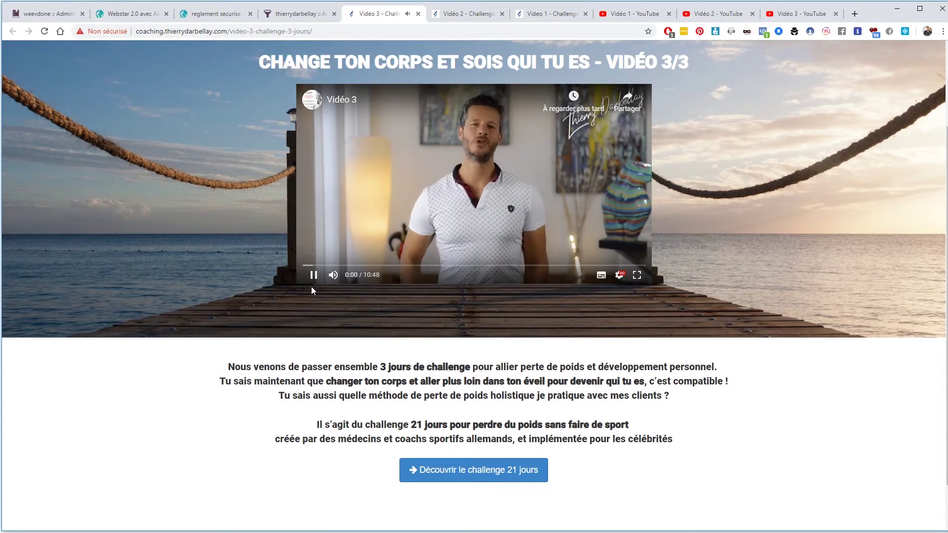
click(313, 275)
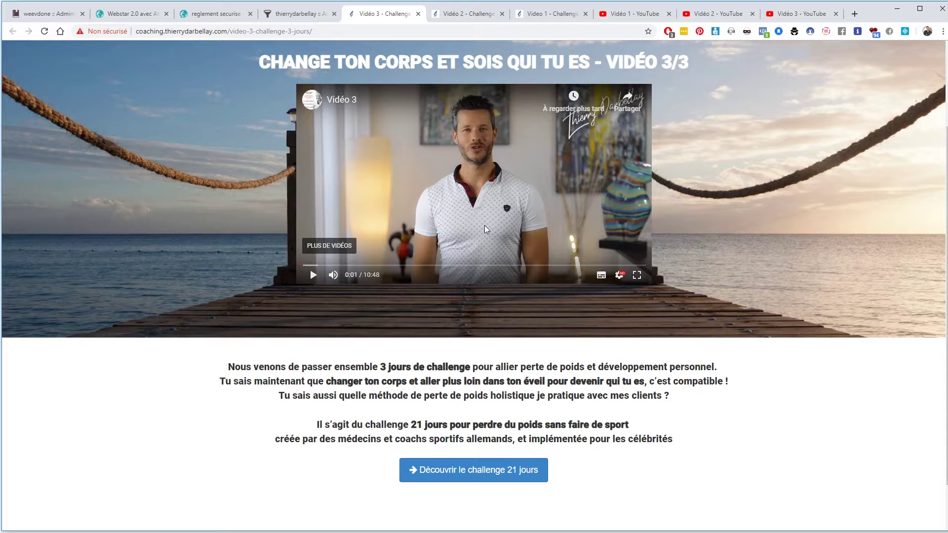
click(483, 473)
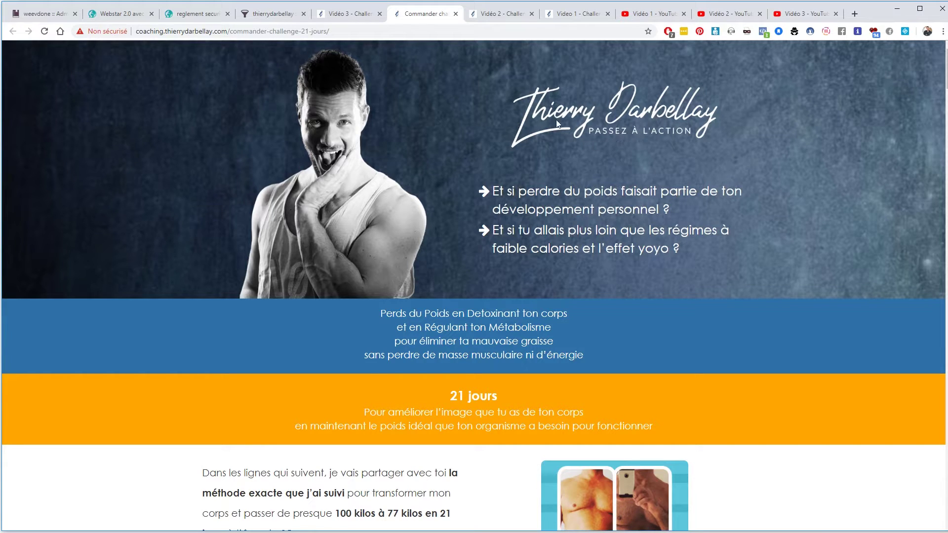
Check the funnel's page list and compare the live Vidéo 3 page with the Commander challenge 21 jours sales page
click(269, 14)
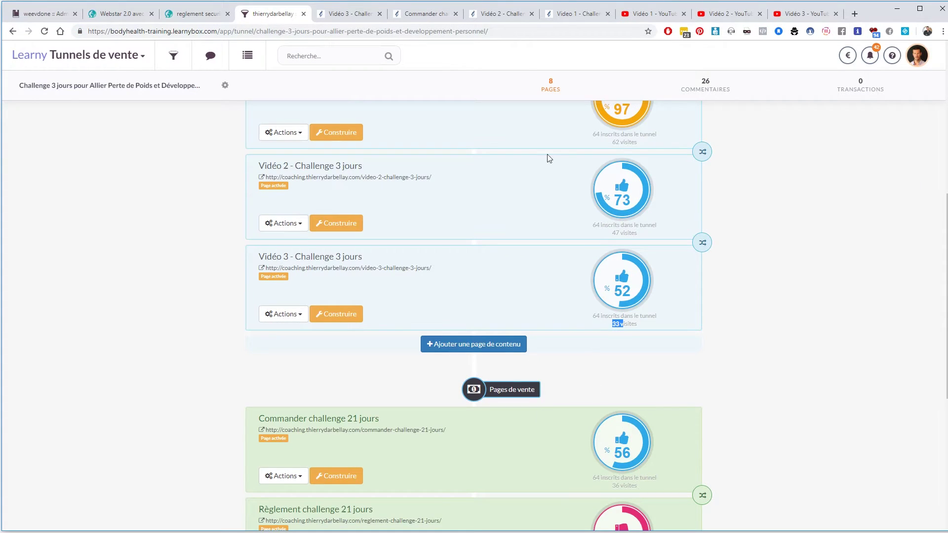
click(368, 15)
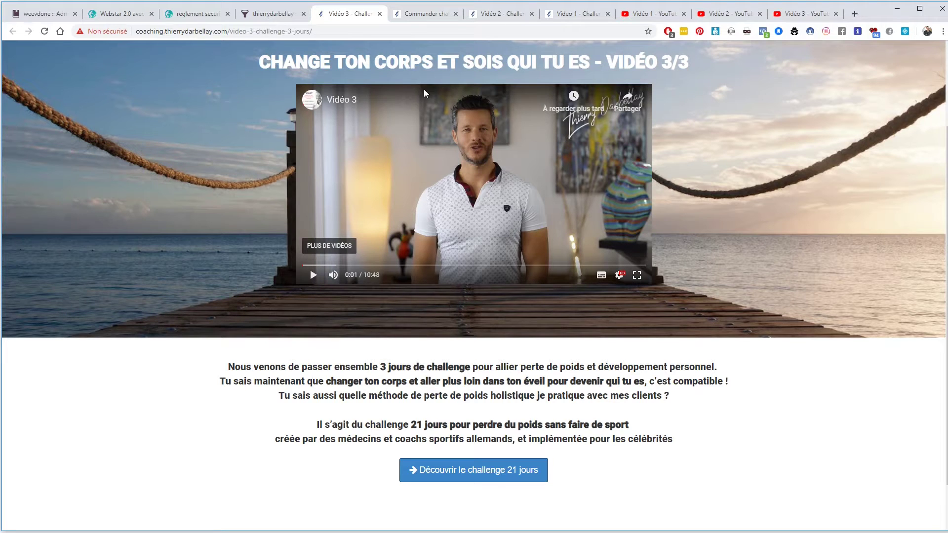
click(427, 15)
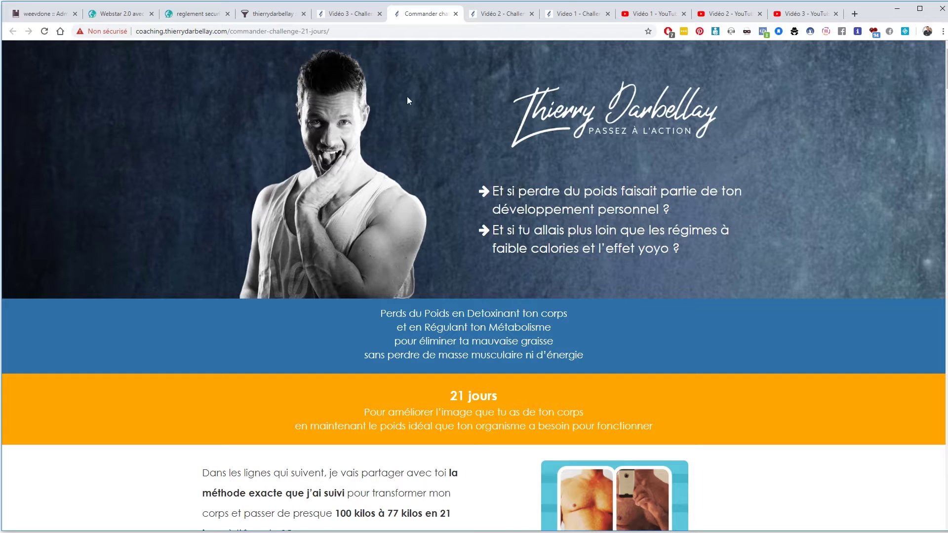
click(349, 14)
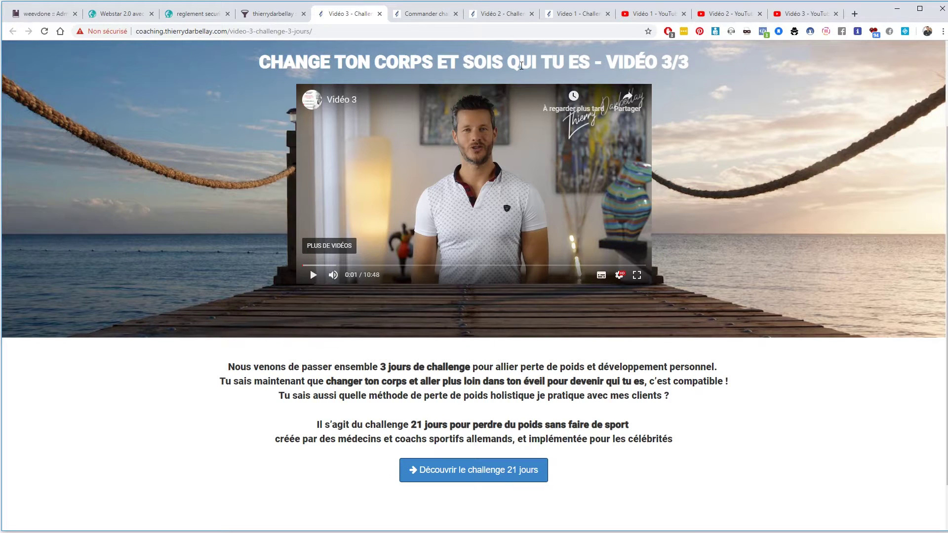
click(414, 15)
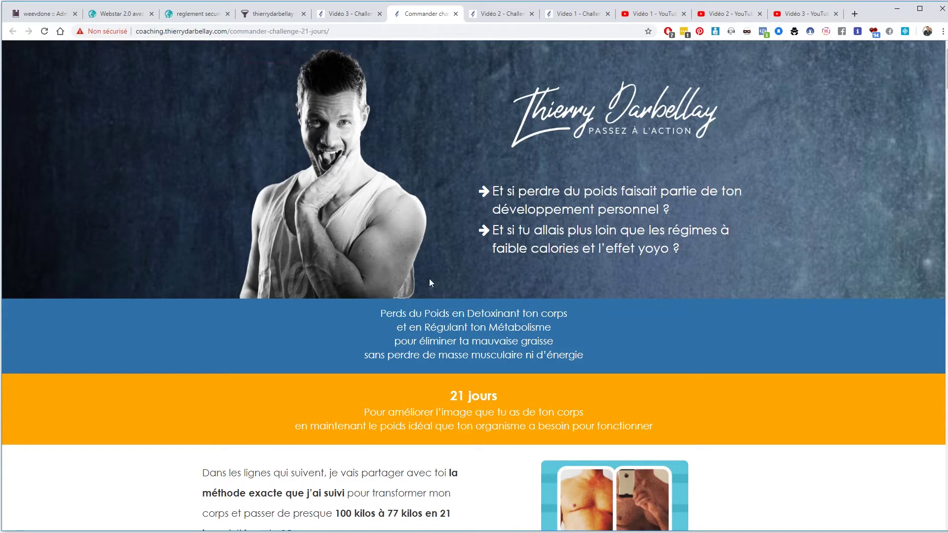
Examine the sales page's header questions about développement personnel, low-calorie diets and the yoyo effect
mouse_move(410, 263)
drag(493, 212, 663, 210)
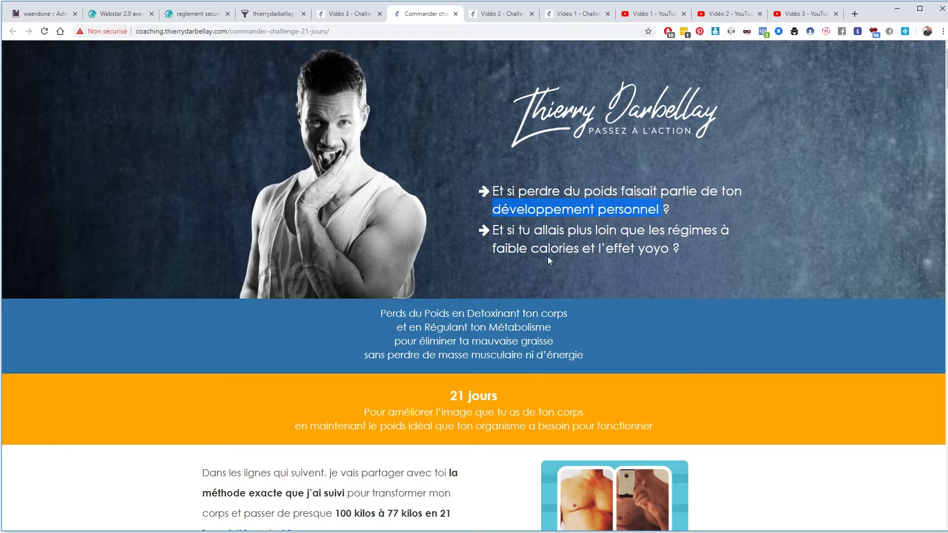
click(580, 251)
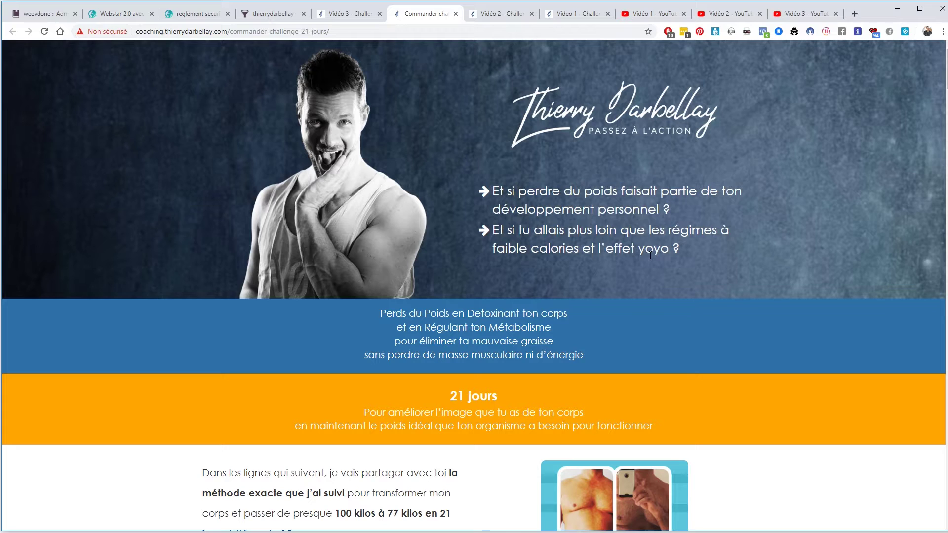
drag(494, 229, 648, 245)
click(587, 271)
scroll(587, 271, down, 2)
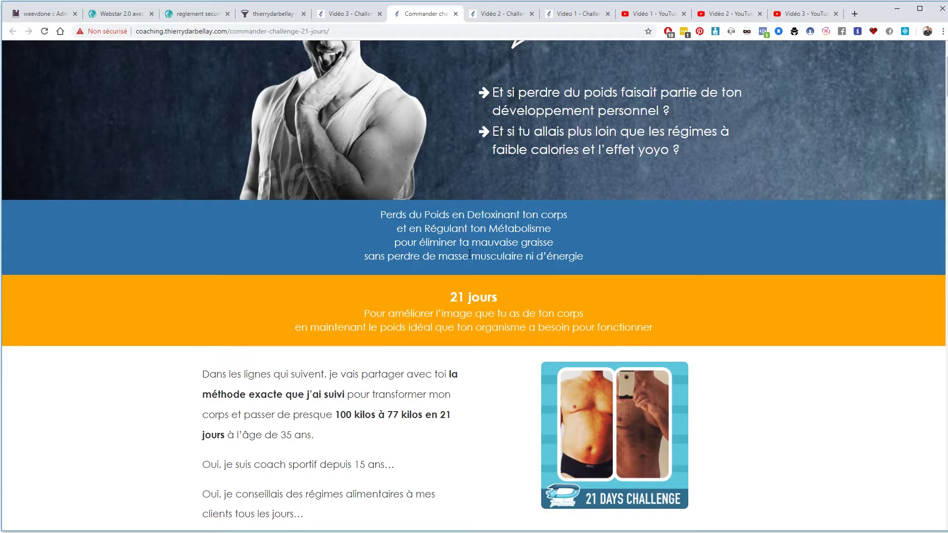
scroll(511, 283, up, 2)
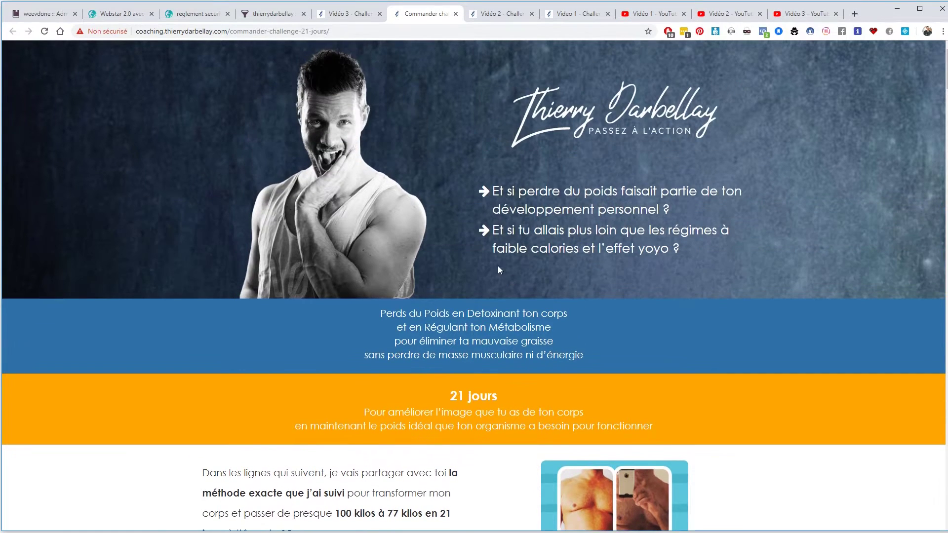
Examine the sales page's blue banner promise, including the wording on detoxing the body, regulating metabolism and keeping muscle mass
double_click(470, 312)
double_click(494, 328)
drag(491, 358, 497, 357)
drag(493, 328, 553, 327)
drag(391, 314, 525, 355)
scroll(595, 347, down, 1)
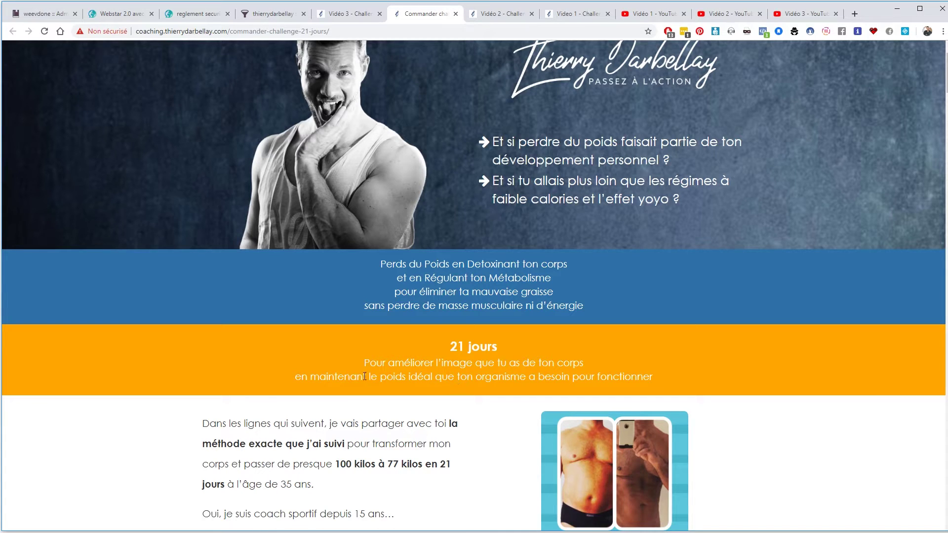
Examine the orange 21 jours banner's wording about maintaining the body's ideal weight, together with the header above it
drag(365, 377, 465, 377)
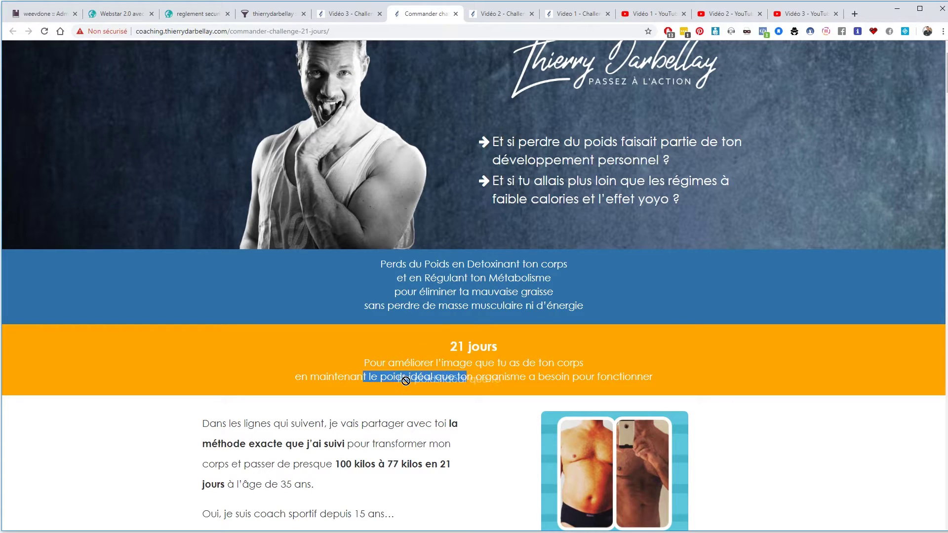
click(502, 381)
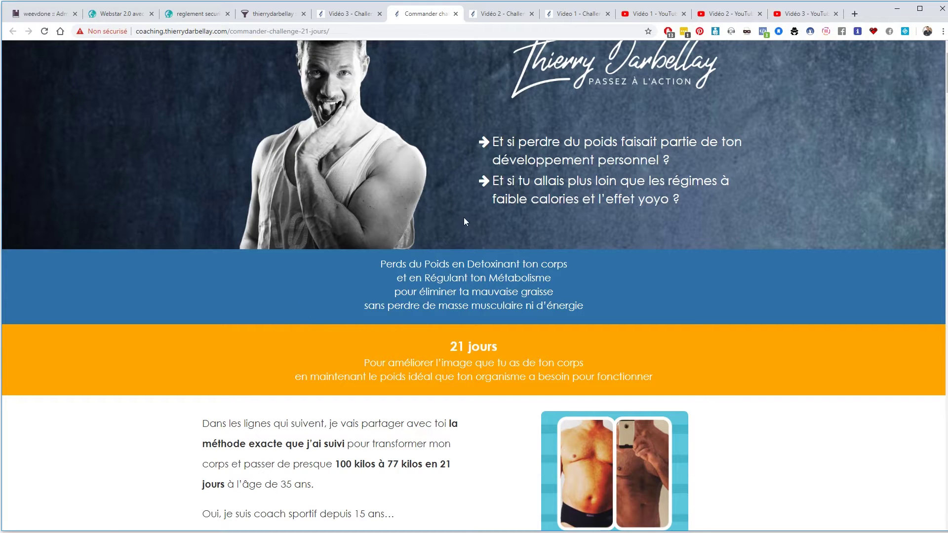
scroll(465, 218, up, 1)
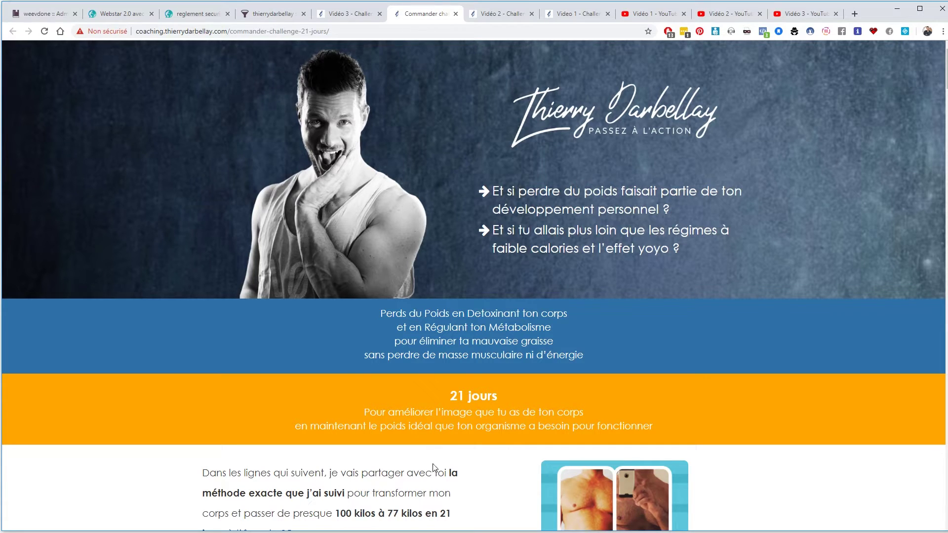
scroll(435, 464, down, 1)
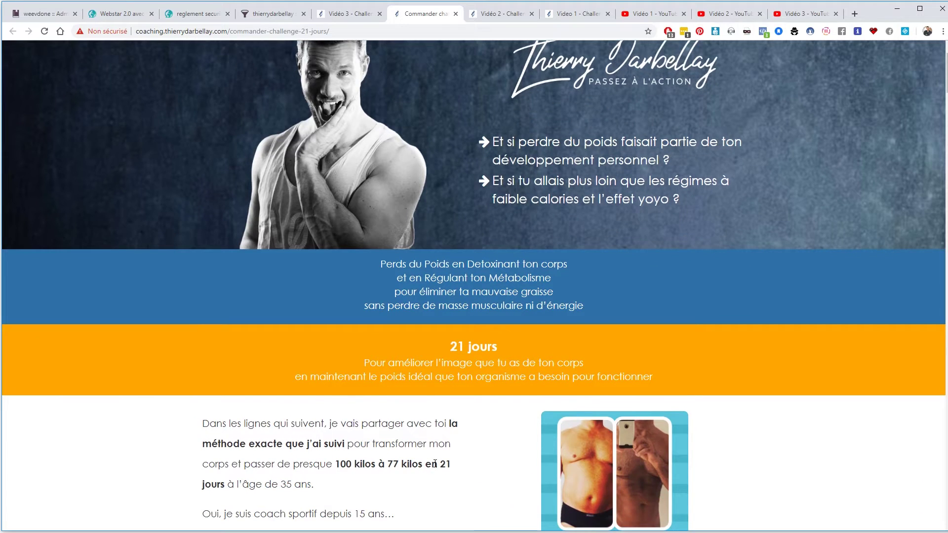
Read the sales page's introduction about the exact method followed and the 21 Days Challenge before-and-after picture
scroll(435, 464, down, 2)
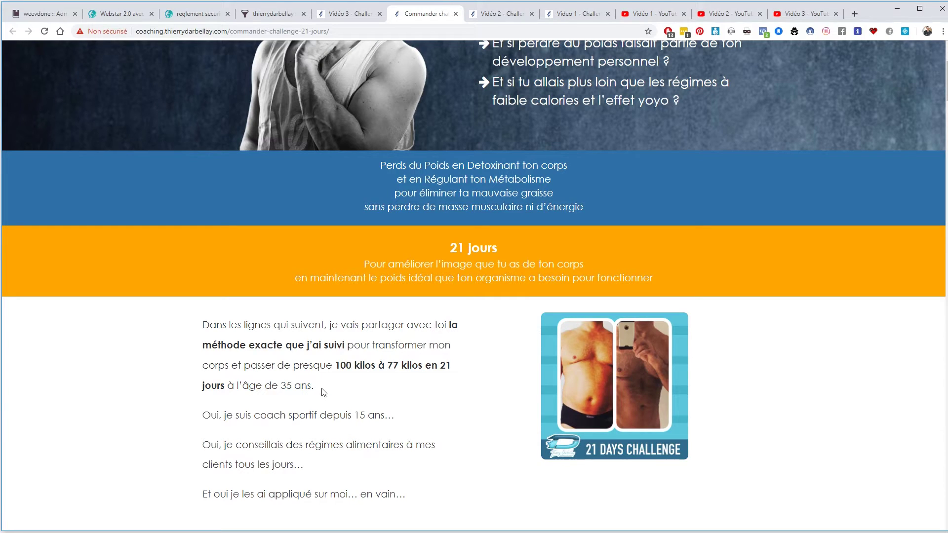
mouse_move(603, 452)
scroll(211, 406, up, 1)
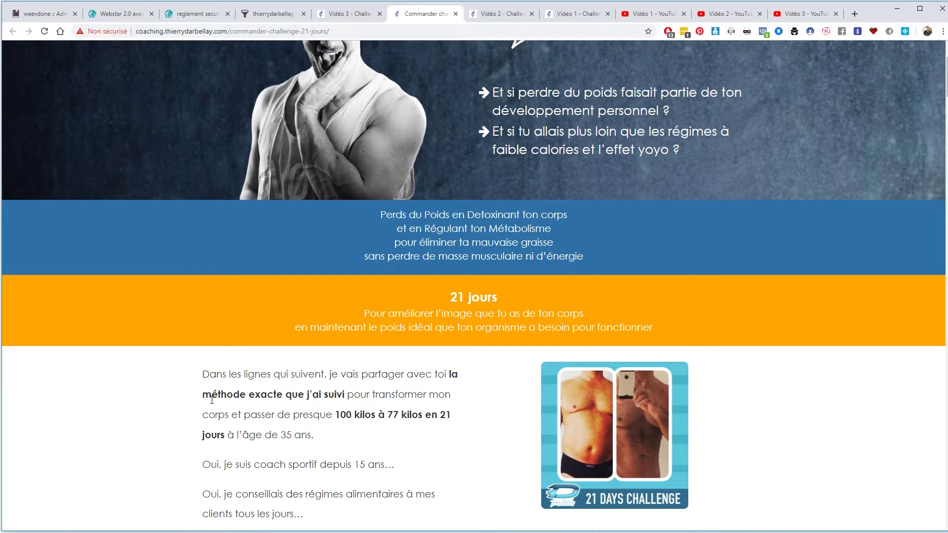
scroll(208, 408, down, 1)
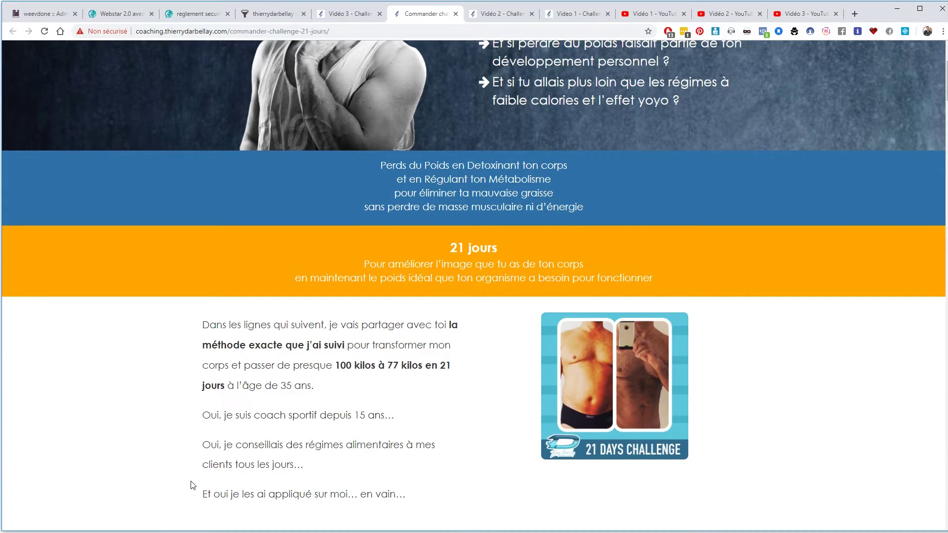
Read the section on why diets did not work and the La Cure Métabolique block with its order button
scroll(243, 490, down, 1)
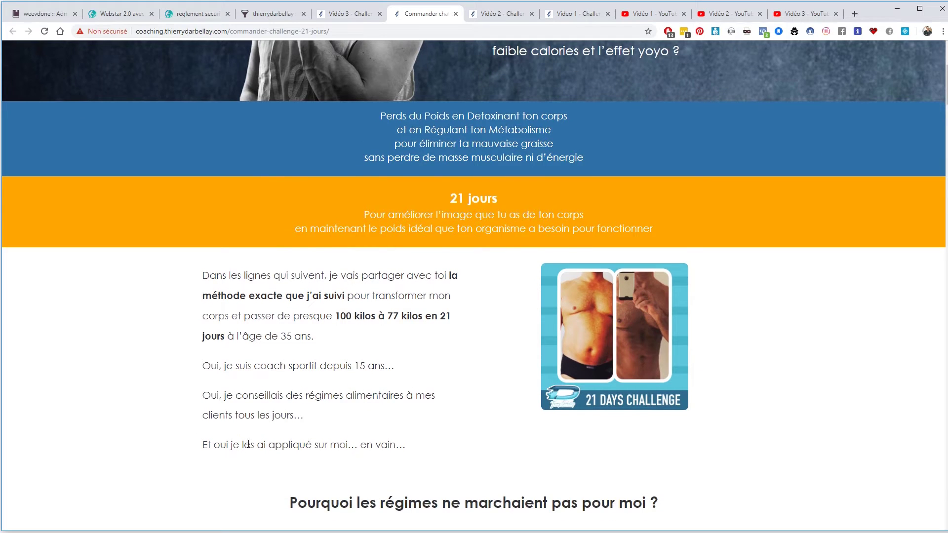
scroll(249, 444, down, 2)
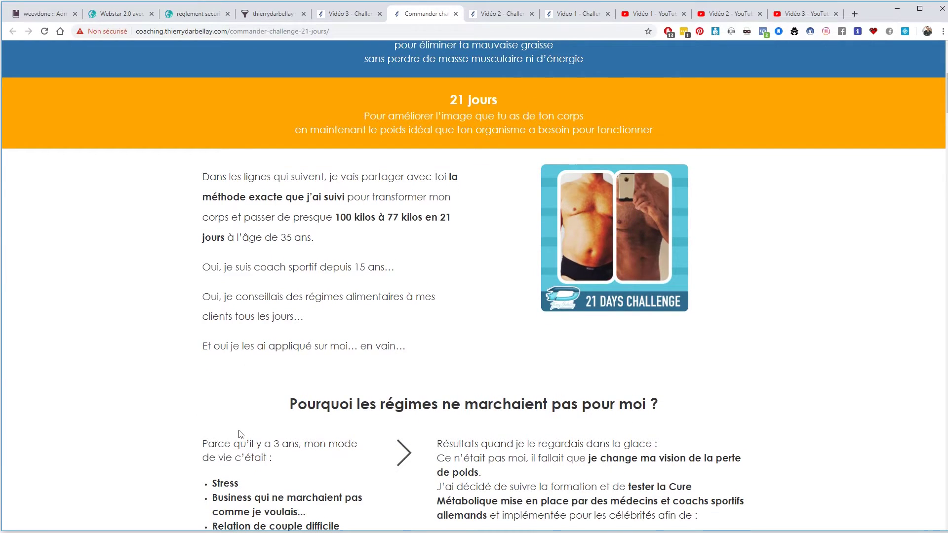
scroll(242, 434, down, 2)
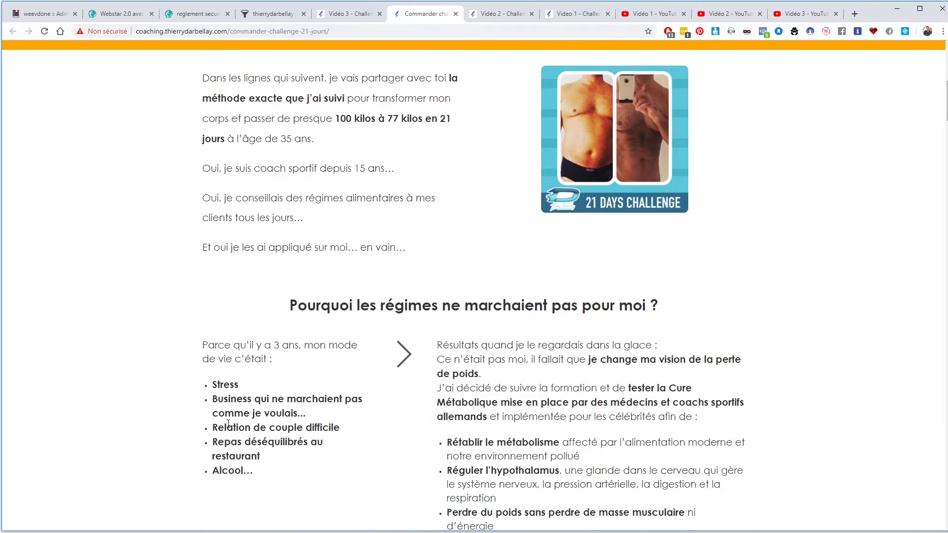
scroll(497, 365, down, 8)
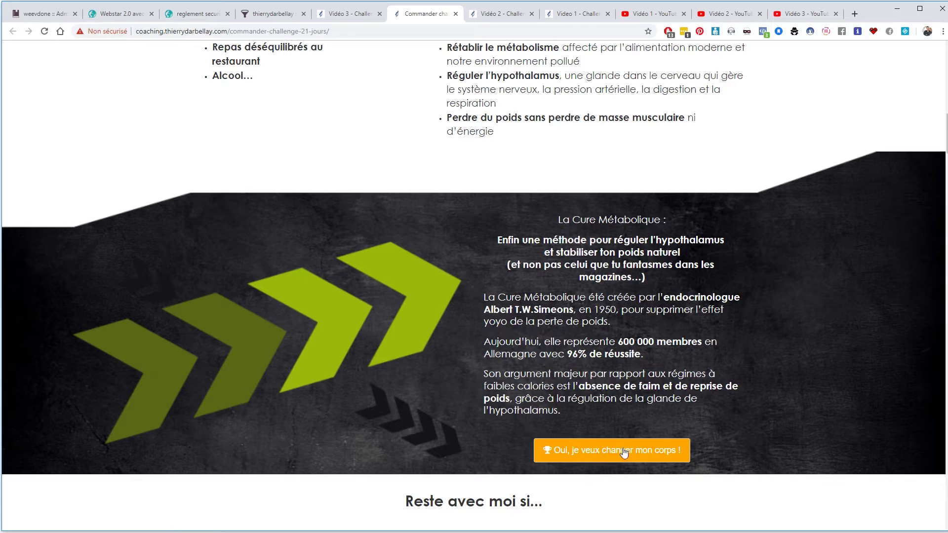
Switch to the weevdone LearnyBox account, list its sales funnels and view the Blog Secret funnel
click(266, 14)
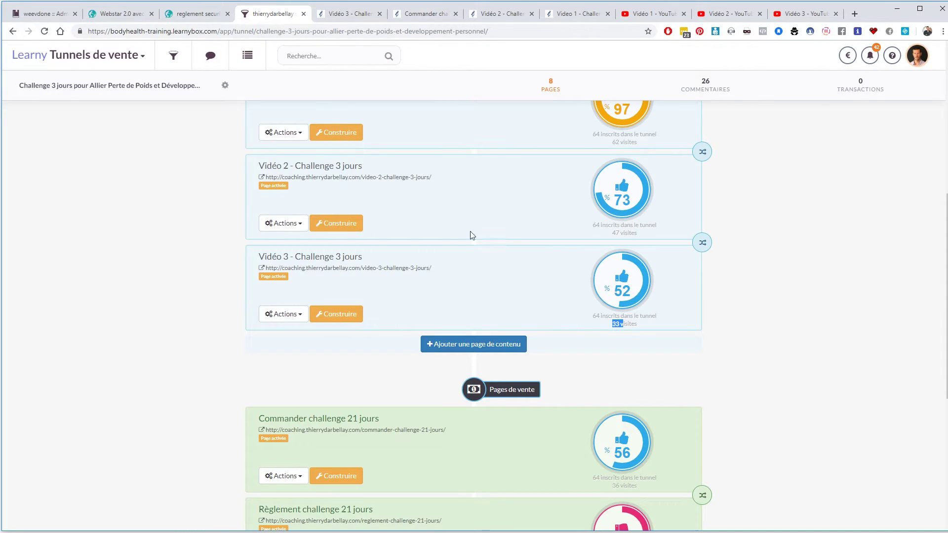
click(46, 19)
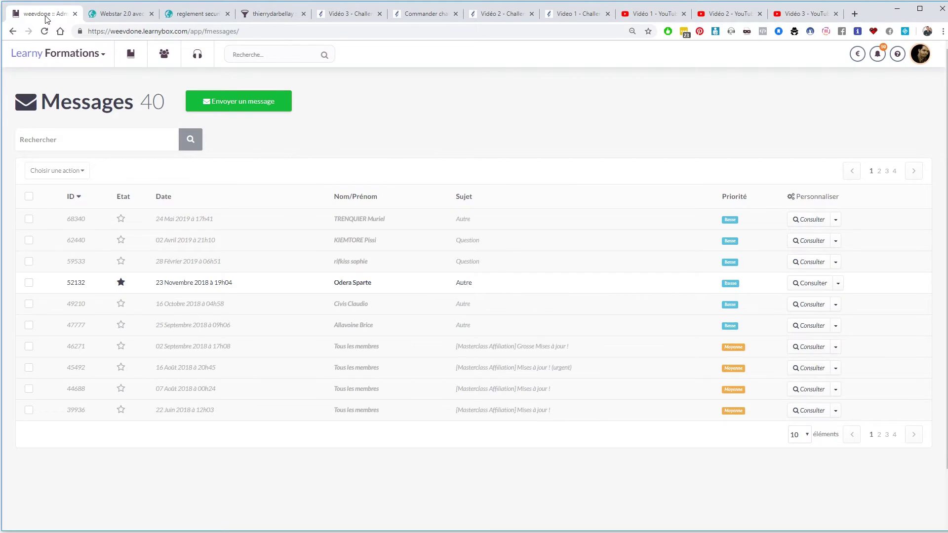
click(99, 54)
click(97, 139)
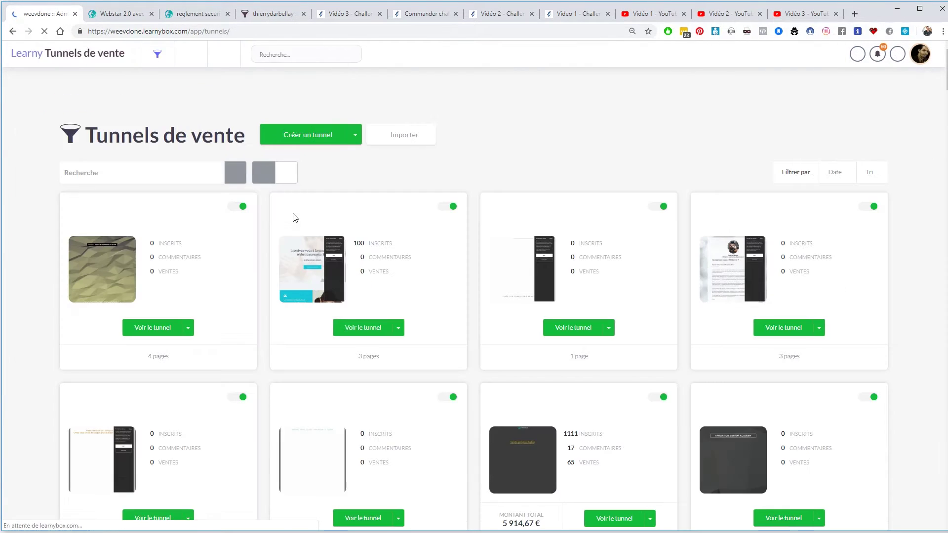
scroll(303, 372, down, 1)
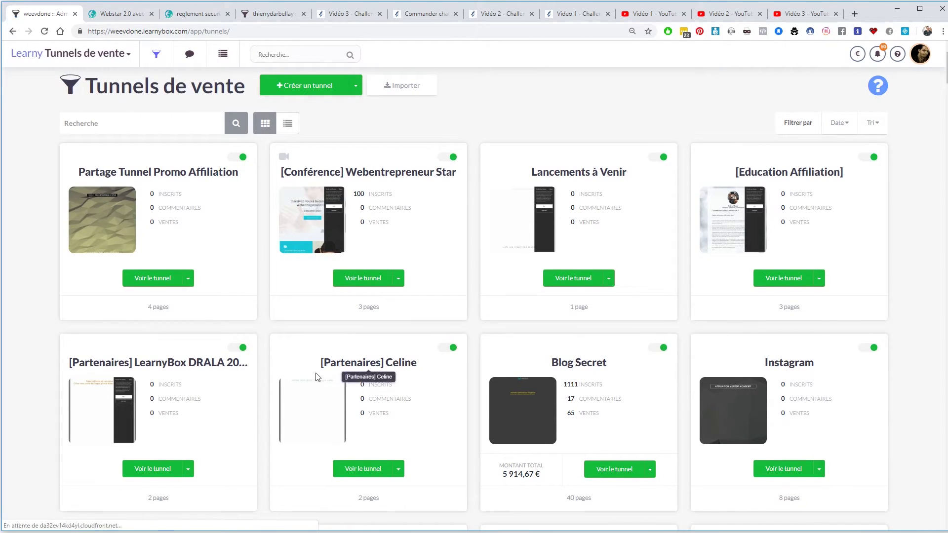
click(608, 471)
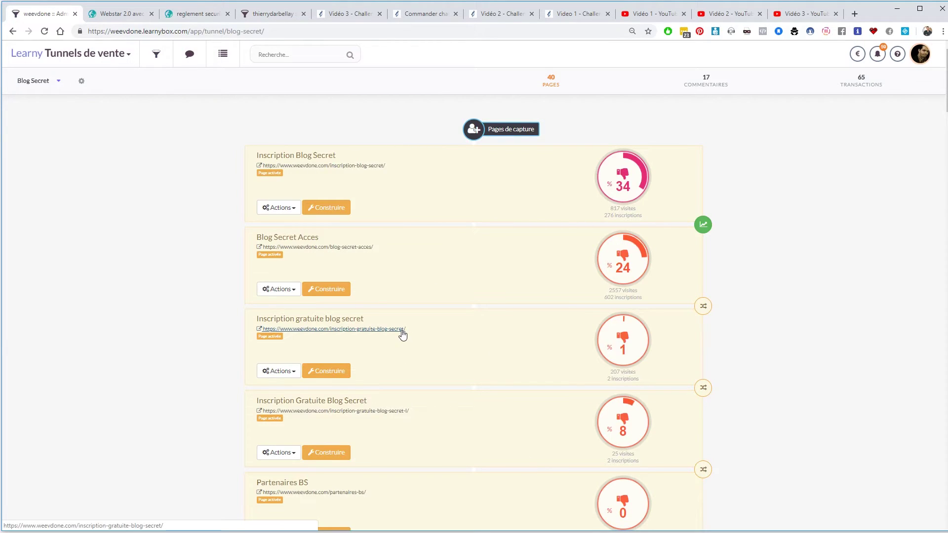
Find the Webentrepreneur Star realisez vos reves page among the Blog Secret sales pages and open its live version
scroll(402, 335, down, 20)
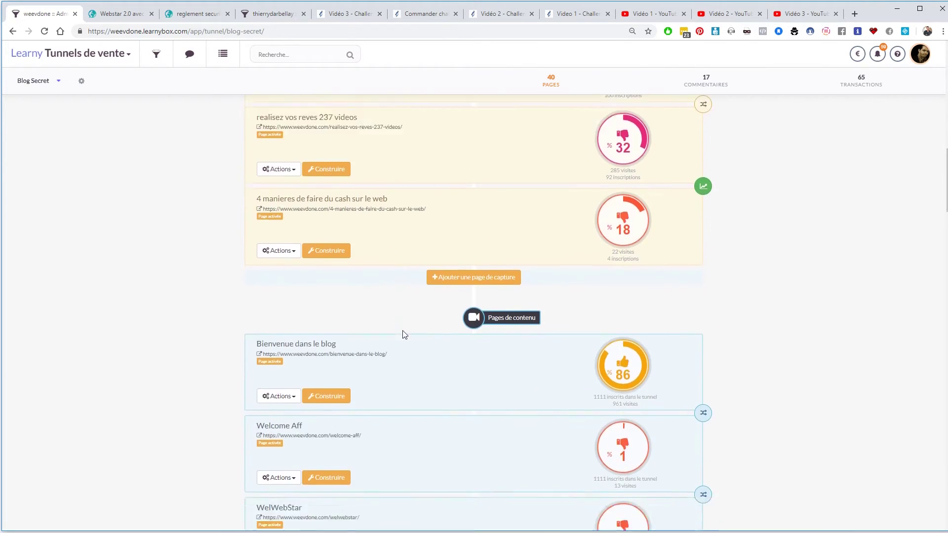
scroll(402, 337, down, 20)
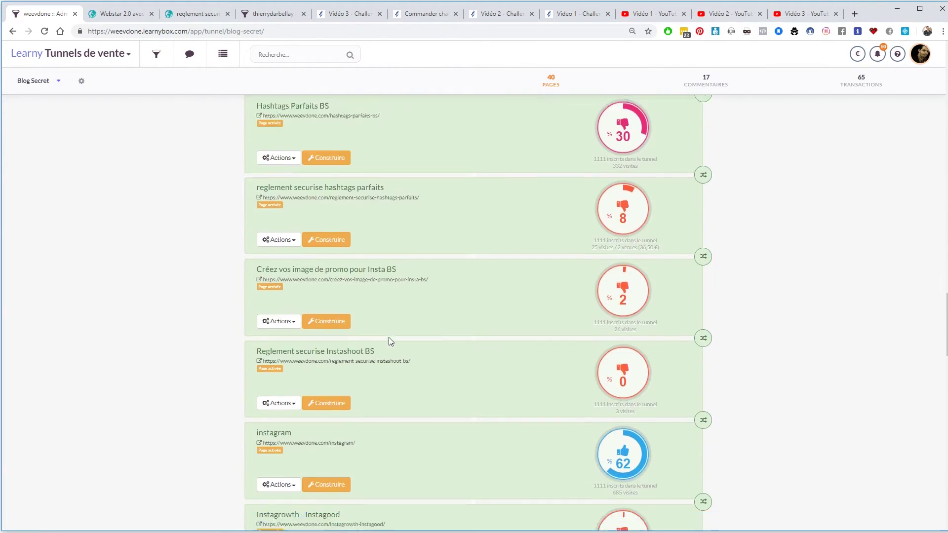
scroll(388, 345, down, 13)
scroll(386, 358, up, 5)
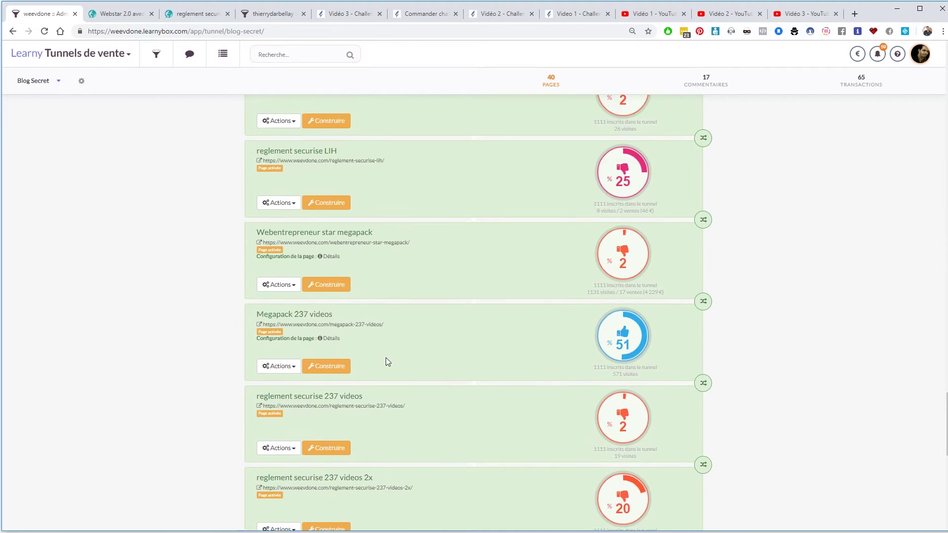
scroll(385, 358, down, 4)
scroll(384, 363, down, 2)
scroll(328, 304, up, 4)
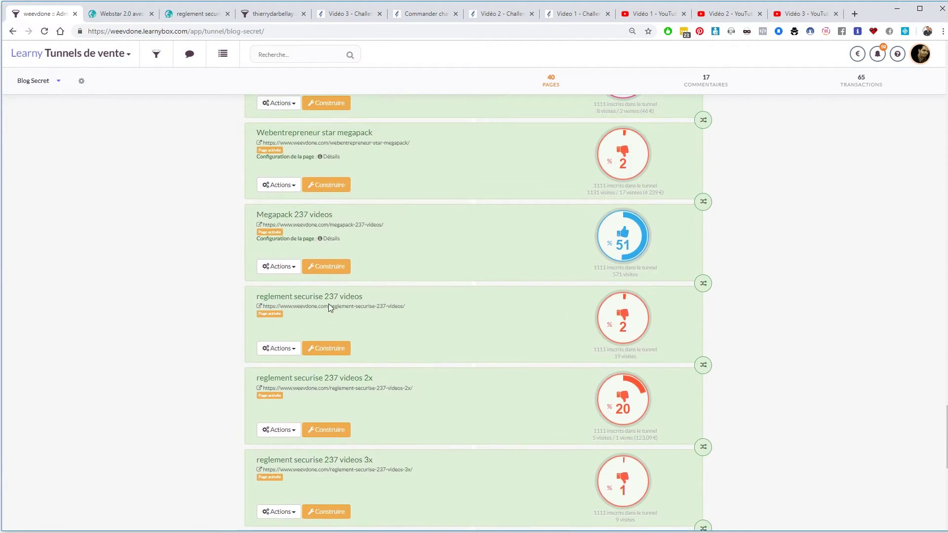
scroll(321, 326, down, 6)
scroll(312, 348, down, 3)
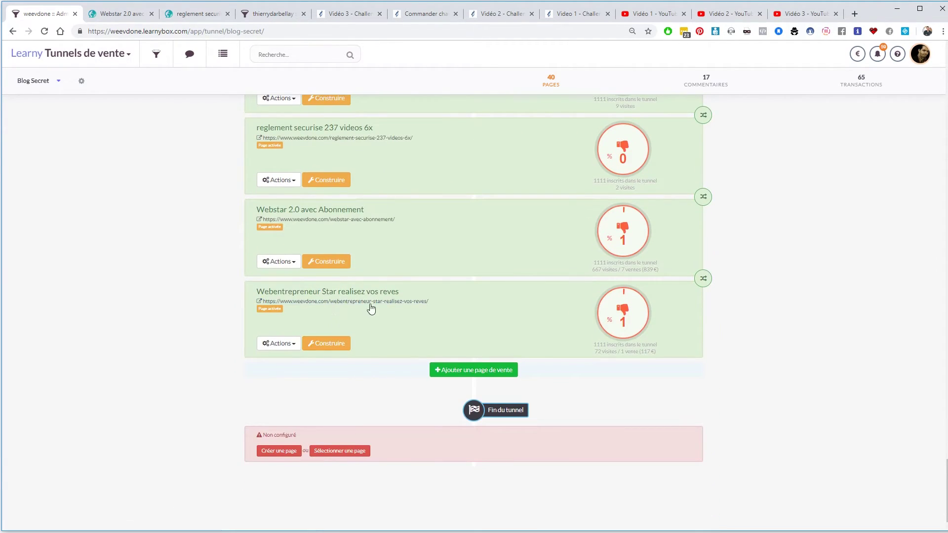
click(371, 302)
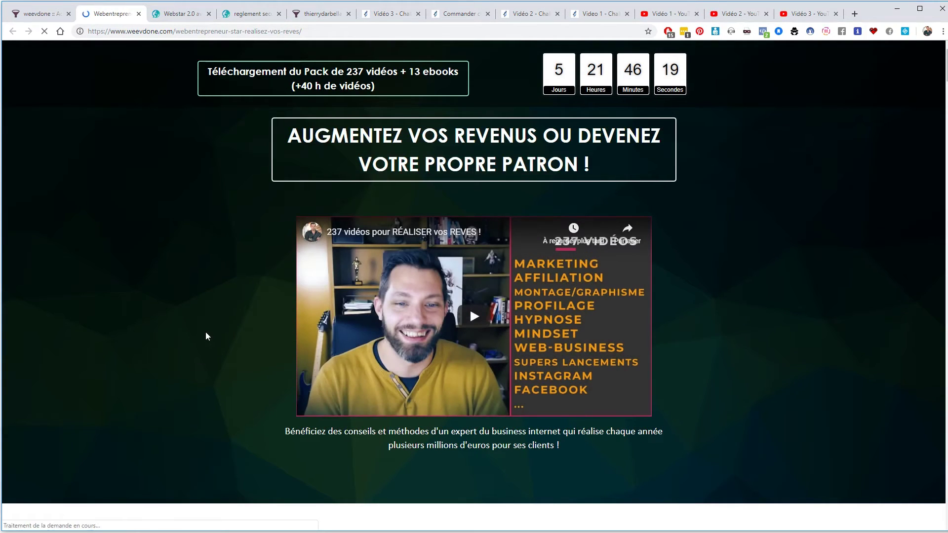
Examine the example sales page's benefits, immediate access section and training modules with their video and ebook counts
scroll(781, 285, down, 10)
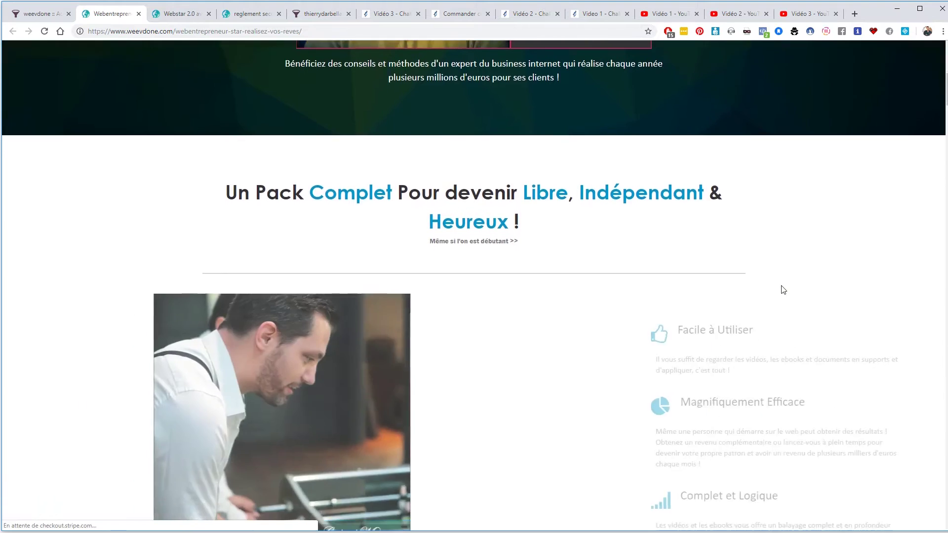
scroll(595, 334, down, 10)
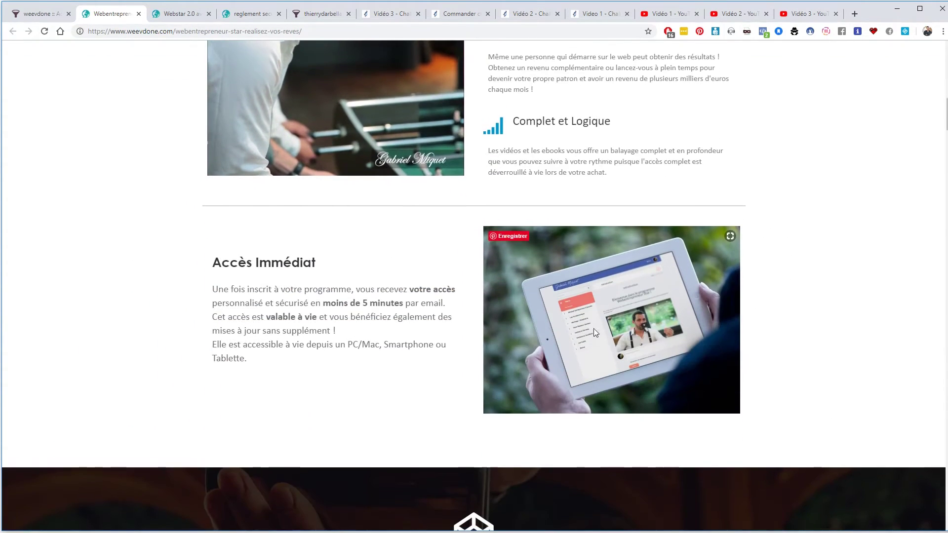
scroll(615, 339, down, 4)
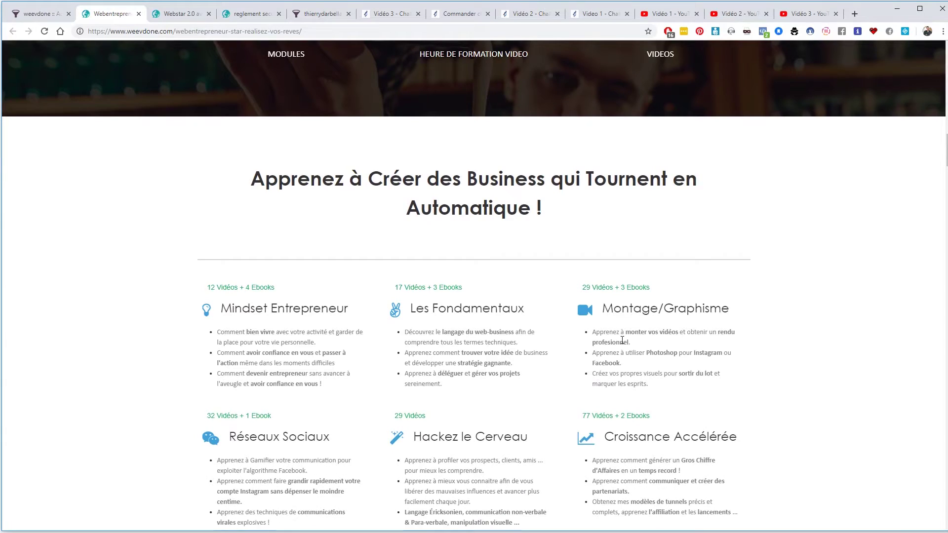
scroll(623, 340, down, 1)
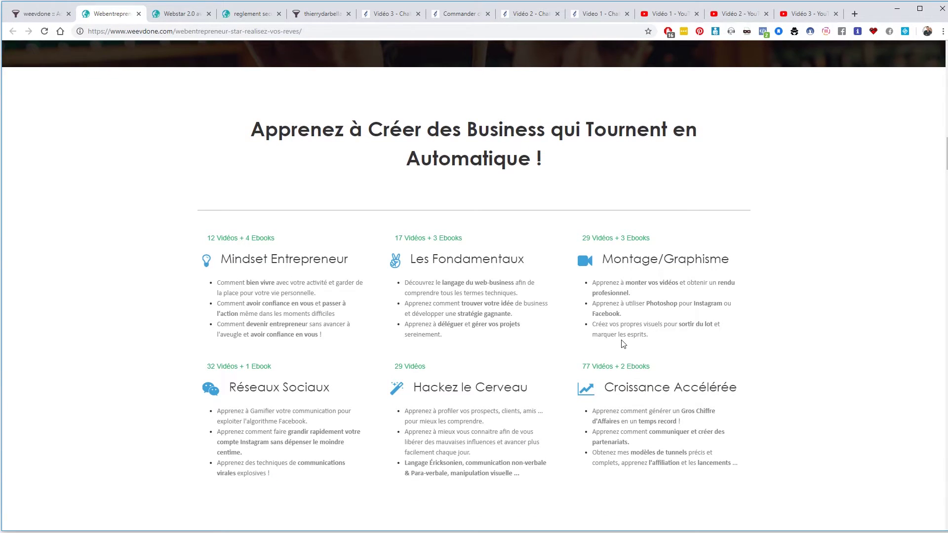
scroll(623, 344, down, 1)
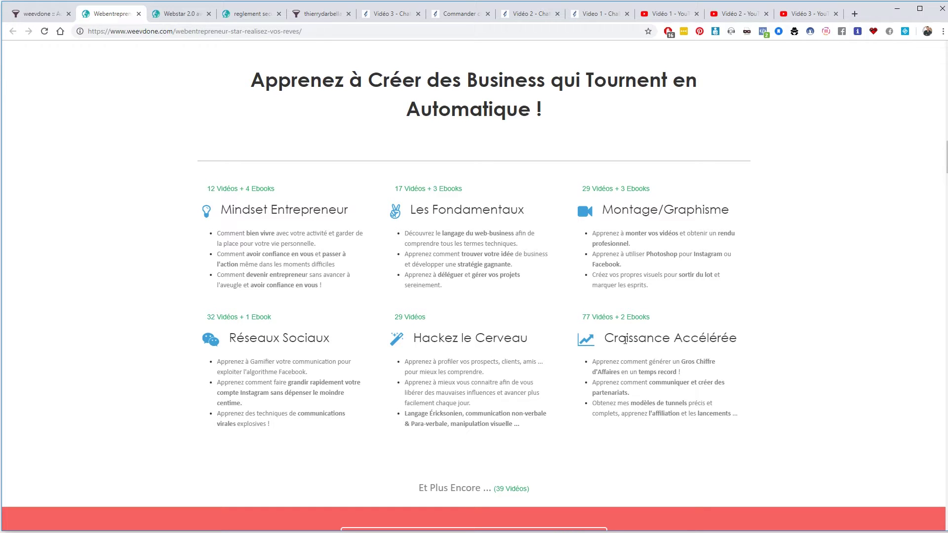
Examine the example sales page's prize draw, payment options, one-year subscription and testimonials
scroll(624, 340, down, 7)
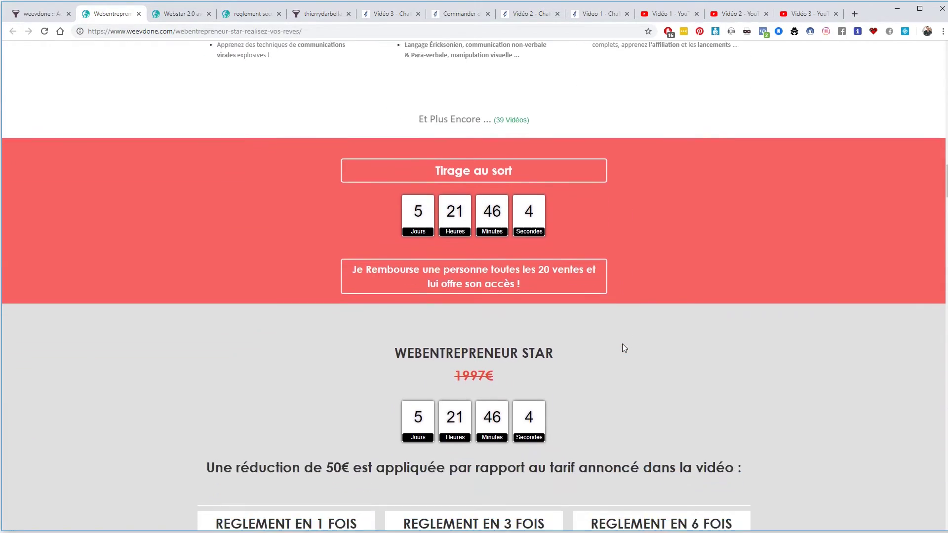
scroll(622, 345, down, 11)
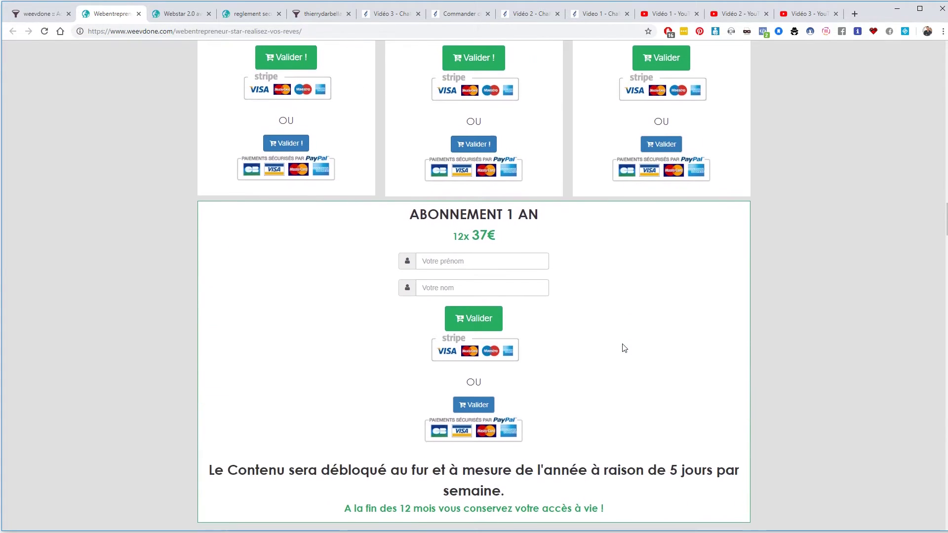
scroll(624, 348, down, 15)
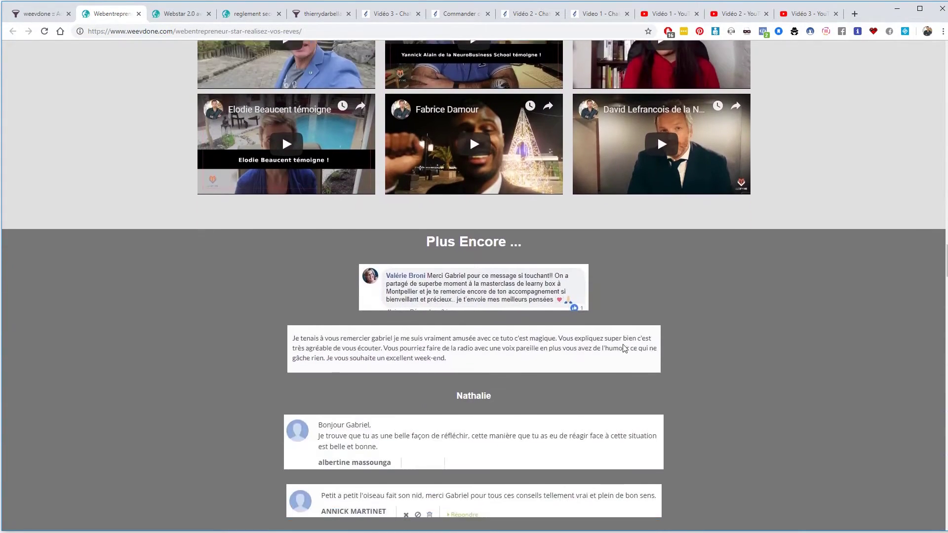
scroll(571, 216, up, 10)
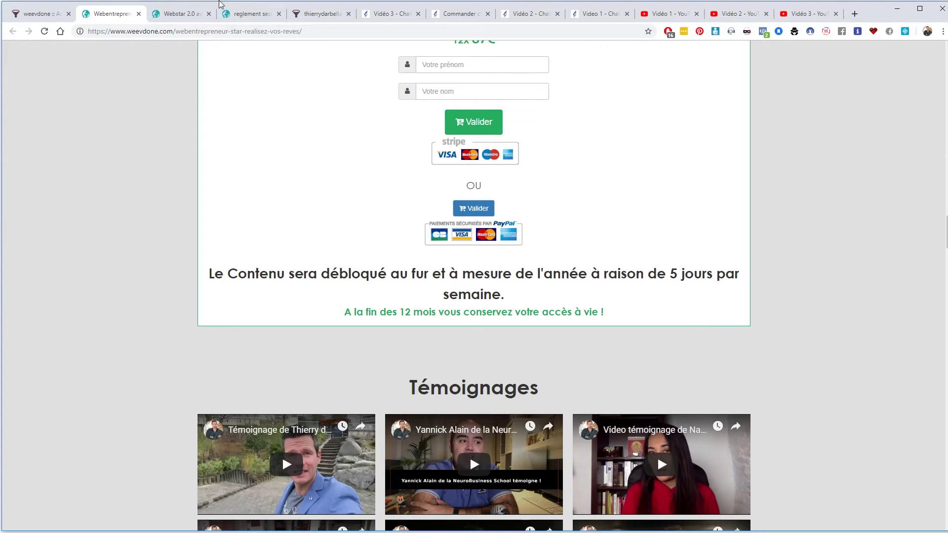
Return to the Commander challenge 21 jours sales page by way of the live challenge video pages and look over its opening sections again
click(313, 14)
click(366, 15)
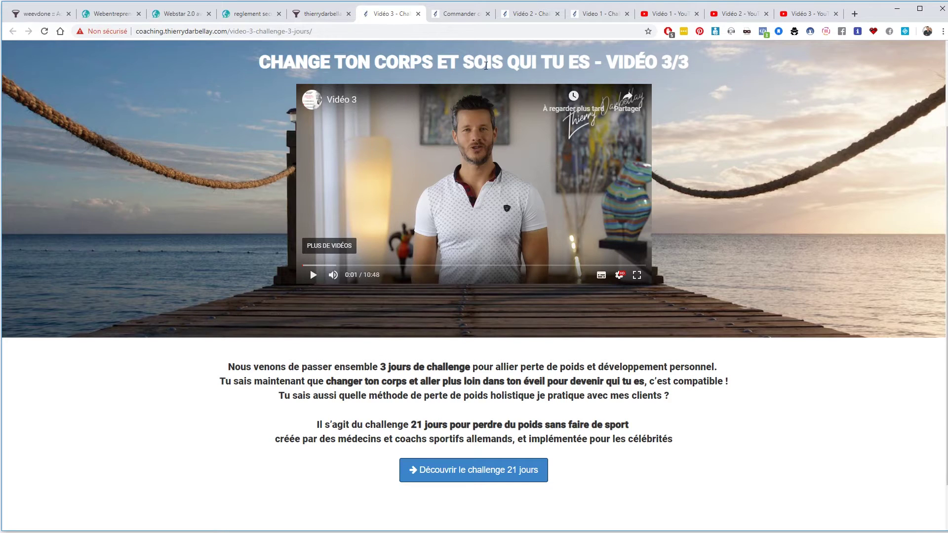
click(576, 14)
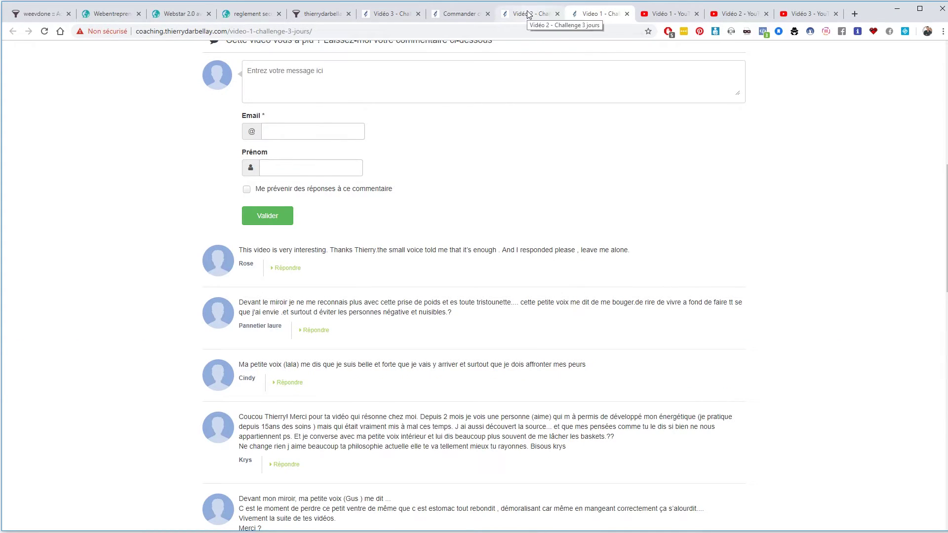
click(530, 14)
click(441, 15)
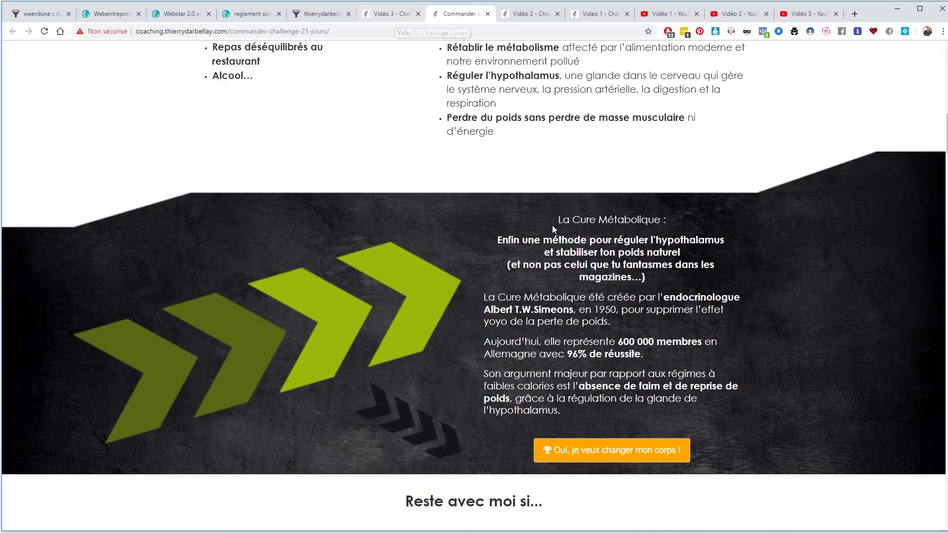
scroll(640, 258, up, 6)
scroll(640, 257, up, 6)
scroll(592, 280, down, 20)
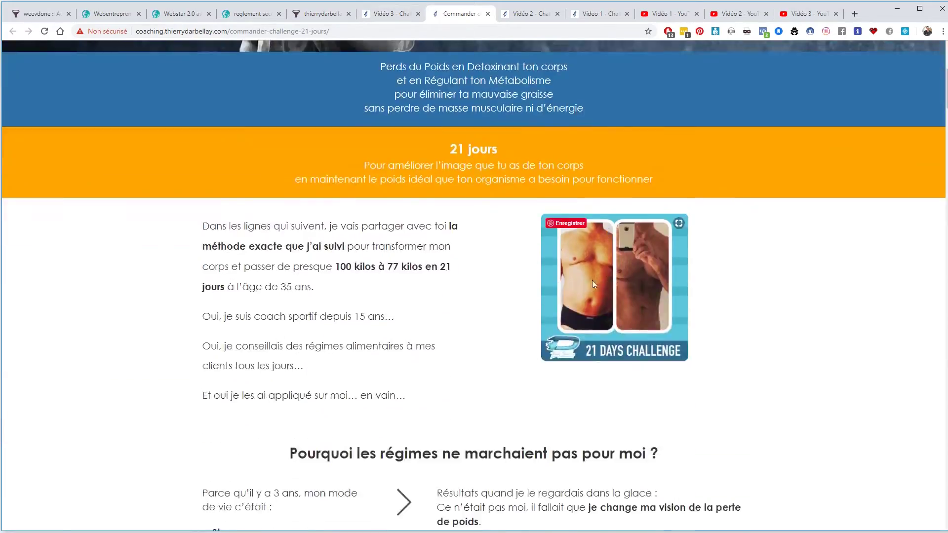
Skim the 21-day sales page from the before-and-after photo through the cure pillars and testimonials to its closing call to action
scroll(576, 294, down, 20)
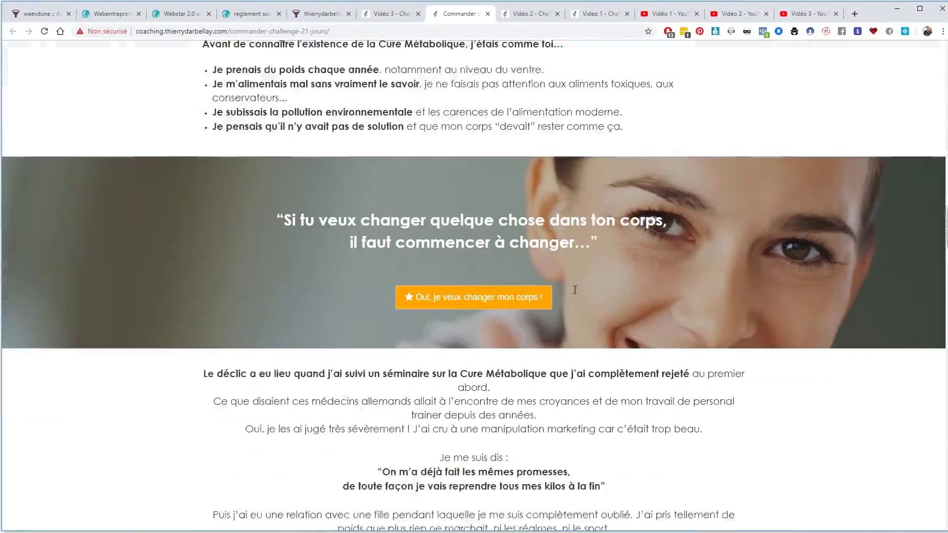
scroll(576, 294, down, 20)
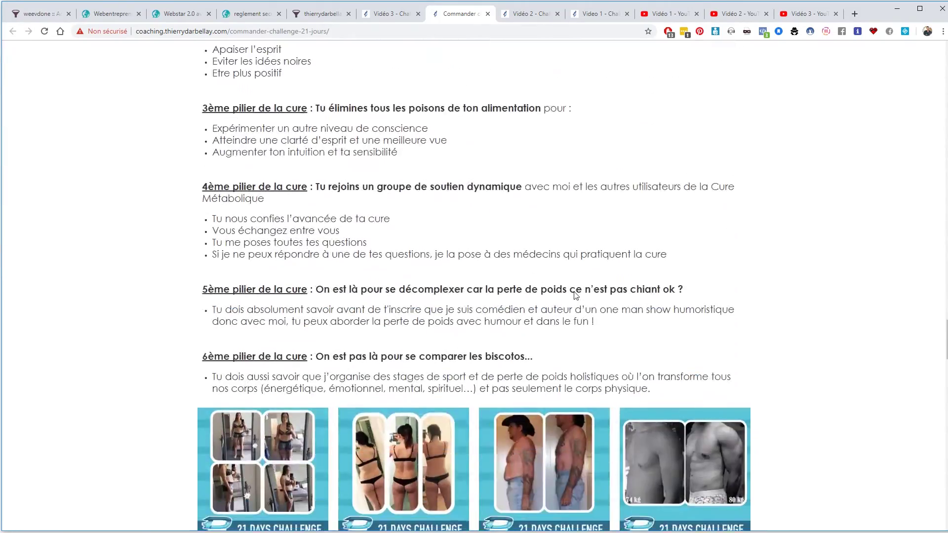
scroll(574, 296, down, 20)
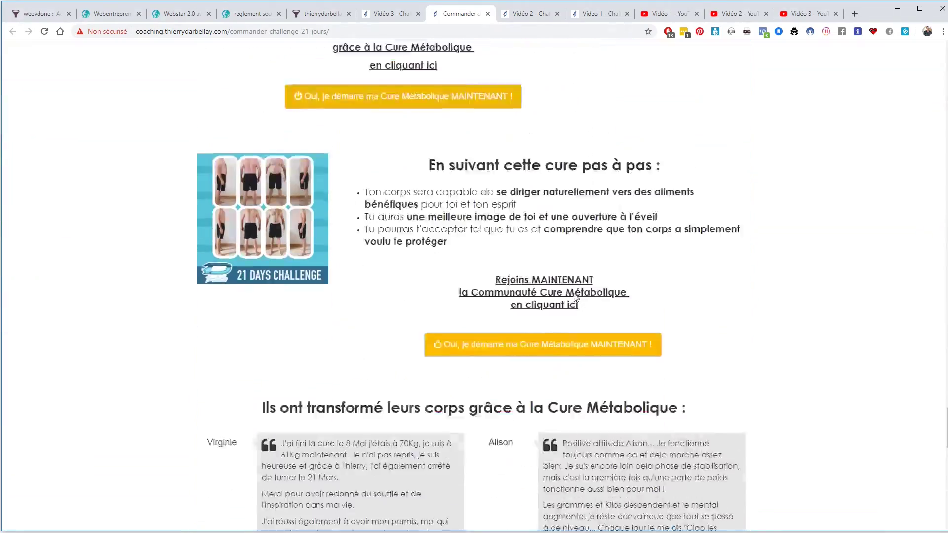
scroll(574, 296, down, 10)
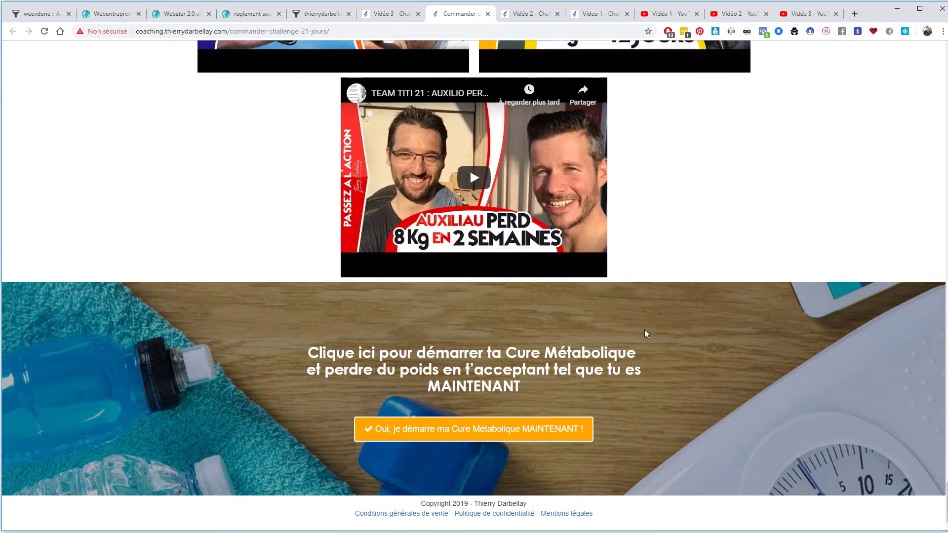
Open the 21-day challenge payment page from the closing order offer and examine its price, Power Yoga add-on and order form
click(506, 437)
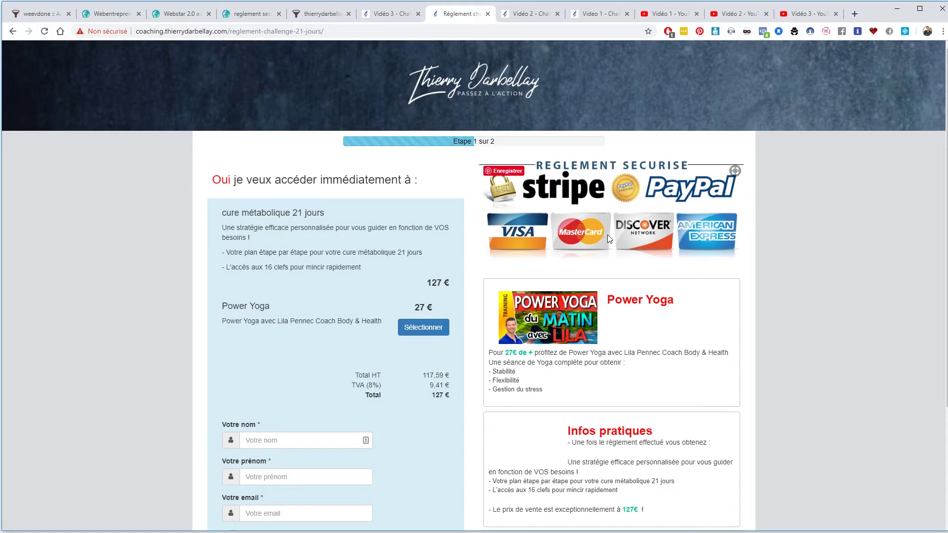
scroll(691, 385, down, 3)
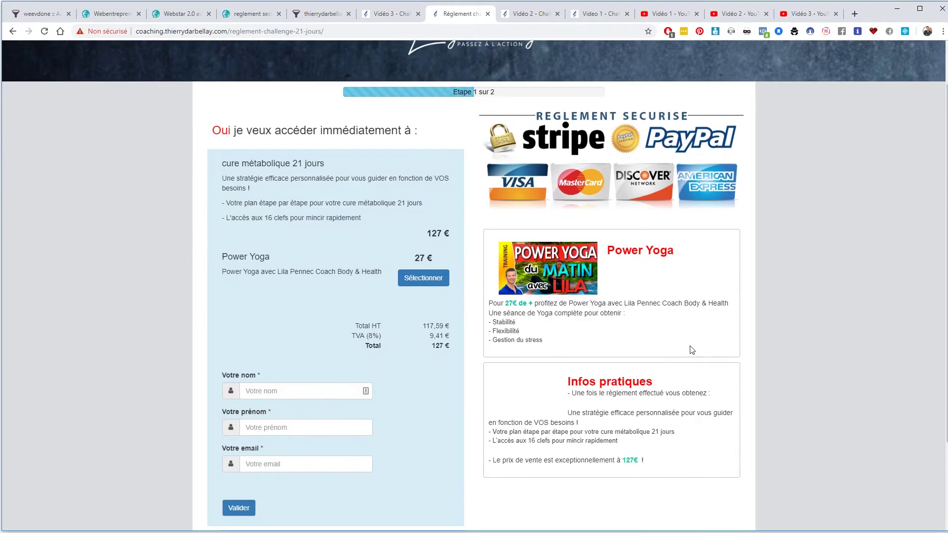
scroll(691, 350, up, 3)
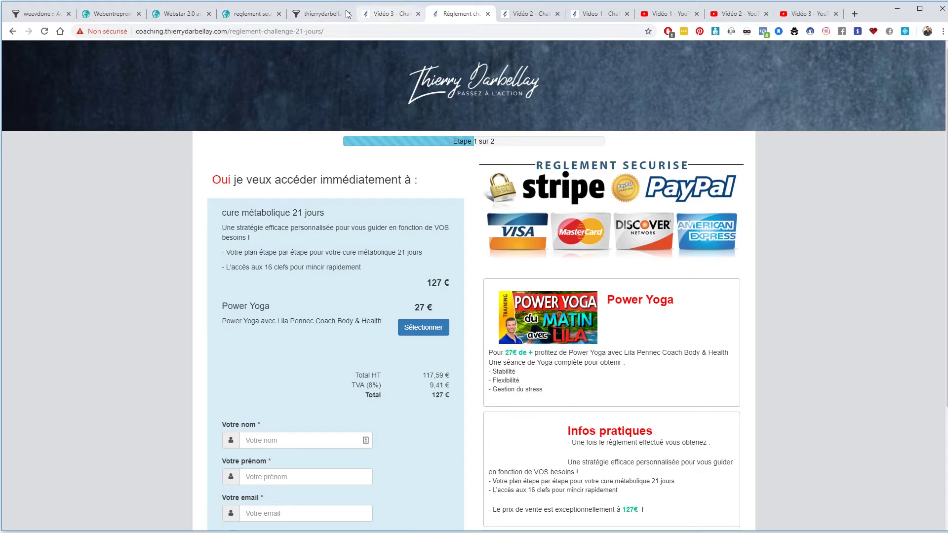
Revisit the live challenge video 3 page, then go back from the payment page to the 21-day sales page
click(387, 15)
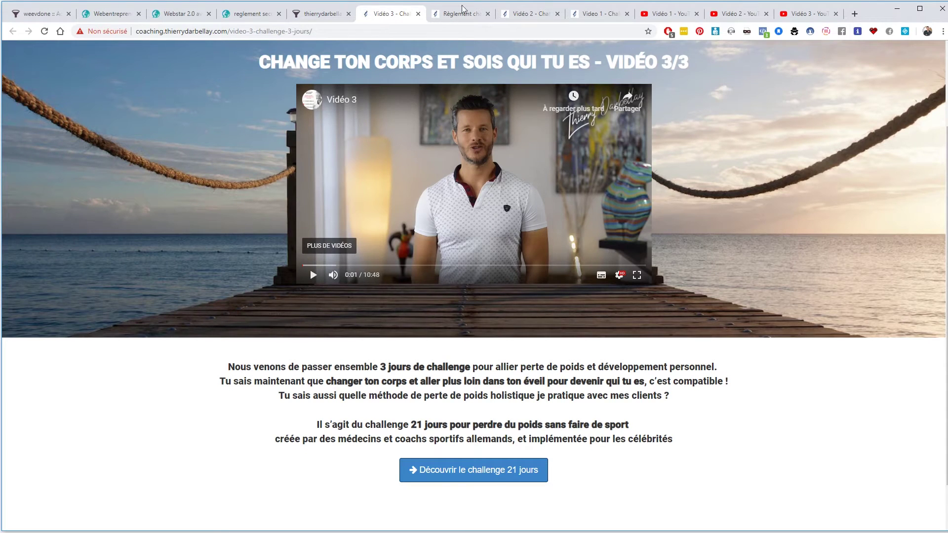
click(519, 14)
click(464, 14)
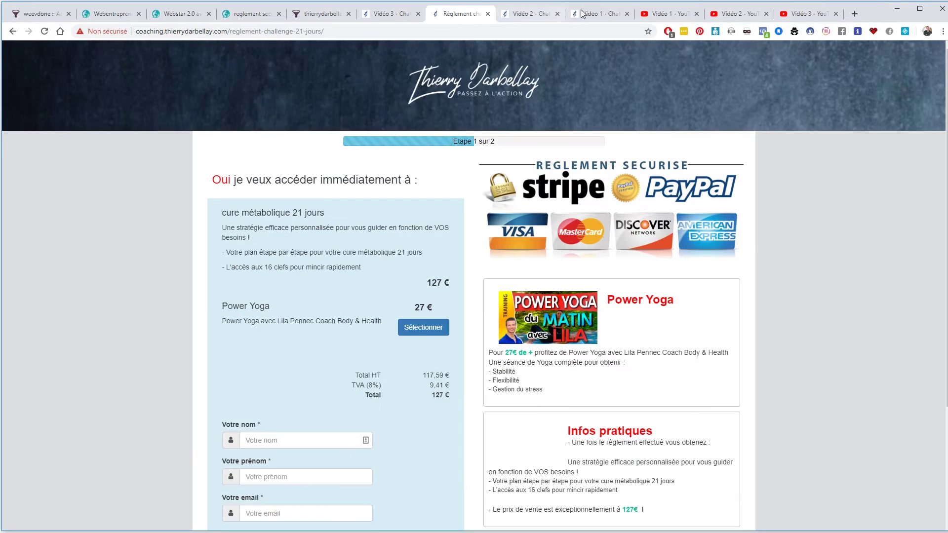
click(599, 14)
click(386, 14)
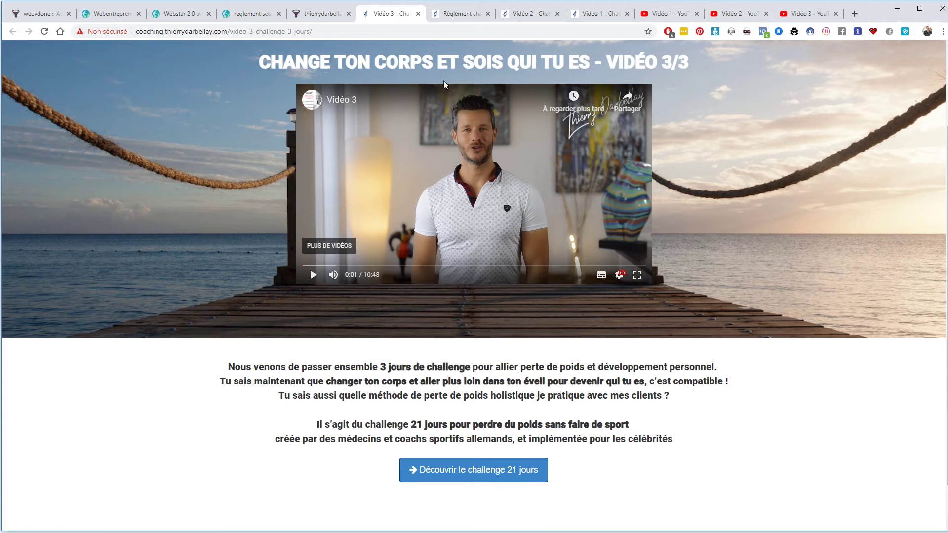
click(459, 15)
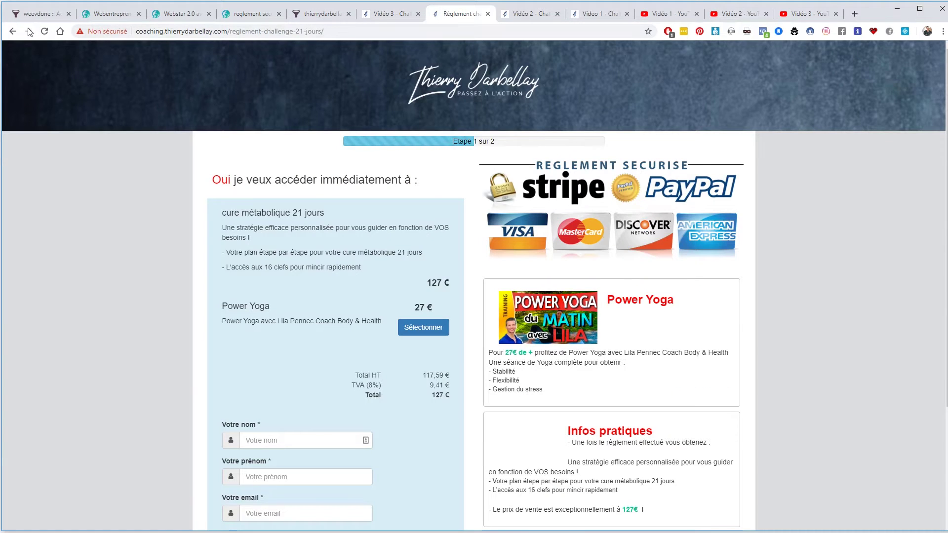
click(13, 31)
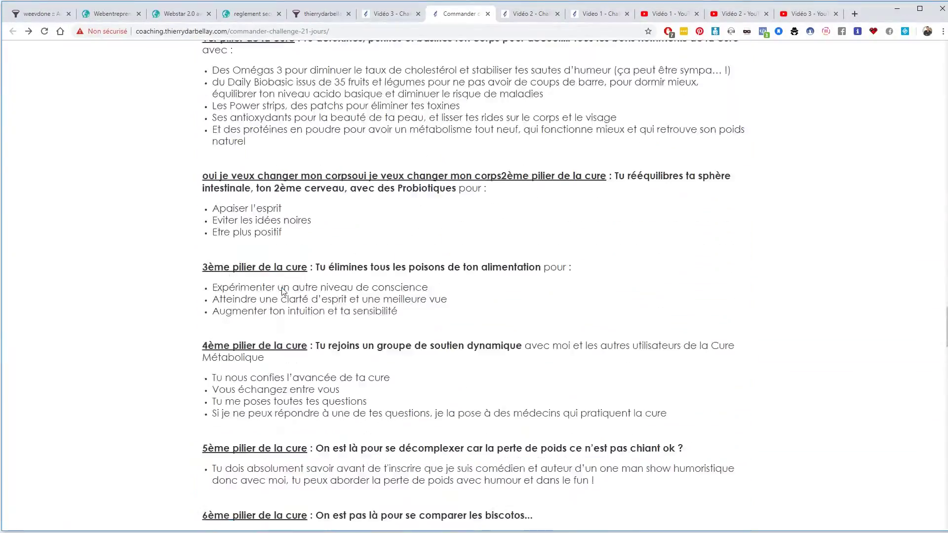
Examine the sales page's Cure Métabolique introduction, the "Reste avec moi si..." checklist and the list of reader situations
scroll(283, 291, up, 20)
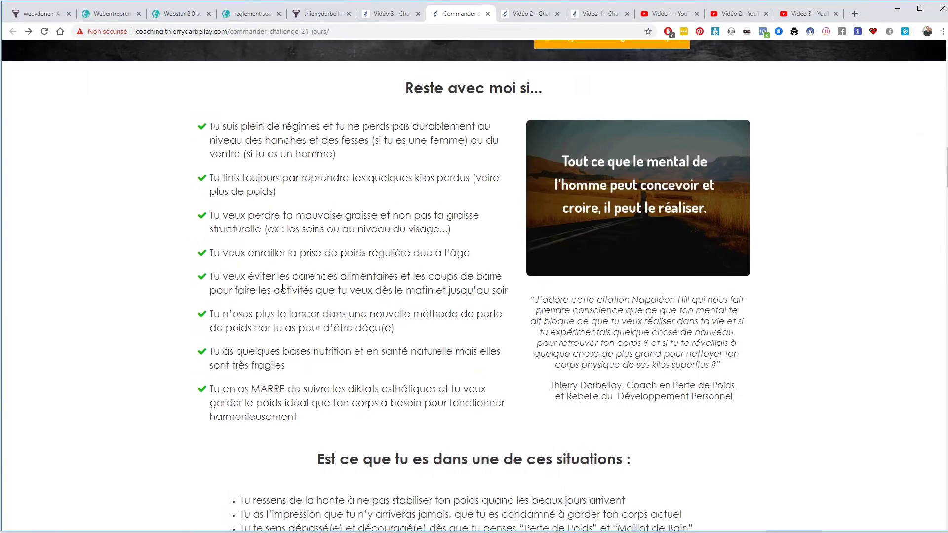
scroll(283, 290, up, 10)
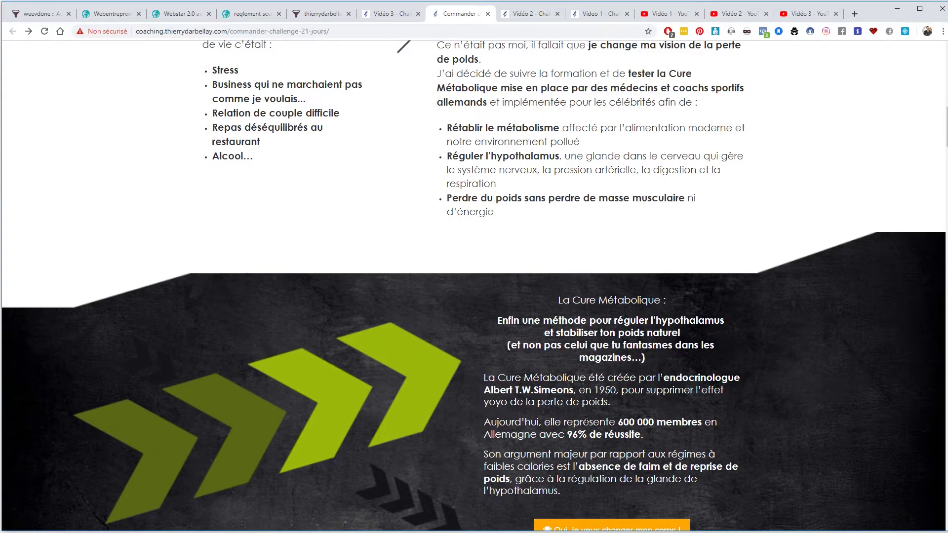
scroll(574, 446, down, 5)
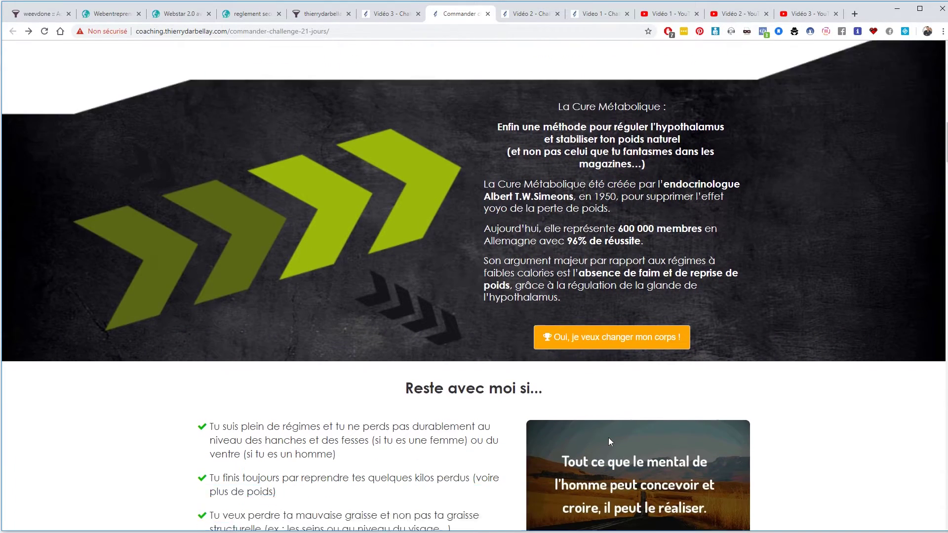
scroll(608, 437, down, 3)
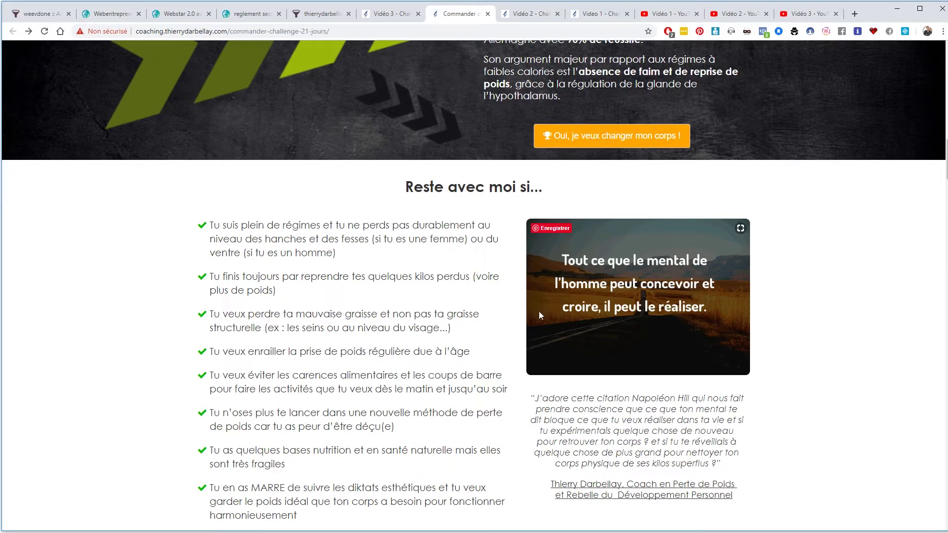
scroll(346, 269, down, 5)
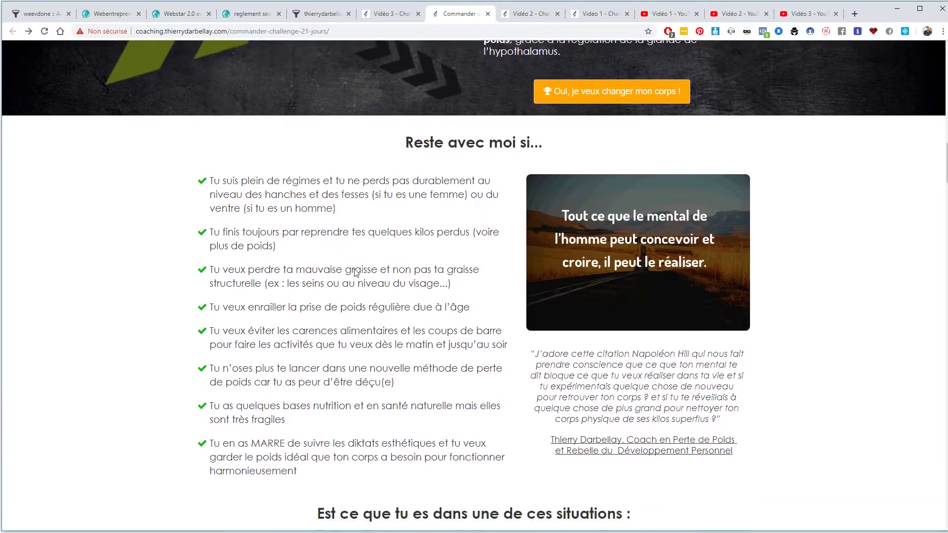
scroll(361, 292, down, 2)
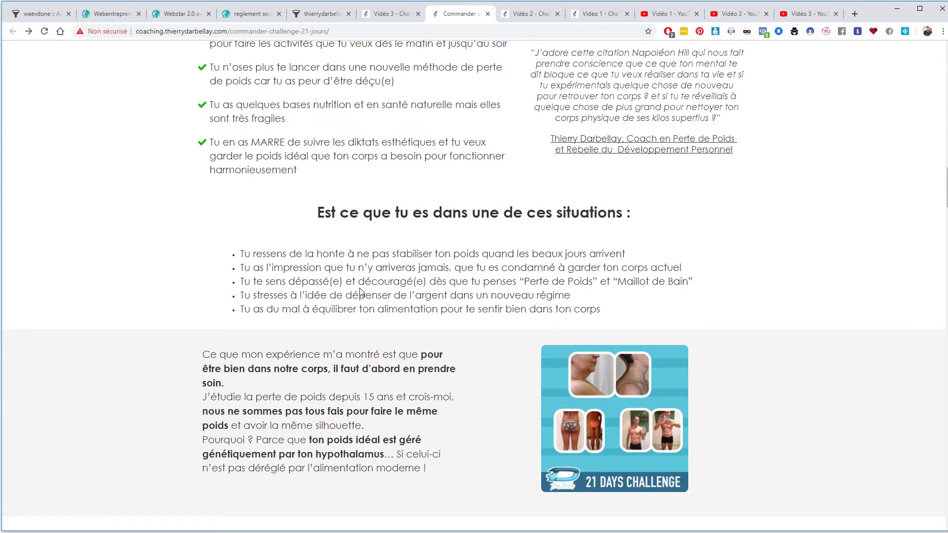
Read through the sales page's personal story, 21-day results, action plan and the pillars of the cure
scroll(360, 292, down, 13)
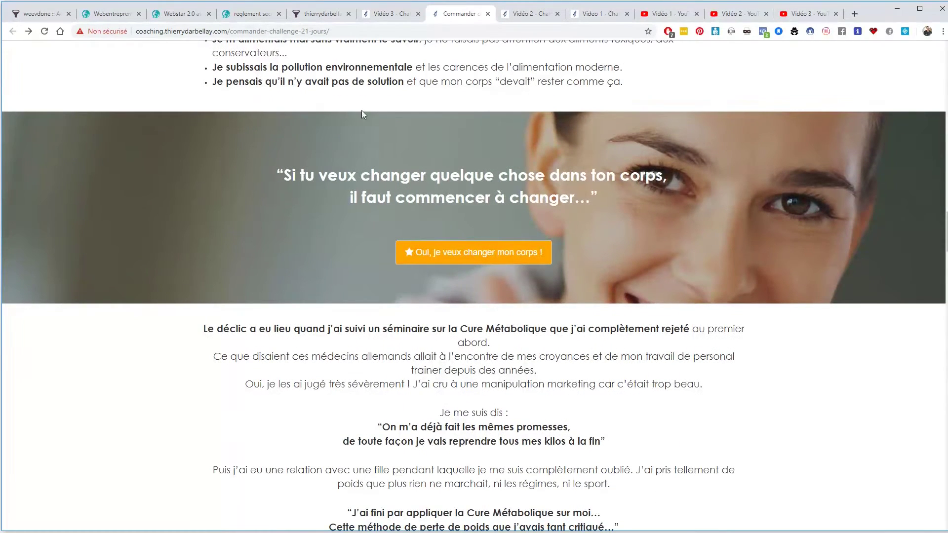
scroll(423, 317, down, 5)
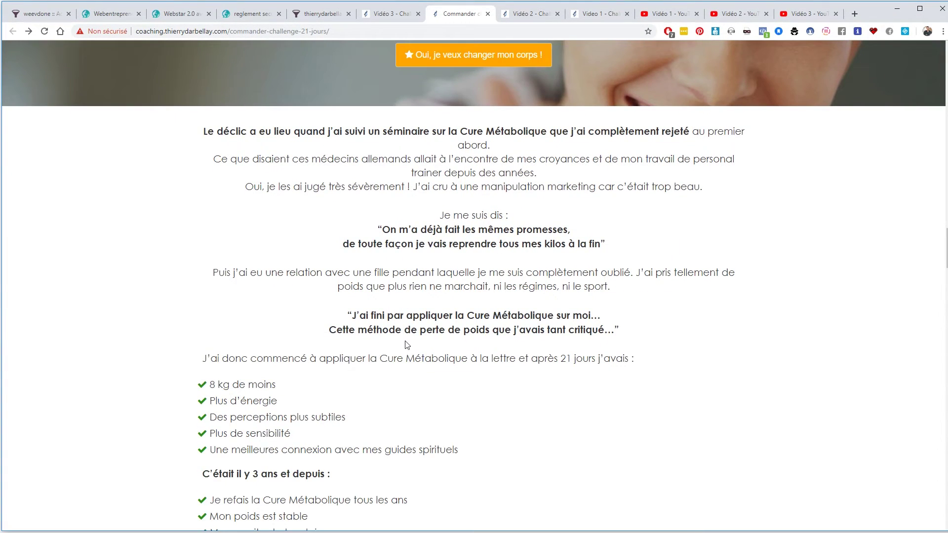
scroll(415, 336, down, 2)
scroll(416, 336, down, 14)
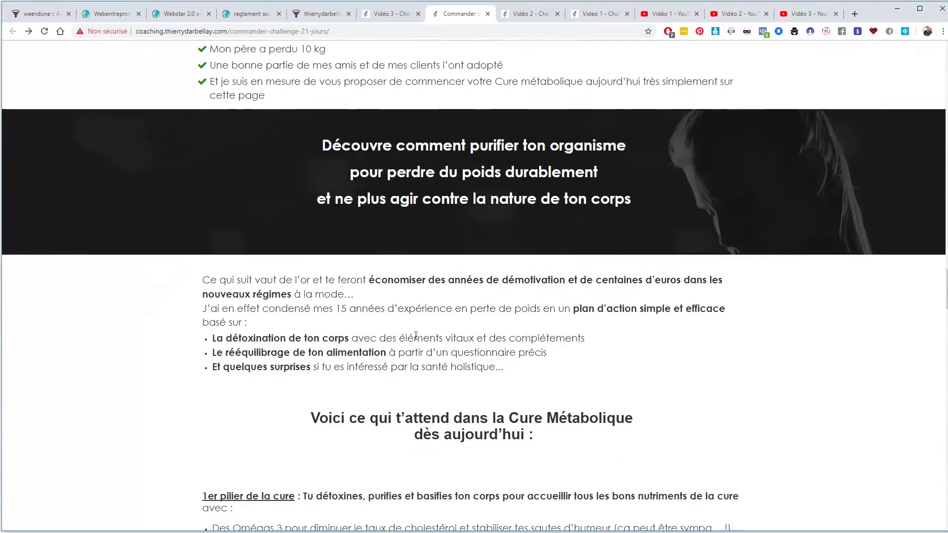
scroll(467, 255, down, 2)
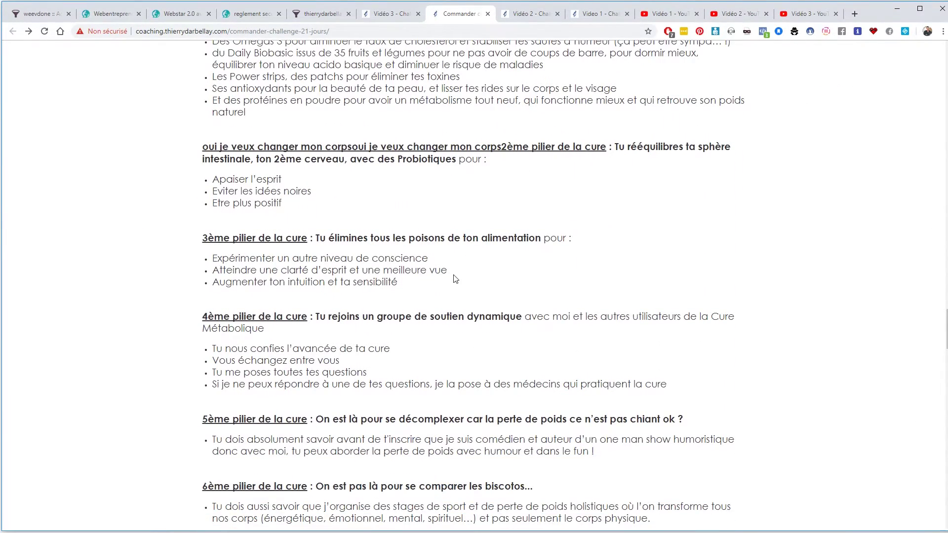
scroll(457, 277, down, 3)
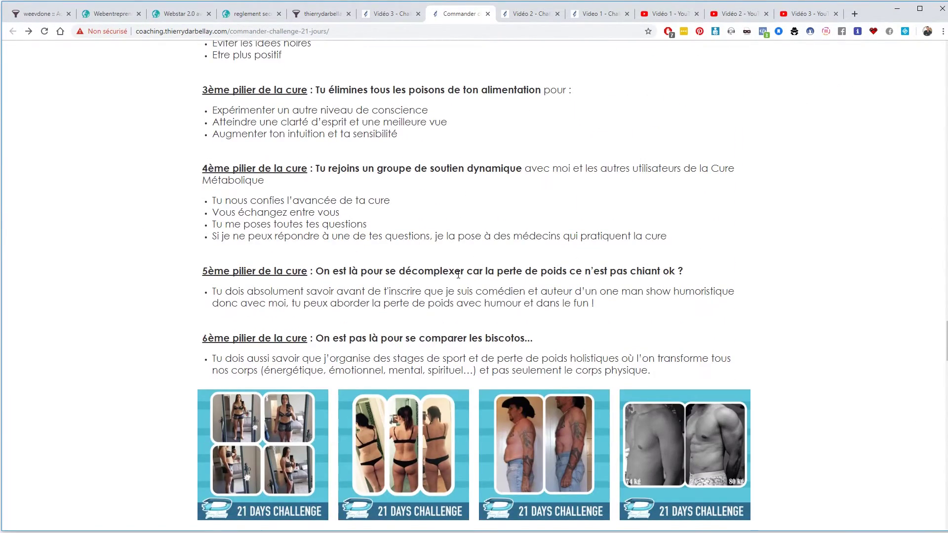
Examine the before-and-after photos, the bonus list with its guarantee, and the call to action below them
scroll(458, 274, down, 3)
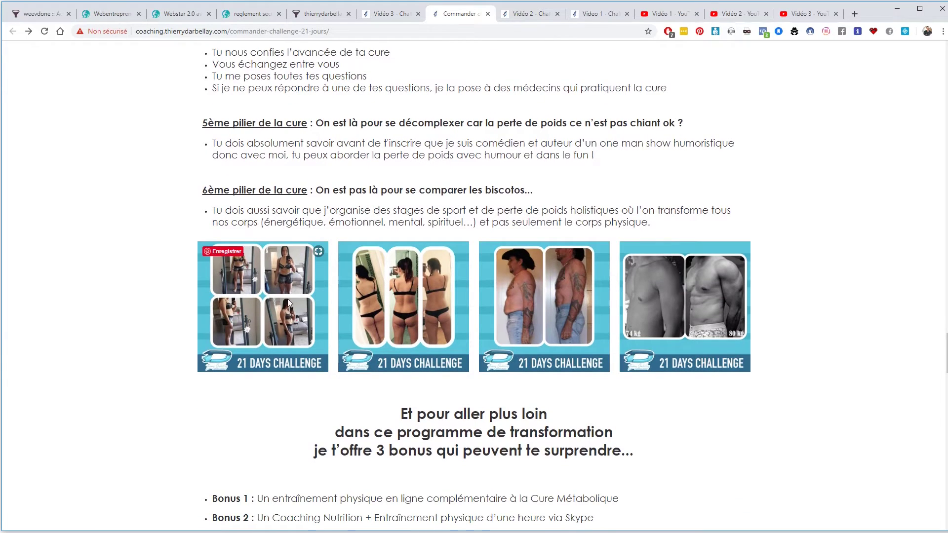
scroll(358, 352, down, 3)
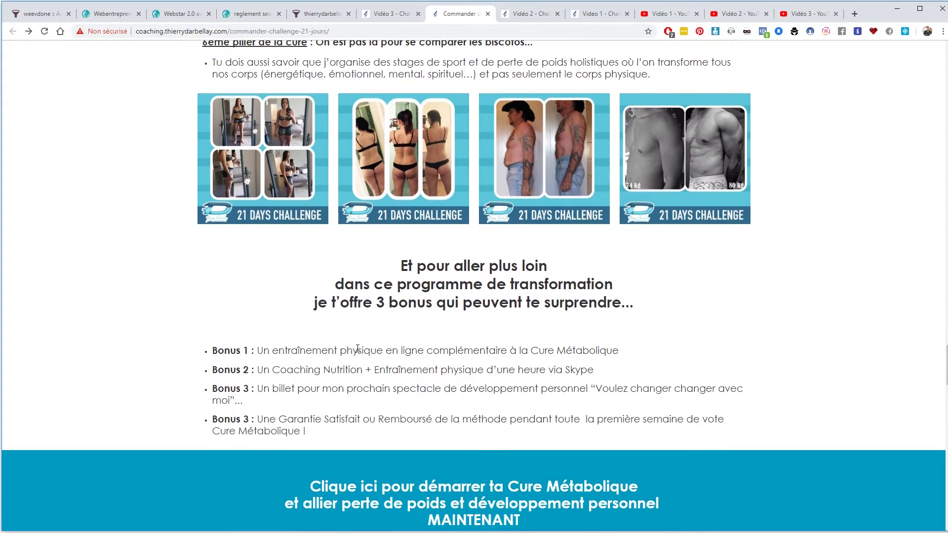
scroll(357, 349, down, 5)
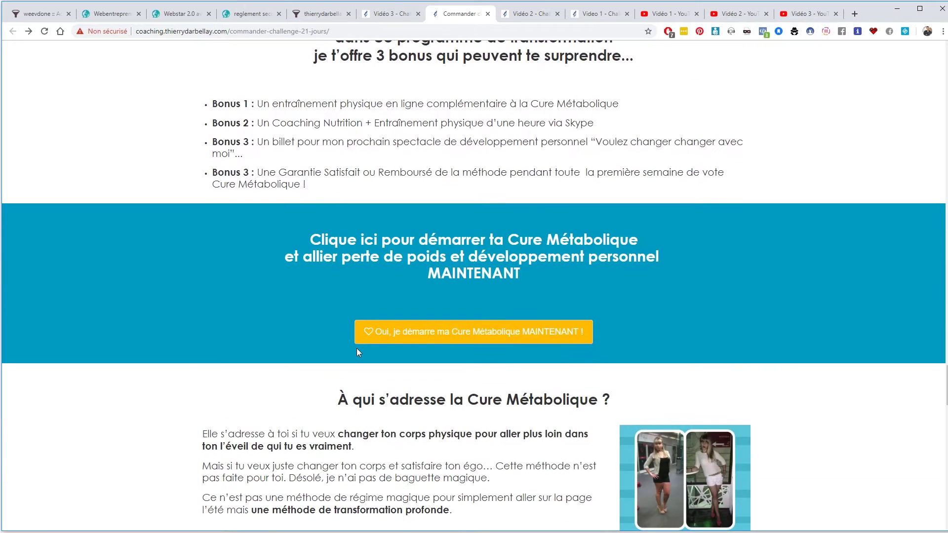
scroll(357, 348, down, 5)
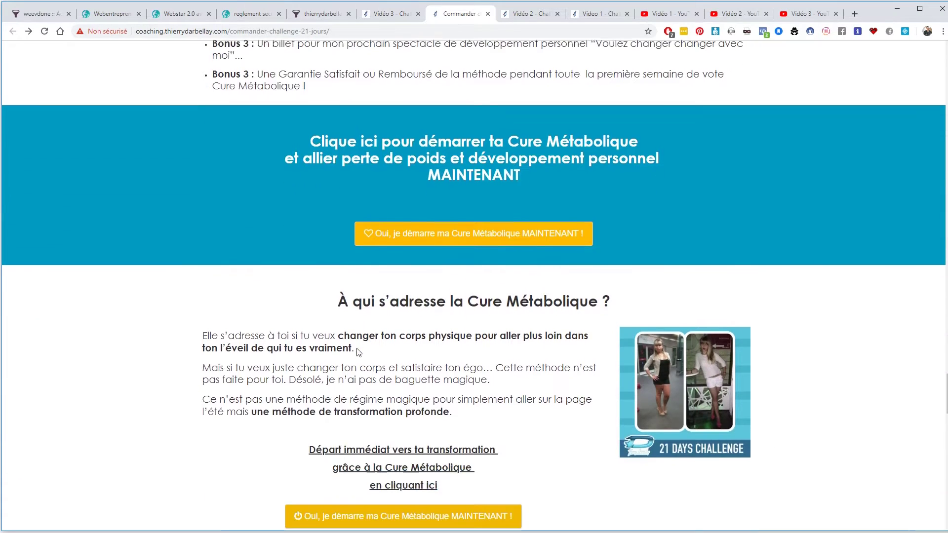
scroll(356, 348, up, 6)
scroll(357, 349, up, 5)
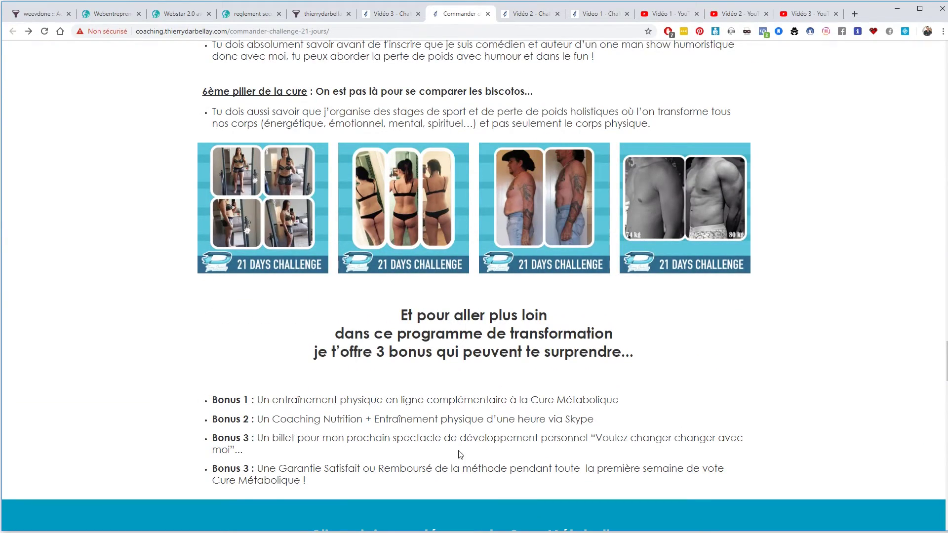
scroll(460, 454, up, 6)
Check the sales page's closing part from the "À qui s'adresse la Cure Métabolique ?" section to the video testimonials
scroll(460, 369, down, 15)
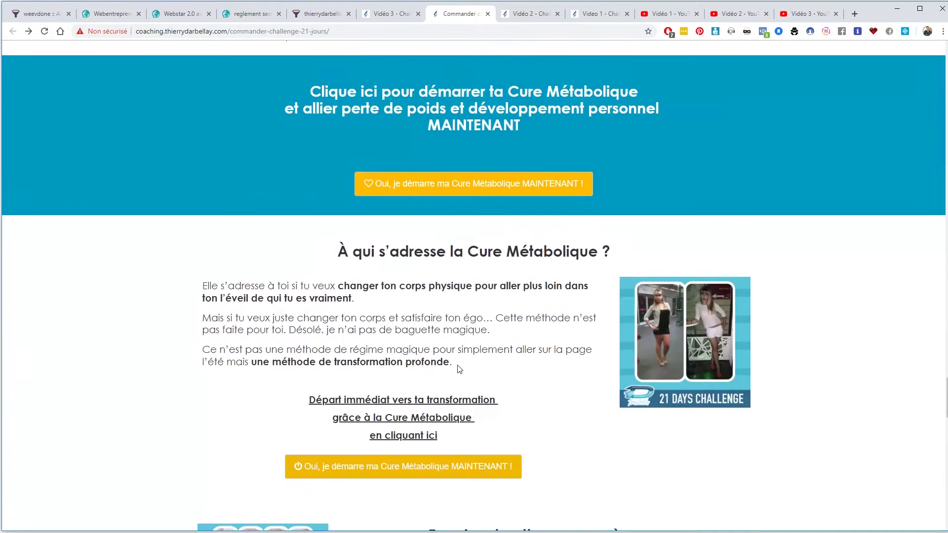
scroll(459, 369, down, 10)
scroll(460, 370, down, 8)
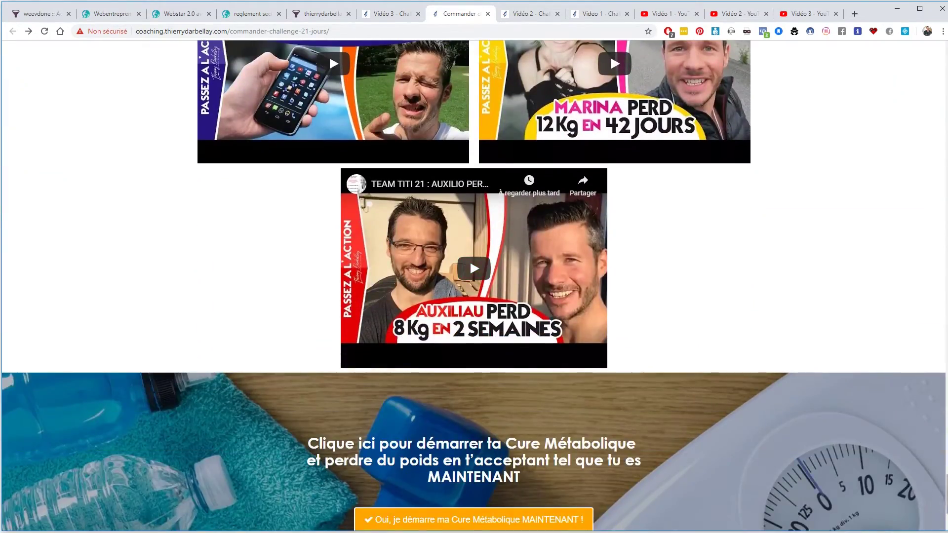
drag(945, 496, 931, 427)
scroll(931, 427, up, 3)
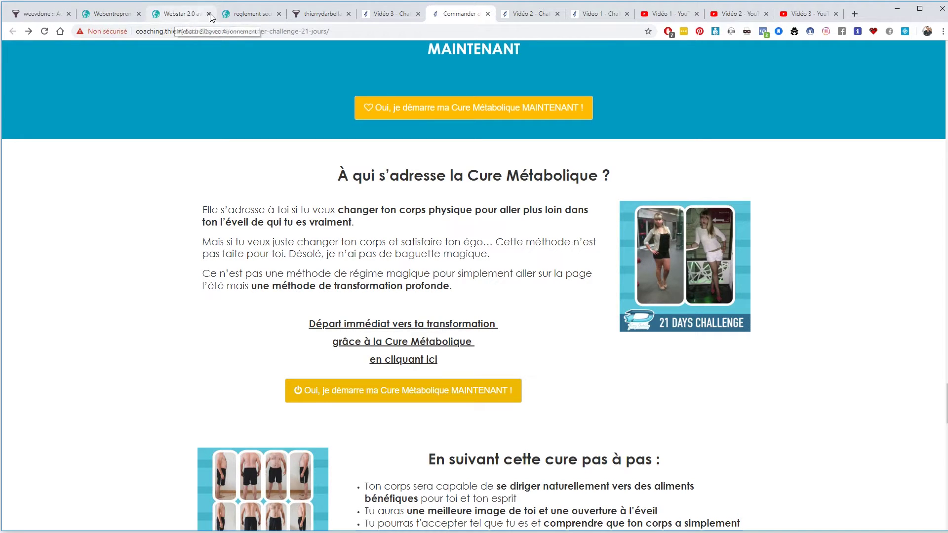
Reopen the Webentrepreneur Star example page and compare its prize draw, countdown timers and payment options in 1, 3 and 6 instalments
click(130, 16)
scroll(143, 452, up, 15)
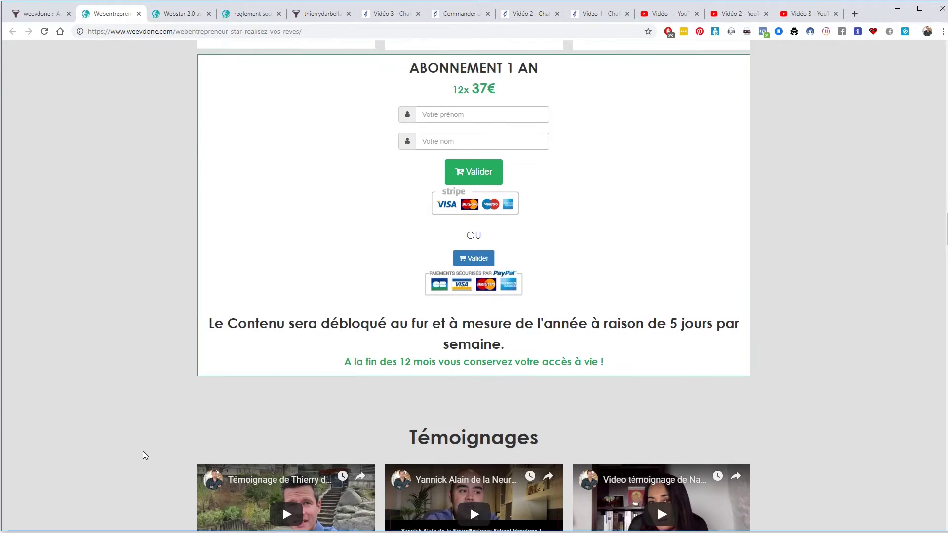
scroll(162, 431, down, 2)
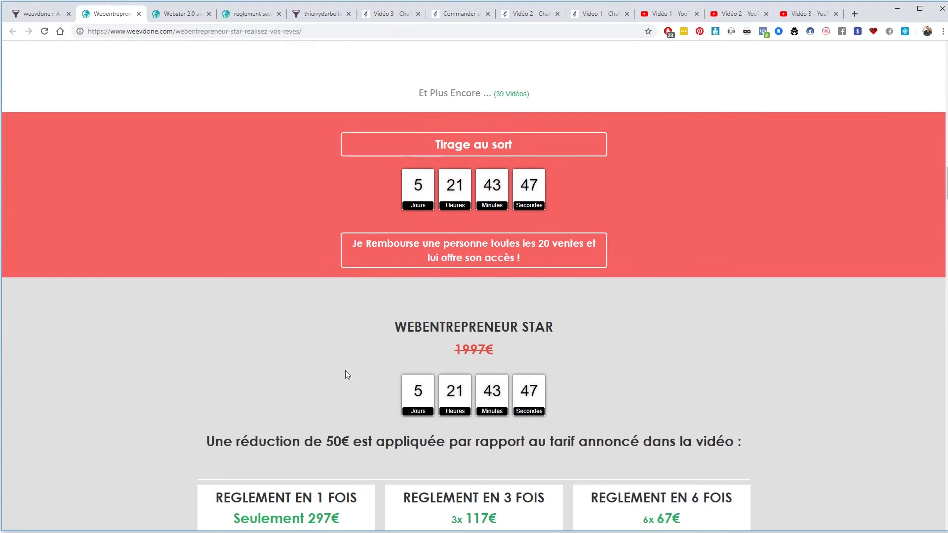
scroll(534, 275, down, 3)
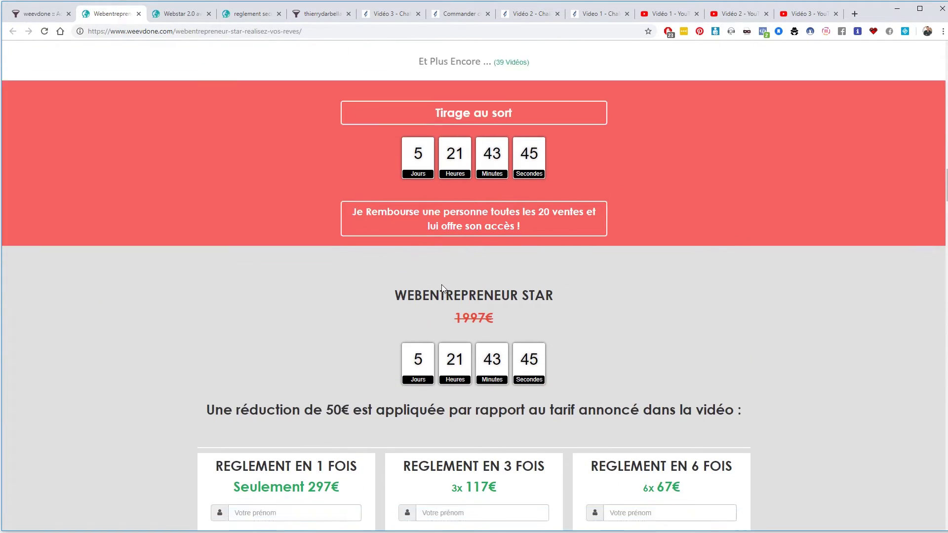
drag(461, 198, 313, 210)
click(317, 252)
scroll(402, 135, down, 2)
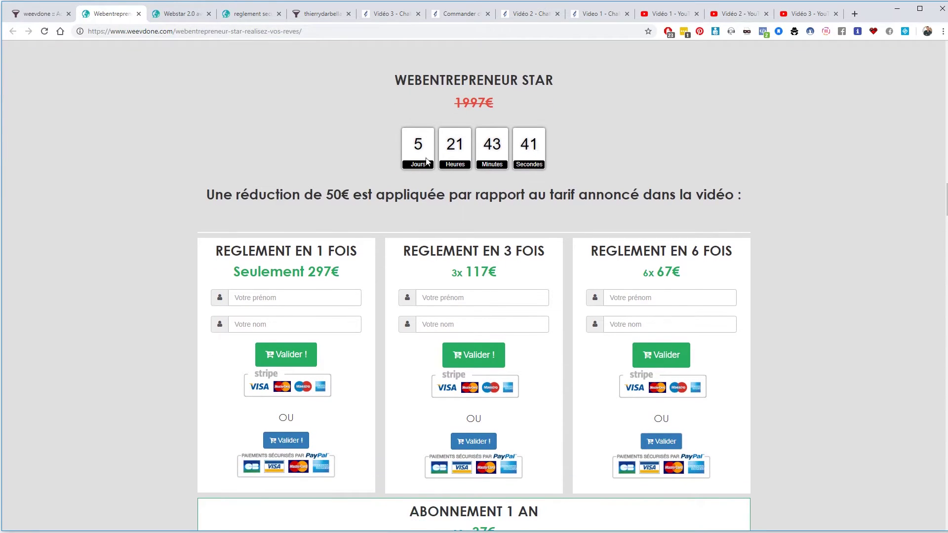
Look over the countdown timer and instalment offers on the Webentrepreneur Star example page once more
drag(403, 134, 387, 156)
click(340, 171)
scroll(281, 265, down, 1)
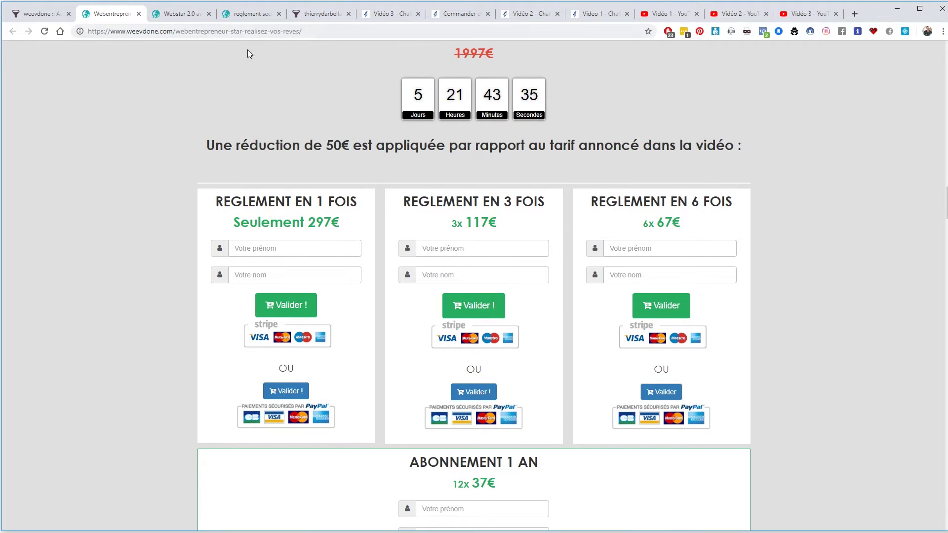
Return to the Blog Secret funnel and try the public link of the Webentrepreneur star megapack page, closing the page it opens
click(36, 15)
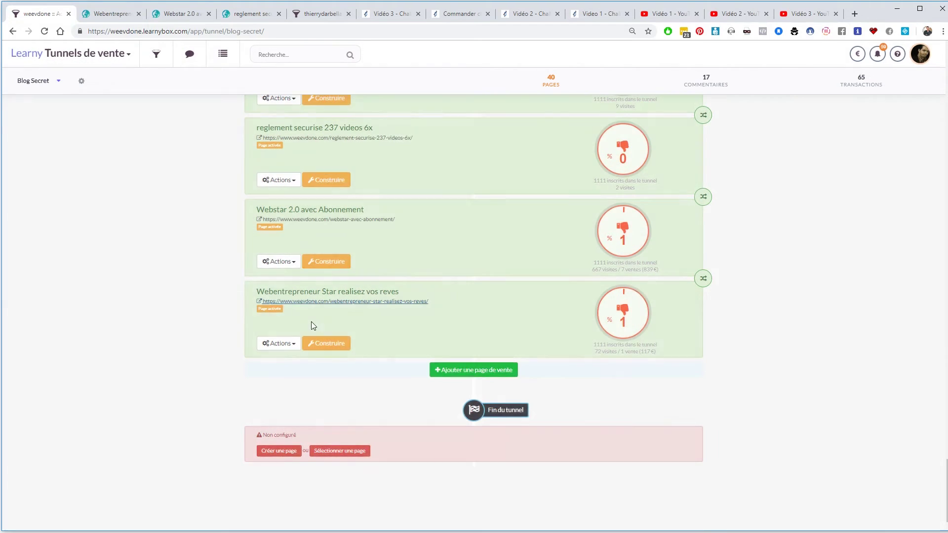
scroll(328, 339, up, 12)
scroll(328, 339, up, 4)
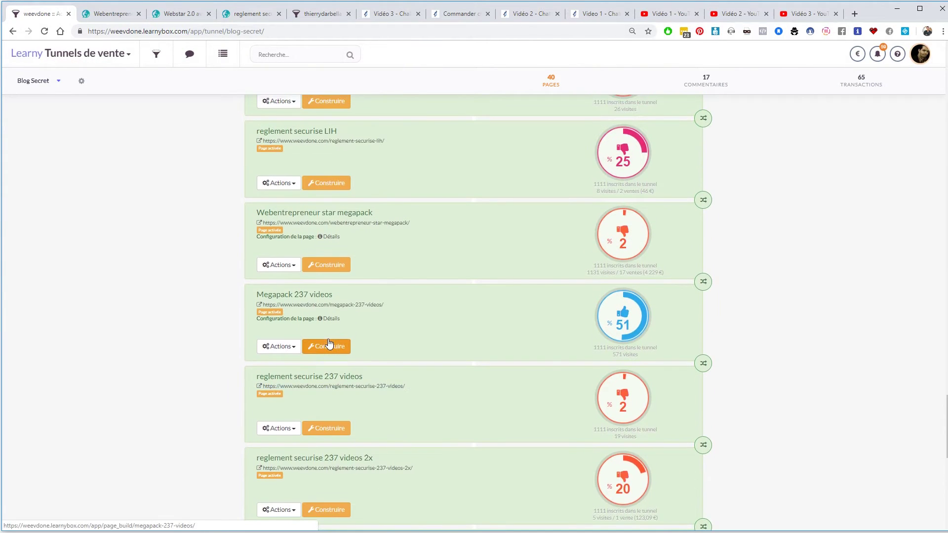
scroll(328, 339, up, 2)
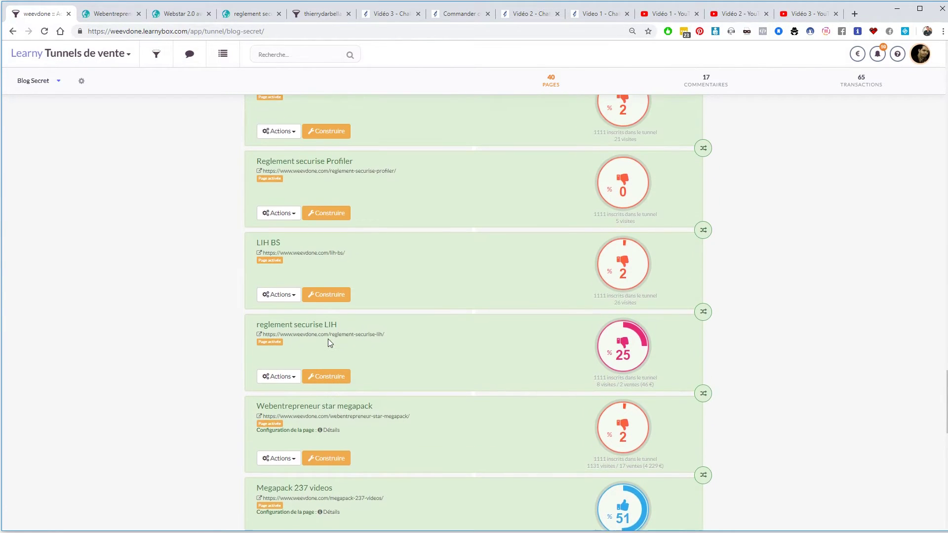
scroll(313, 355, down, 2)
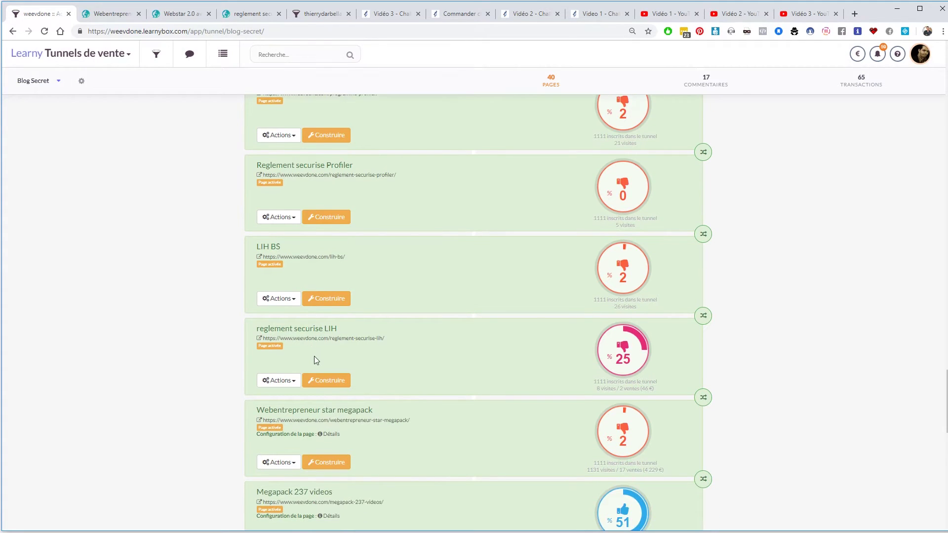
click(322, 375)
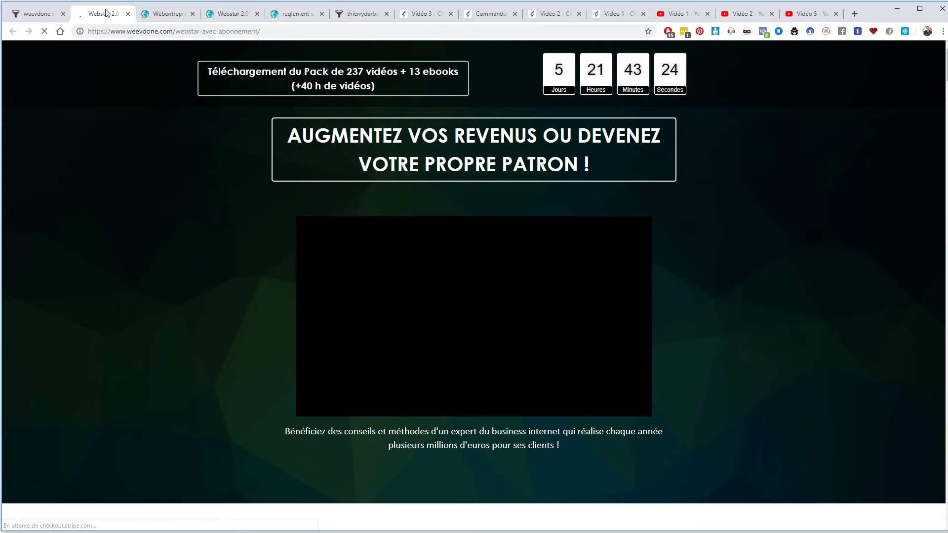
click(127, 13)
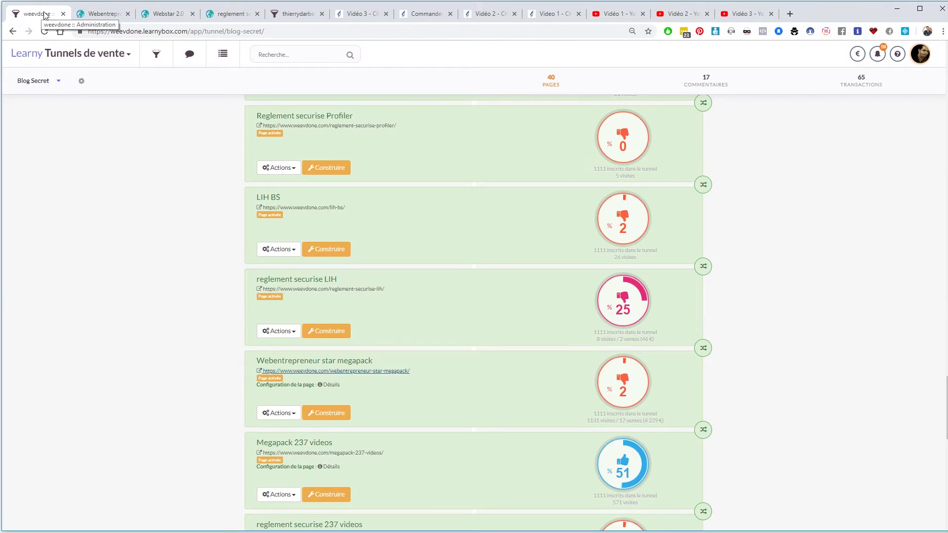
View the Webentrepreneur star megapack page online and examine its modules, prize draw and three payment options, closing it when done
click(286, 415)
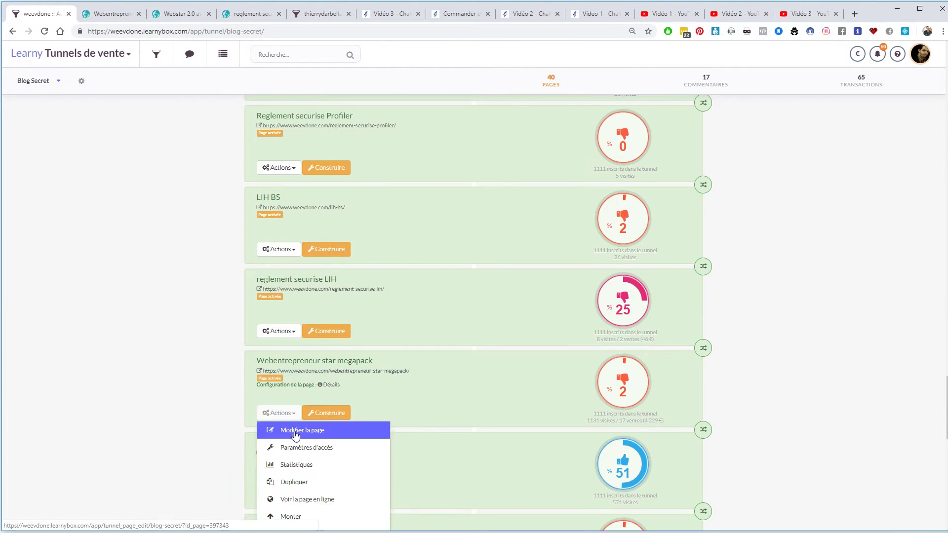
scroll(303, 445, down, 1)
click(303, 450)
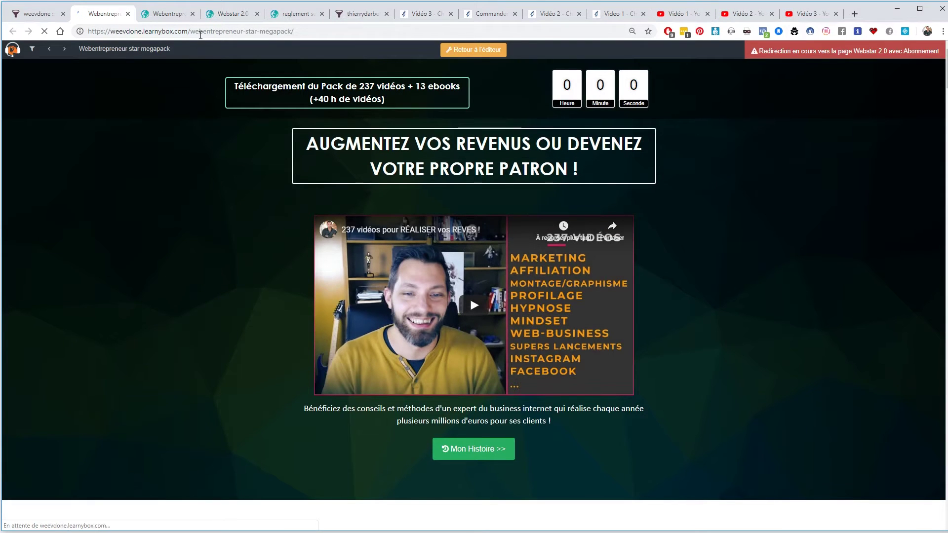
scroll(264, 322, down, 8)
scroll(264, 322, down, 14)
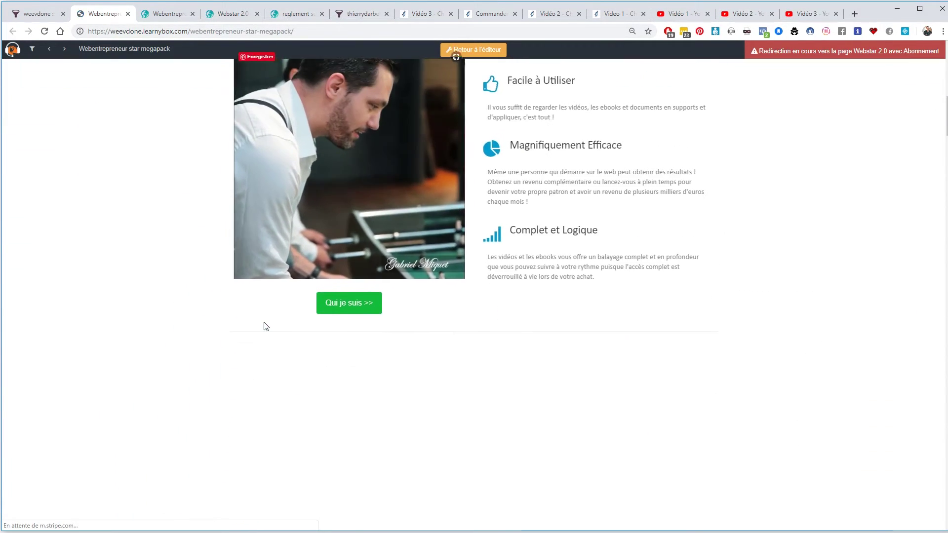
scroll(265, 327, down, 15)
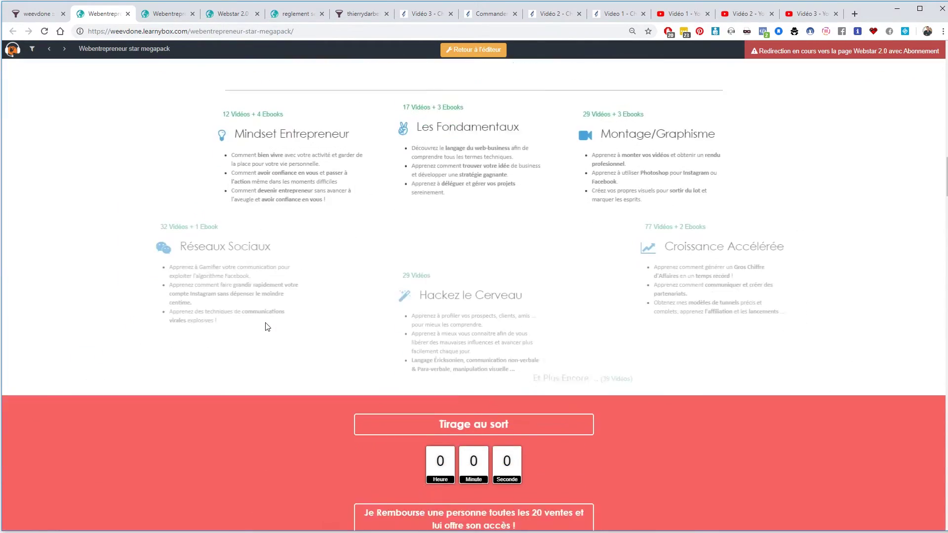
scroll(266, 322, down, 4)
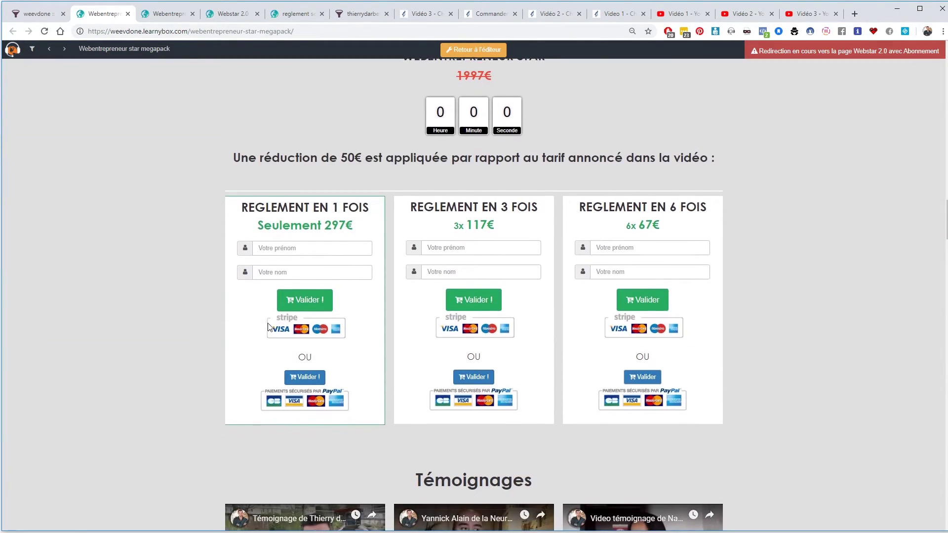
click(128, 14)
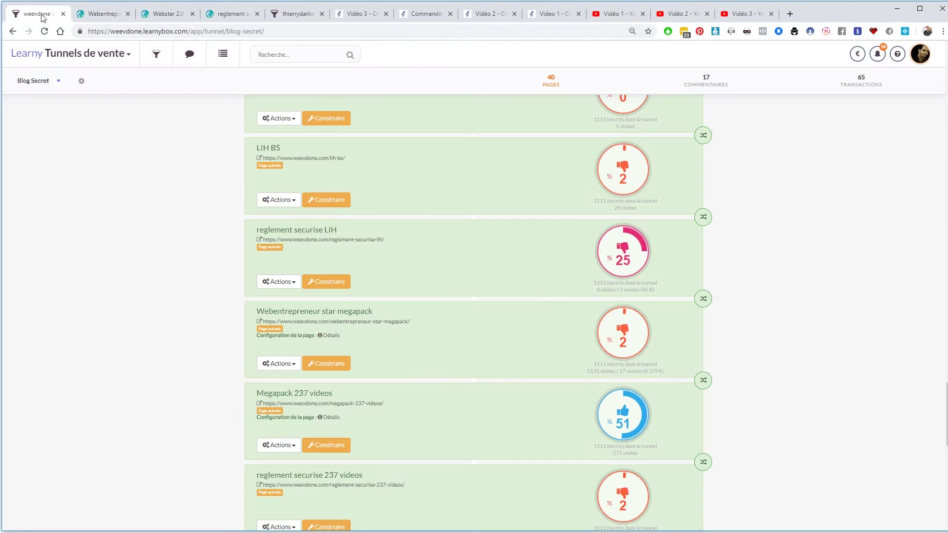
Find the AMA BS page among the Blog Secret funnel's sales pages and open its public link
scroll(311, 311, up, 3)
scroll(318, 313, up, 7)
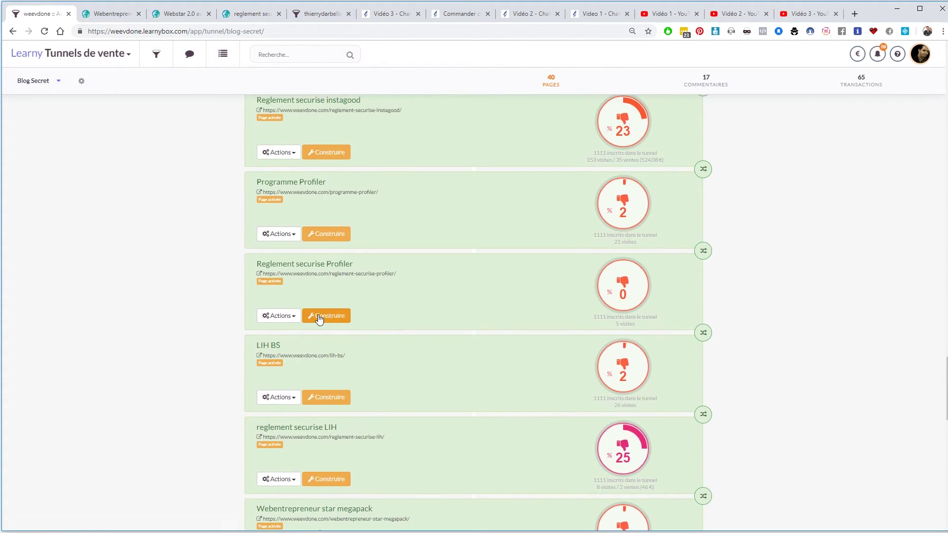
scroll(322, 316, up, 11)
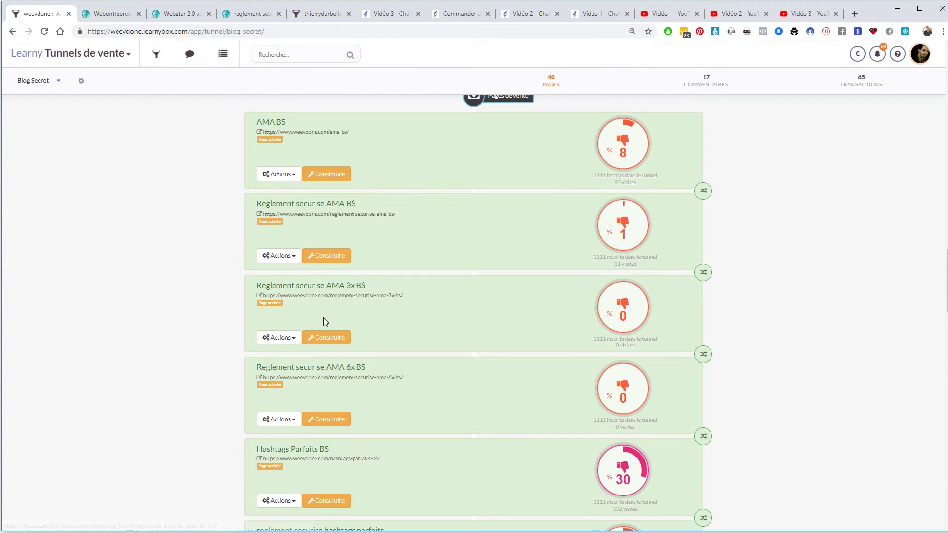
scroll(324, 318, up, 2)
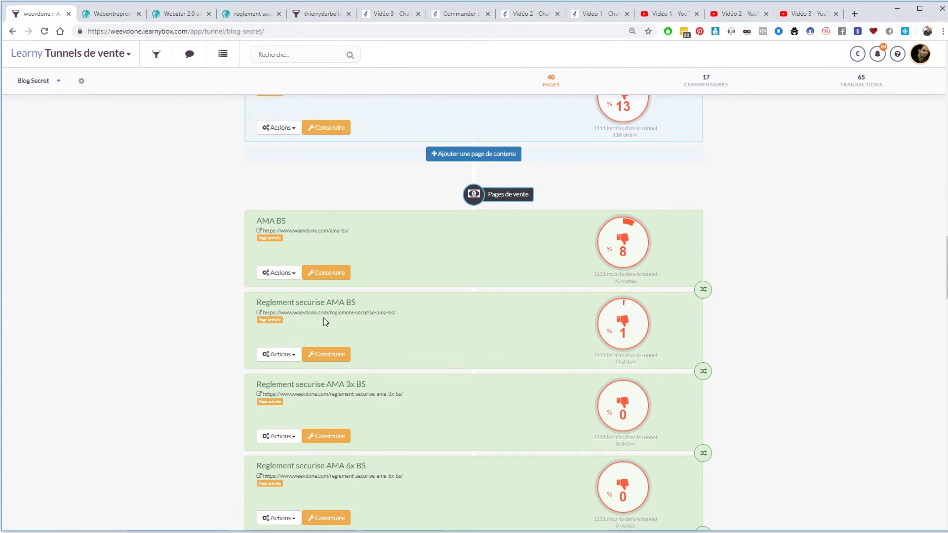
click(313, 232)
Examine the AMA BS sales page down to the Affiliation Mentor Academy offer, its price and its order call to action
scroll(291, 257, down, 18)
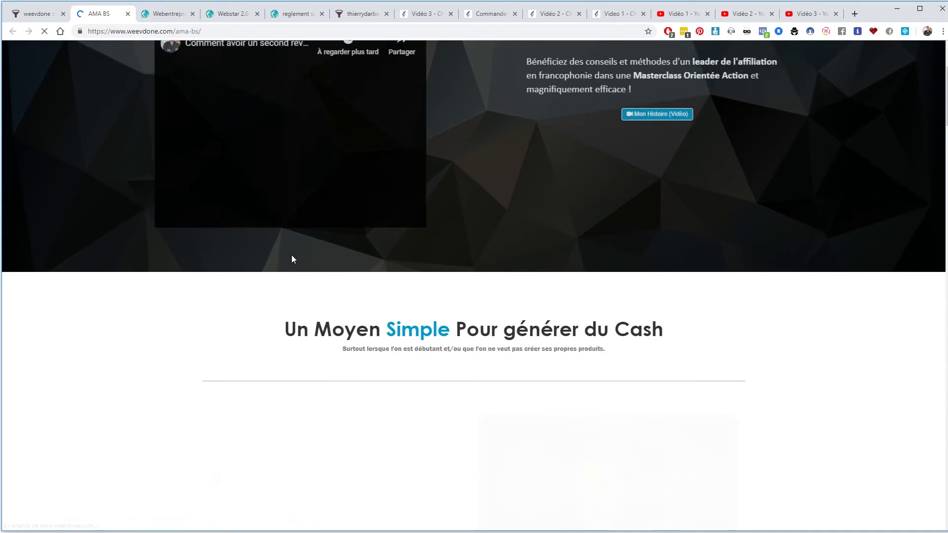
scroll(295, 257, down, 20)
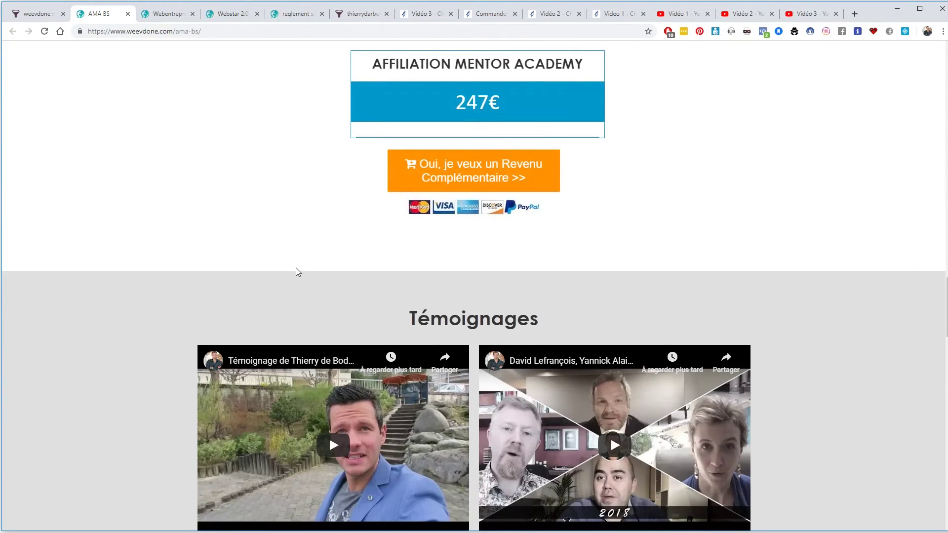
scroll(296, 272, up, 2)
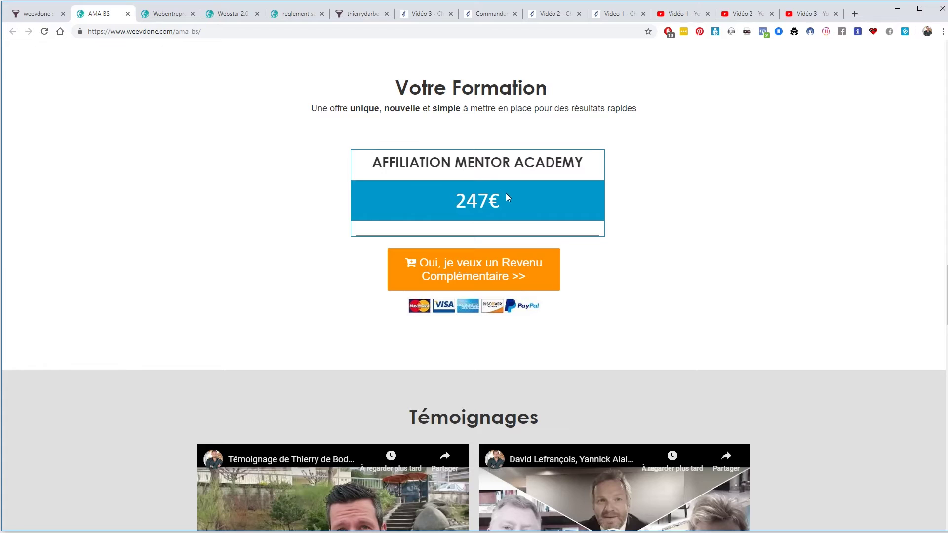
scroll(416, 203, up, 2)
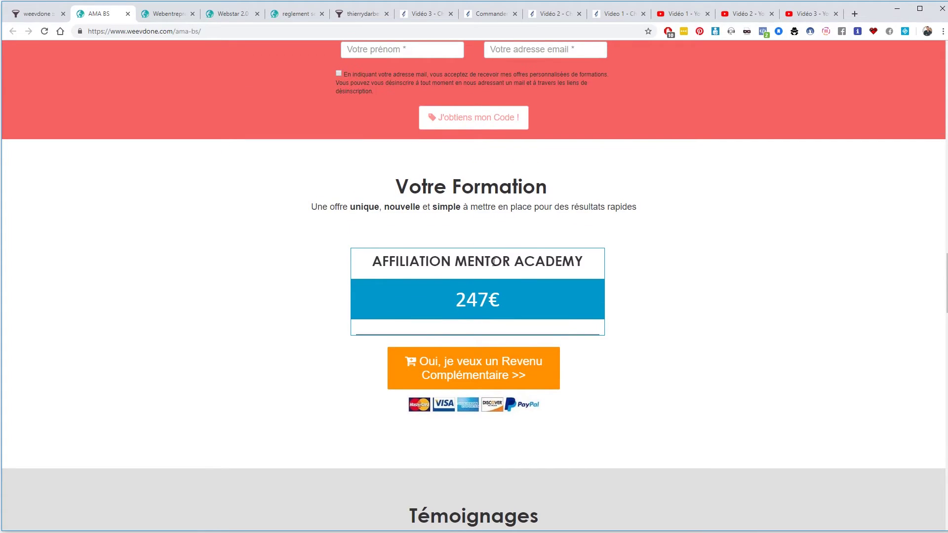
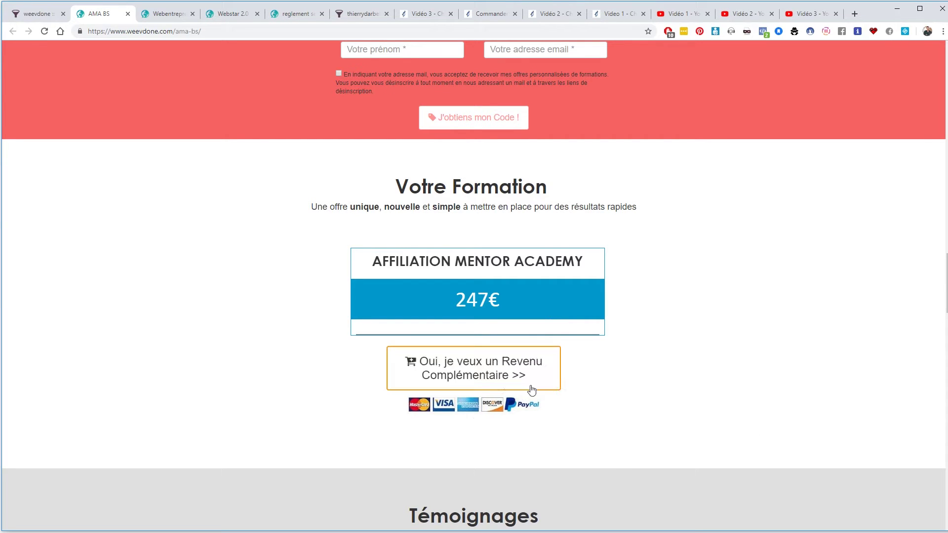
Go to the secure payment page from the Affiliation Mentor Academy offer and select the programme in the order summary
click(487, 375)
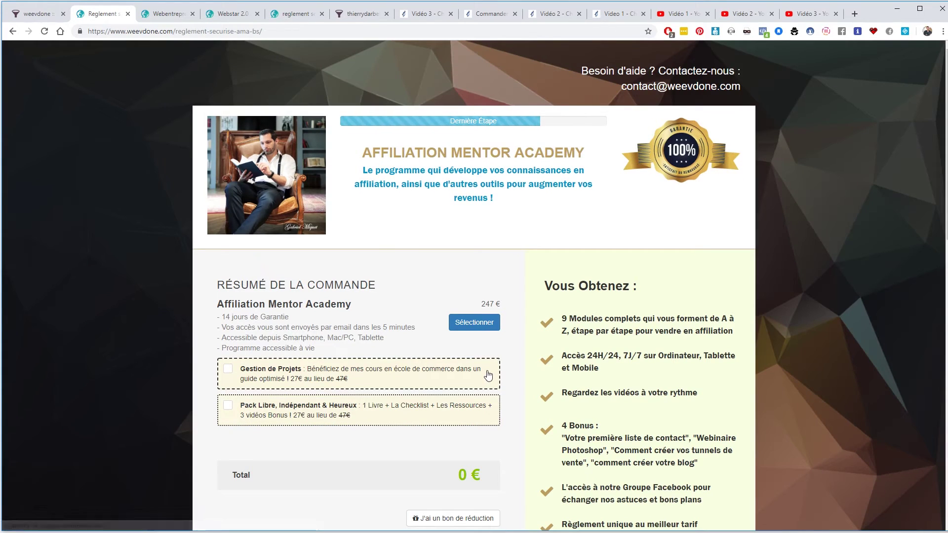
scroll(487, 375, down, 1)
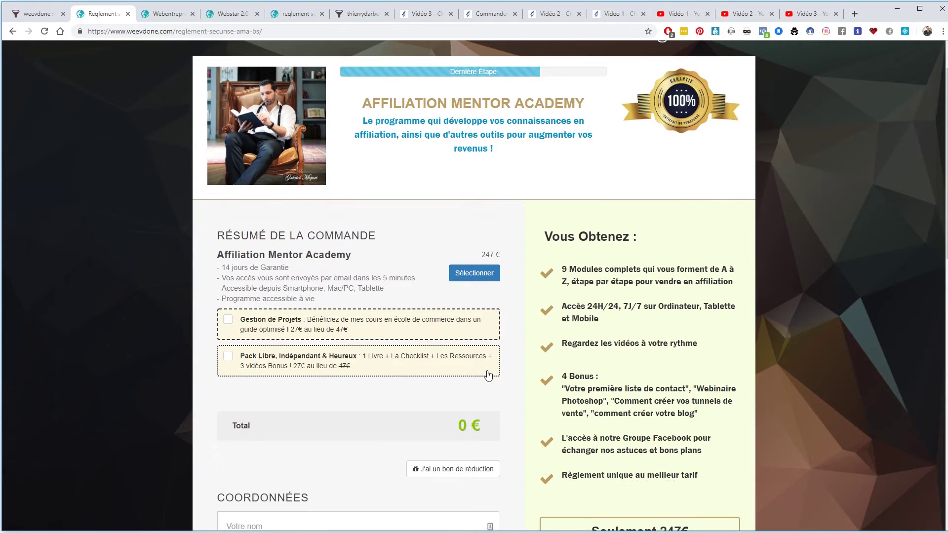
scroll(487, 375, up, 1)
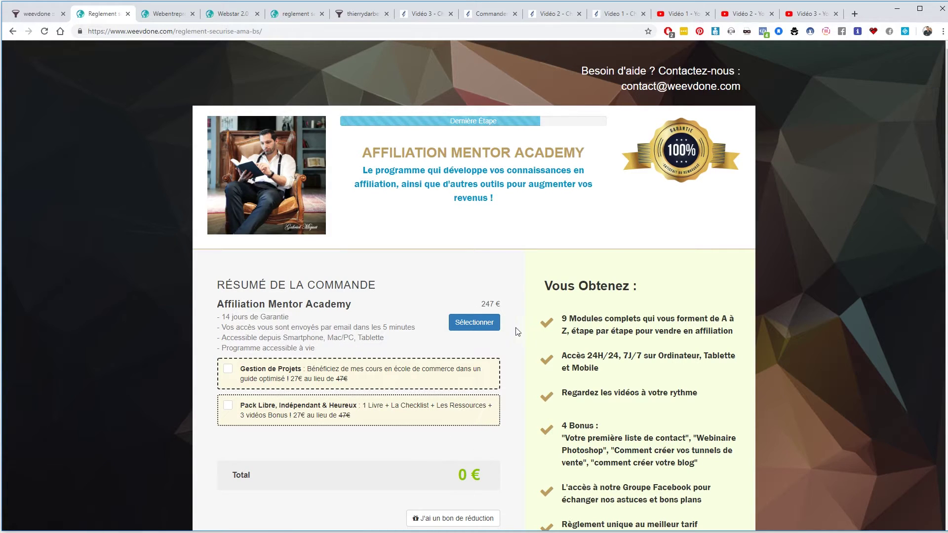
click(481, 325)
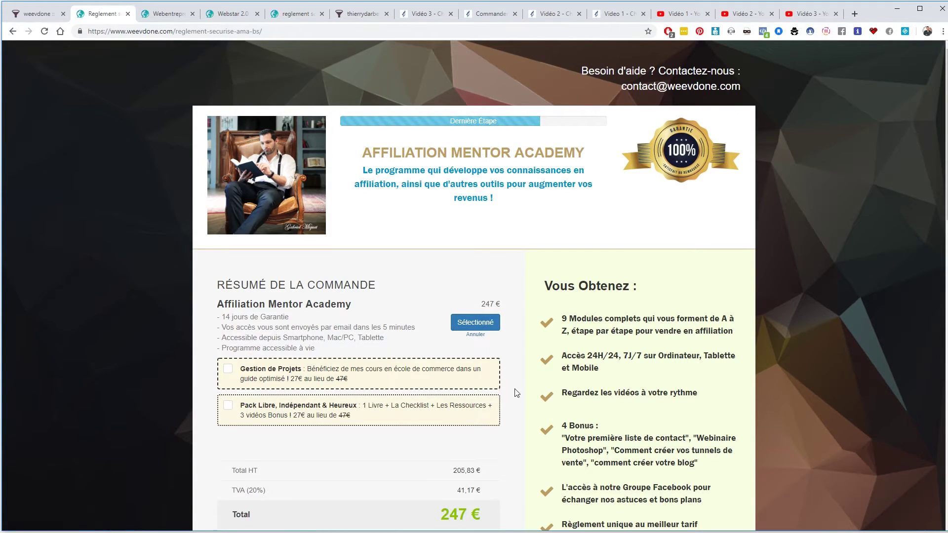
Examine the payment page's title, subtitle and the order summary's lines on guarantee, email delivery, device access and lifetime access
scroll(517, 393, down, 1)
scroll(501, 359, up, 1)
drag(366, 151, 582, 149)
click(457, 194)
drag(378, 166, 499, 204)
click(498, 201)
drag(225, 318, 269, 327)
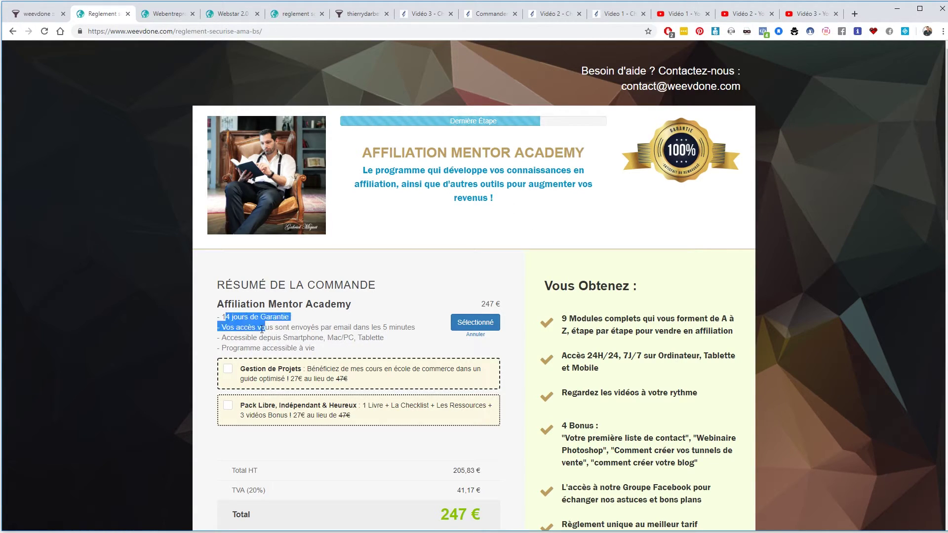
click(262, 329)
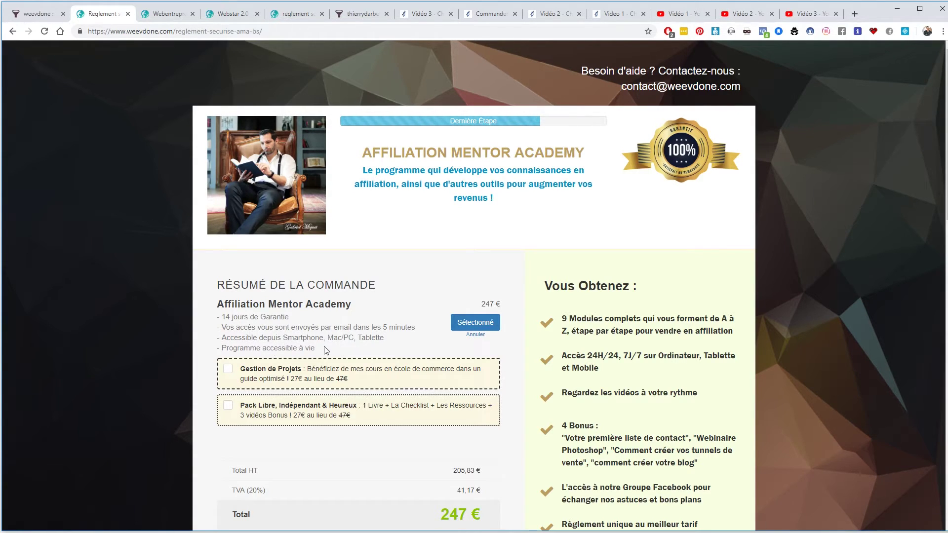
drag(314, 349, 218, 318)
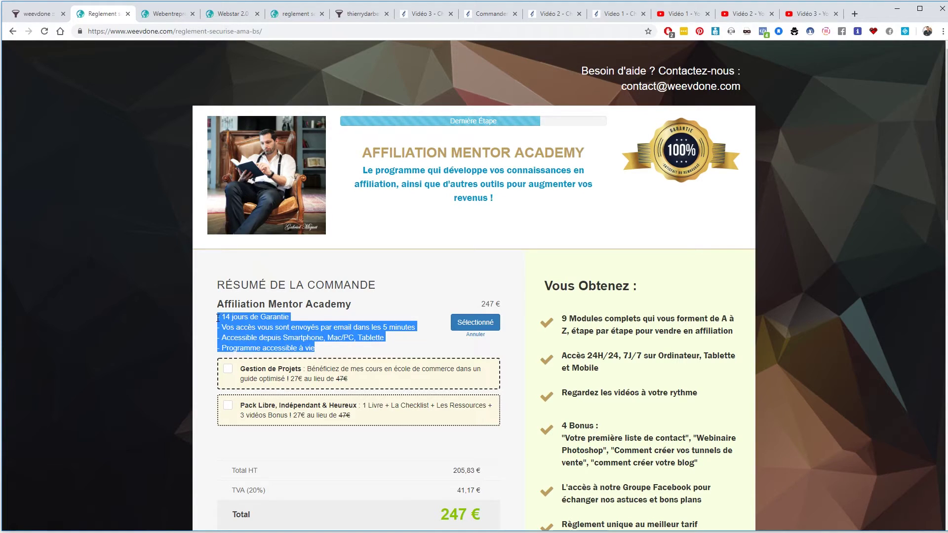
click(282, 325)
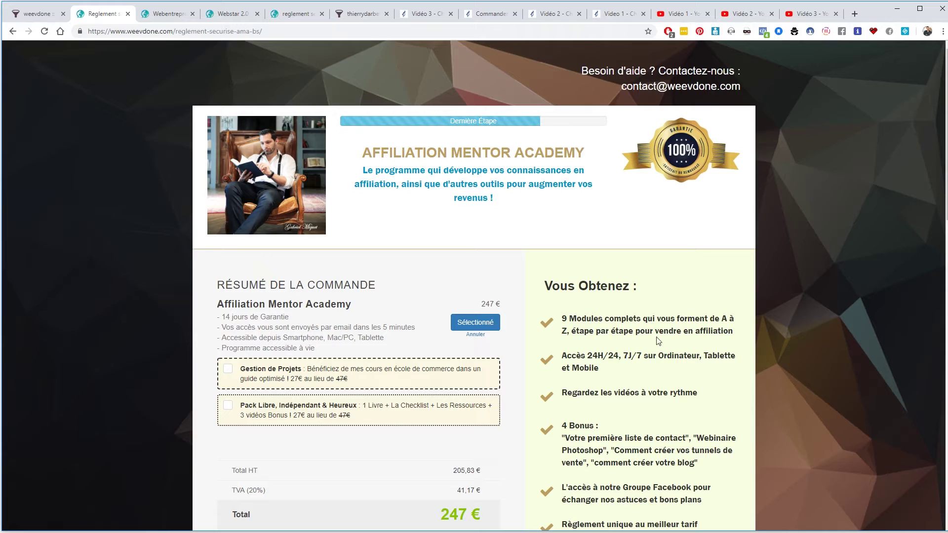
Read through the payment page's "Vous Obtenez" list of modules, access, bonuses and Facebook group, down to the price box
scroll(659, 340, down, 1)
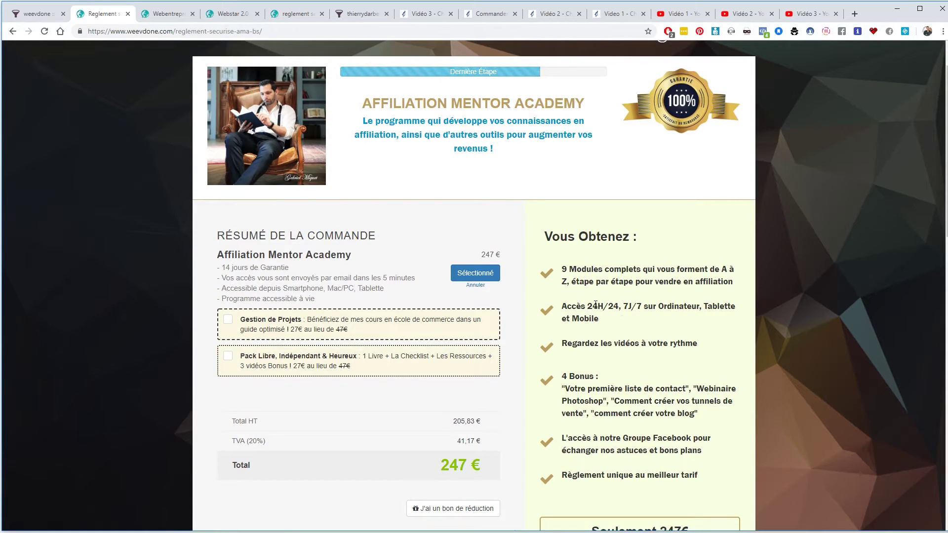
scroll(608, 313, down, 1)
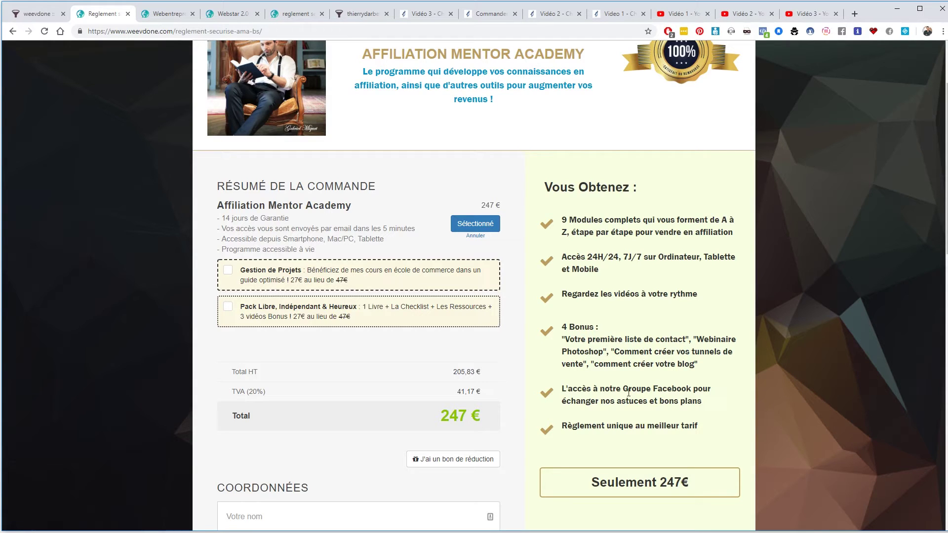
scroll(617, 401, down, 1)
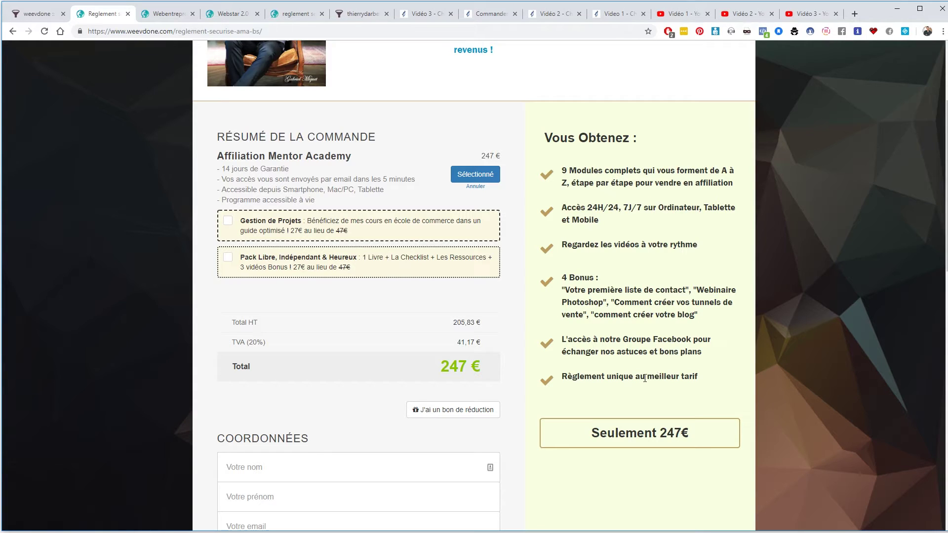
drag(594, 434, 693, 433)
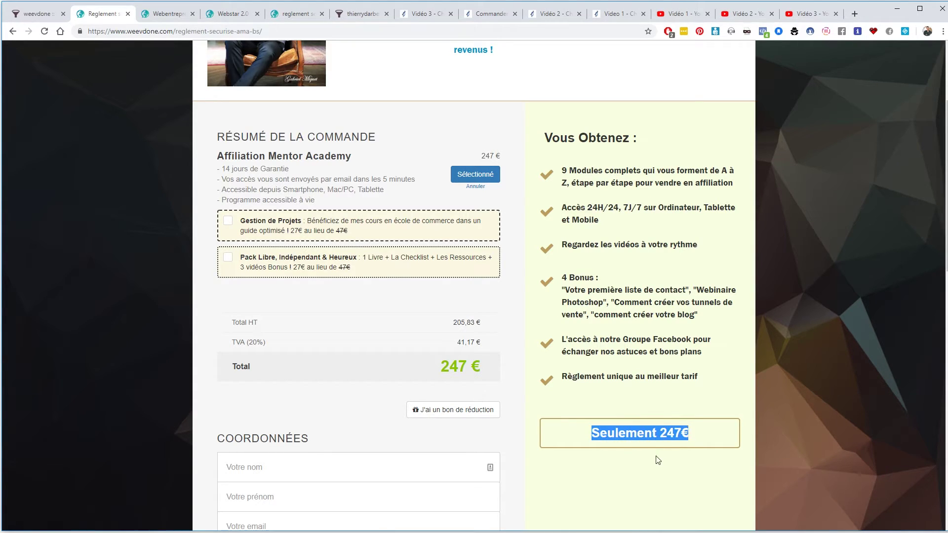
click(635, 465)
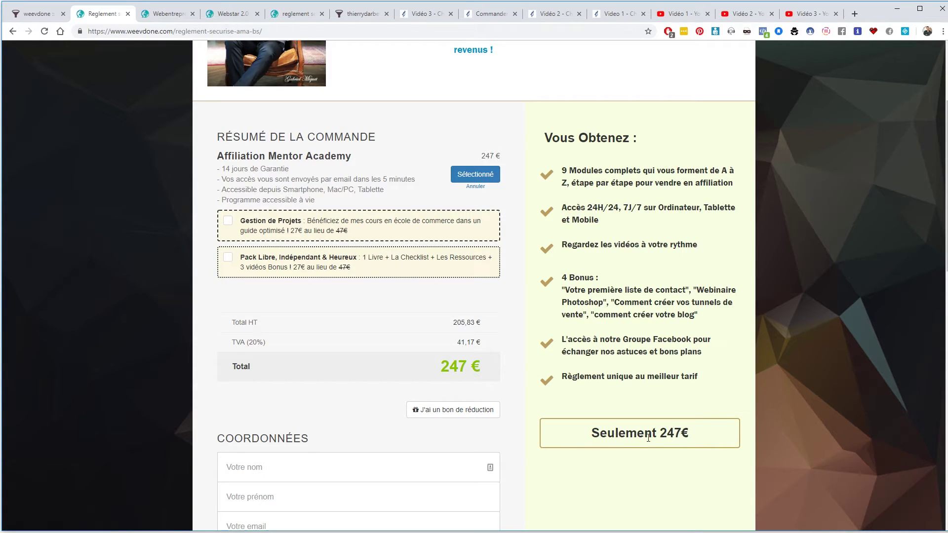
scroll(594, 402, up, 3)
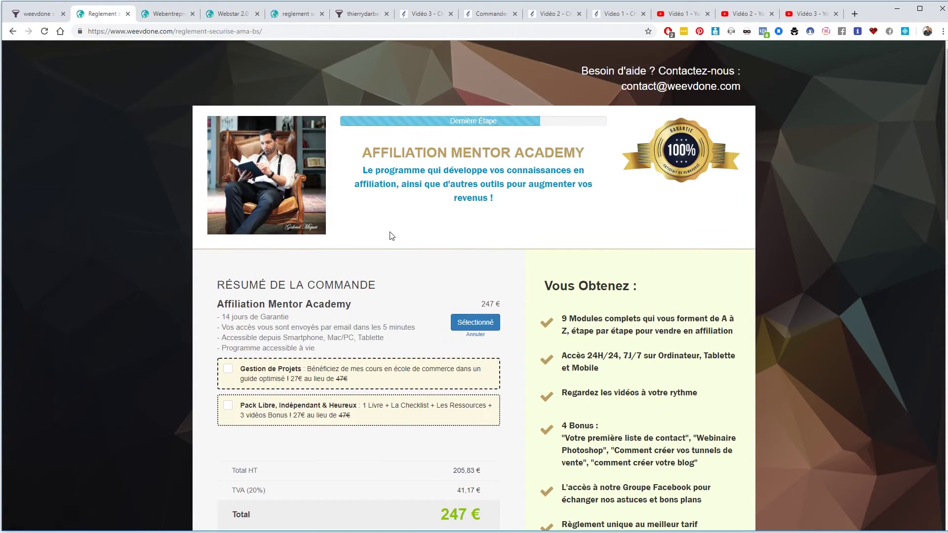
Examine the Webentrepreneur Star payment page from its order summary through the customer details and payment methods to the security badges
click(344, 13)
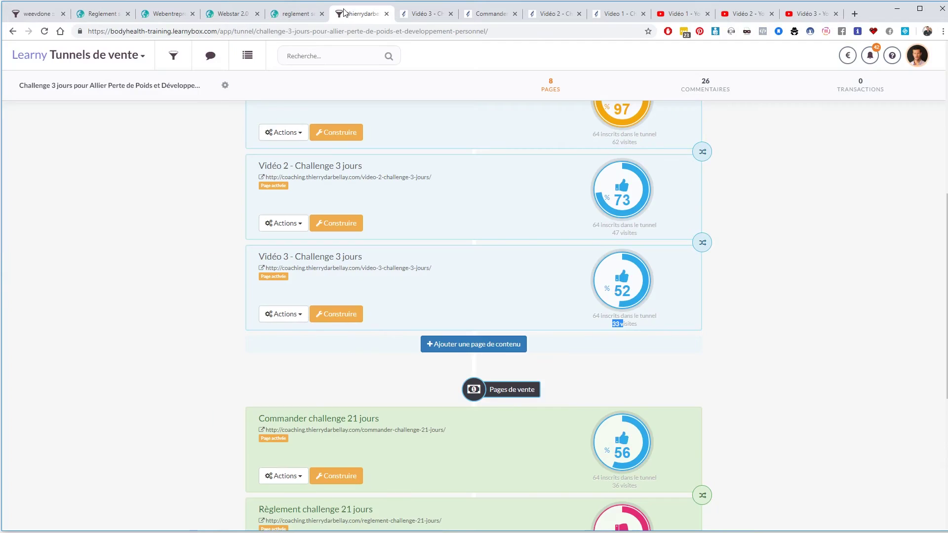
click(293, 13)
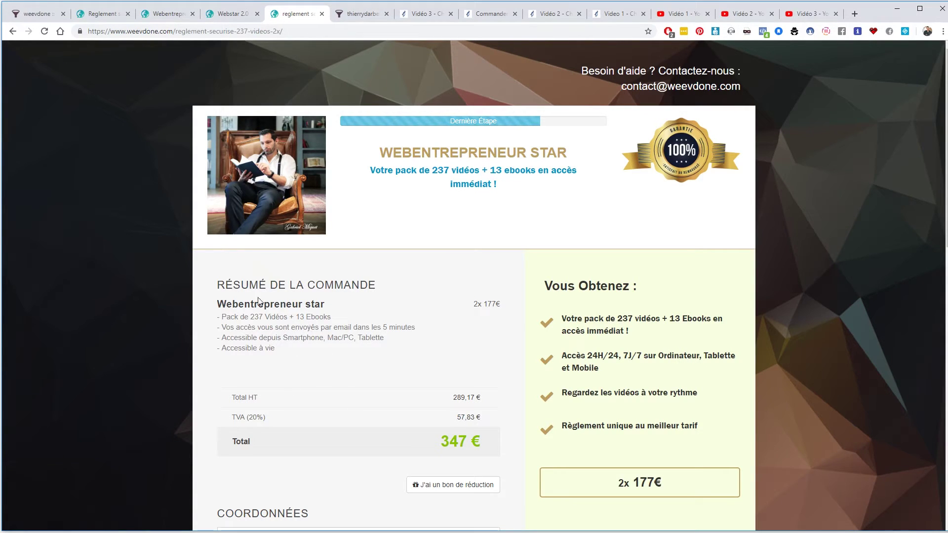
scroll(283, 303, down, 4)
scroll(283, 302, down, 4)
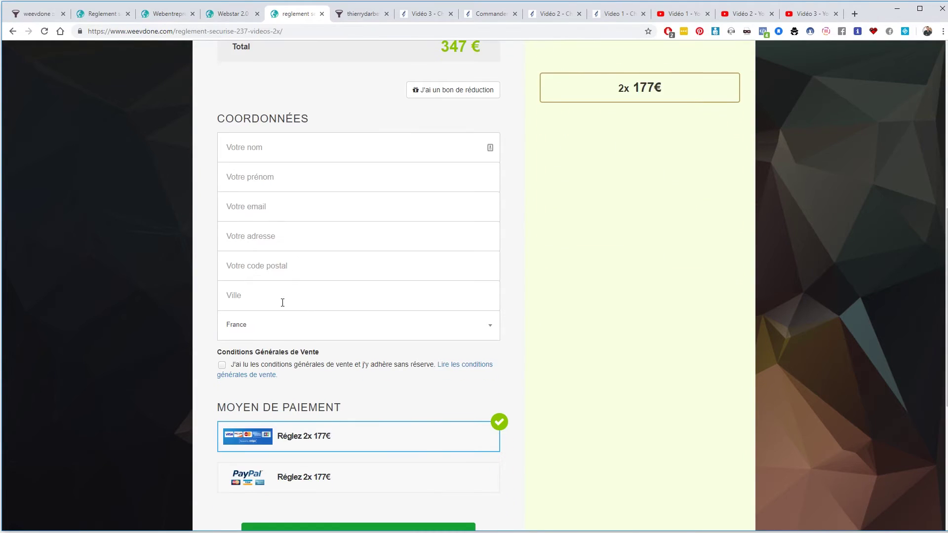
scroll(283, 303, up, 7)
scroll(284, 307, down, 7)
scroll(284, 306, down, 4)
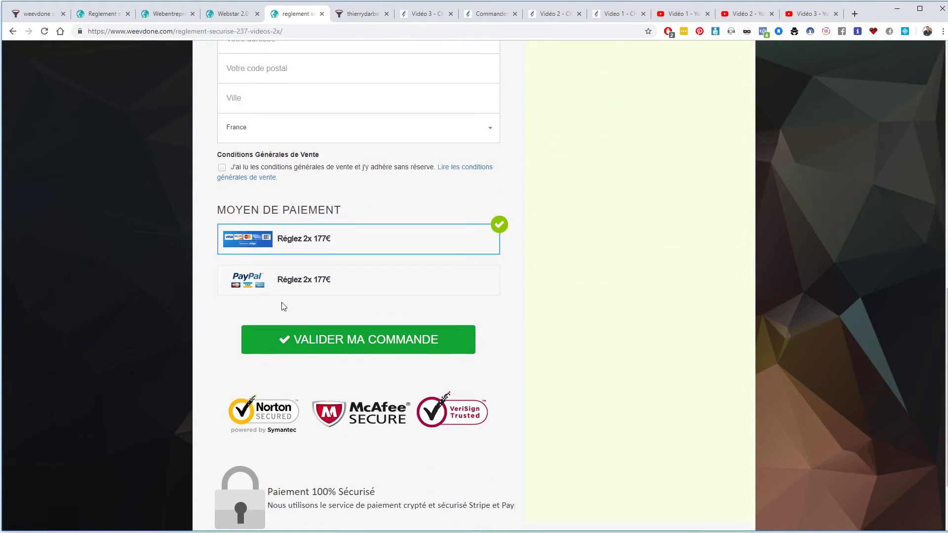
scroll(324, 415, down, 2)
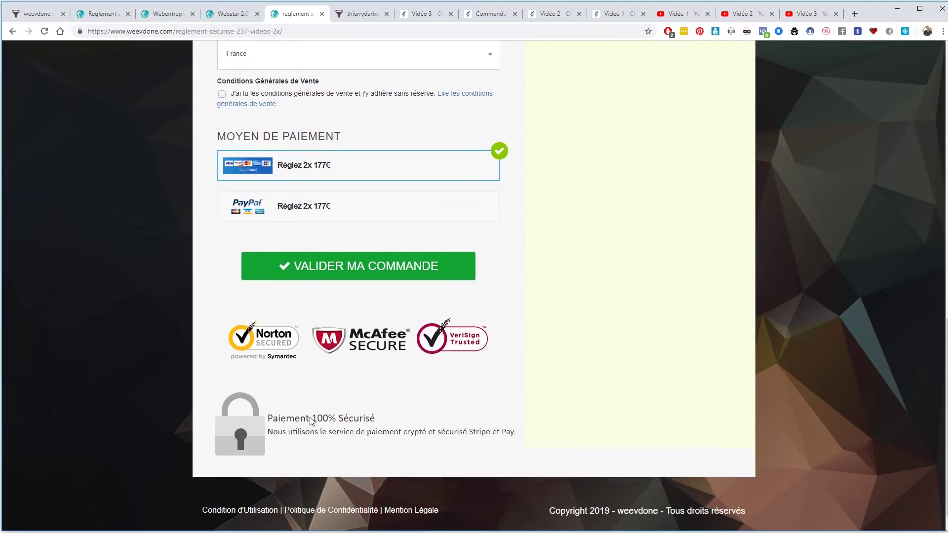
scroll(353, 422, up, 10)
scroll(356, 421, up, 1)
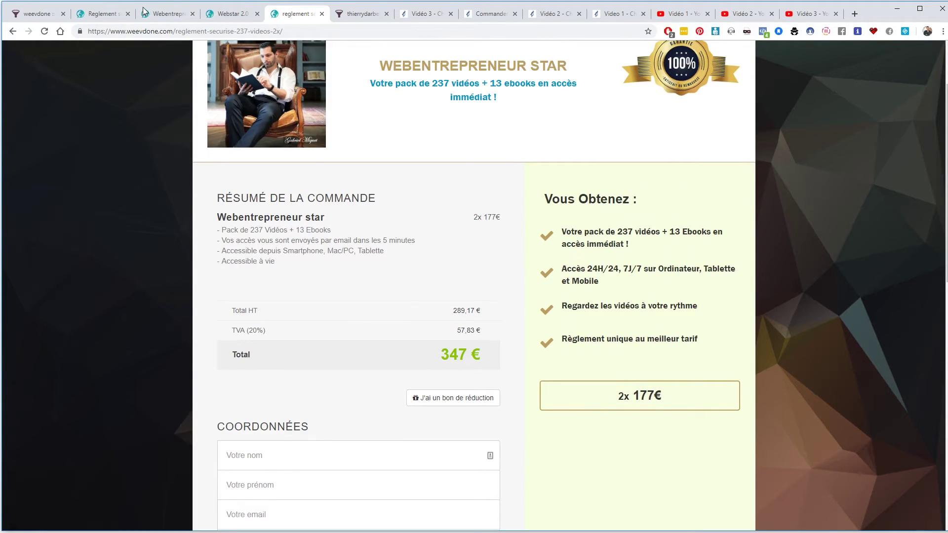
Go to the 21-day challenge's payment page from its sales page
click(157, 17)
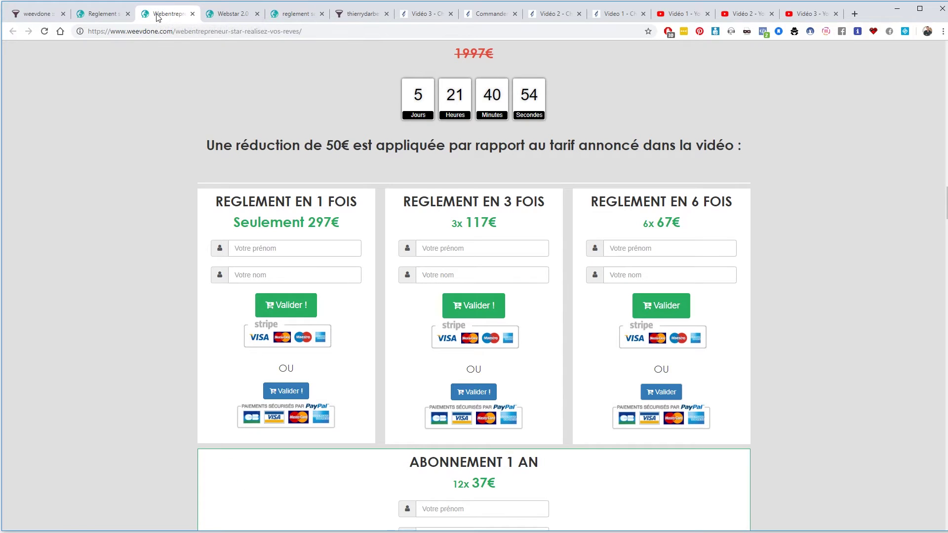
click(79, 11)
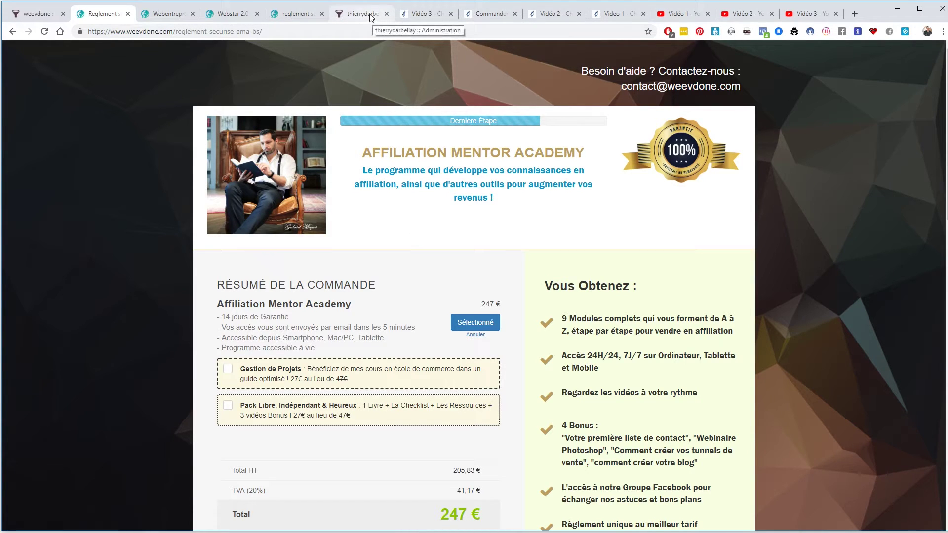
click(486, 19)
click(412, 391)
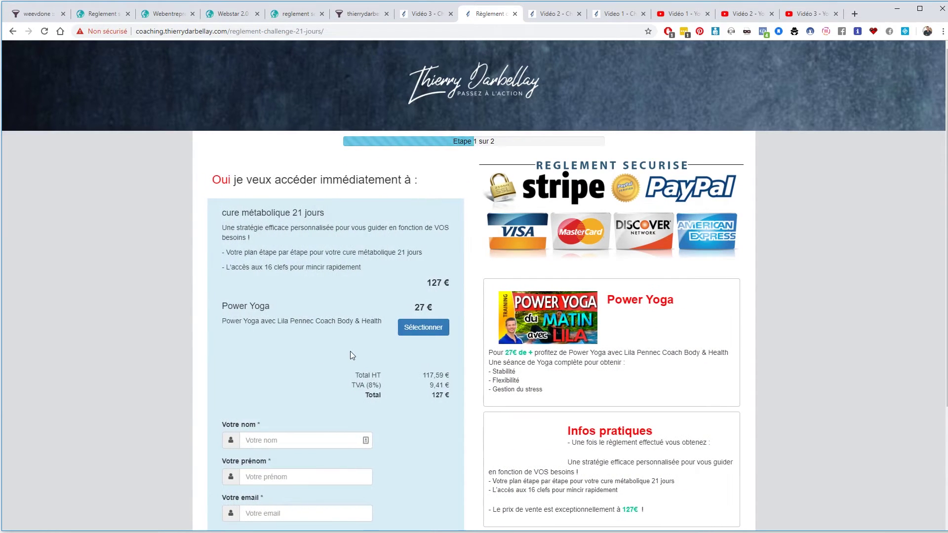
Try selecting the Power Yoga add-on on the 21-day payment page, cancel the selection, and examine its price line
click(425, 332)
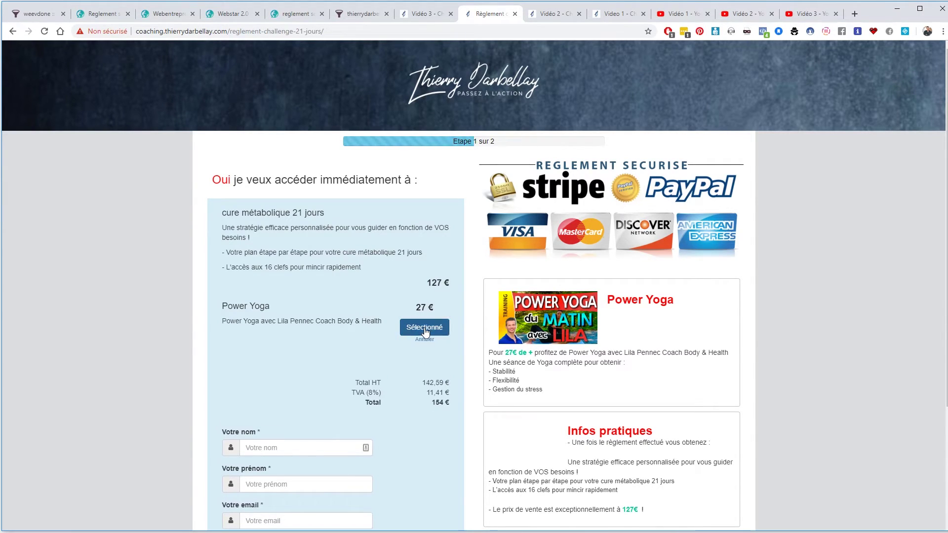
click(421, 329)
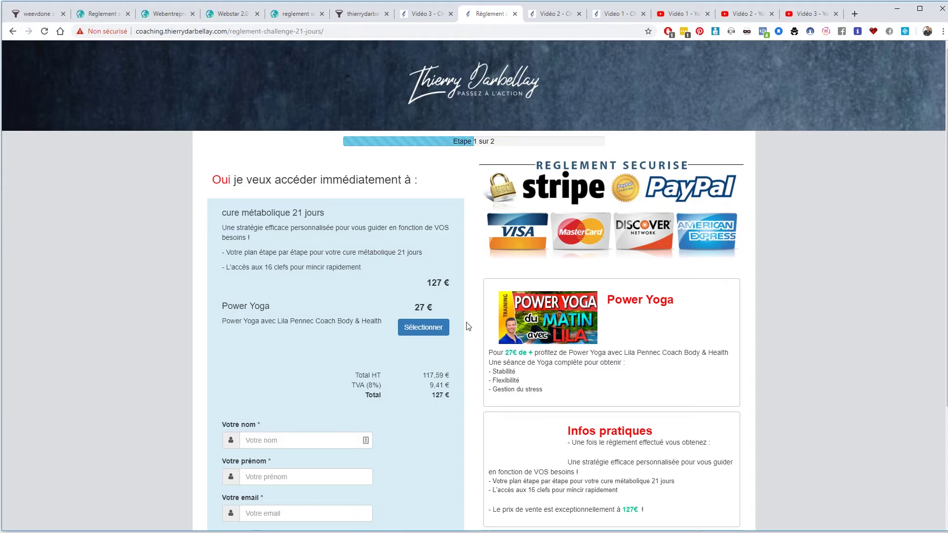
drag(439, 310, 333, 312)
click(325, 313)
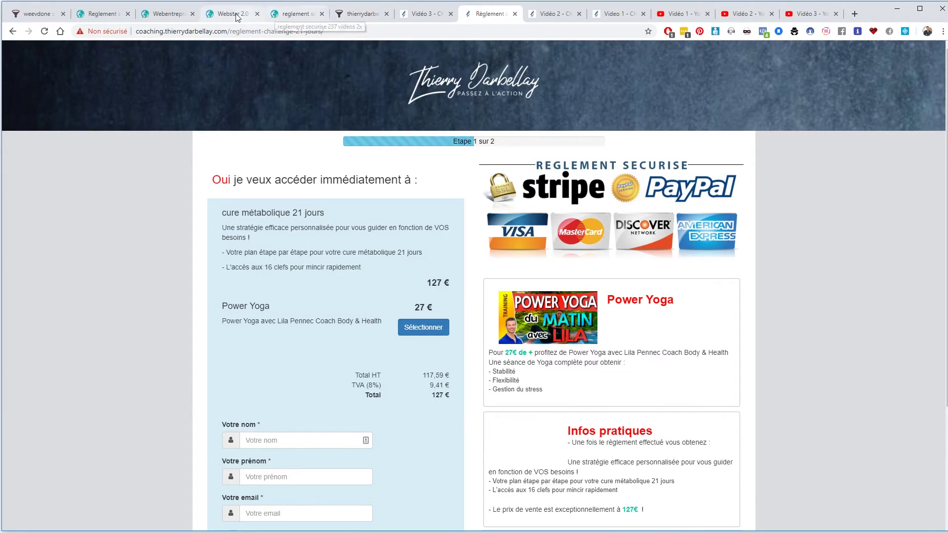
On the Affiliation Mentor Academy payment page, tick the Gestion de Projets and Pack Libre, Indépendant & Heureux offers, and untick both
click(101, 14)
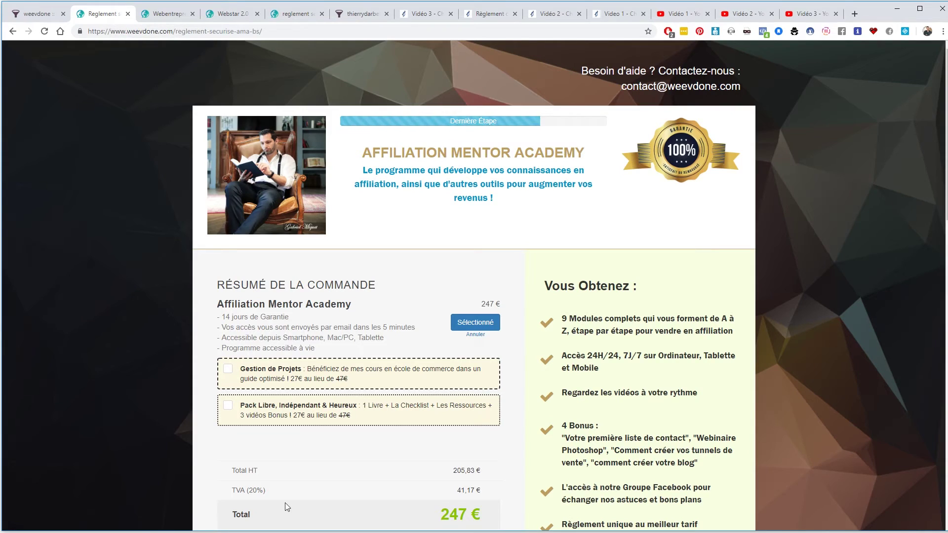
click(229, 371)
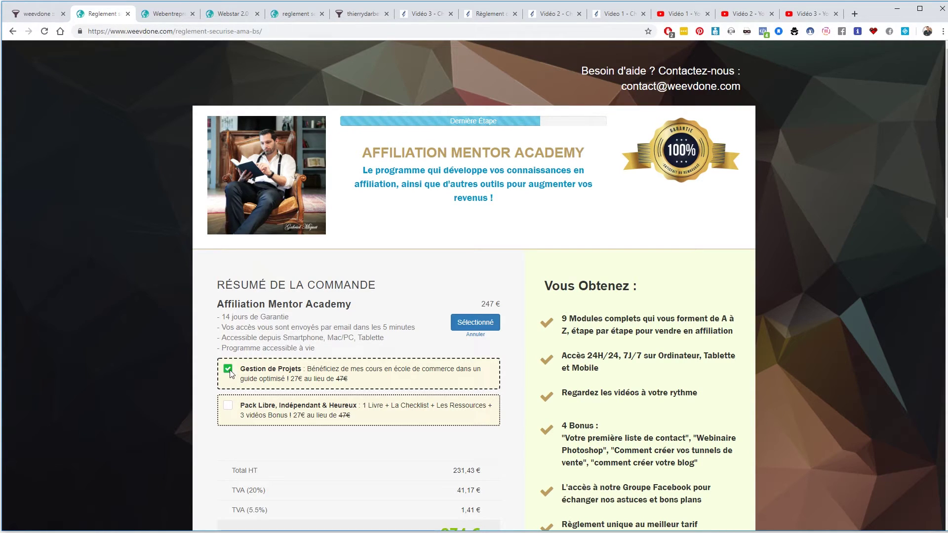
click(229, 405)
scroll(326, 454, down, 1)
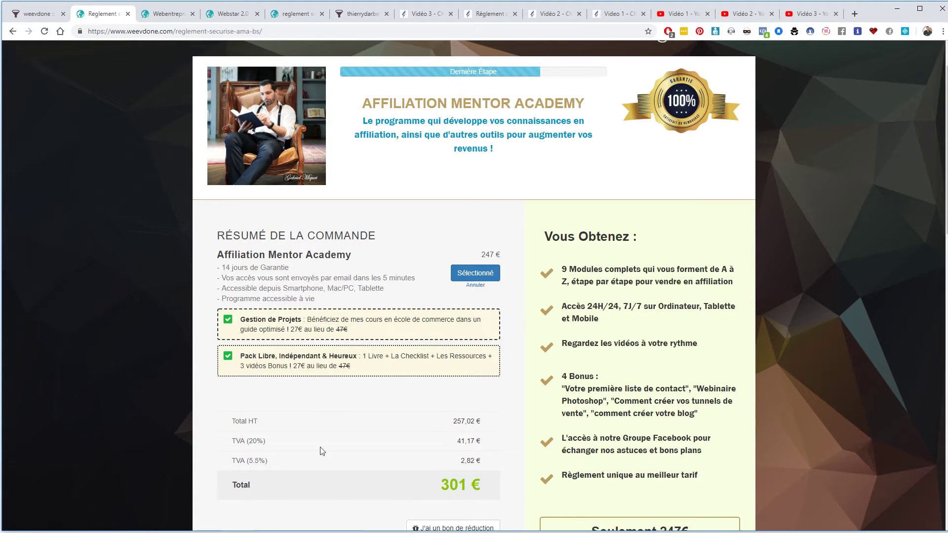
click(228, 356)
click(227, 320)
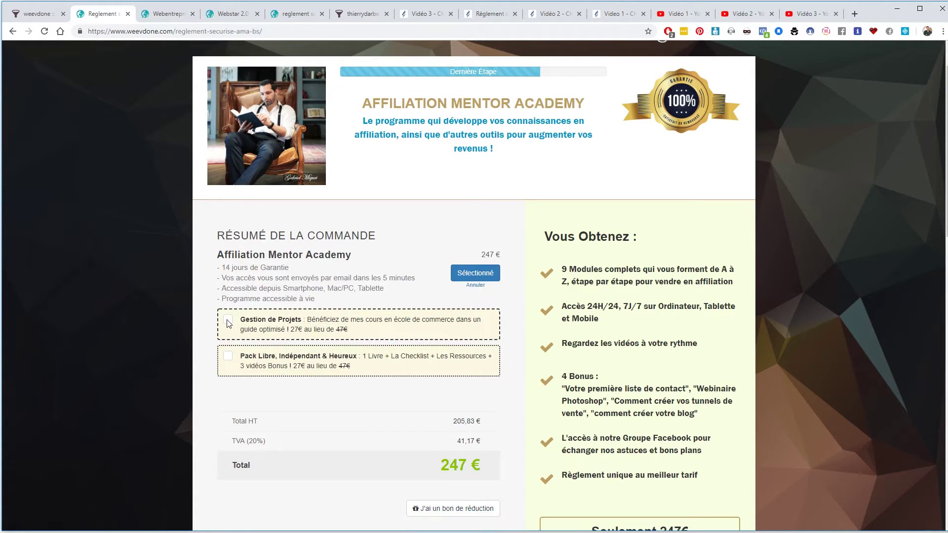
Toggle the Gestion de Projets special offer on and off to demonstrate adding it to the order
click(228, 320)
click(228, 321)
click(228, 321)
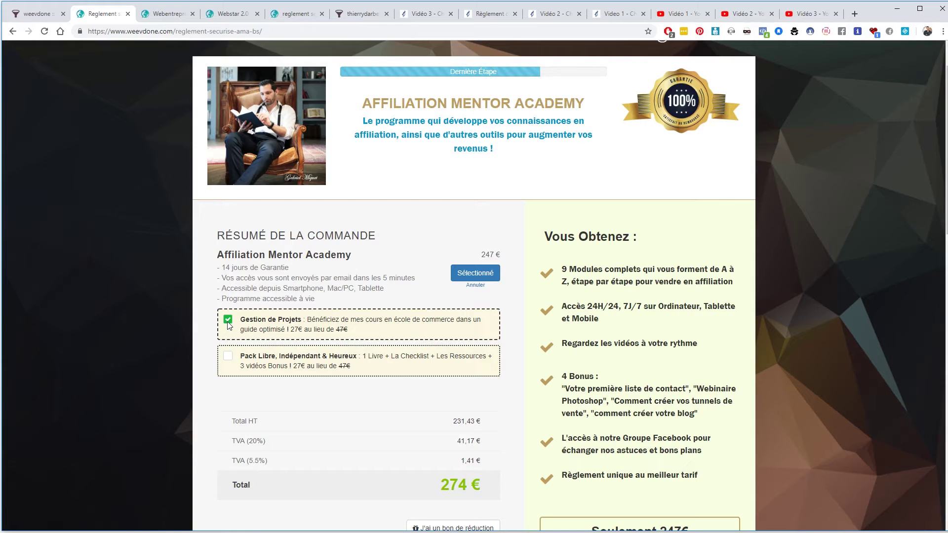
click(227, 321)
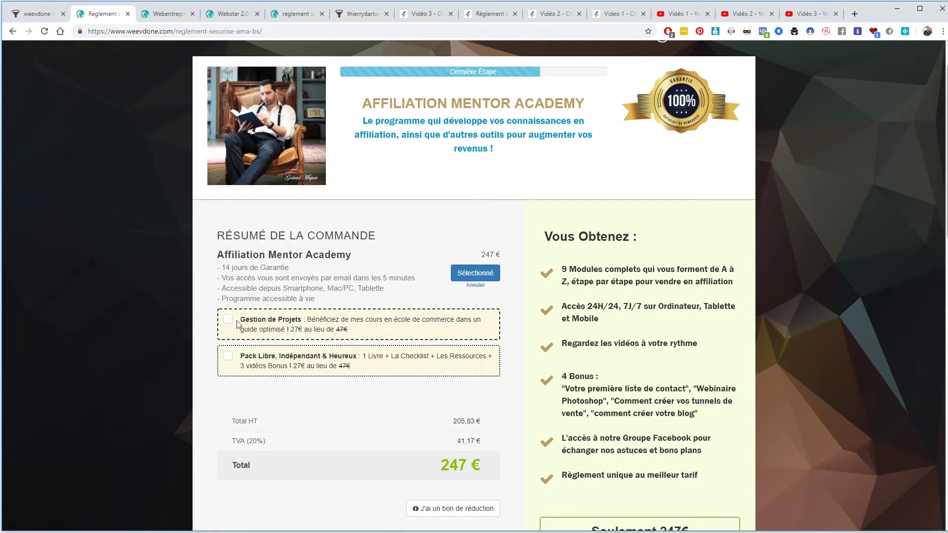
Select both special offers through their description text, clear them, and review the order page down to the customer details
click(270, 321)
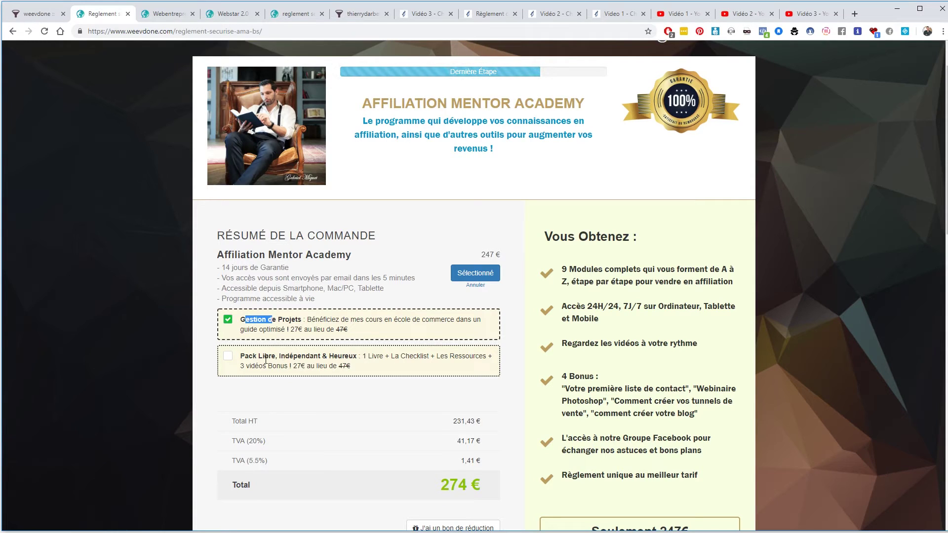
drag(265, 356, 346, 372)
click(336, 395)
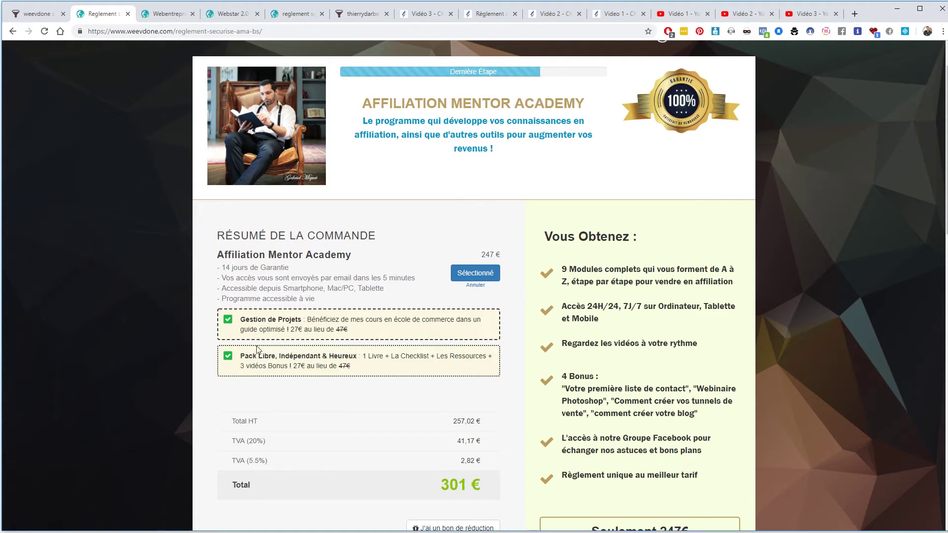
click(228, 321)
click(228, 358)
scroll(387, 401, down, 12)
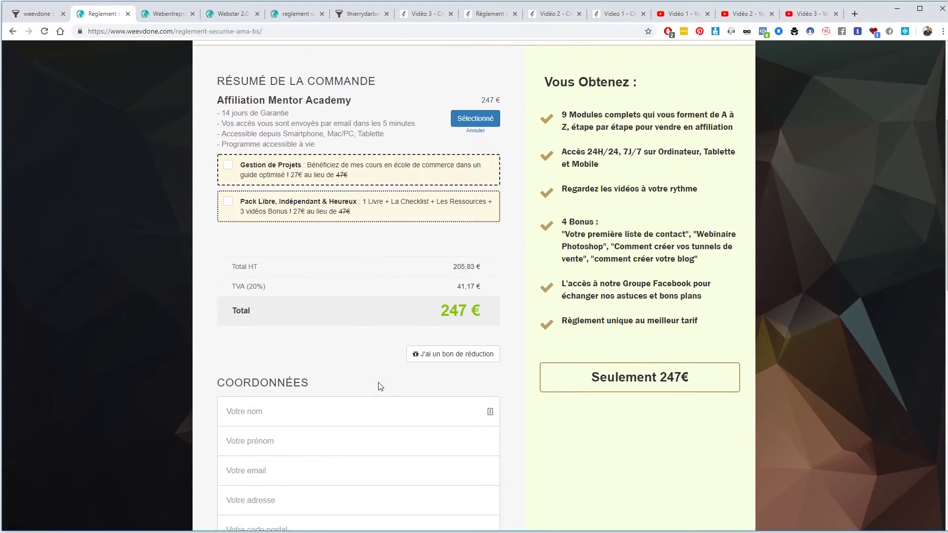
scroll(380, 386, up, 10)
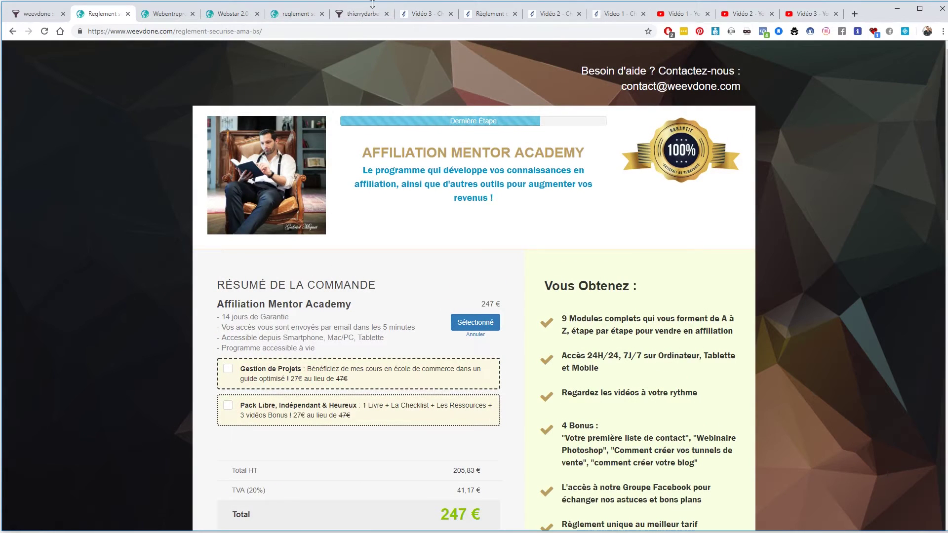
In LearnyBox Transactions, open the Power Yoga product of the "formulaire challenge 21 jours" payment form for editing
click(361, 13)
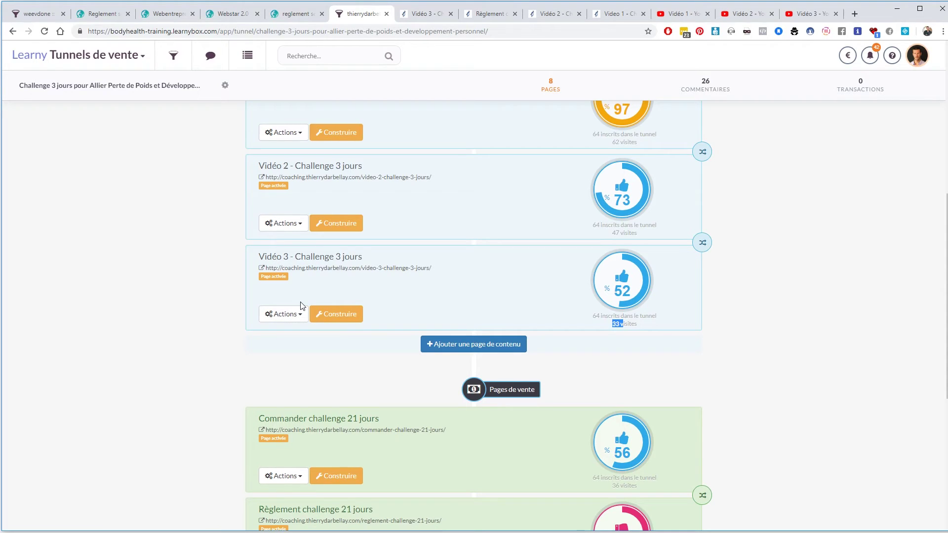
click(110, 64)
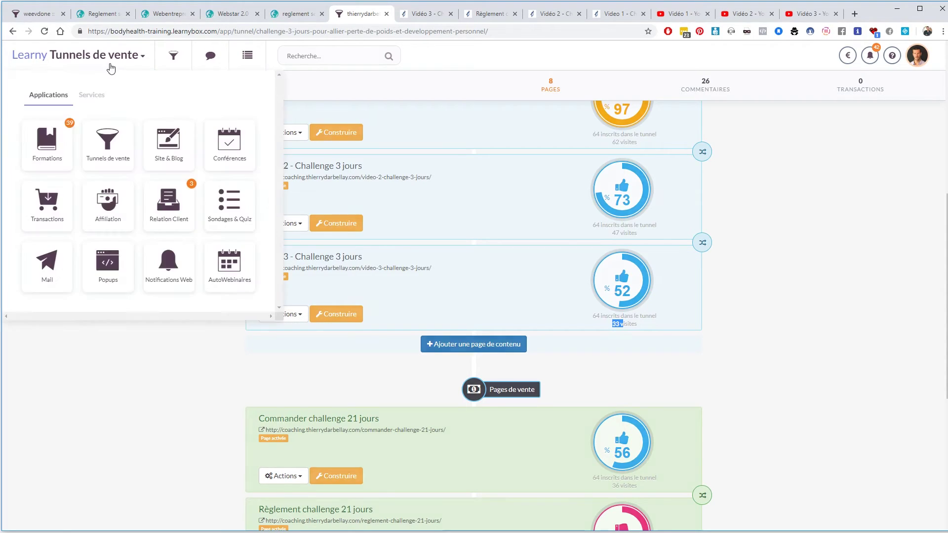
click(57, 193)
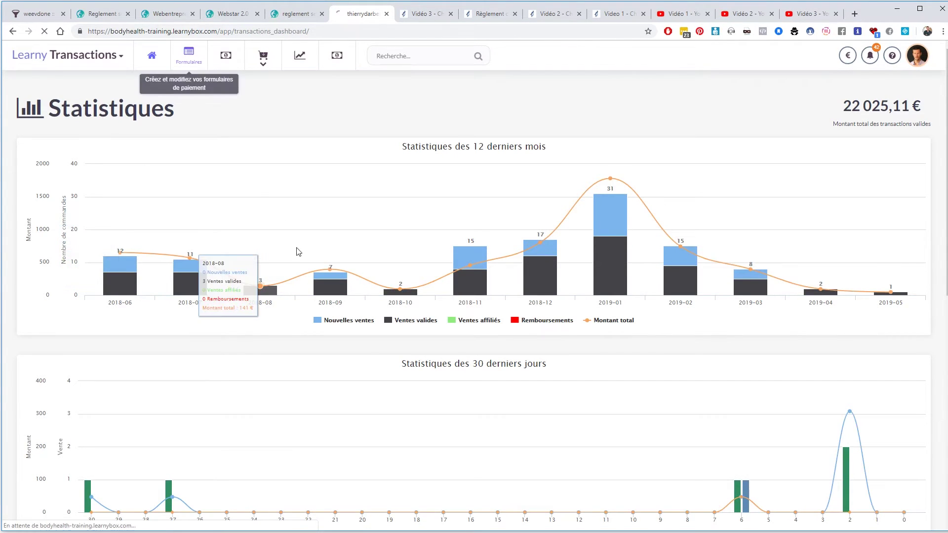
click(189, 68)
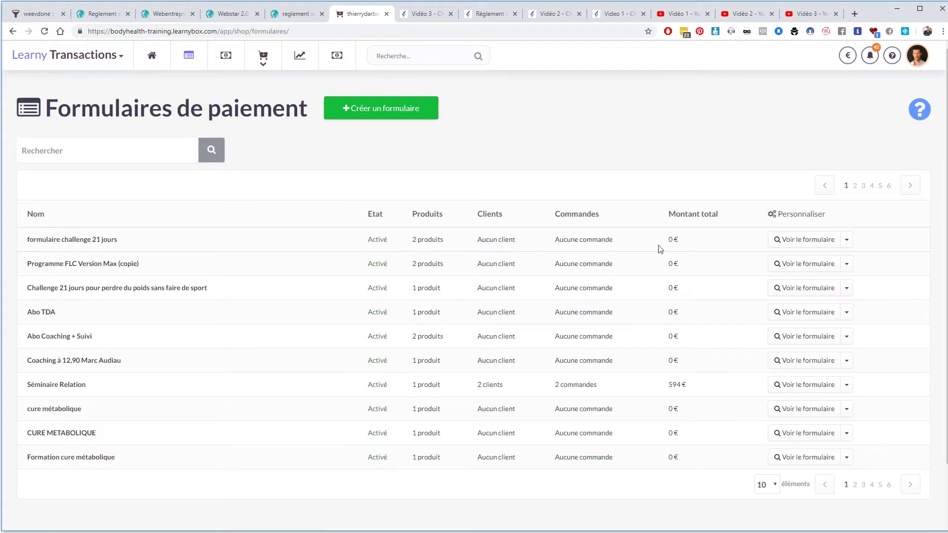
click(813, 240)
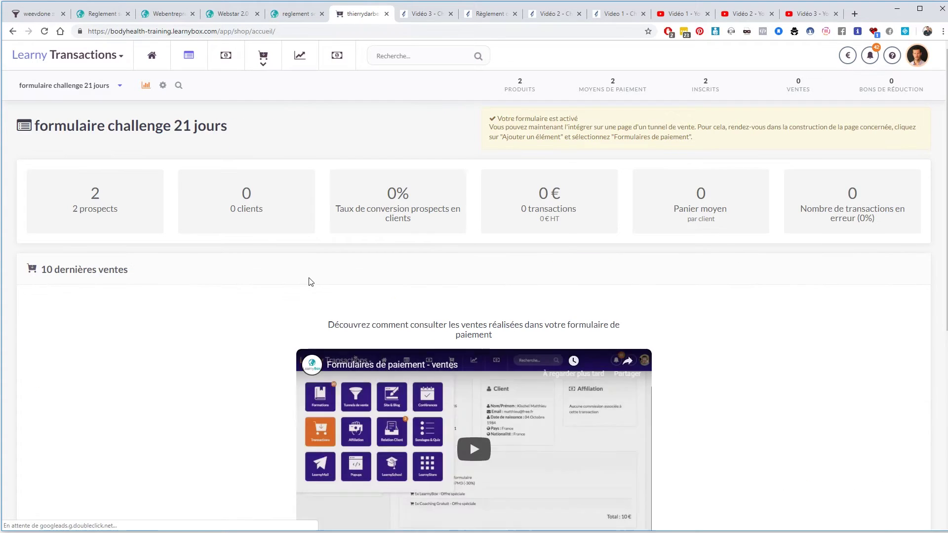
click(521, 85)
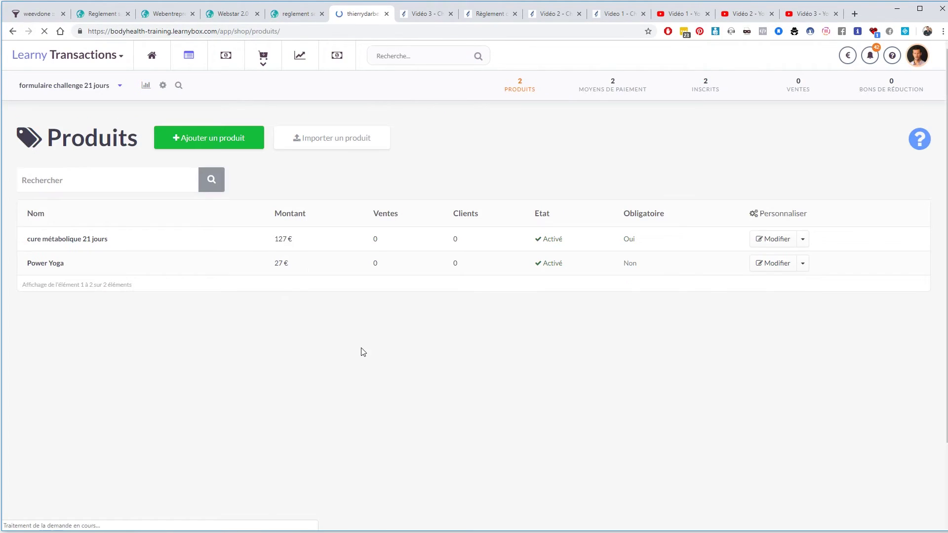
click(774, 265)
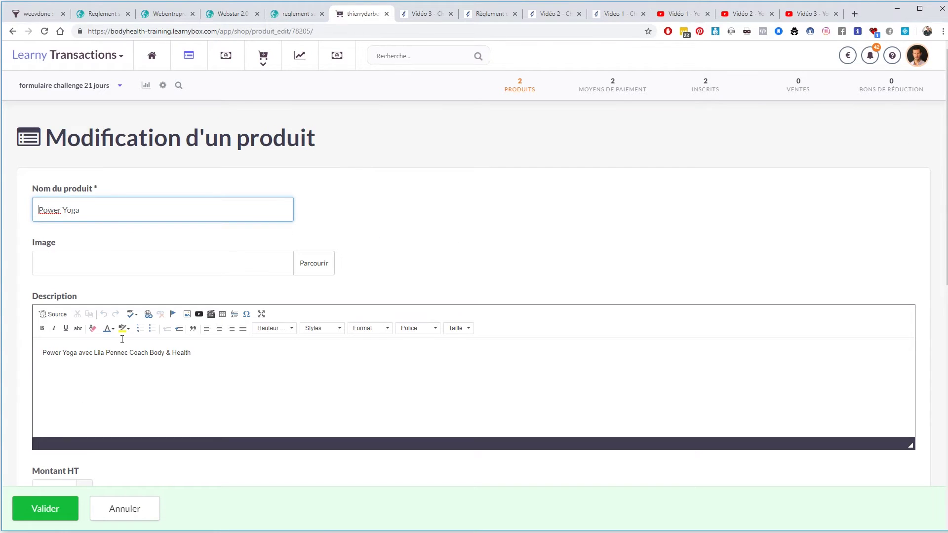
Activate the option that displays the Power Yoga product as a special offer
scroll(10, 328, down, 6)
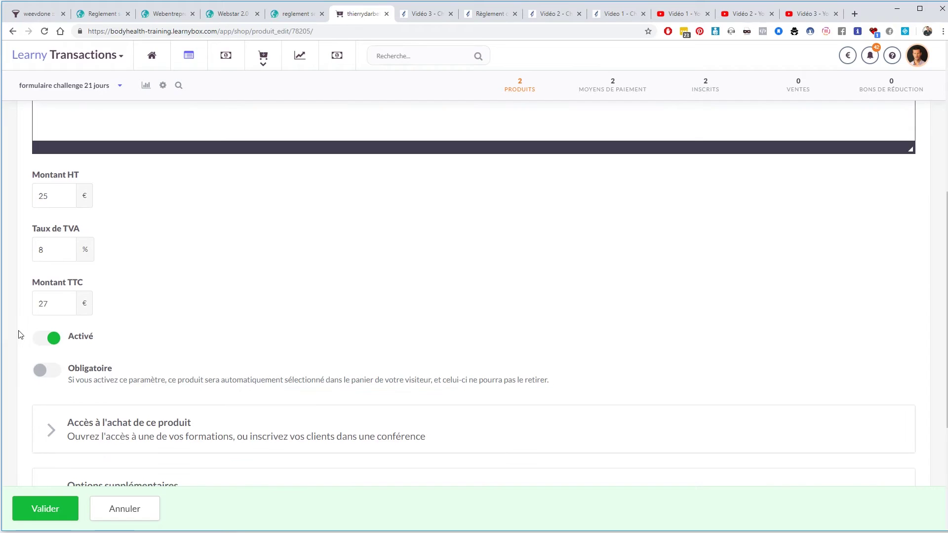
scroll(20, 335, down, 4)
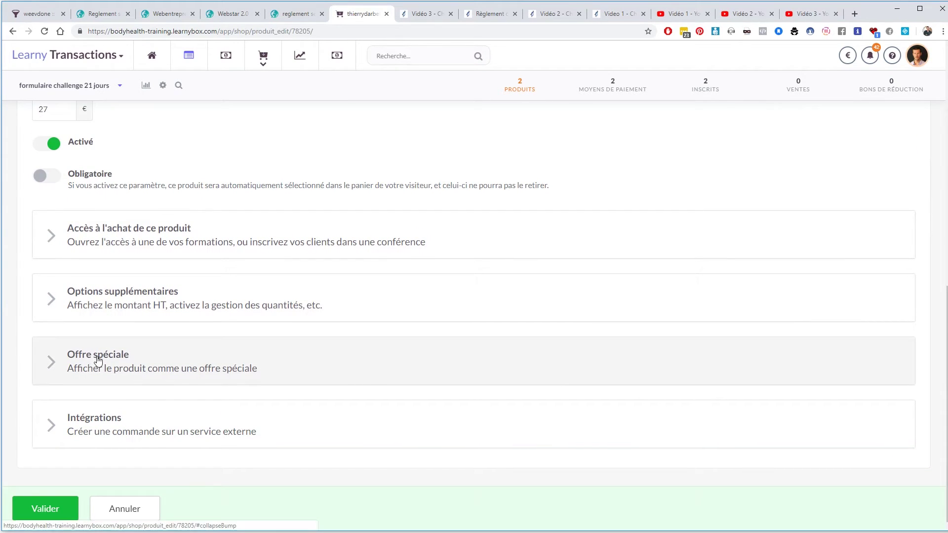
click(98, 361)
click(53, 402)
scroll(21, 424, down, 2)
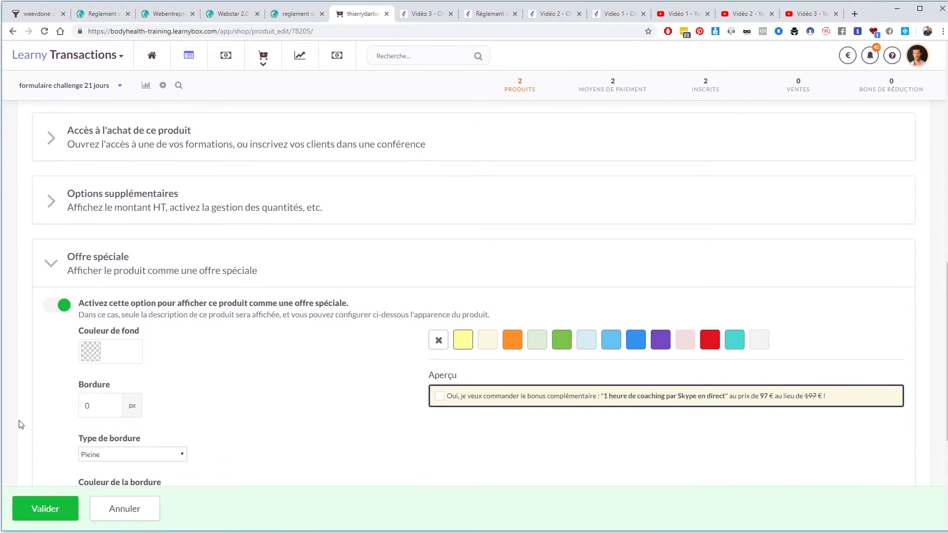
Give the Power Yoga special offer a 2 px border of type Pointillés and save the product
scroll(121, 409, down, 1)
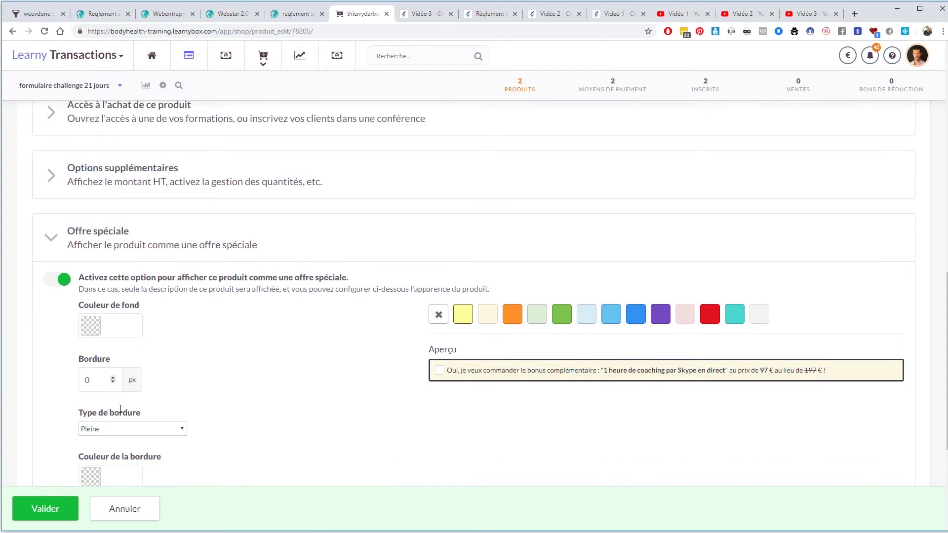
scroll(121, 409, down, 1)
click(113, 354)
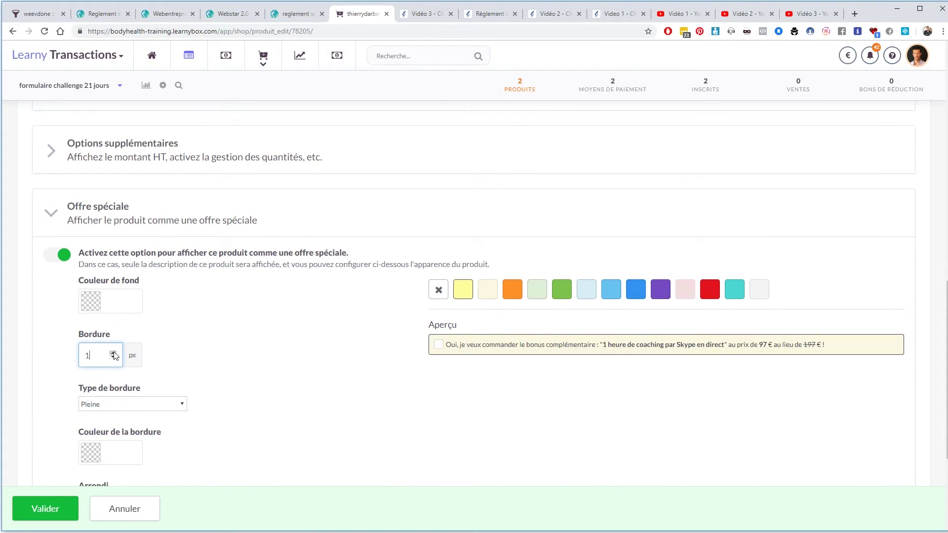
click(135, 403)
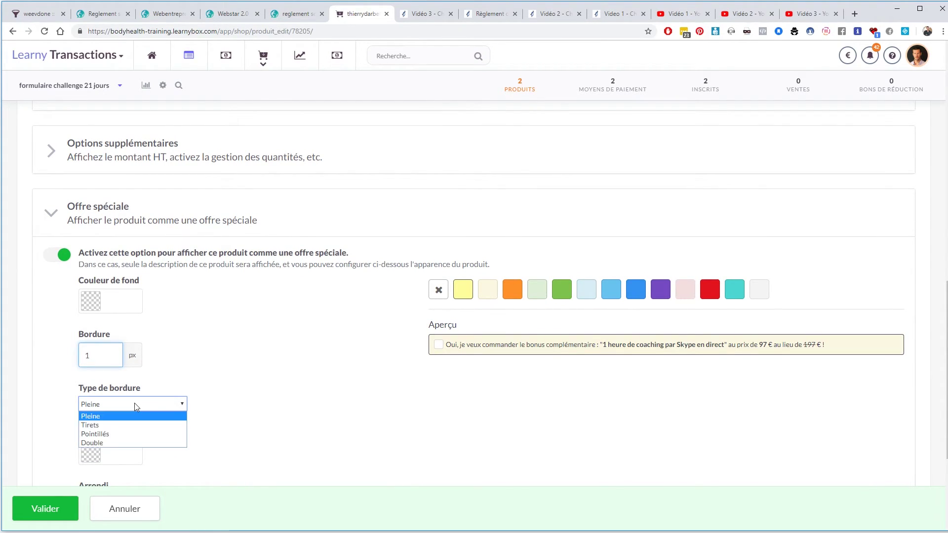
click(128, 436)
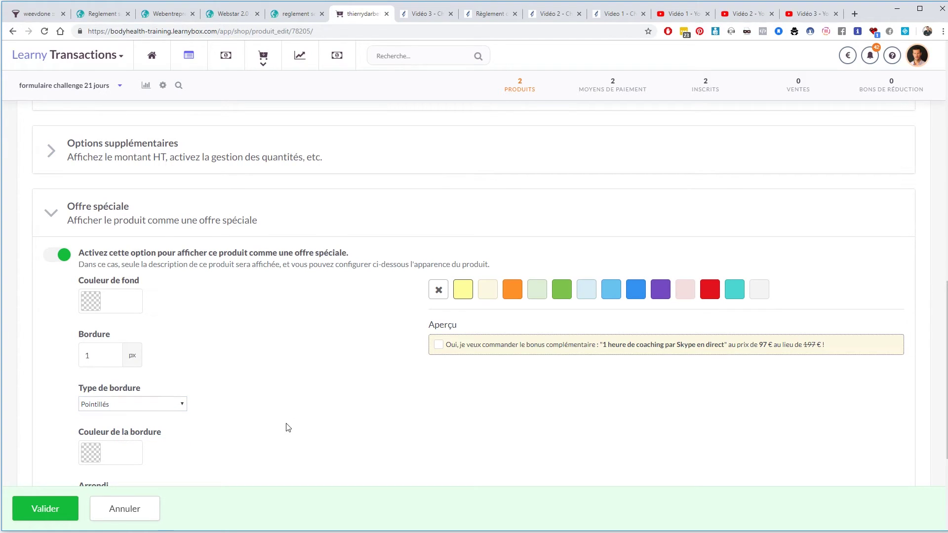
click(113, 355)
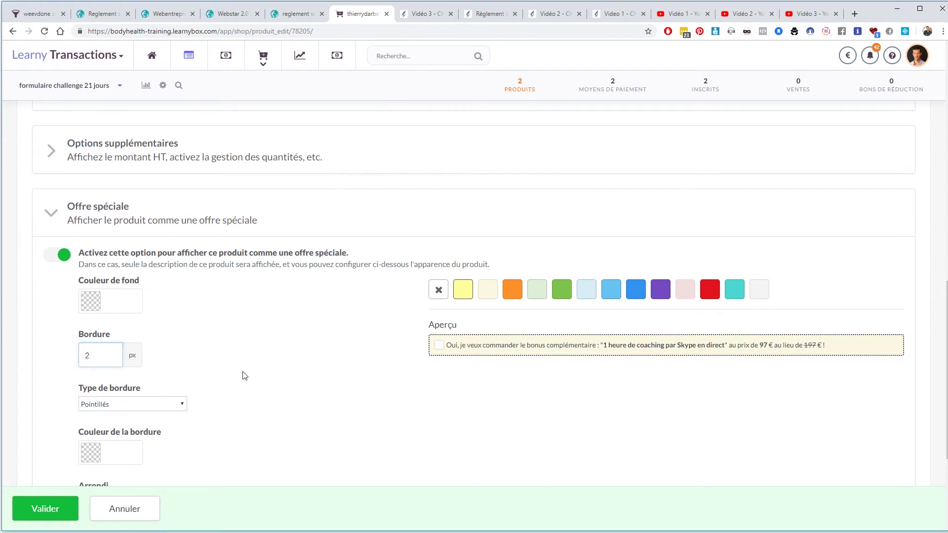
scroll(413, 413, down, 2)
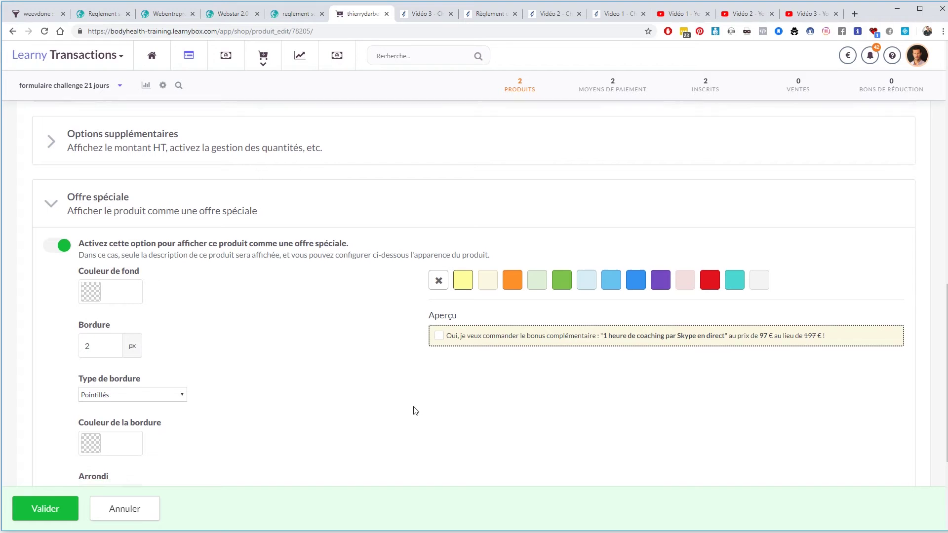
click(45, 509)
Reload the 21-day challenge payment page and toggle the Power Yoga special offer to check how it behaves
click(473, 14)
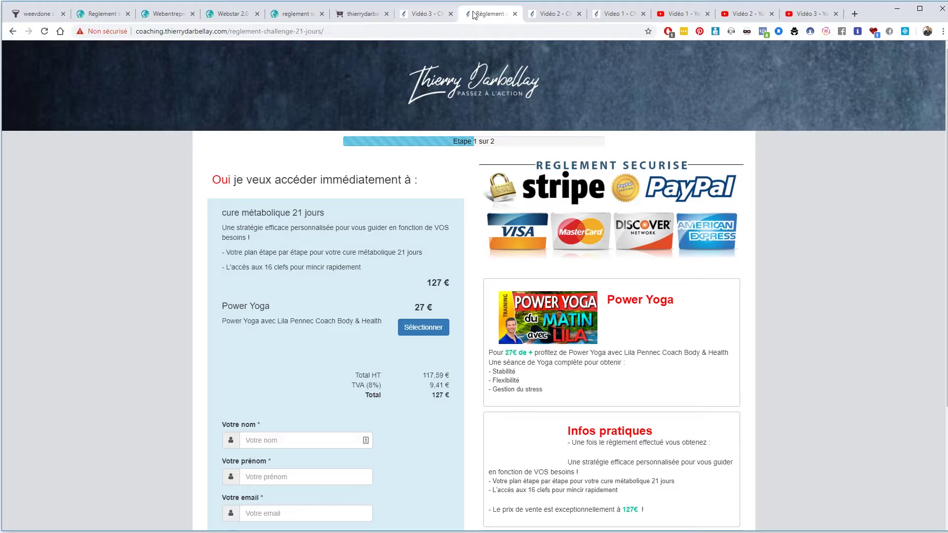
click(45, 32)
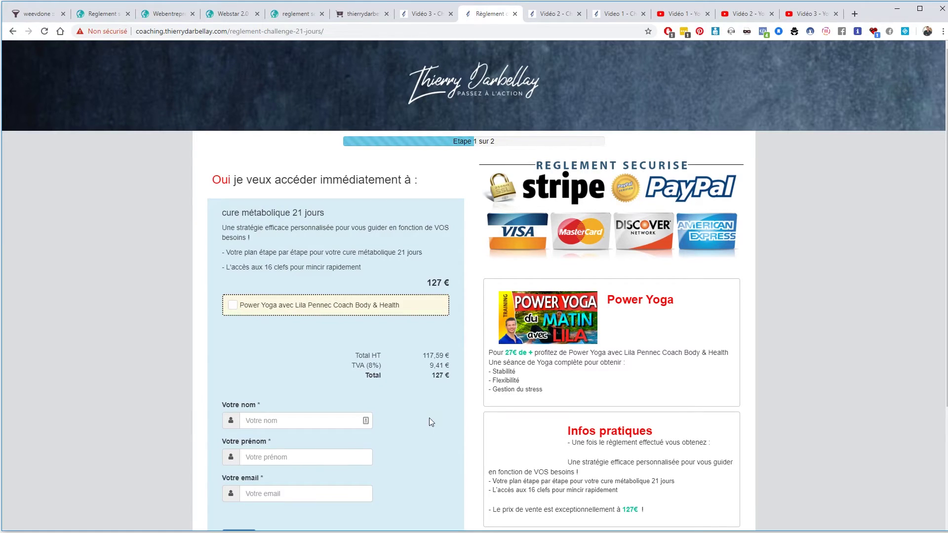
click(233, 306)
click(233, 306)
Examine the crossed-out price of the Gestion de Projets offer on the Affiliation Mentor Academy order page, and look over the Webstar and Webentrepreneur star pages
click(107, 13)
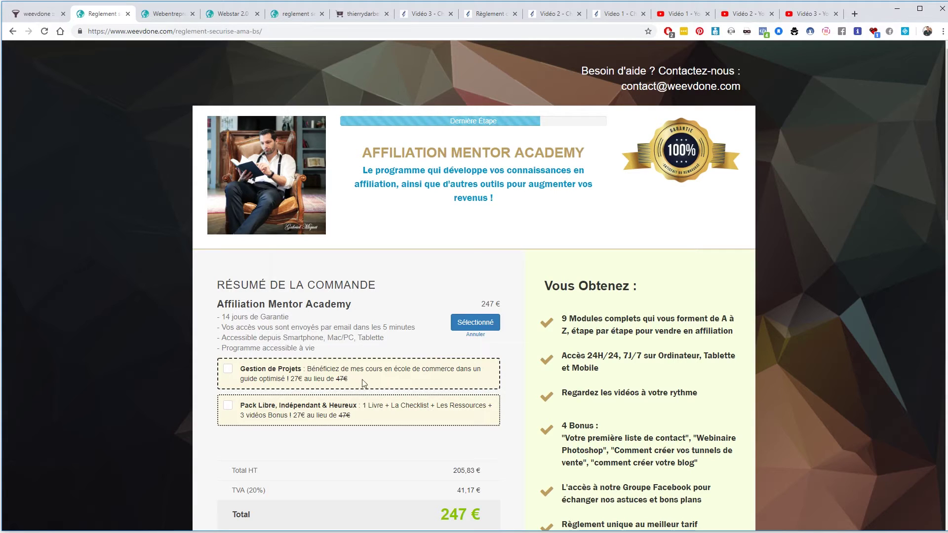
drag(349, 380, 336, 380)
click(210, 408)
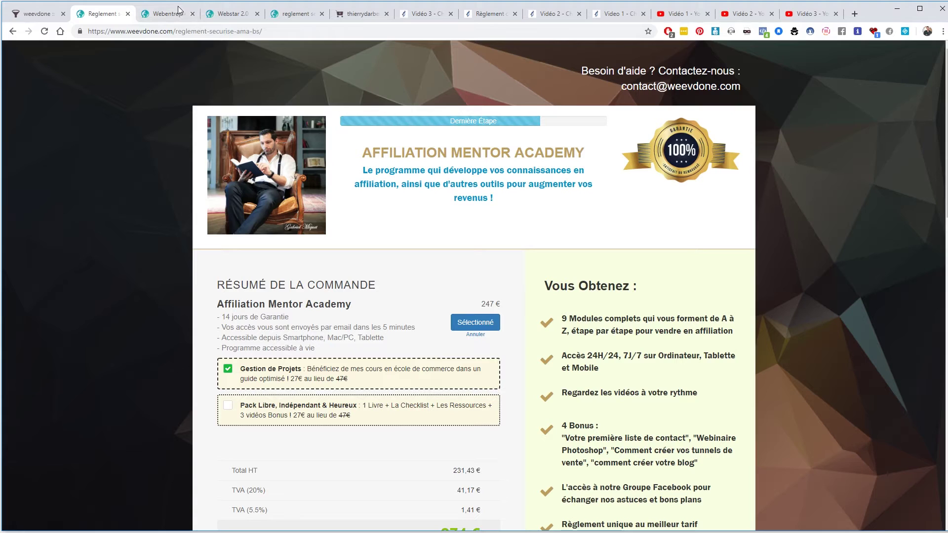
click(234, 14)
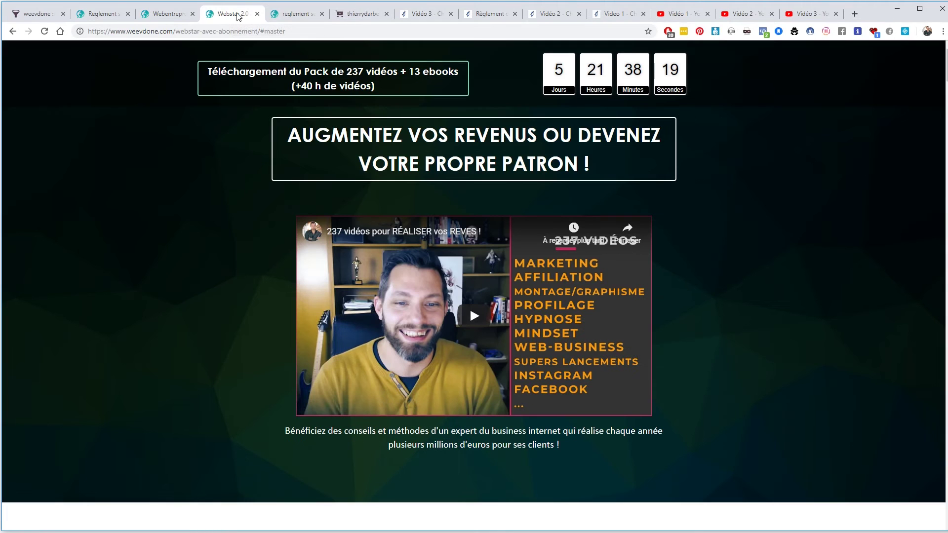
click(298, 15)
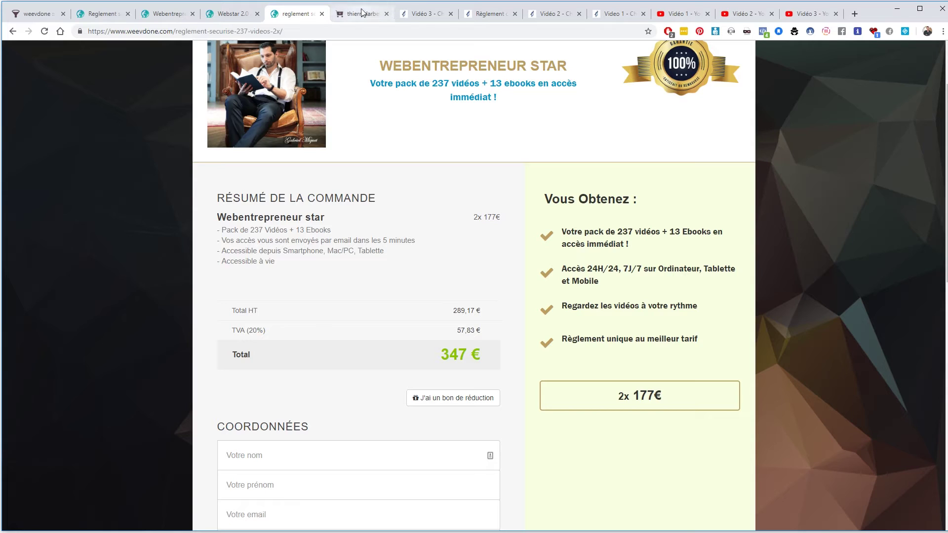
In LearnyBox, make "Power Yoga" bold in the Power Yoga product description, save it, and reload the 21-day challenge payment page
click(362, 14)
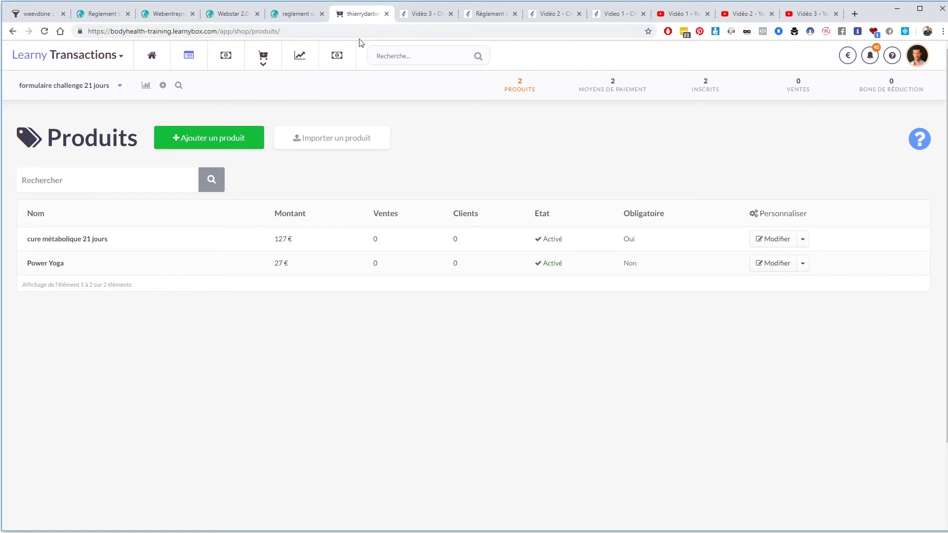
click(778, 265)
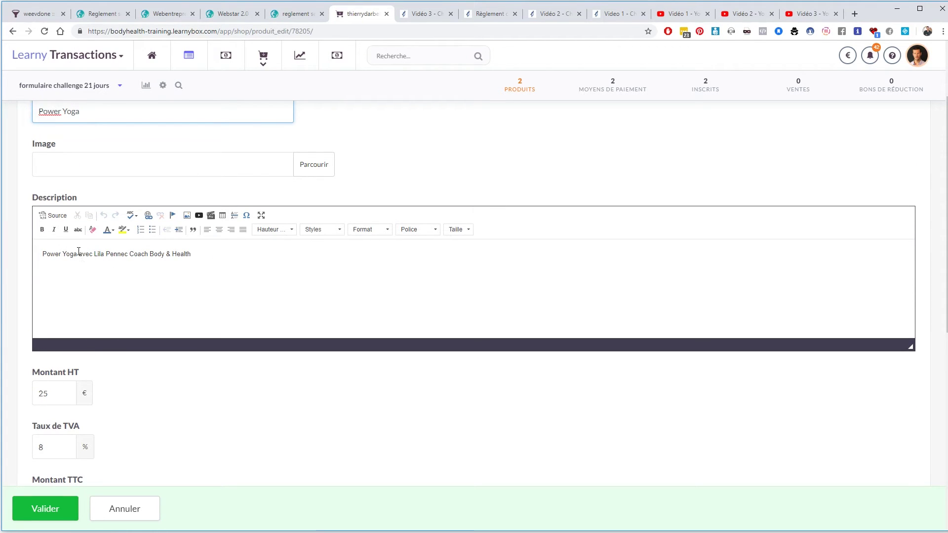
drag(79, 253, 31, 252)
click(42, 230)
click(145, 279)
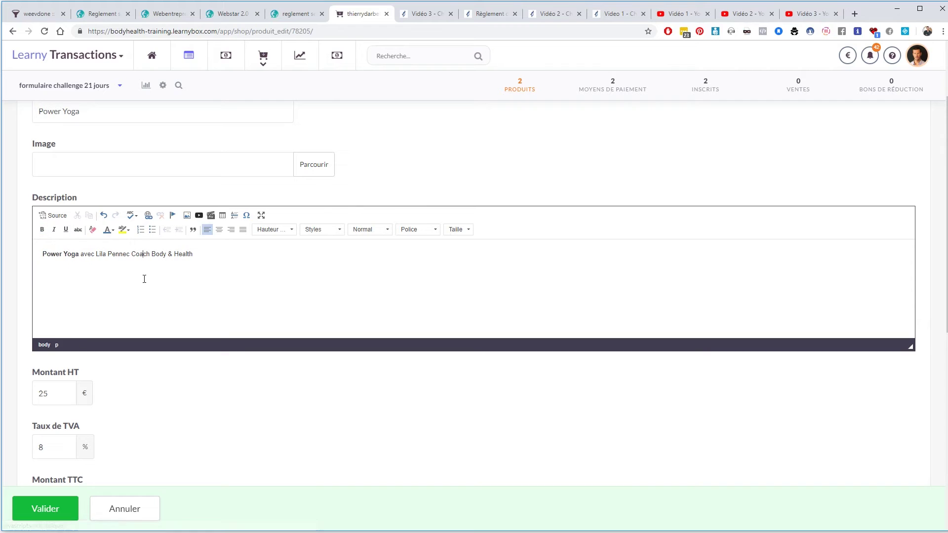
click(45, 509)
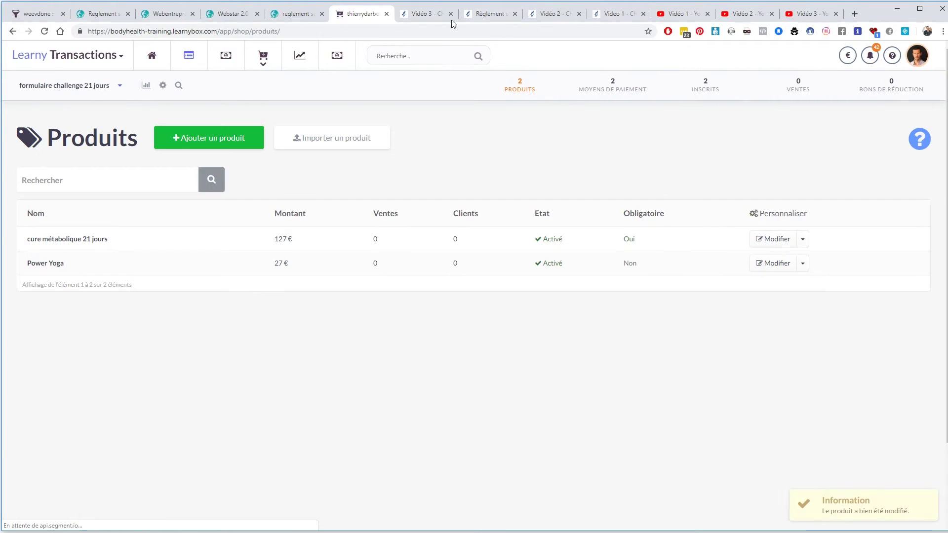
click(488, 15)
click(44, 32)
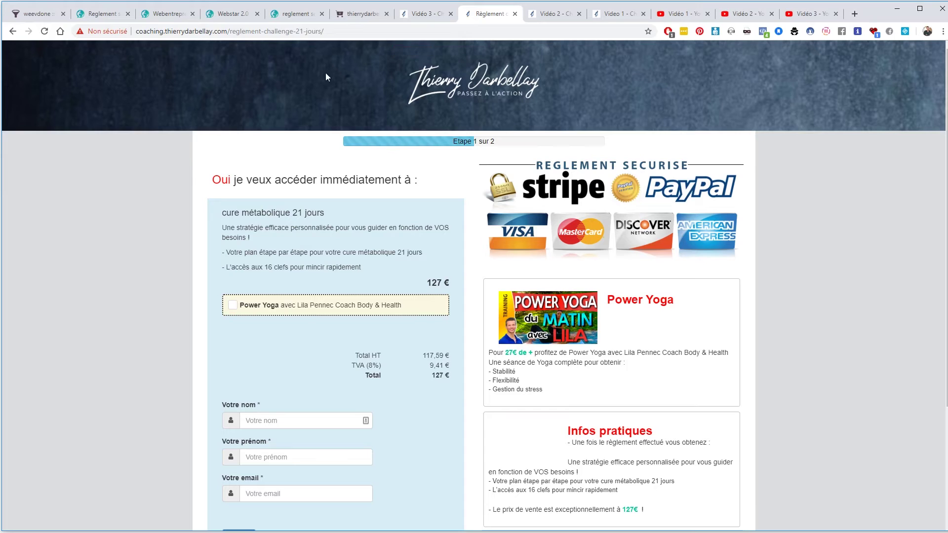
Review the Webentrepreneur star 2x 177€ order page from its header down to the payment methods as a layout example
click(311, 14)
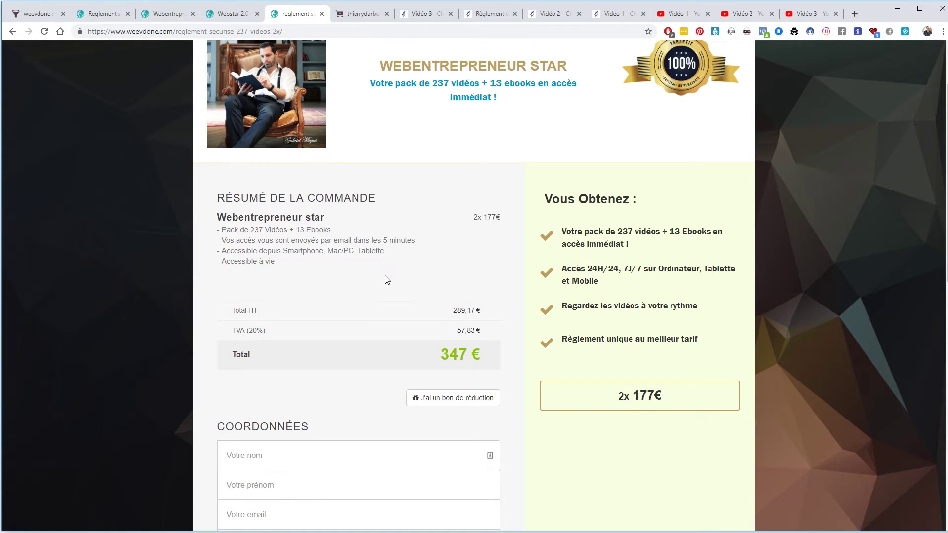
scroll(391, 306, up, 2)
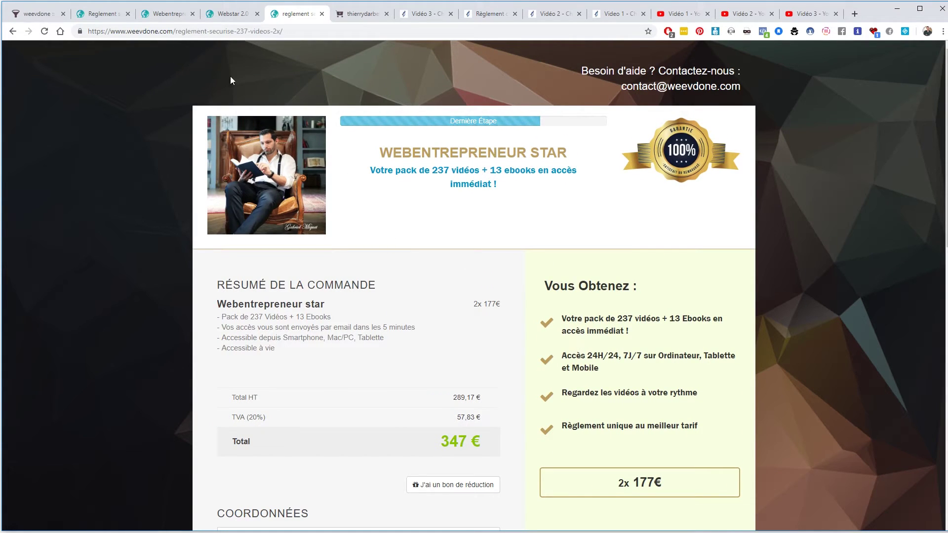
scroll(450, 359, down, 12)
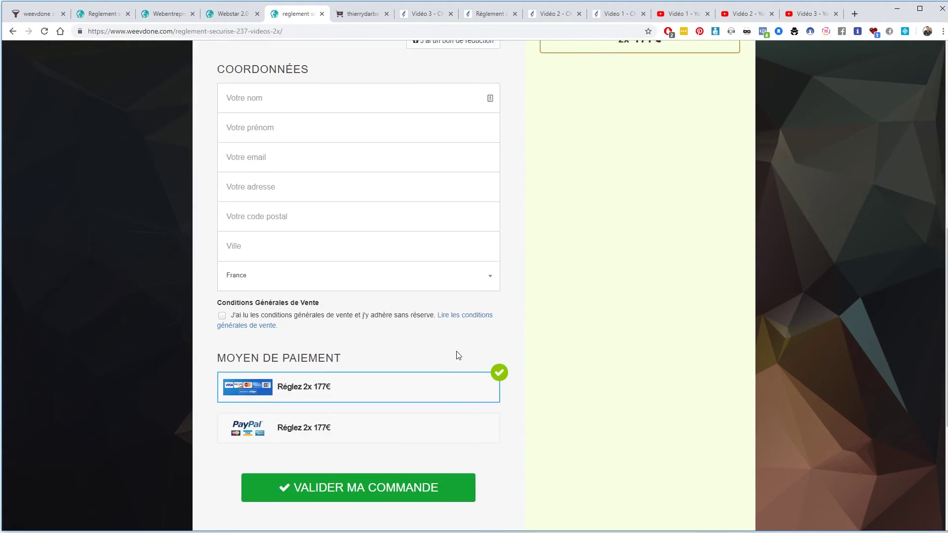
scroll(459, 355, up, 12)
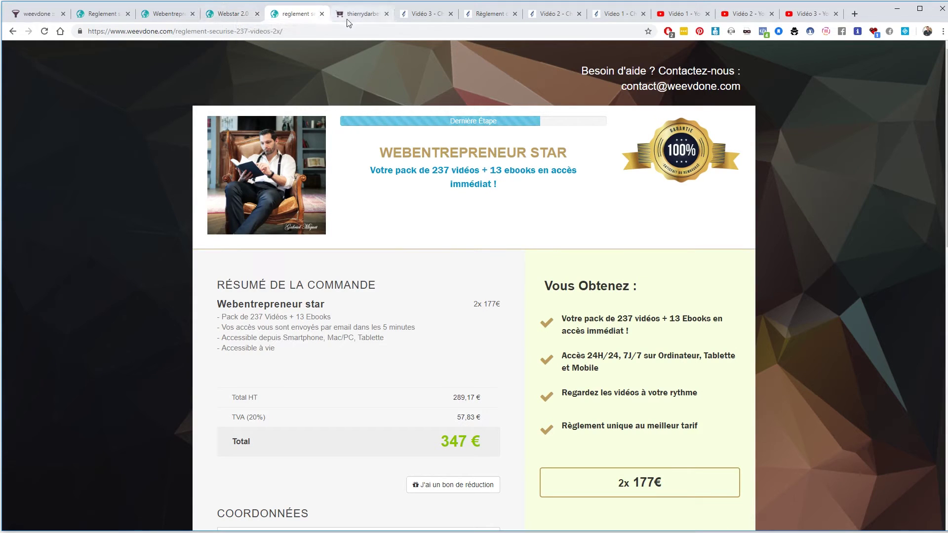
Revisit the 21-day challenge payment page and go back to the sales page that leads to it
click(357, 17)
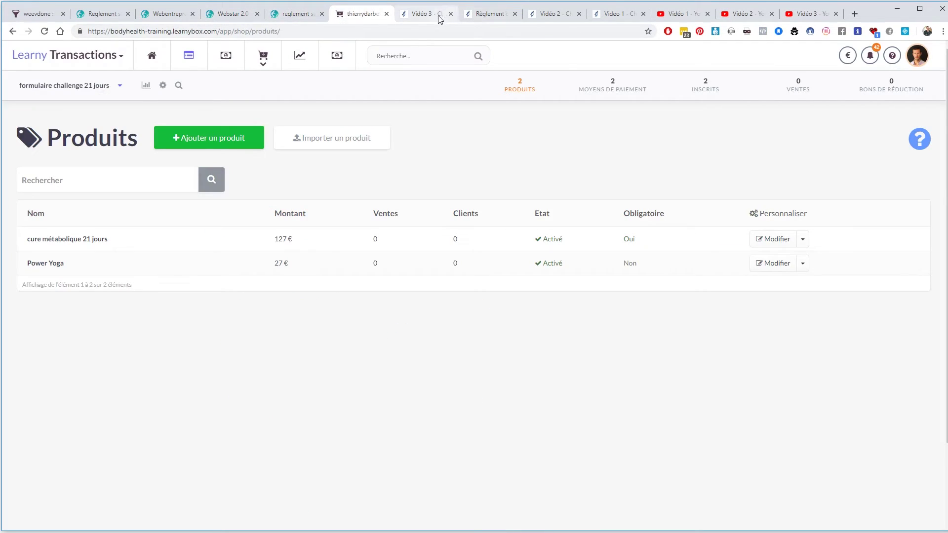
click(439, 16)
click(491, 16)
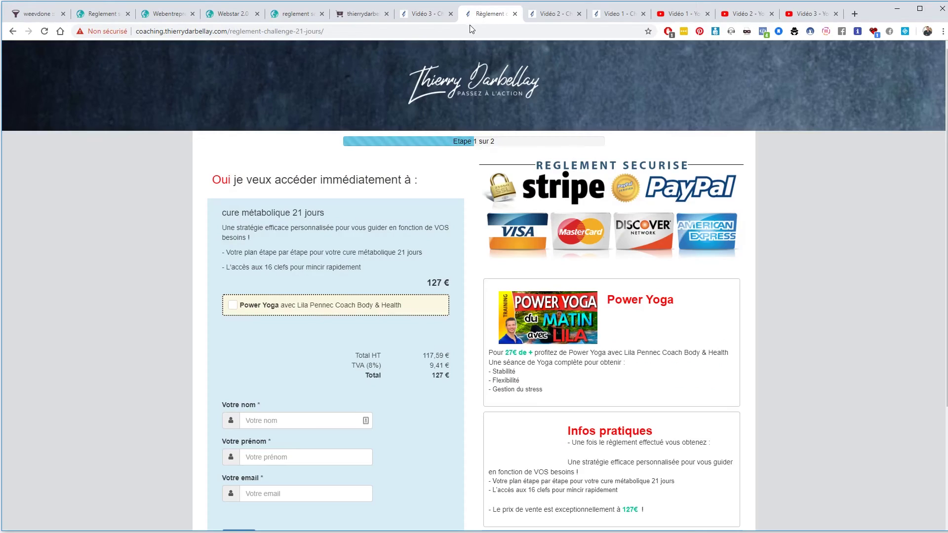
click(15, 35)
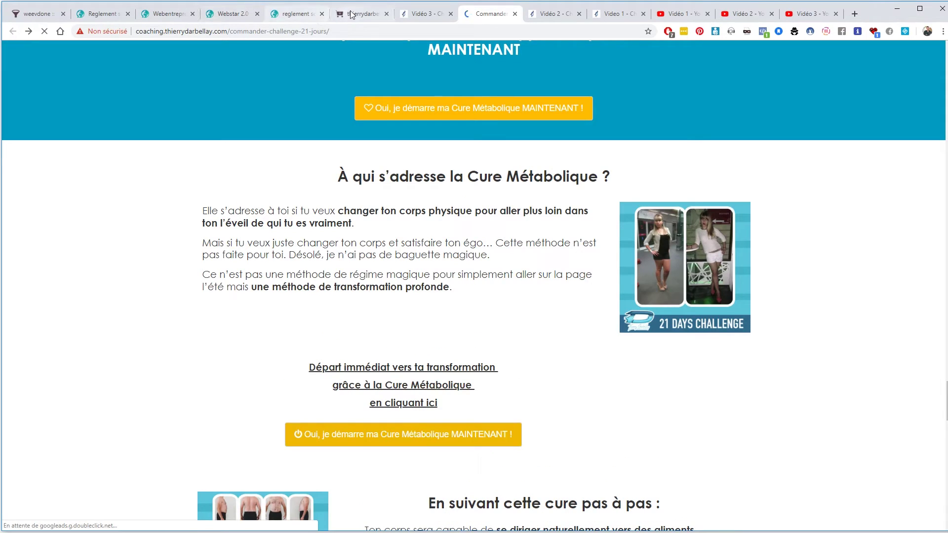
In LearnyBox, remove the bold from "Power Yoga" in its product description, deactivate its special offer display, and save the product
click(360, 14)
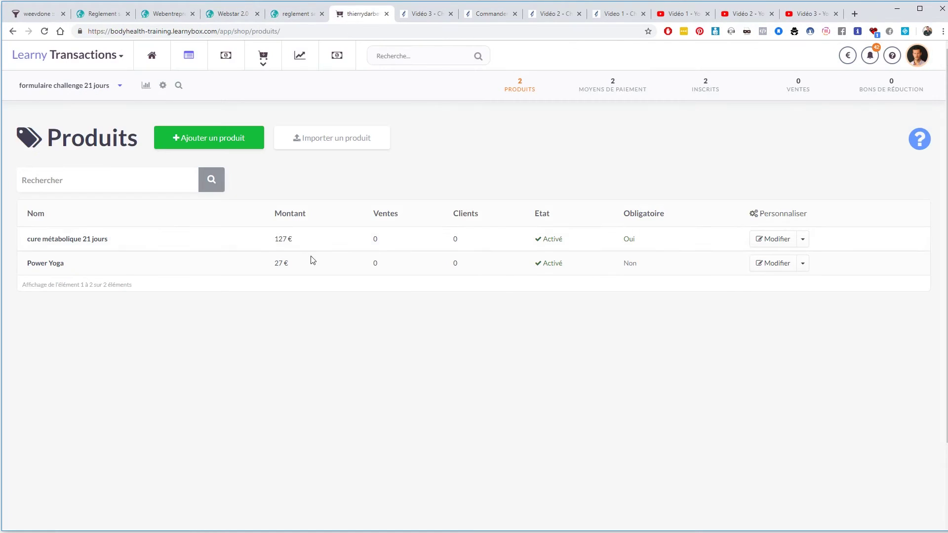
click(775, 265)
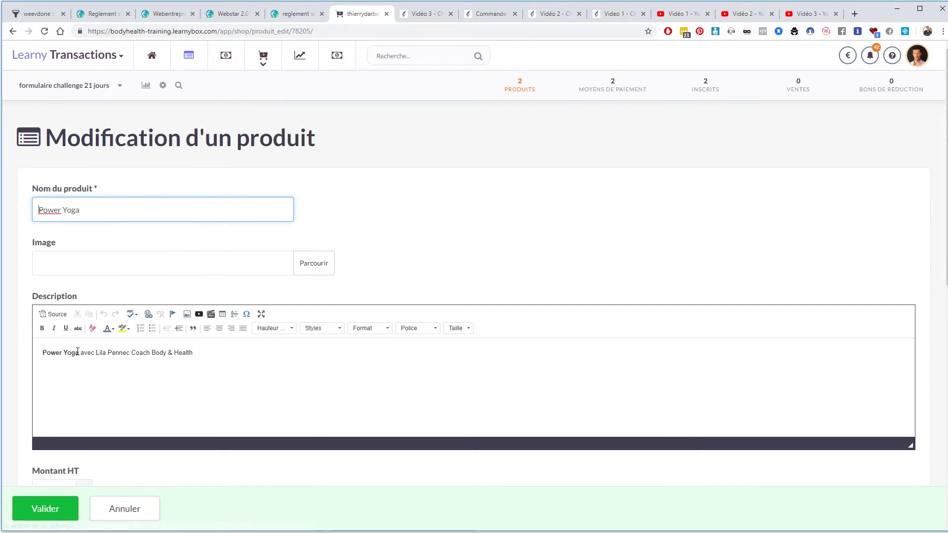
drag(78, 353, 42, 352)
click(42, 328)
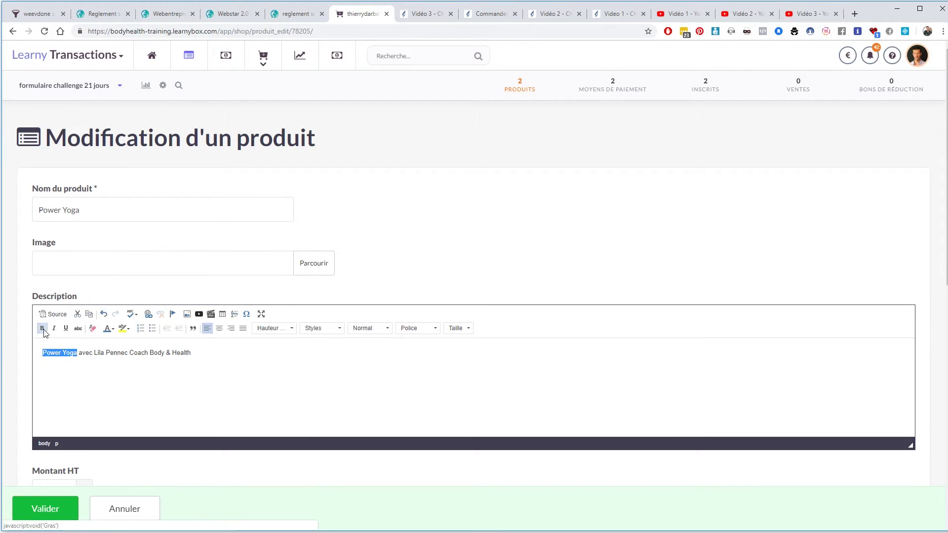
scroll(40, 343, down, 2)
click(41, 304)
scroll(41, 304, down, 8)
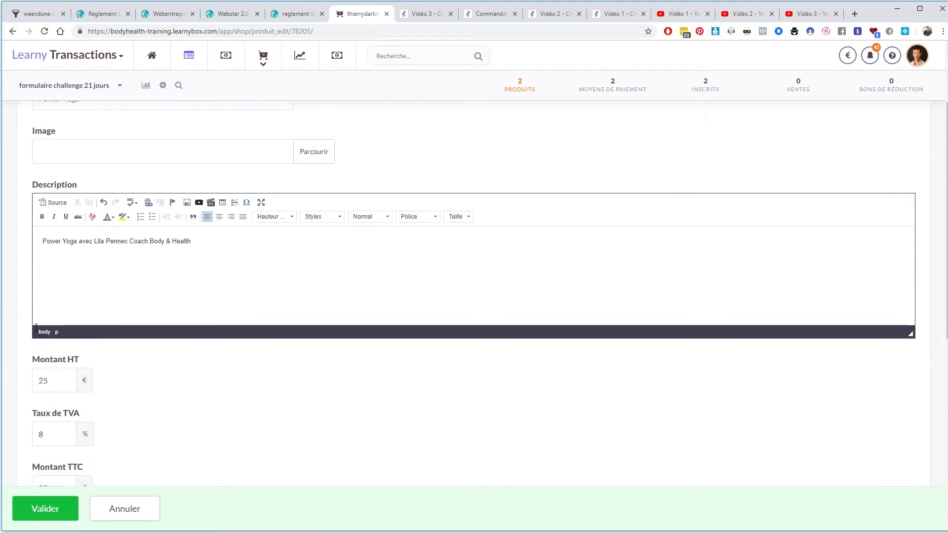
click(51, 365)
click(57, 401)
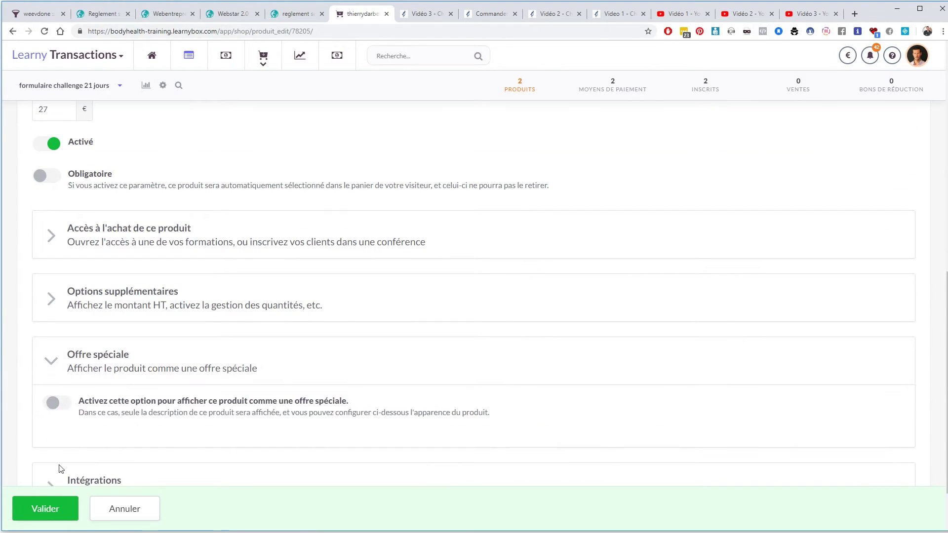
click(44, 509)
Open the payment page from the 21-day challenge sales page to check the Power Yoga product, and return to review the sales text
click(483, 15)
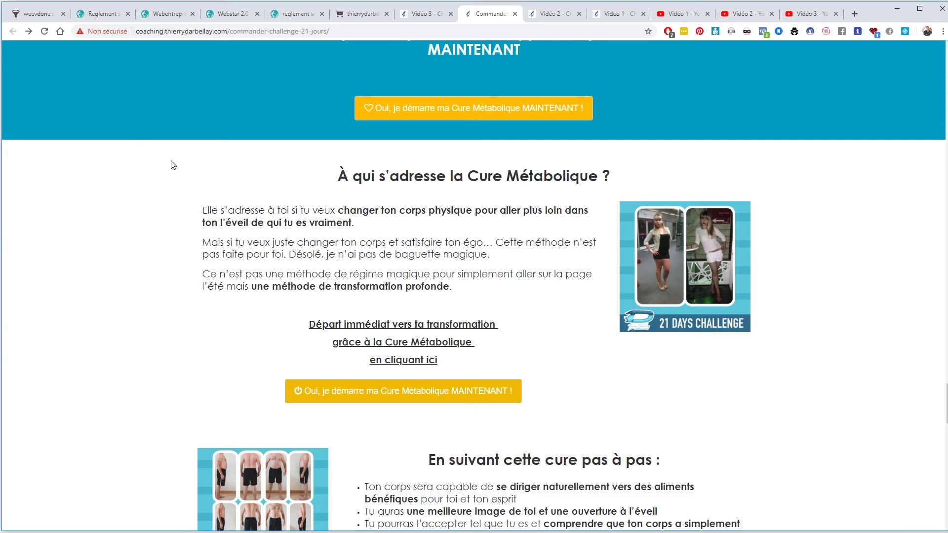
click(409, 392)
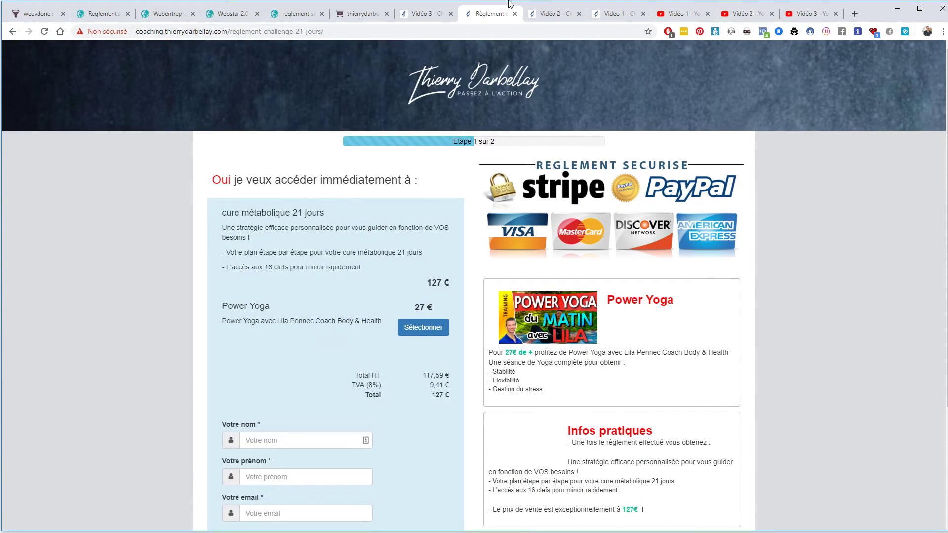
click(15, 32)
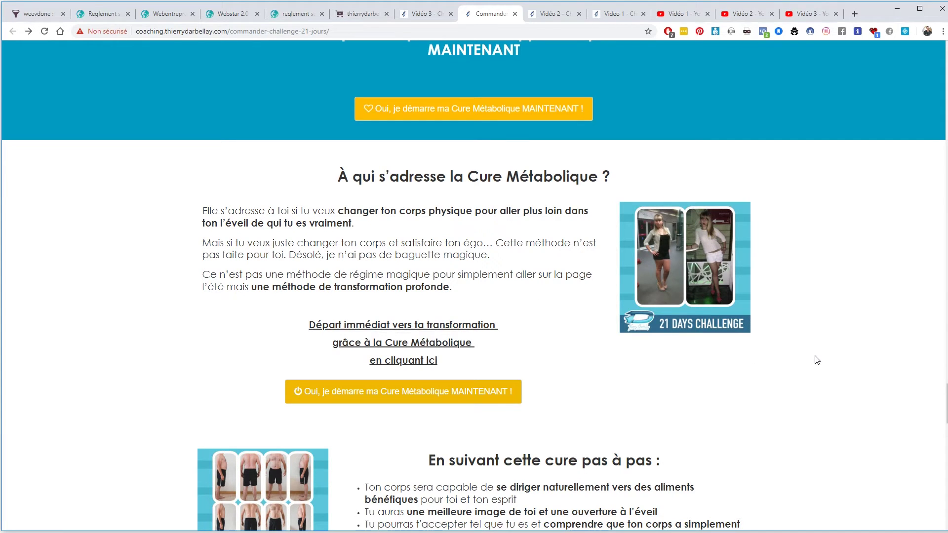
drag(946, 422, 945, 271)
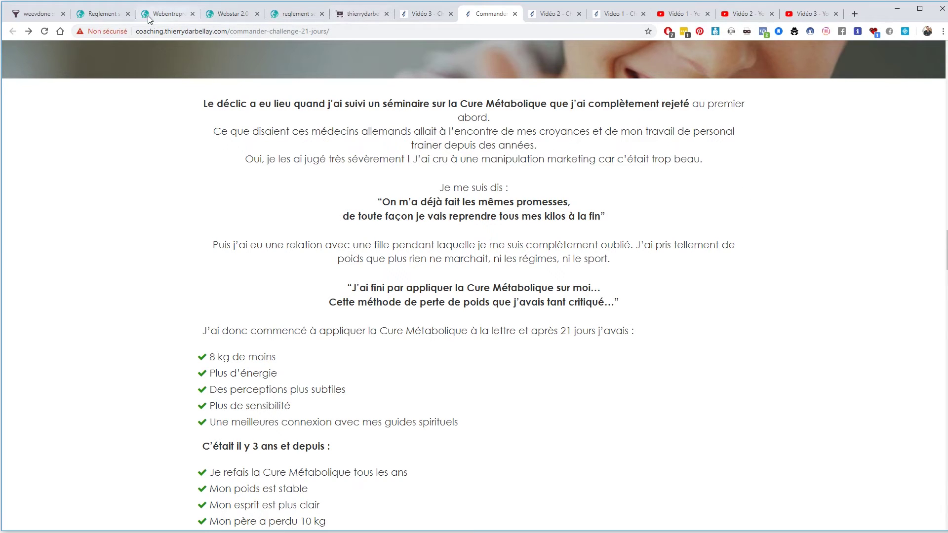
Examine the content sections above the pricing options on the Webentrepreneur Star sales page as an example
click(112, 15)
click(164, 14)
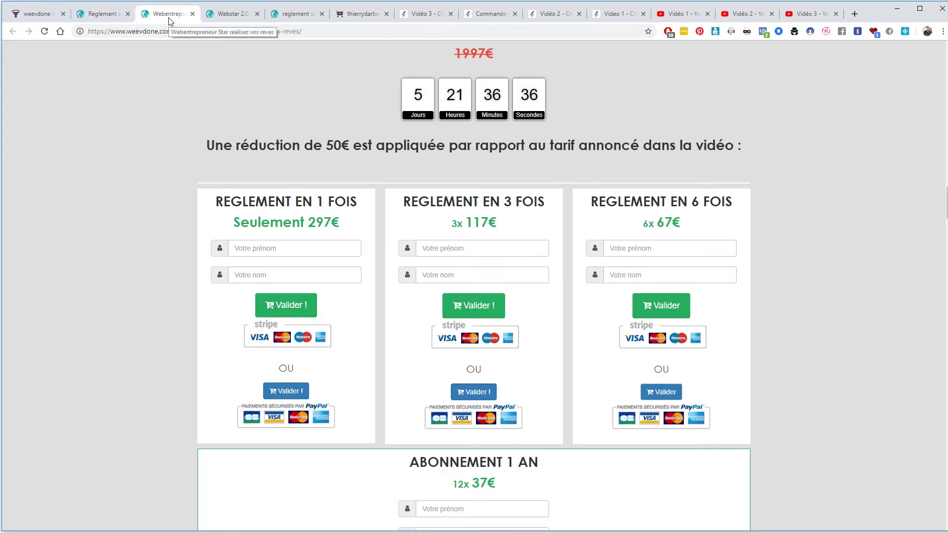
scroll(487, 298, up, 8)
scroll(486, 299, up, 6)
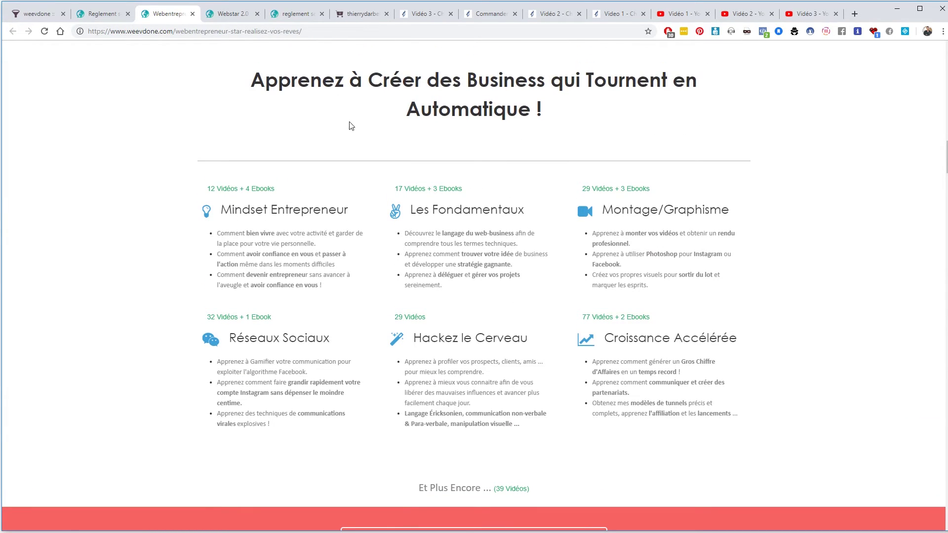
Return to the Blog Secret funnel in LearnyBox and open the AMA BS sales page
scroll(487, 161, up, 2)
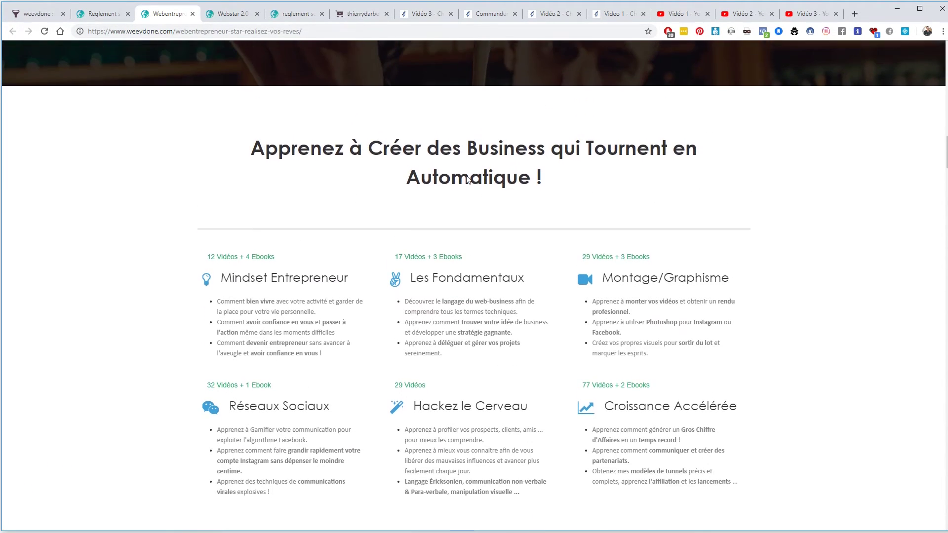
click(96, 14)
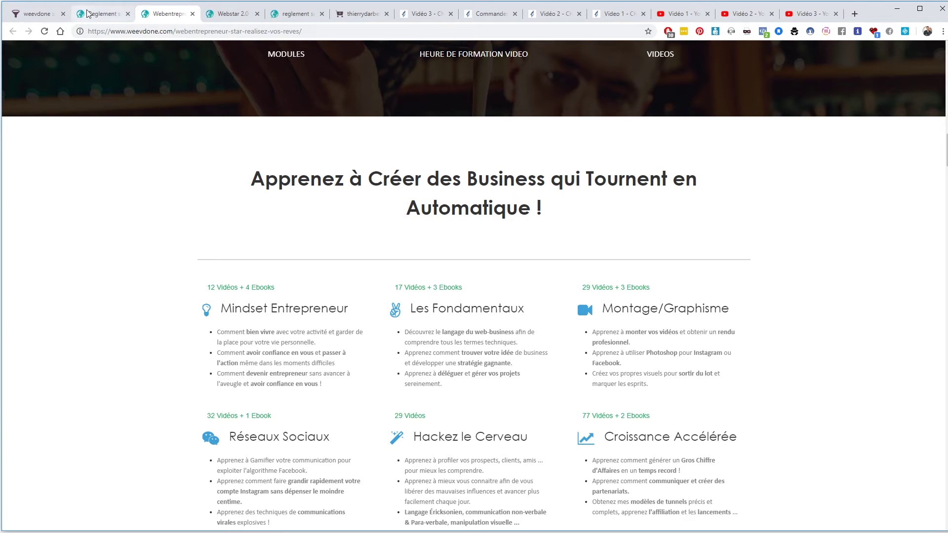
click(27, 14)
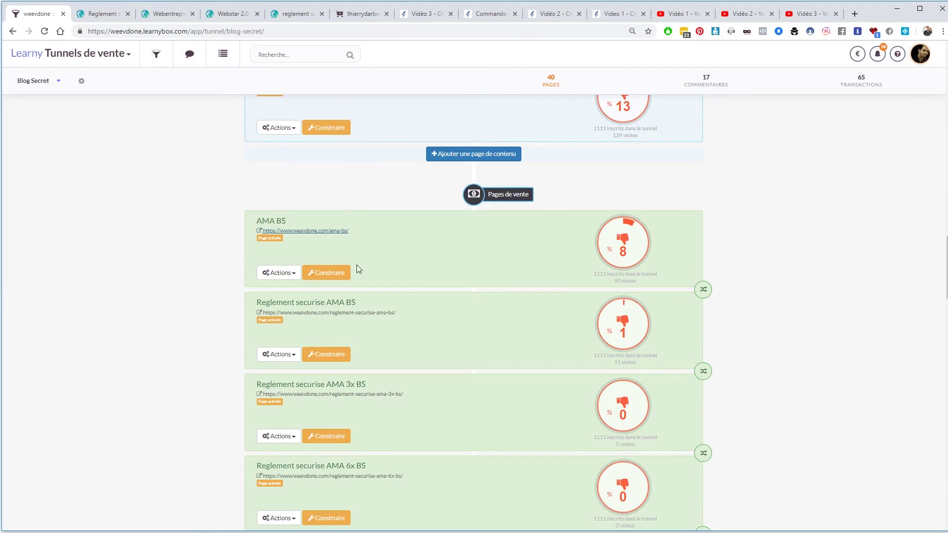
click(312, 231)
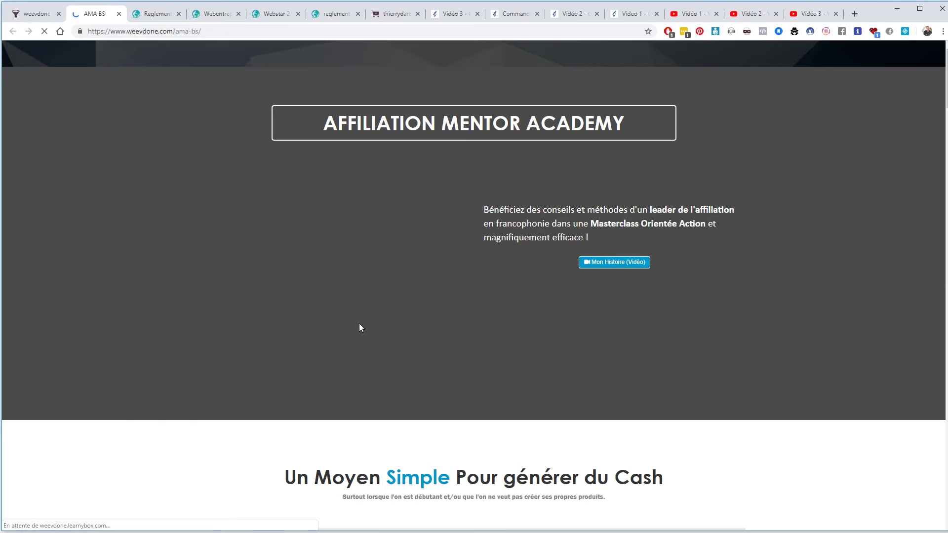
Skim the AMA BS sales page from its introduction to the pricing block, return to its header, and dismiss the discount-code popup
scroll(361, 326, down, 8)
scroll(341, 325, down, 15)
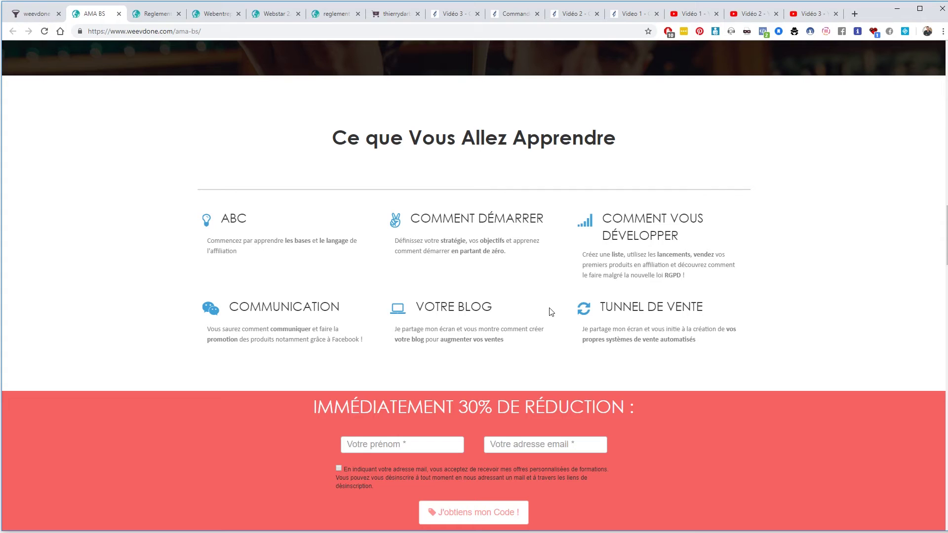
scroll(553, 312, down, 8)
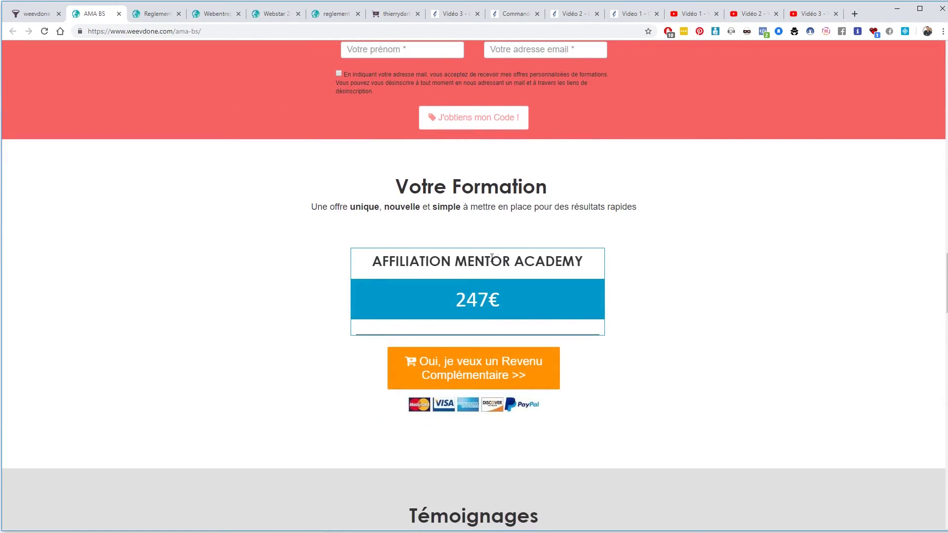
scroll(498, 300, up, 20)
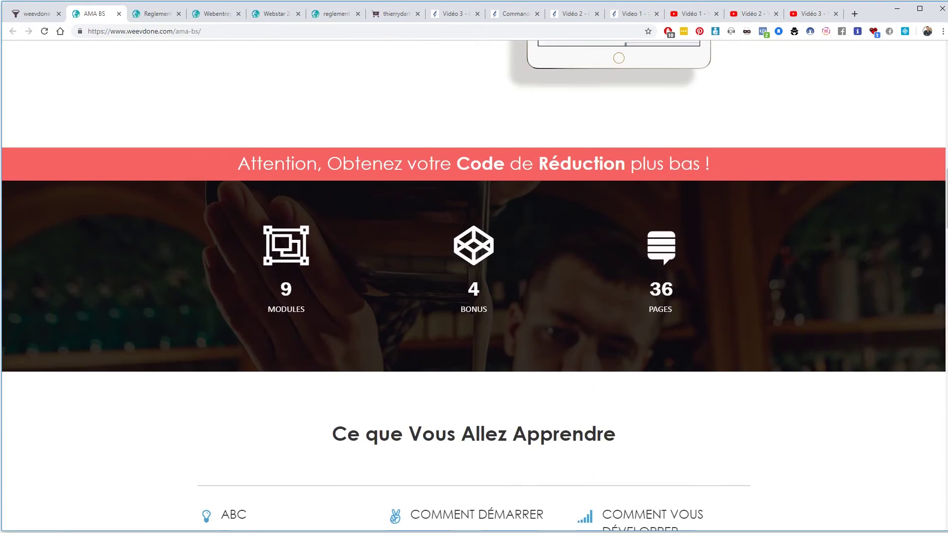
scroll(522, 301, up, 15)
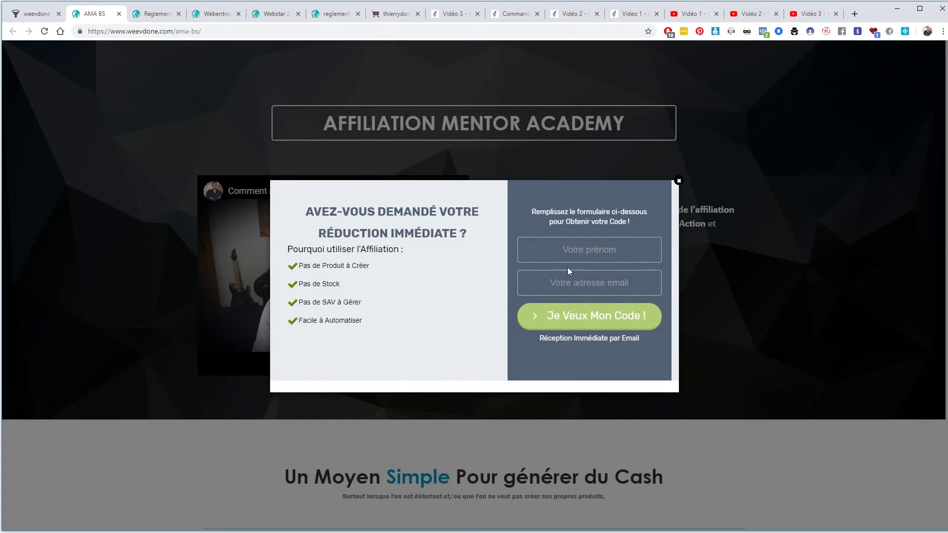
click(679, 181)
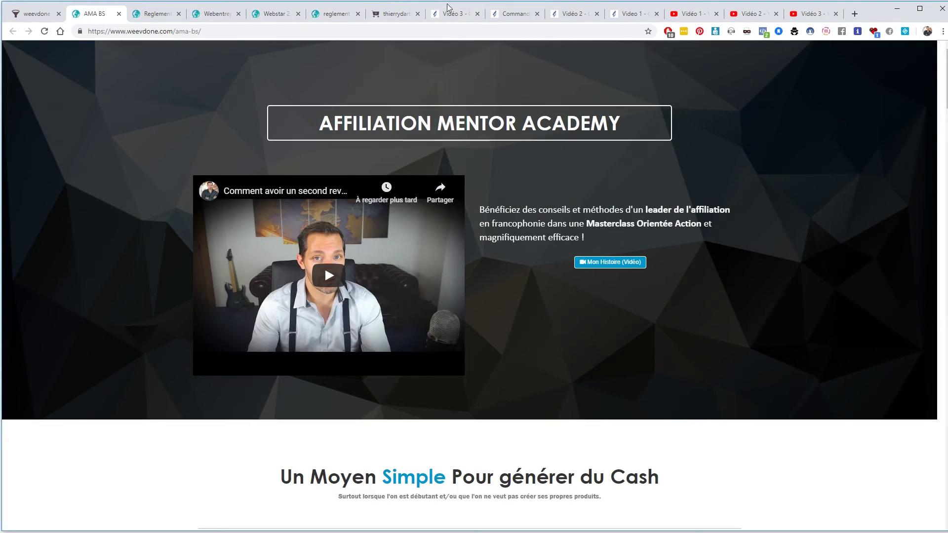
Switch to the 21-day challenge sales page and examine its personal story, benefit lists and "Reste avec moi si..." section
click(453, 14)
click(516, 13)
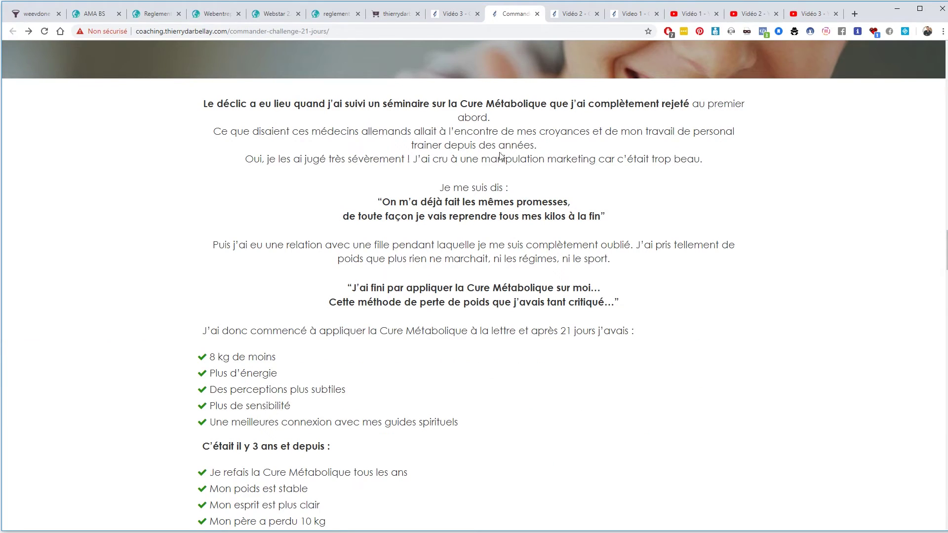
scroll(336, 89, down, 7)
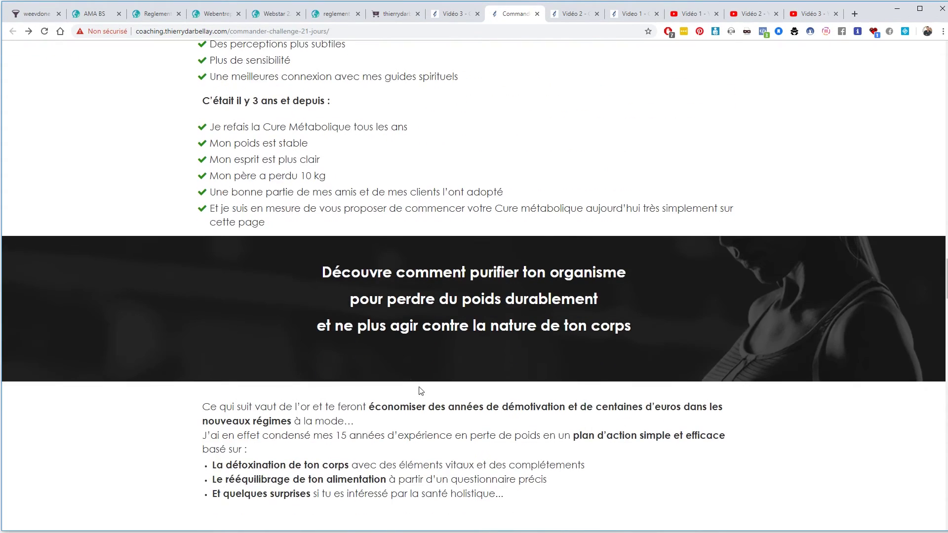
scroll(408, 426, up, 3)
scroll(410, 423, down, 1)
scroll(414, 422, up, 5)
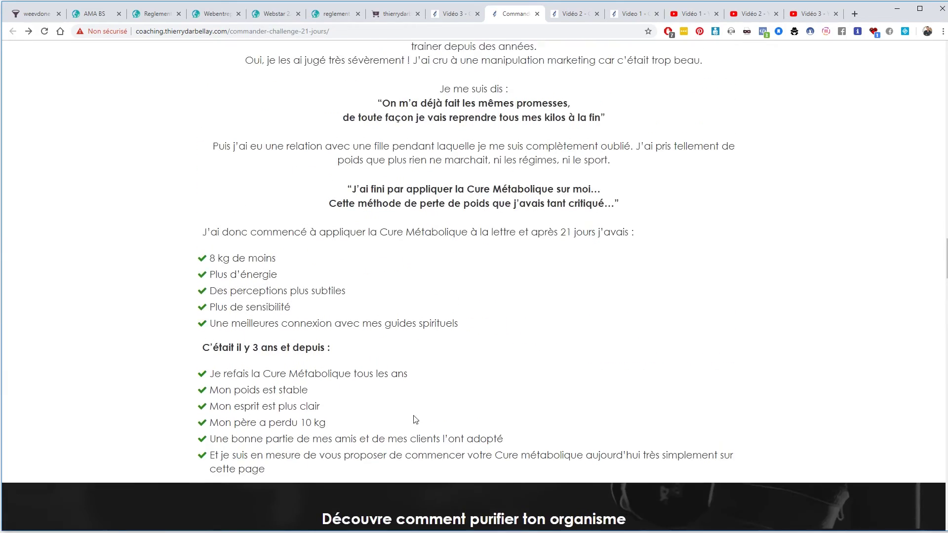
scroll(416, 420, up, 20)
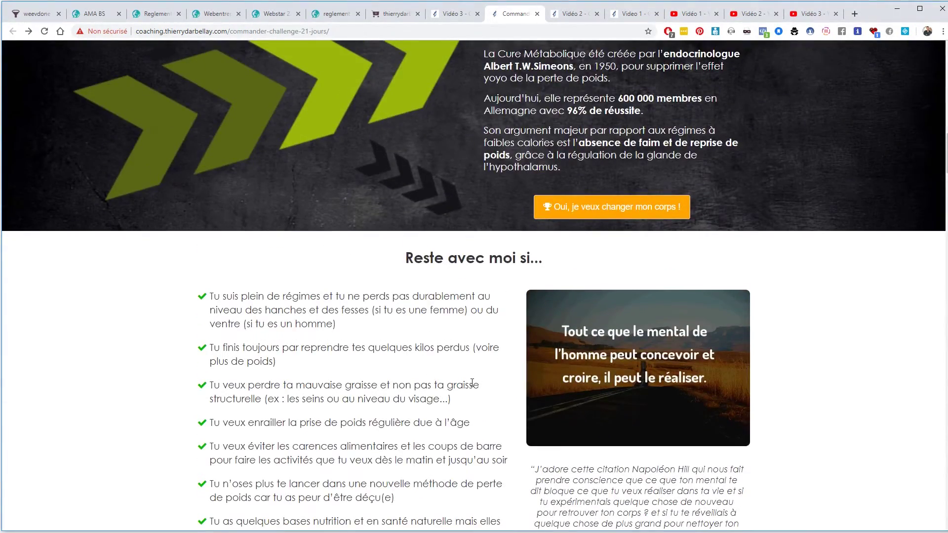
scroll(472, 382, down, 15)
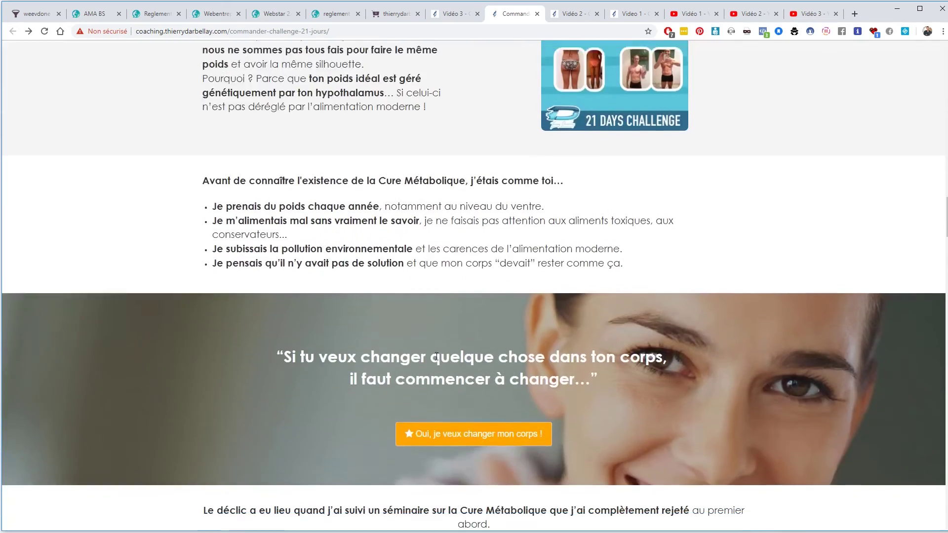
scroll(437, 357, down, 2)
scroll(444, 355, up, 10)
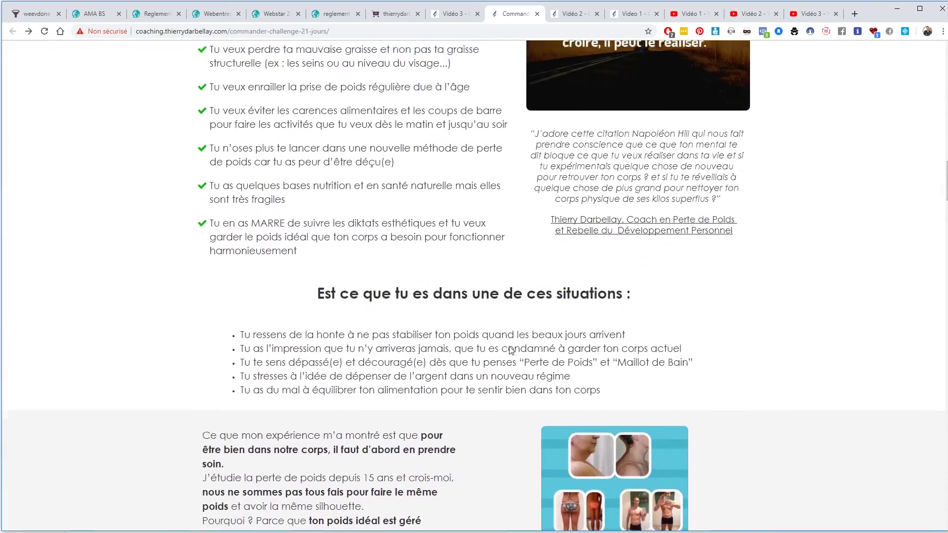
scroll(511, 351, up, 5)
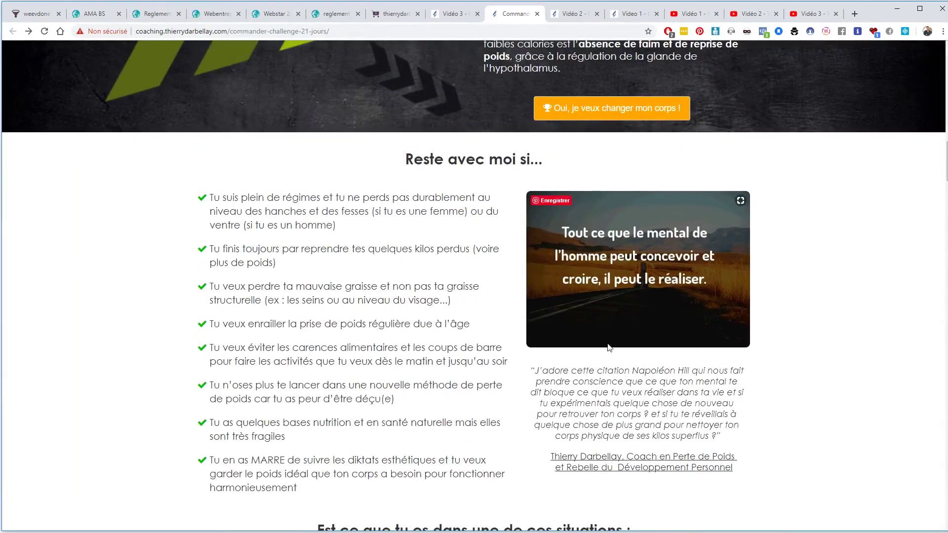
Gauge the full length of the 21-day challenge sales page, from its header through the cure pillars and bonuses to the footer
scroll(609, 348, down, 20)
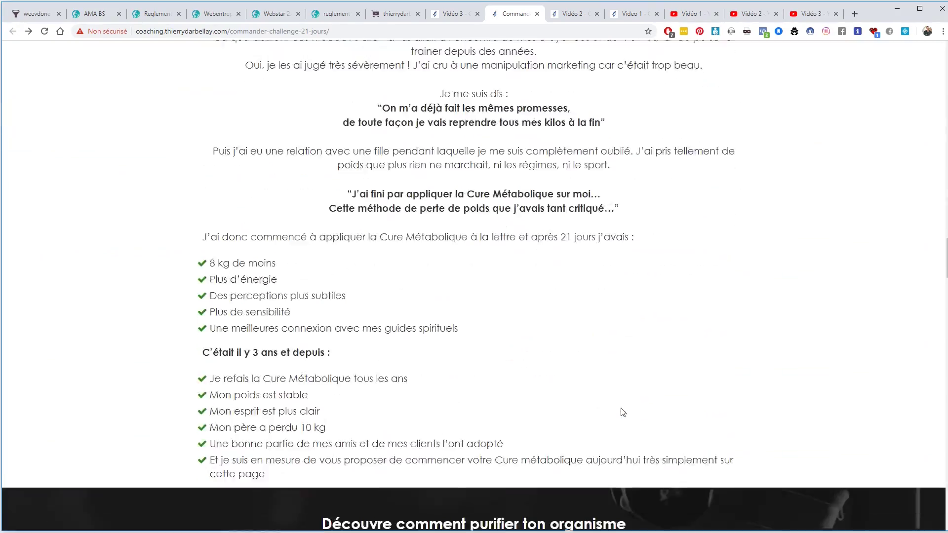
scroll(623, 413, down, 20)
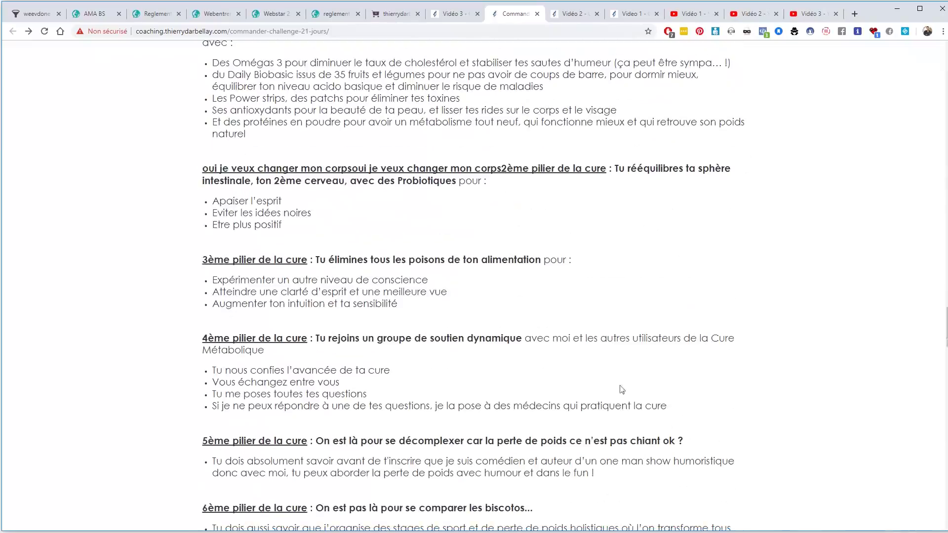
scroll(392, 402, down, 15)
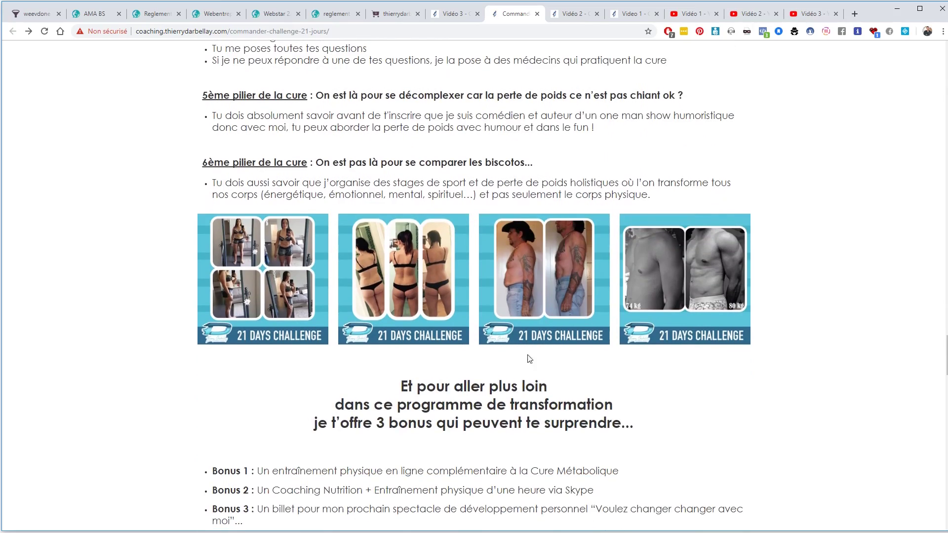
scroll(507, 437, down, 12)
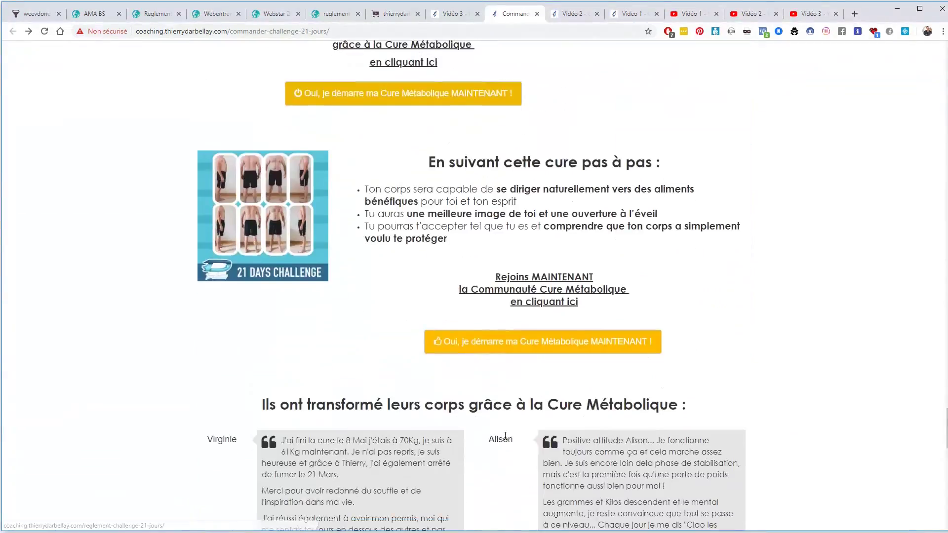
scroll(535, 385, up, 20)
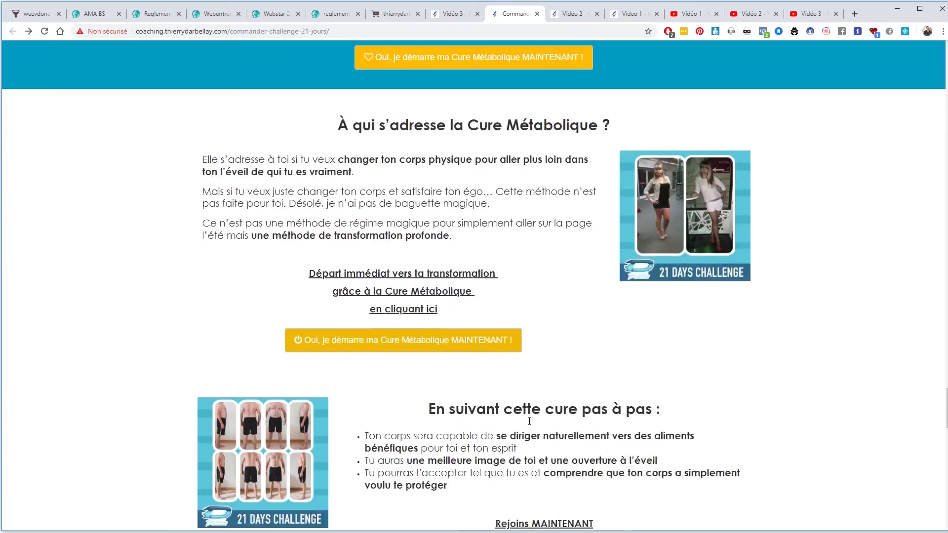
scroll(531, 424, up, 20)
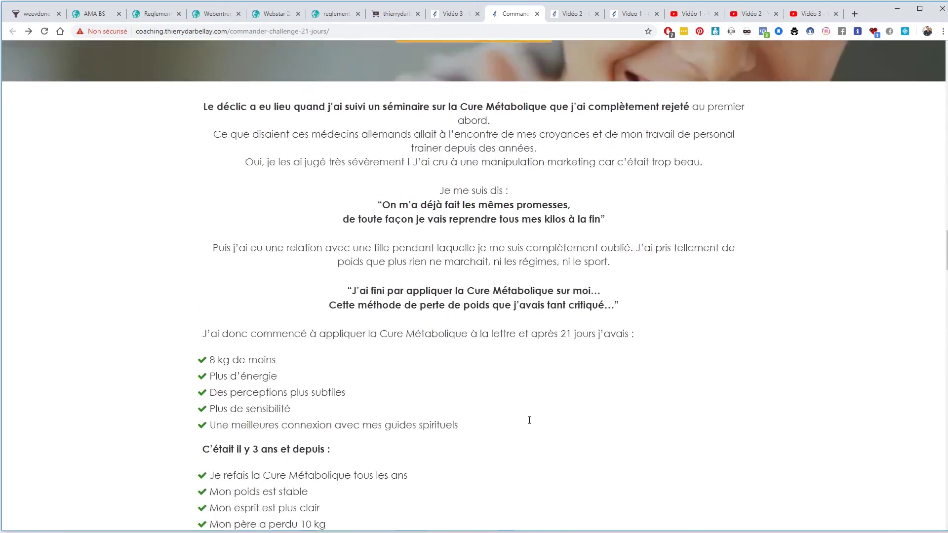
scroll(528, 420, up, 20)
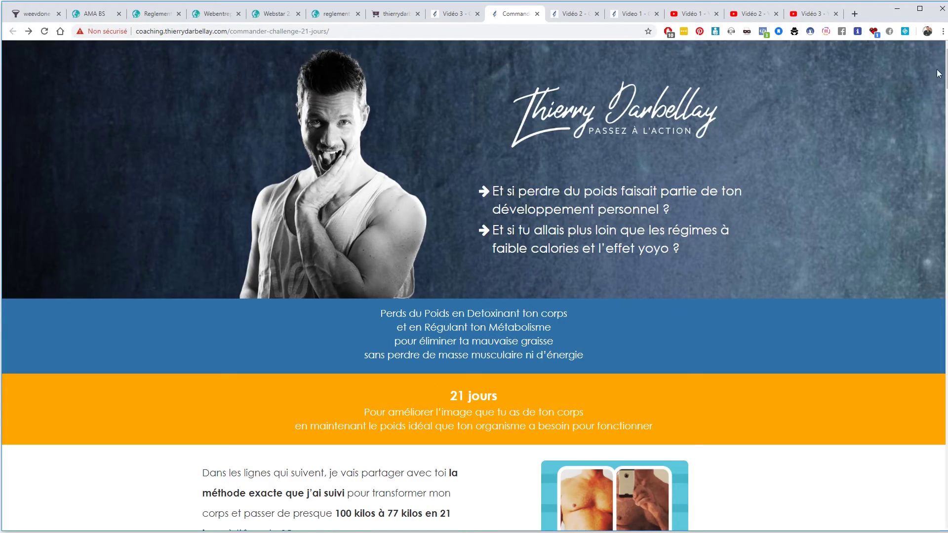
drag(945, 69, 945, 504)
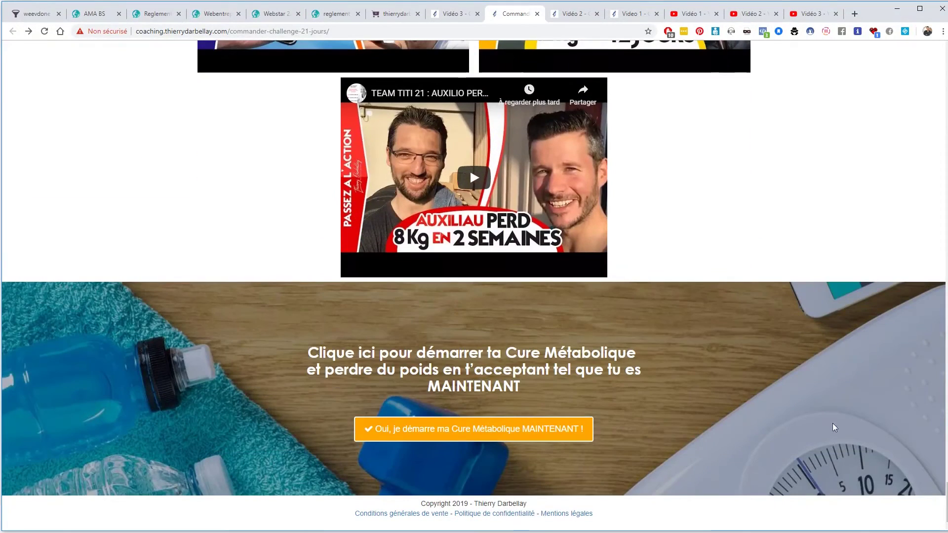
Go back to the AMA BS sales page and examine its sections from the header video through "Ce que Vous Allez Apprendre"
click(118, 18)
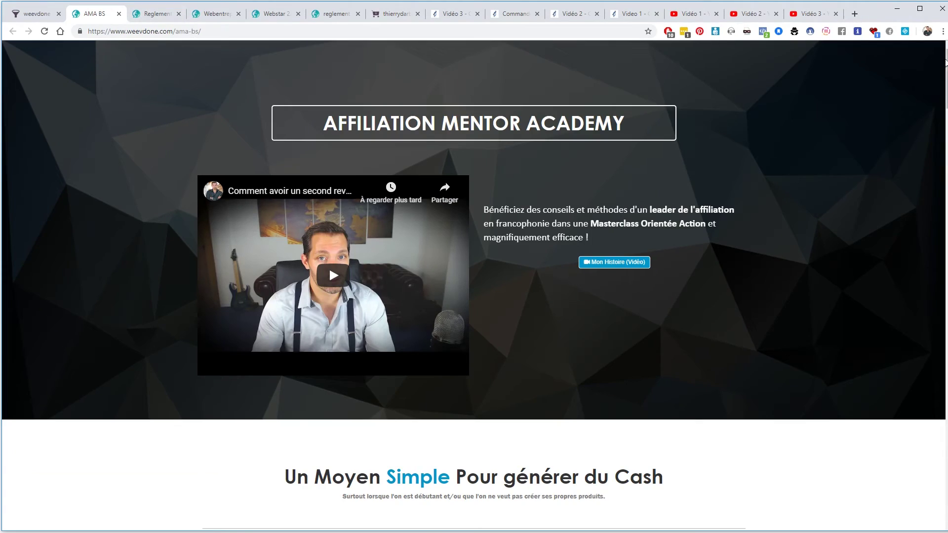
mouse_move(945, 79)
mouse_down()
mouse_move(945, 154)
mouse_move(945, 79)
mouse_up()
click(44, 31)
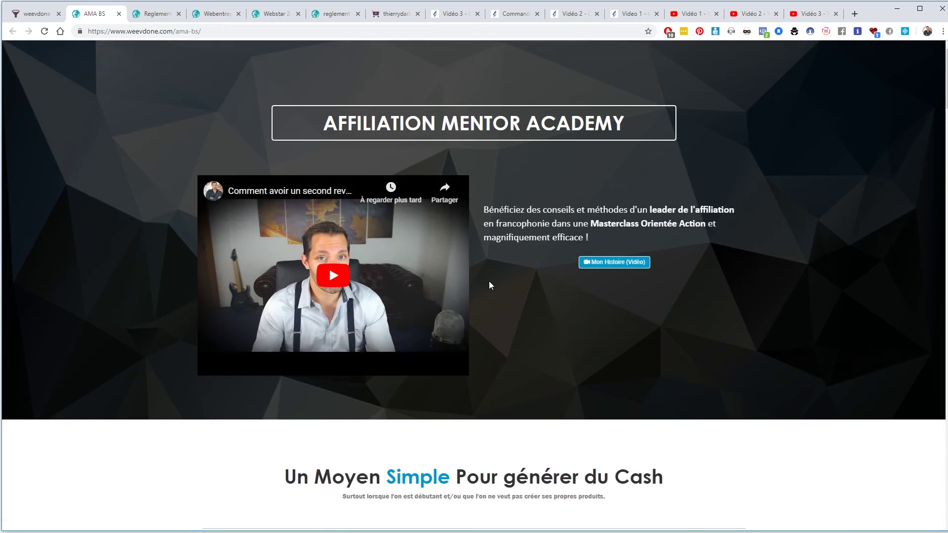
scroll(499, 285, down, 3)
scroll(499, 285, down, 1)
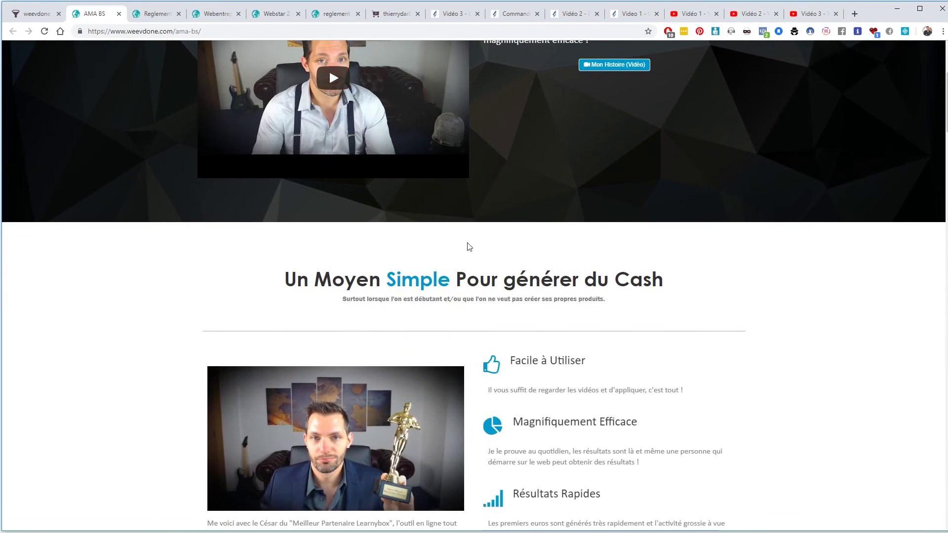
scroll(266, 309, down, 3)
scroll(280, 310, down, 10)
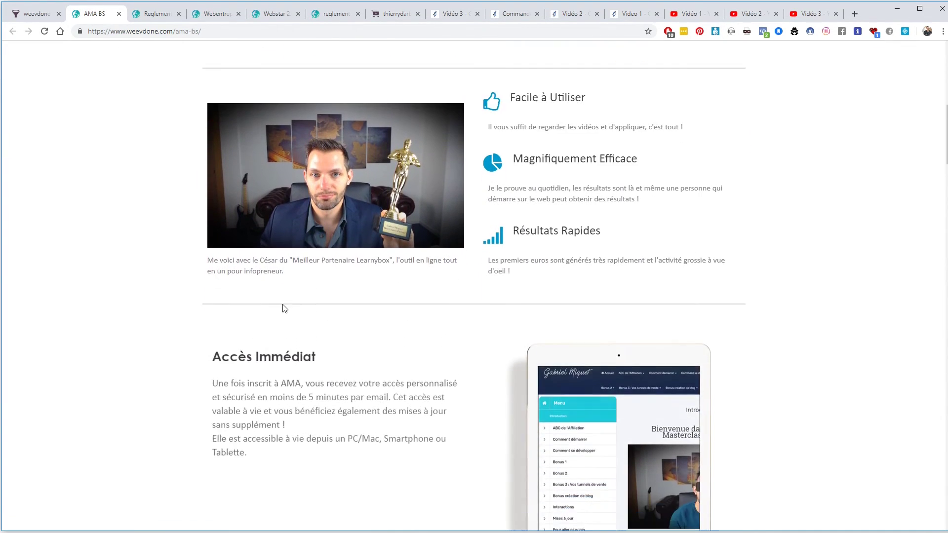
scroll(286, 310, down, 6)
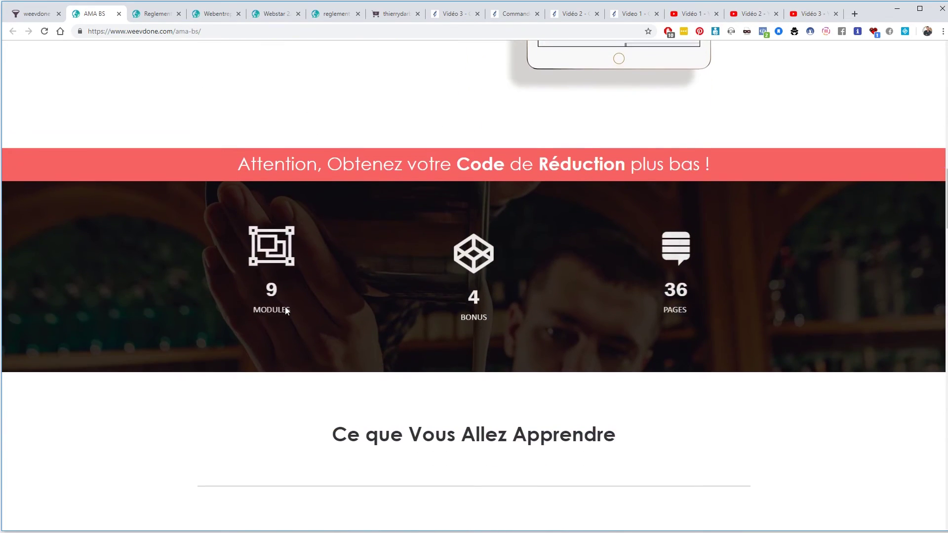
scroll(354, 297, down, 6)
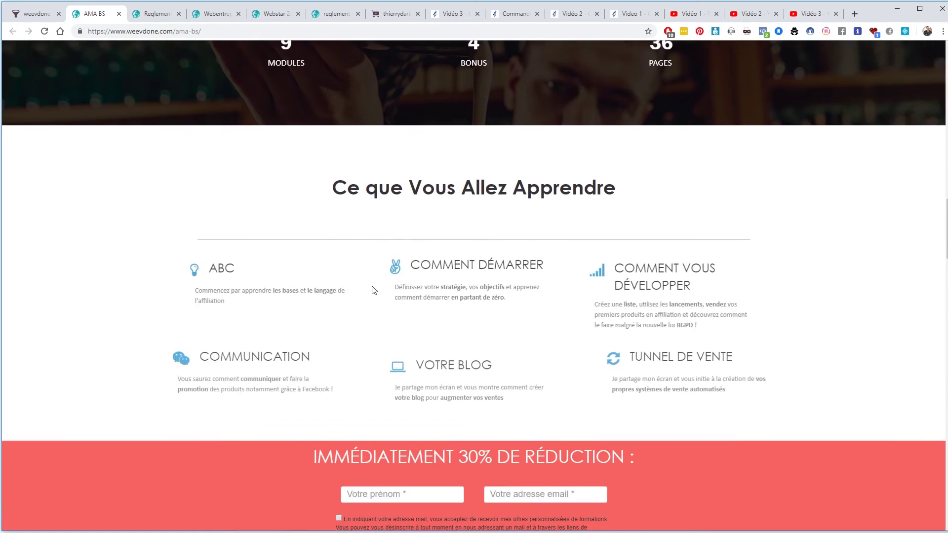
scroll(372, 291, down, 1)
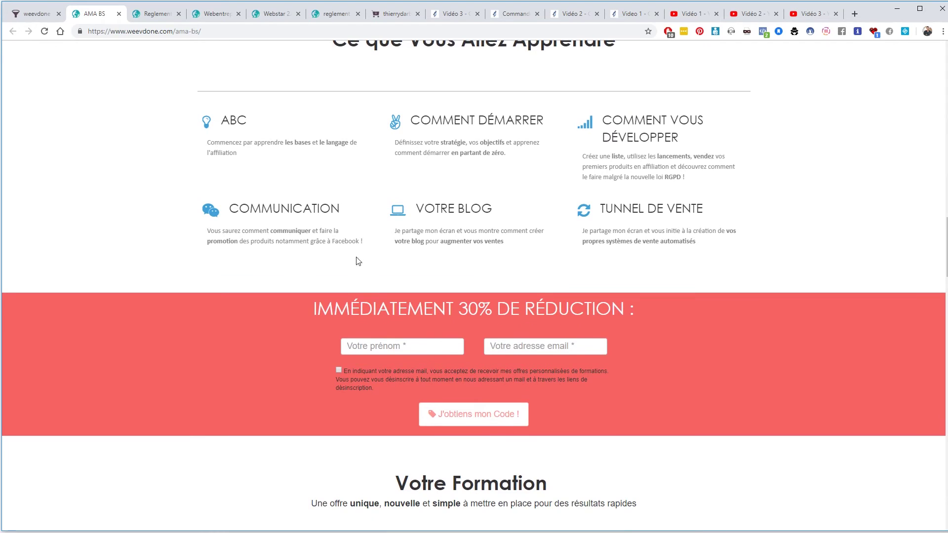
Examine the AMA BS page's discount form, "Votre Formation" pricing block, testimonials and customer comments down to the bonus section
scroll(307, 235, down, 2)
scroll(310, 232, down, 2)
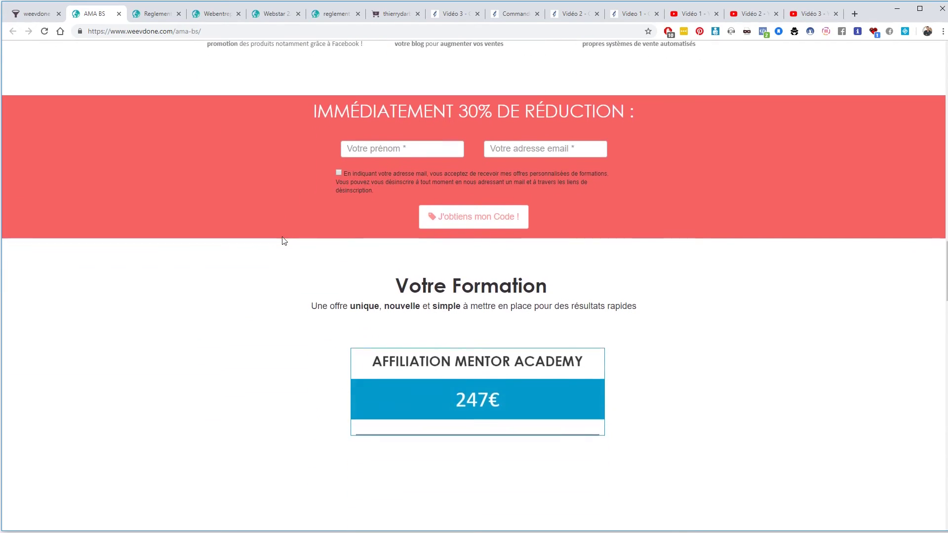
scroll(289, 250, down, 4)
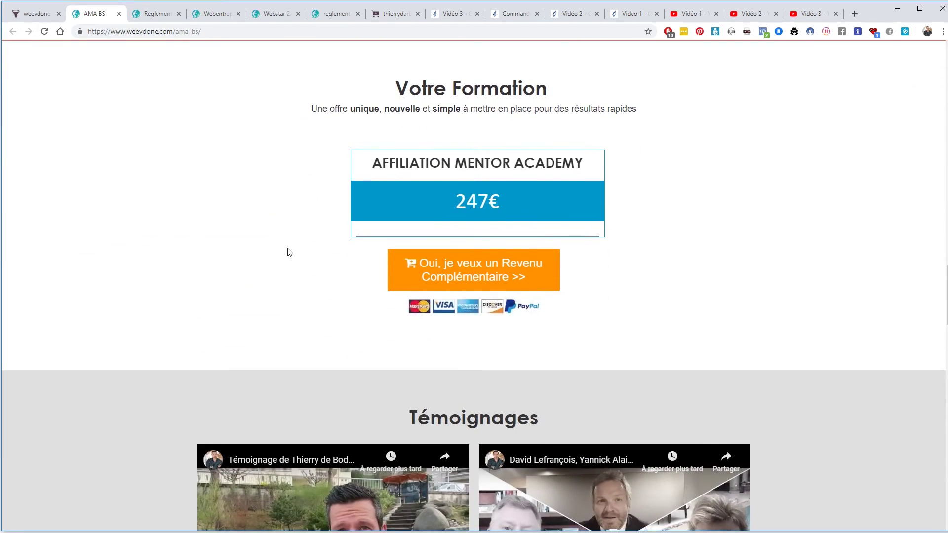
scroll(292, 250, down, 5)
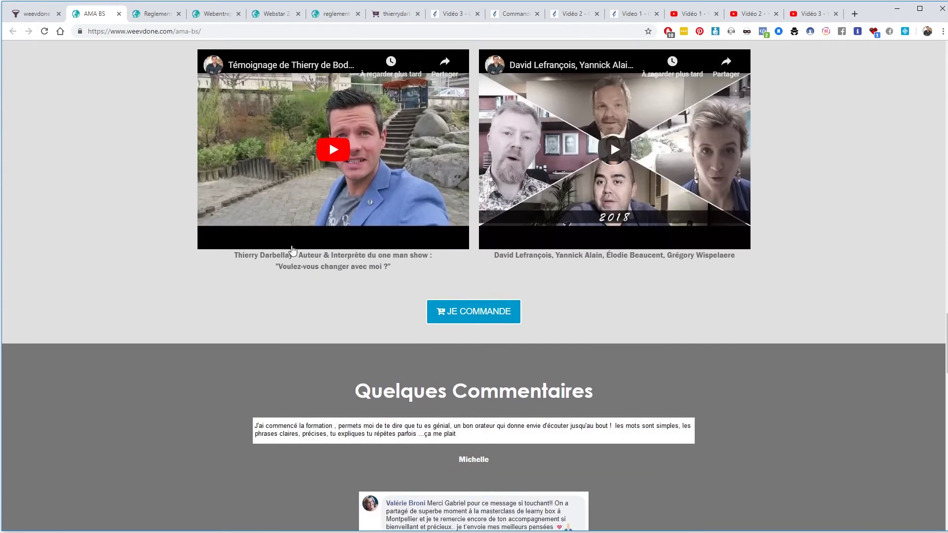
scroll(293, 250, down, 7)
scroll(293, 251, down, 10)
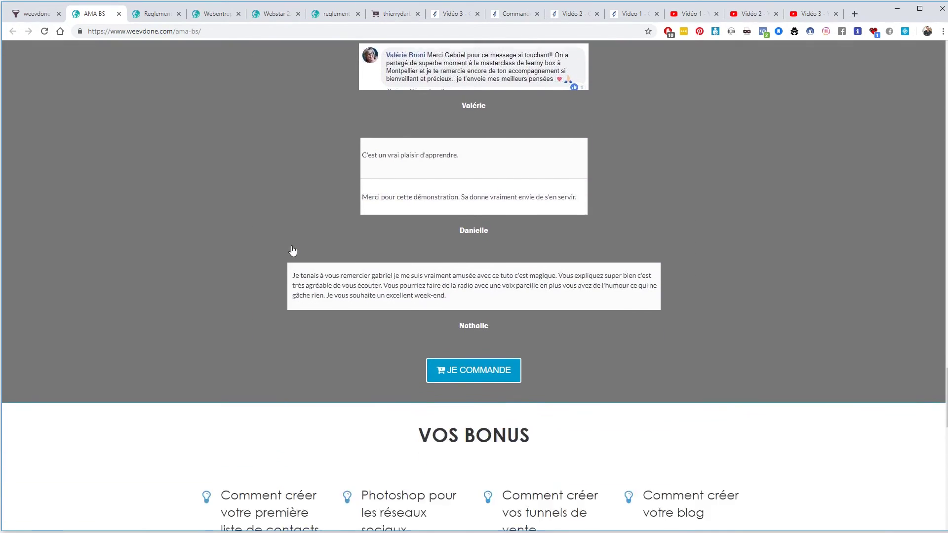
Examine the AMA BS page's "Vos Bonus" and "Pourquoi le faire maintenant" sections down to the legal footer
scroll(293, 251, down, 5)
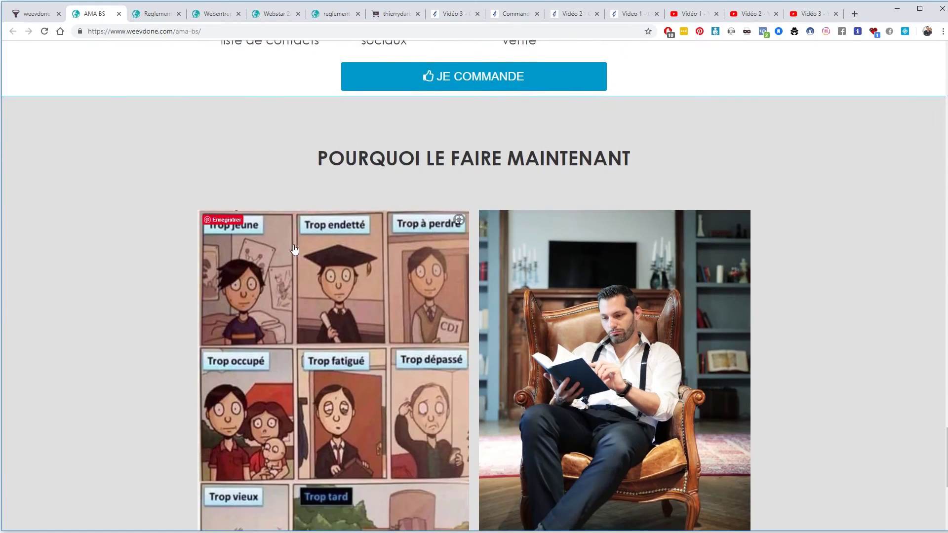
scroll(293, 237, up, 4)
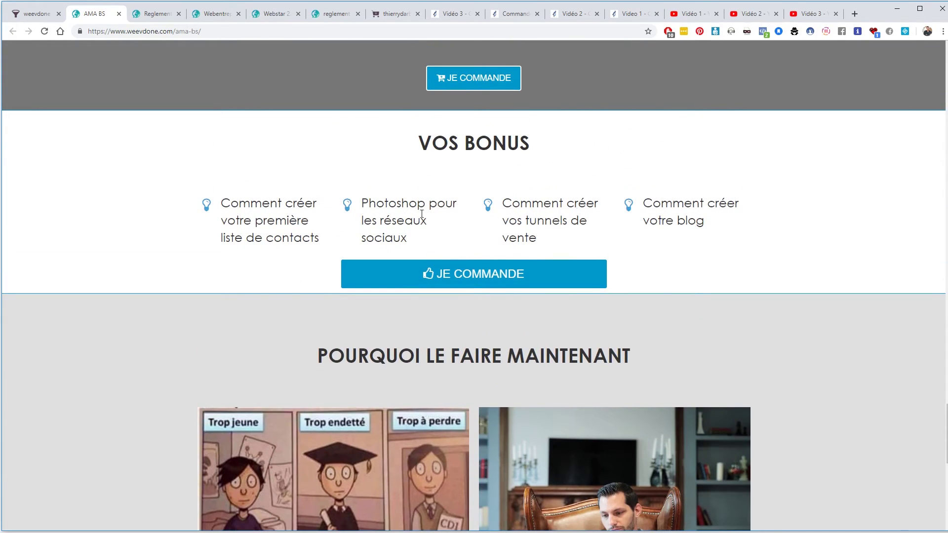
scroll(376, 243, down, 10)
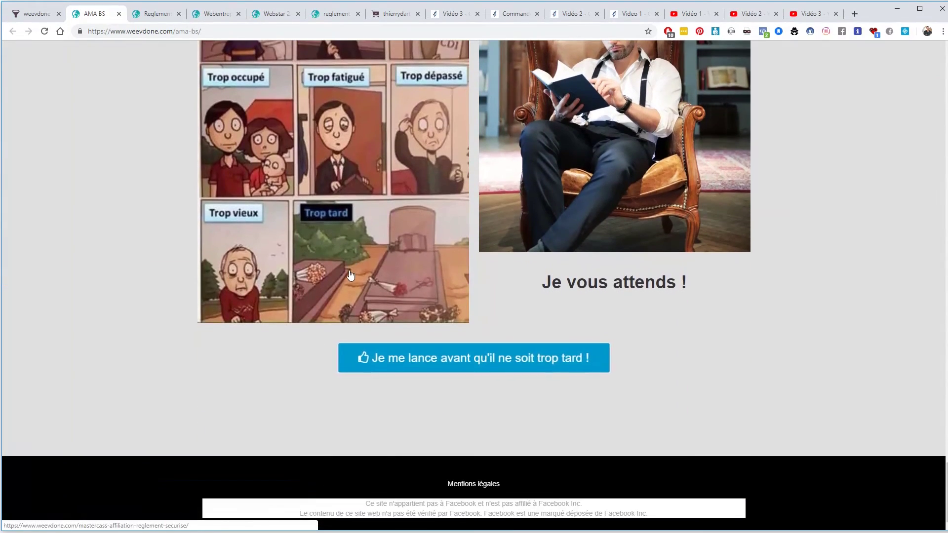
Follow the AMA BS order links to the Affiliation Mentor Academy payment page and review its order summary and "Vous Obtenez" list
click(432, 368)
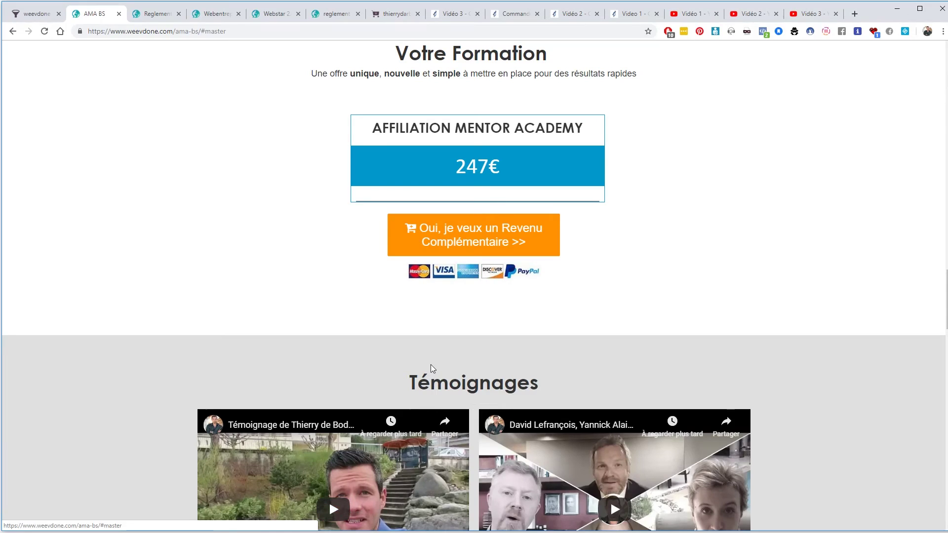
click(475, 235)
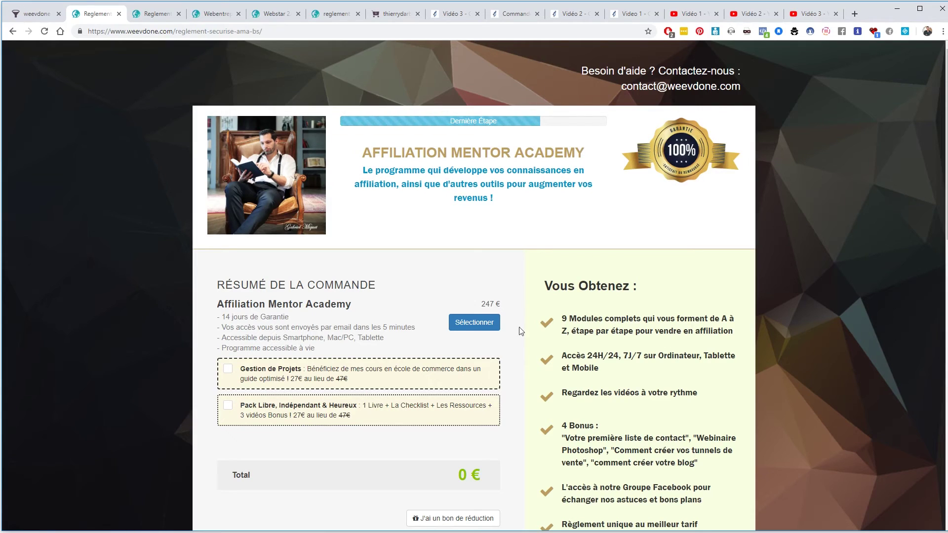
scroll(582, 242, down, 3)
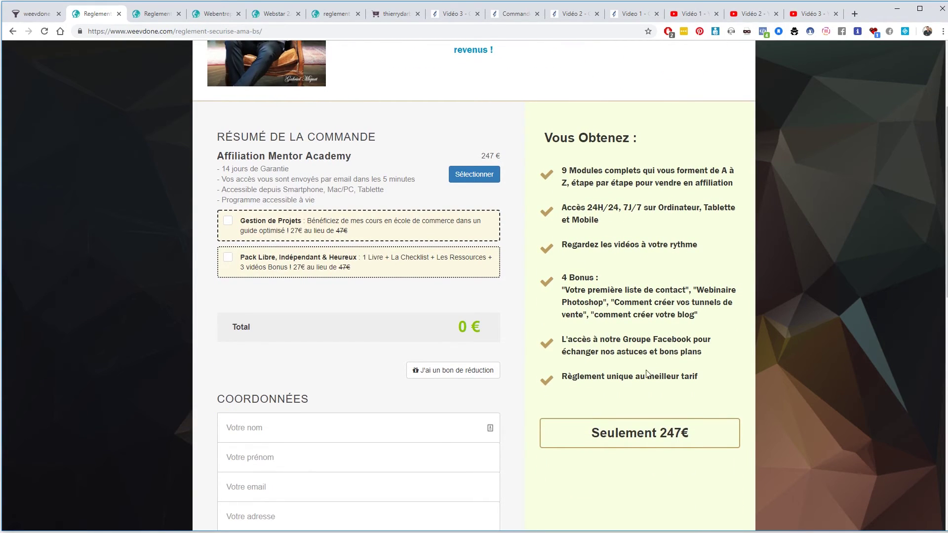
scroll(647, 375, down, 2)
scroll(533, 320, up, 4)
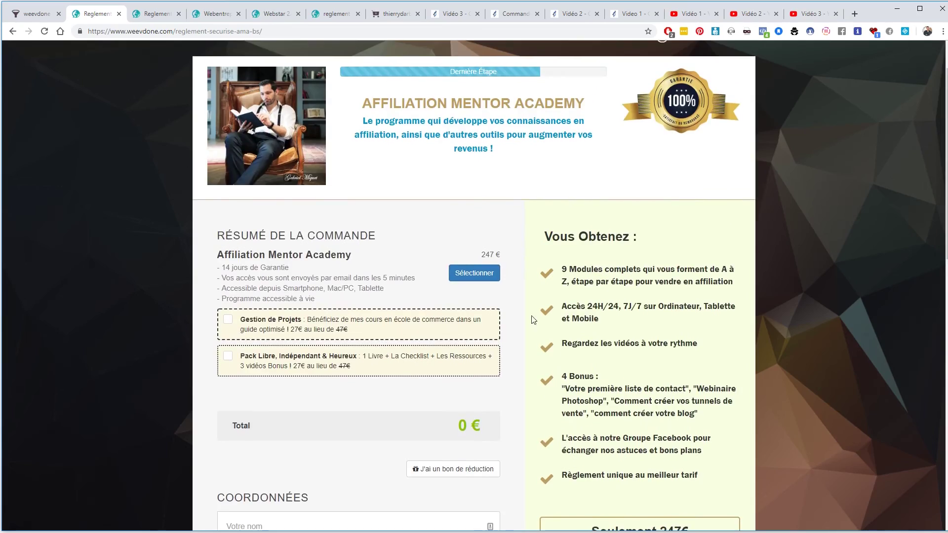
Select the Affiliation Mentor Academy product together with the "Gestion de Projets" and "Pack Libre, Indépendant & Heureux" add-ons
click(474, 273)
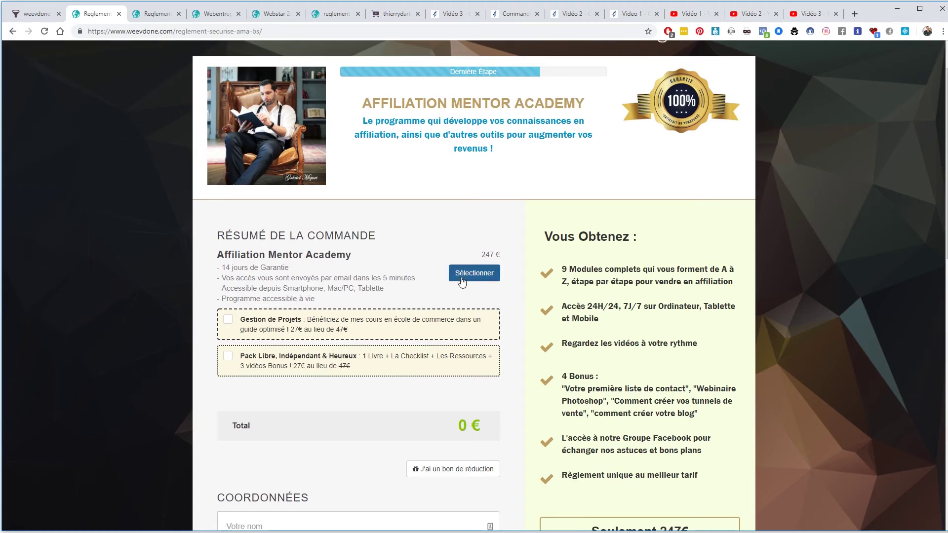
click(228, 320)
click(227, 356)
scroll(252, 387, up, 1)
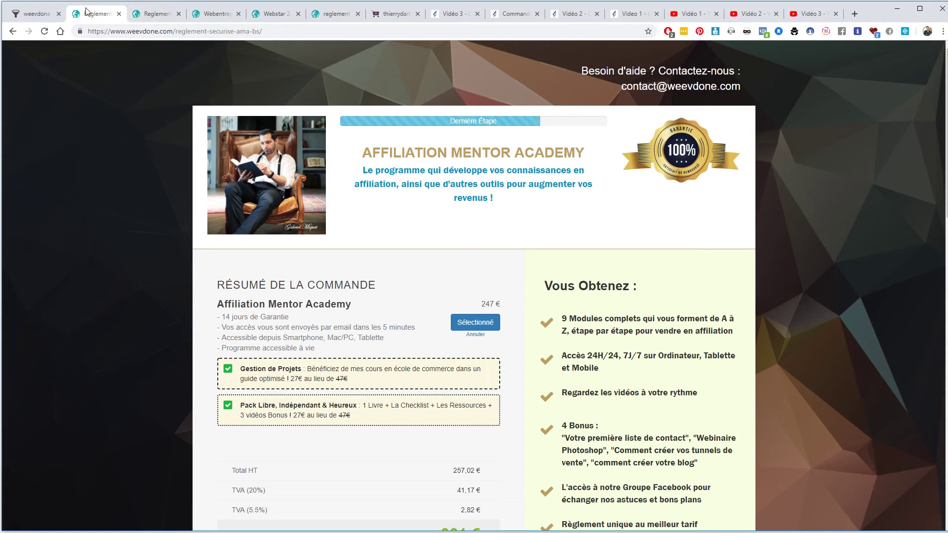
Close the duplicate payment page and examine the Webentrepreneur Star sales page from its module figures down to the payment options
click(151, 14)
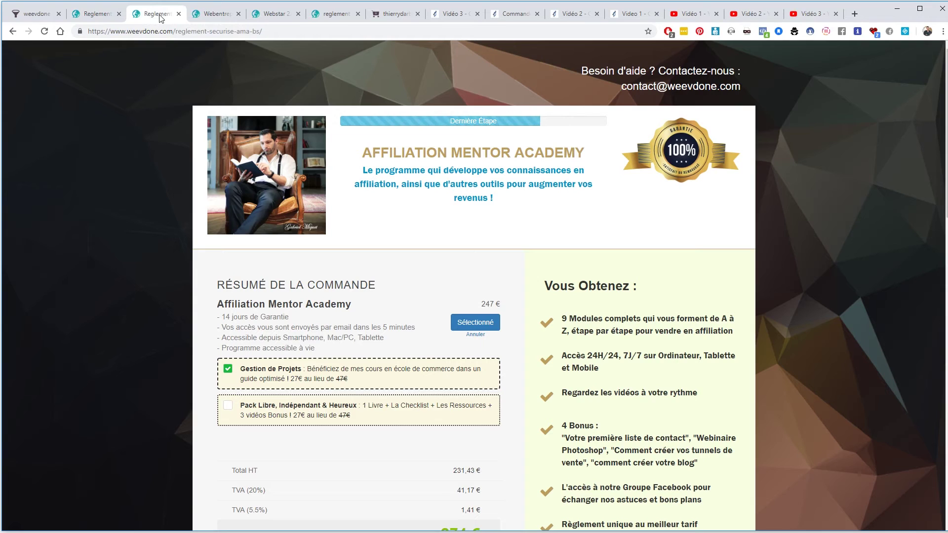
click(178, 14)
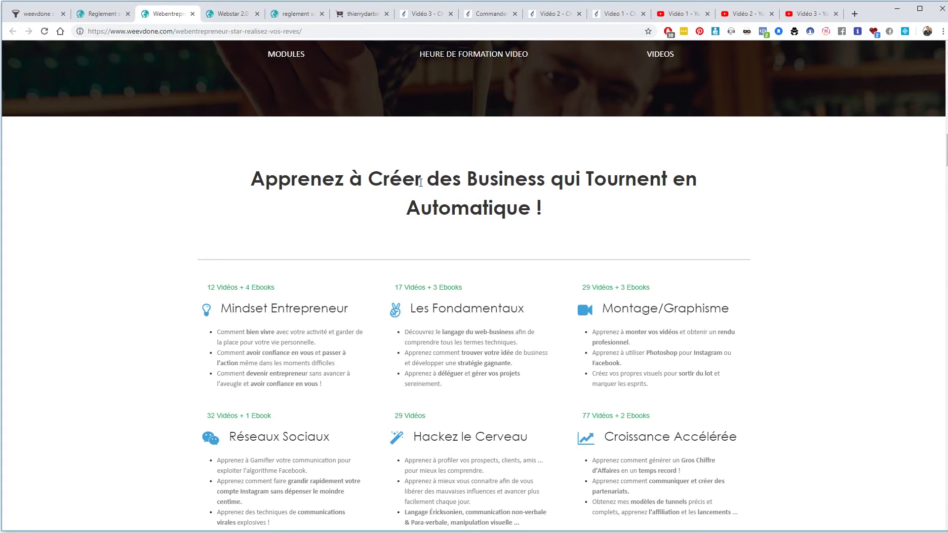
scroll(420, 183, up, 5)
scroll(423, 196, down, 18)
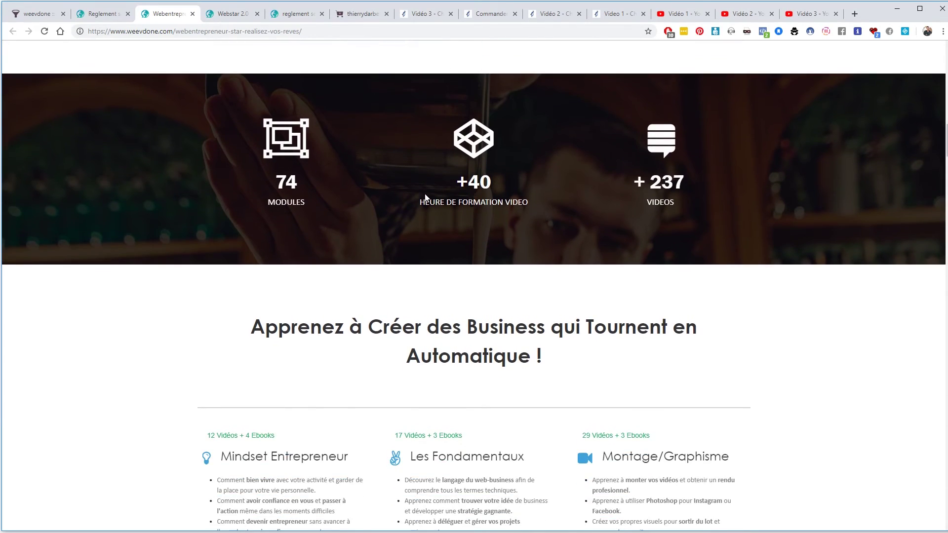
scroll(429, 200, down, 3)
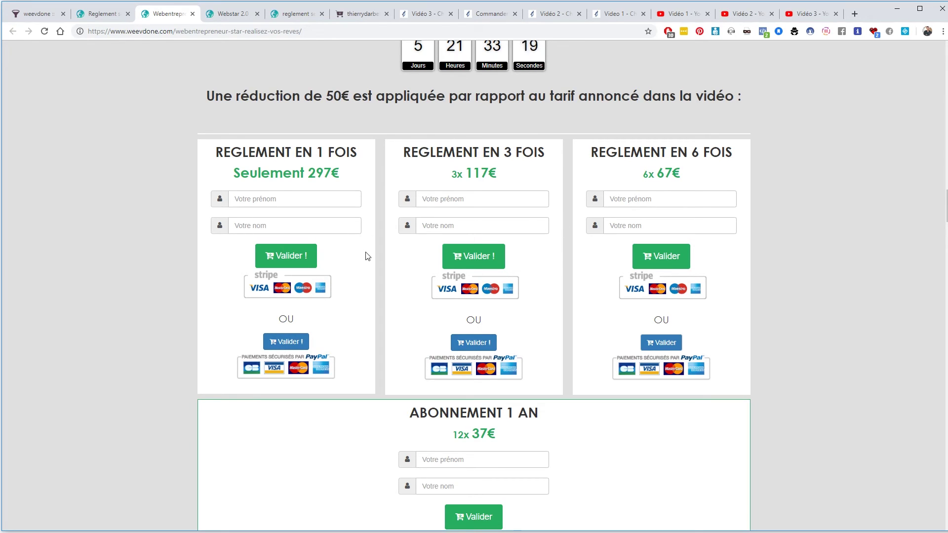
Fill the "Règlement en 1 fois" form with the customer's first and last name and bring up its Stripe card payment form
click(311, 204)
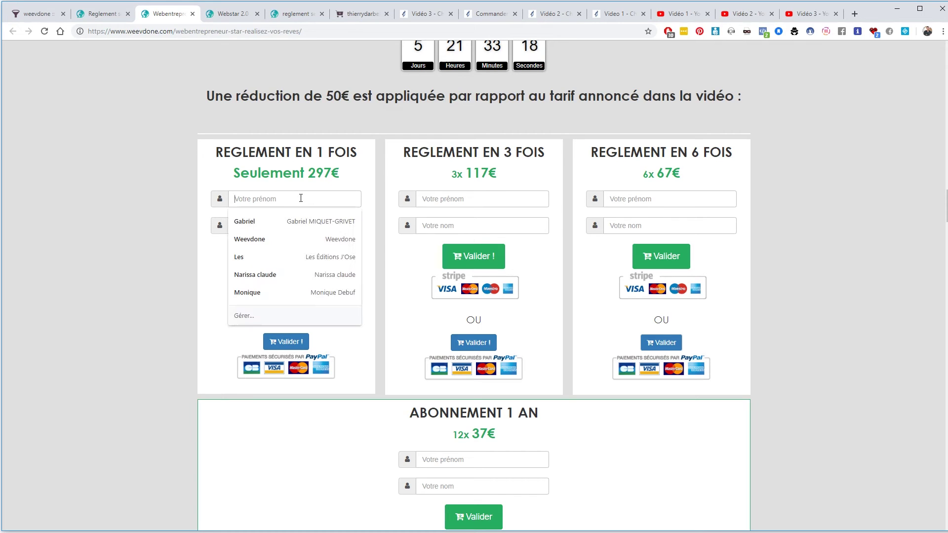
click(263, 217)
click(279, 257)
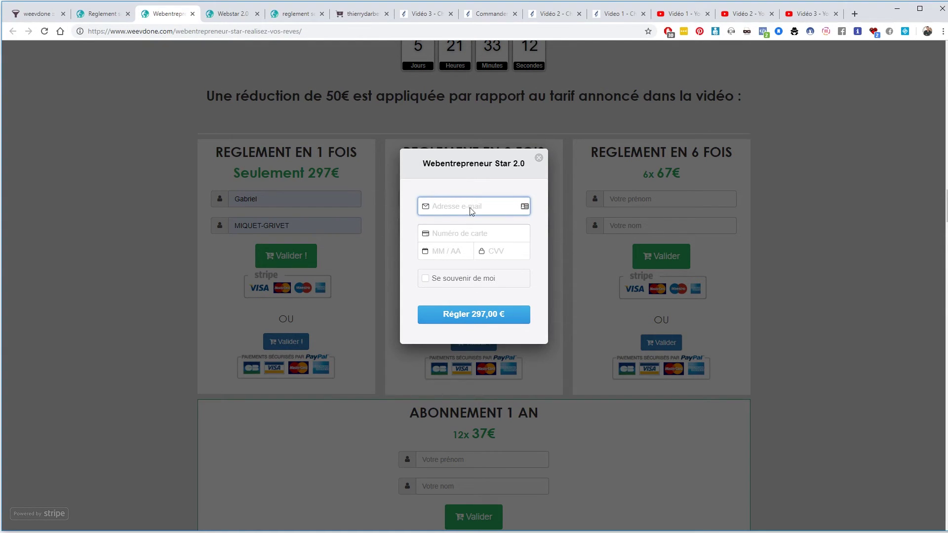
Open the payment page from the 21-day challenge sales page, review its order form and try to submit it empty
click(470, 18)
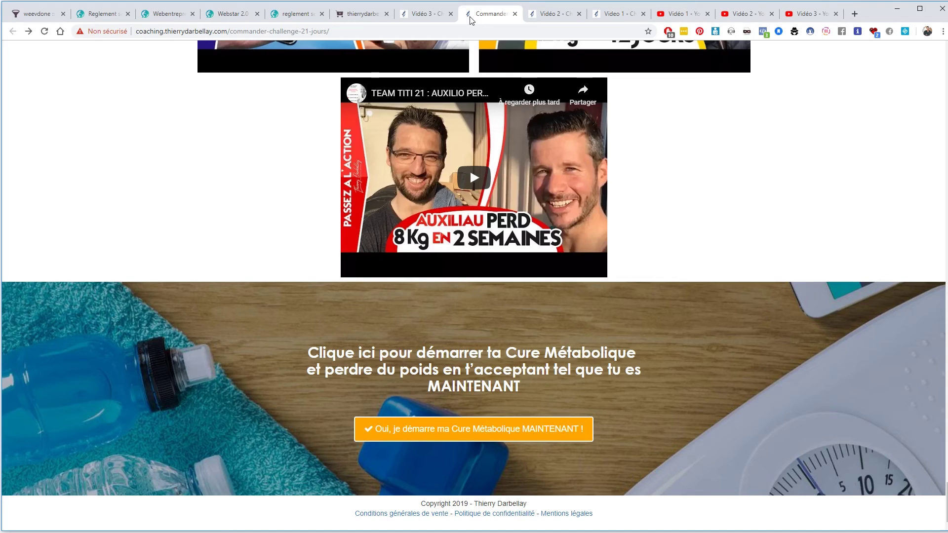
click(472, 429)
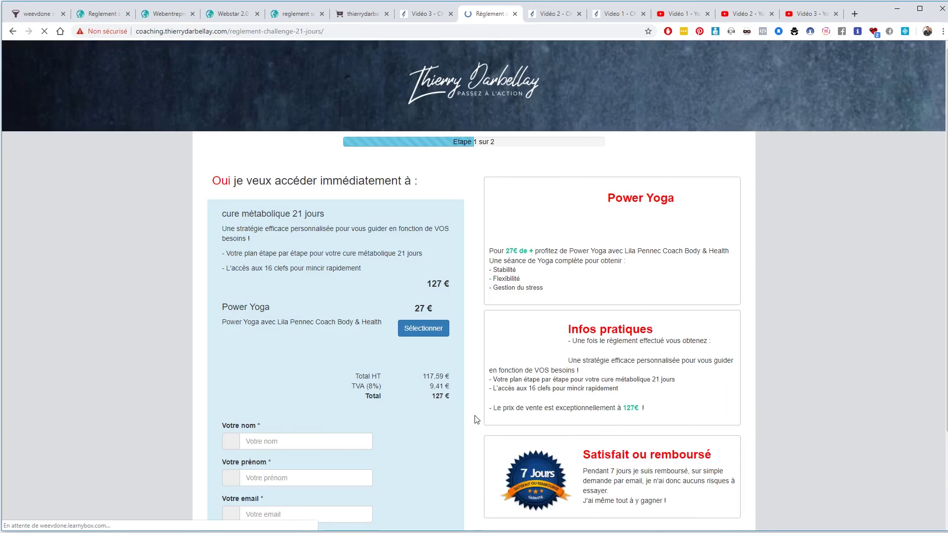
scroll(385, 365, down, 3)
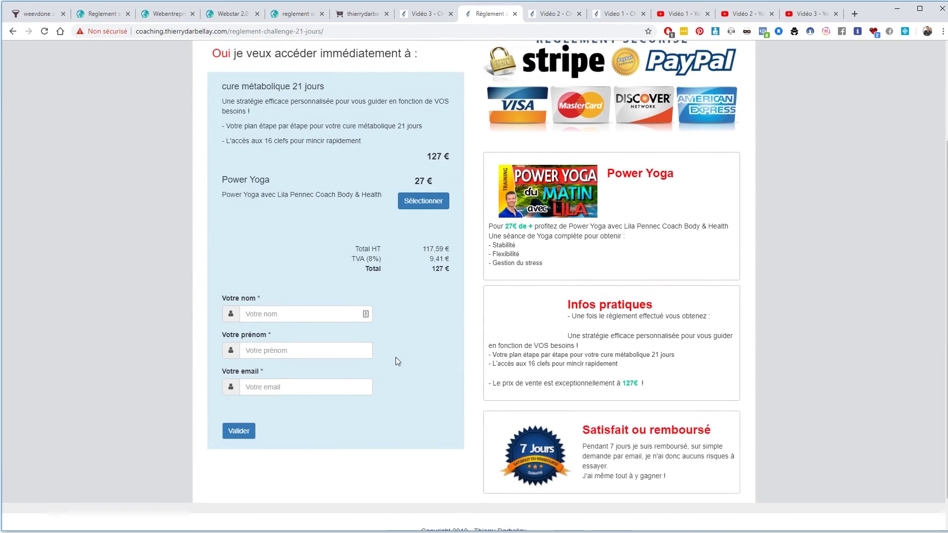
scroll(396, 357, up, 2)
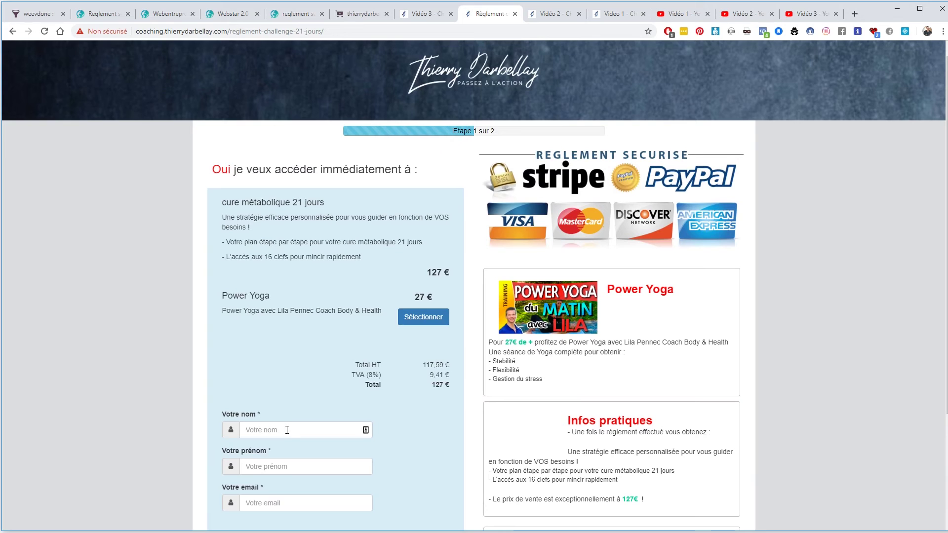
scroll(303, 476, down, 3)
click(240, 401)
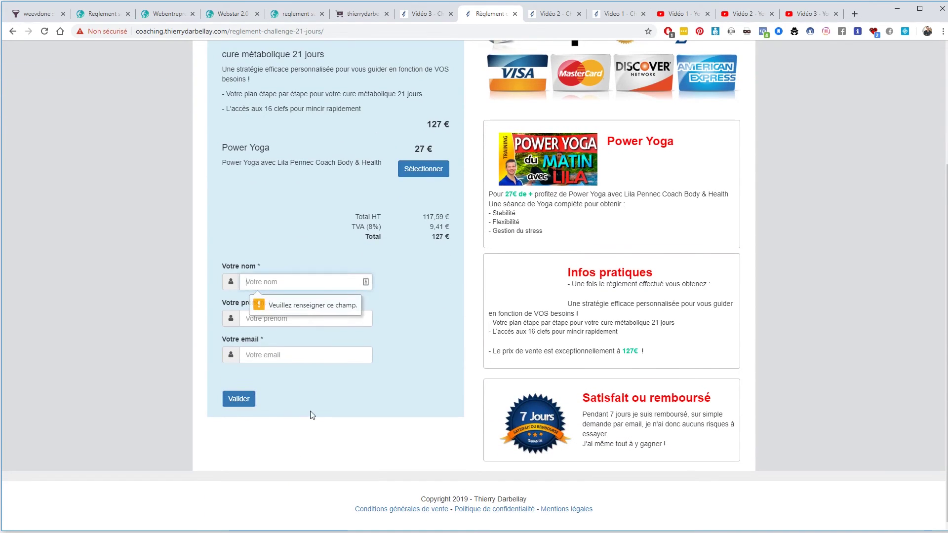
scroll(416, 225, up, 3)
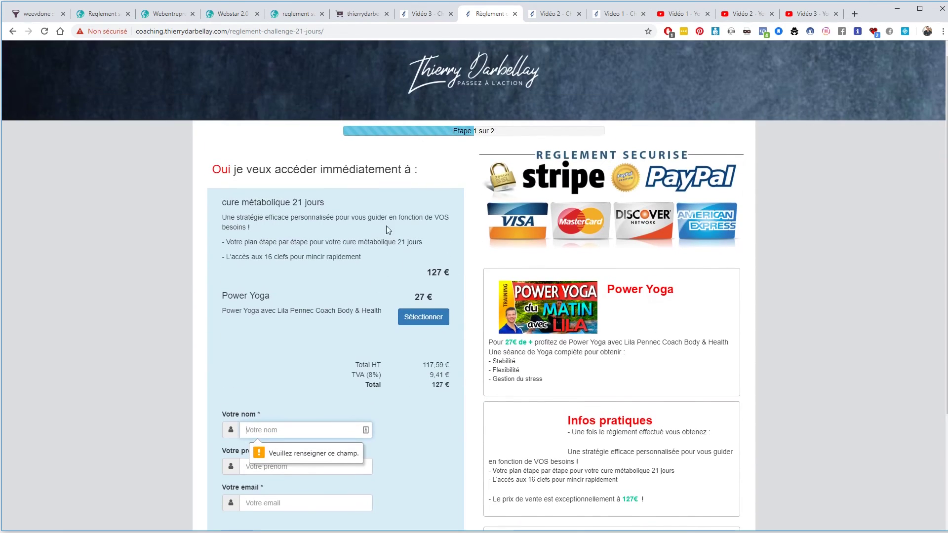
Return to the Webentrepreneur Star page, dismiss the card payment form and compare the payment options in 1, 3 and 6 instalments
click(420, 14)
click(355, 16)
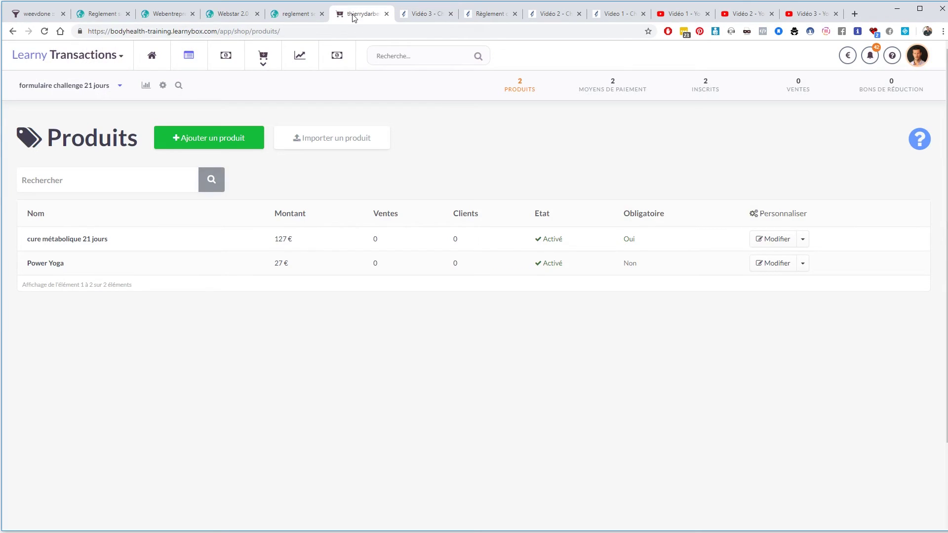
click(165, 15)
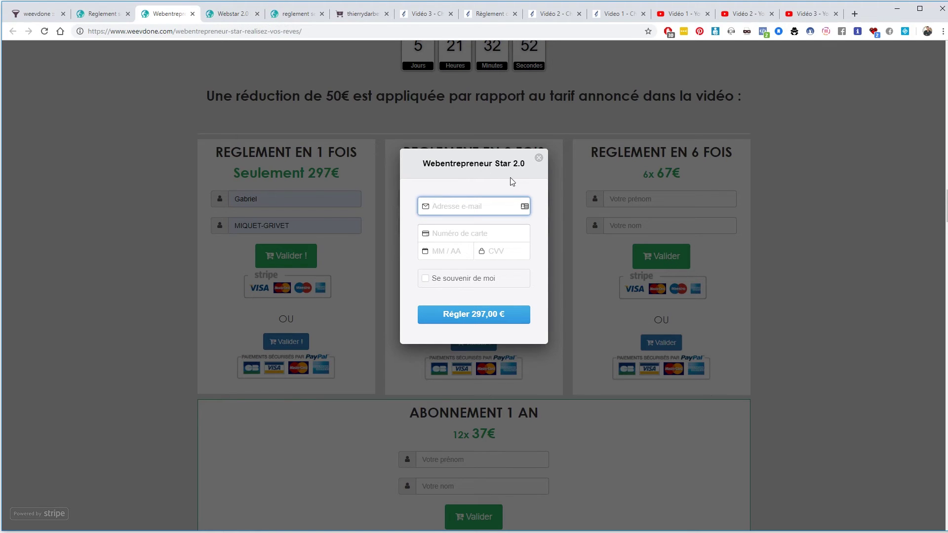
click(539, 158)
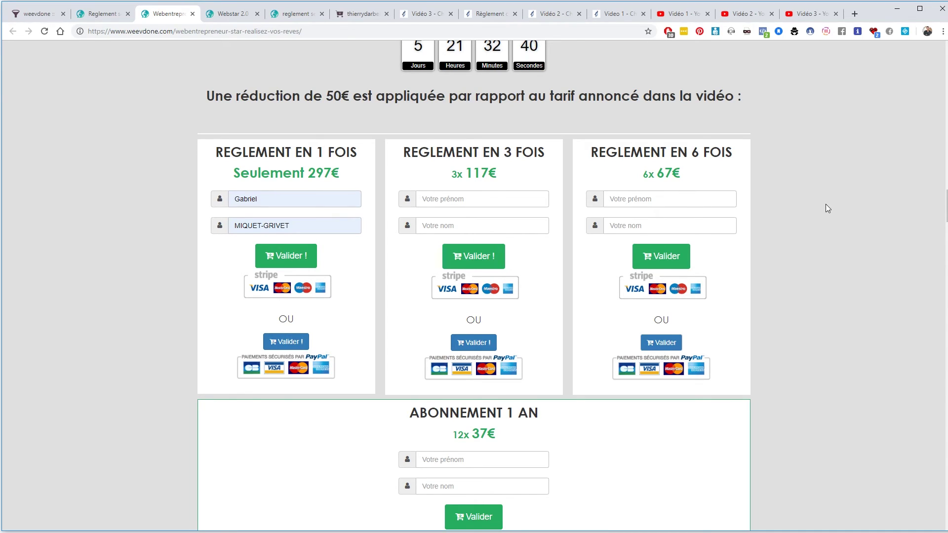
scroll(749, 349, up, 5)
scroll(749, 349, down, 3)
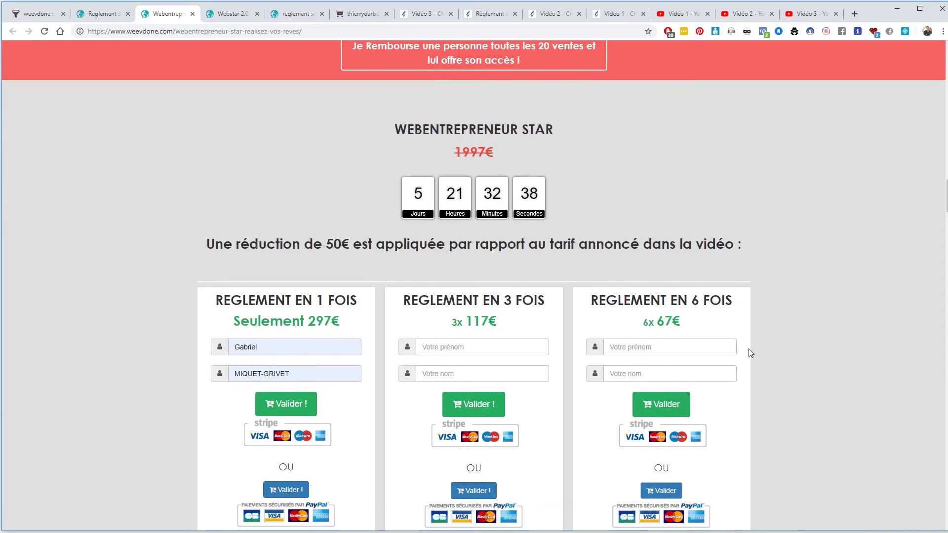
scroll(749, 349, down, 3)
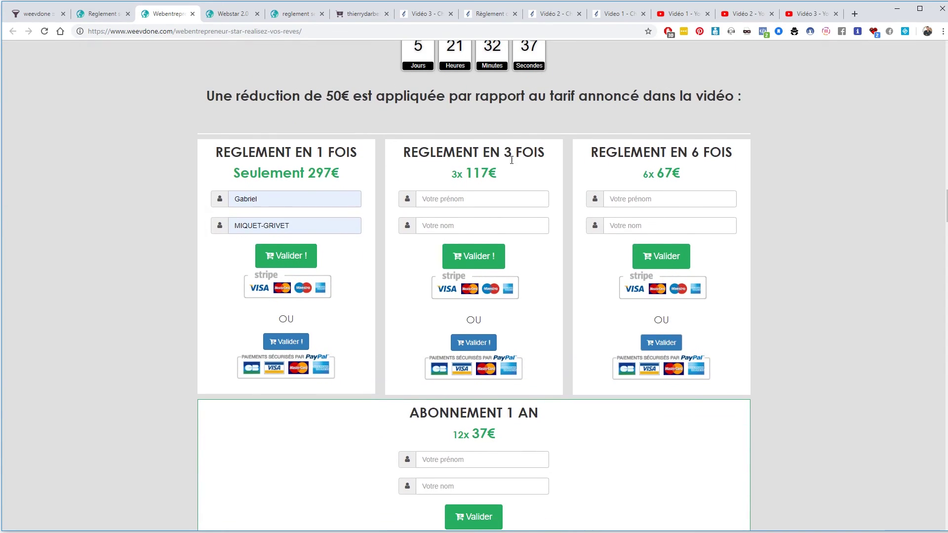
Open the Learny Mail sequences list and check the contact count of the challenge's "Abondons de panier" sequence
click(365, 14)
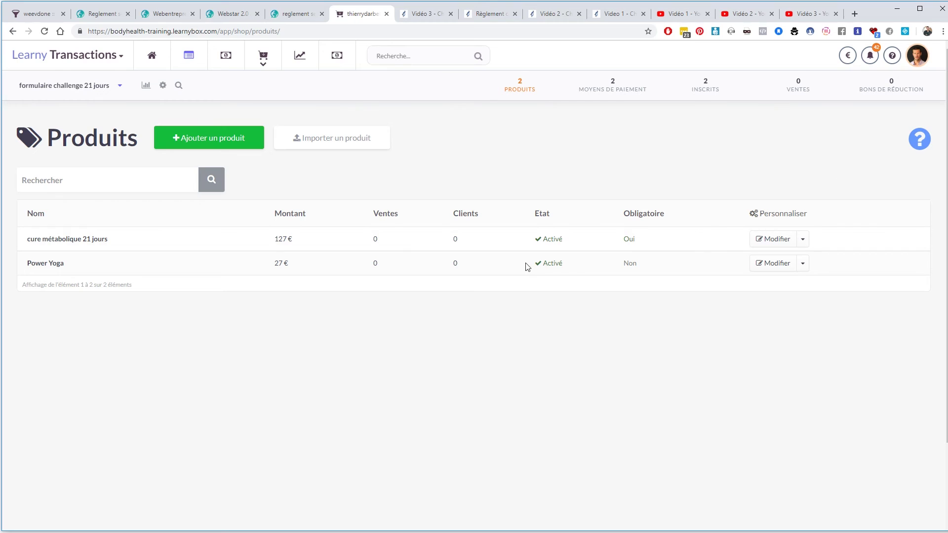
click(63, 58)
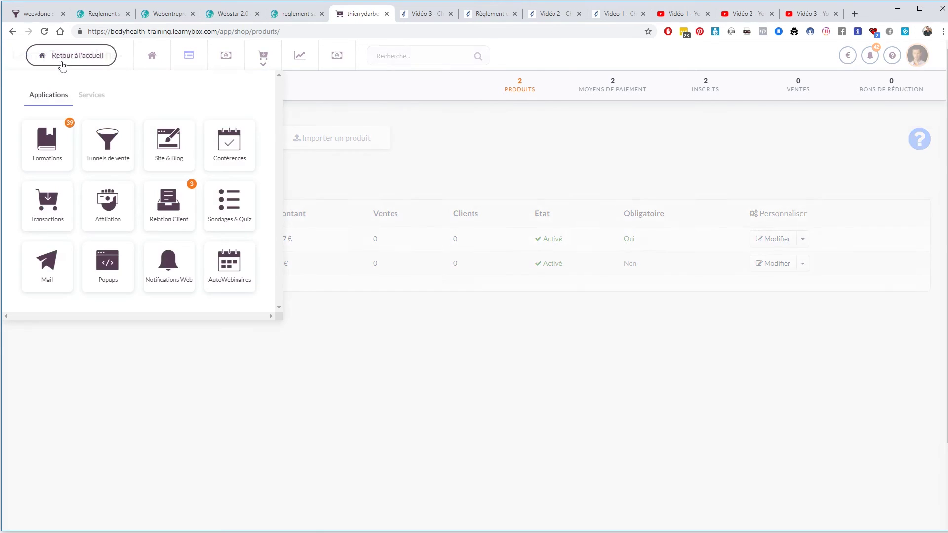
click(62, 267)
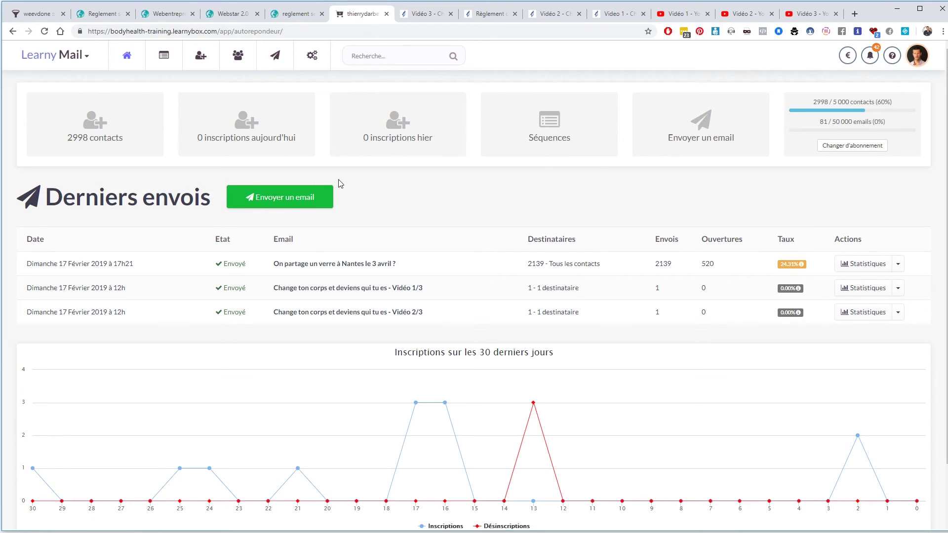
click(164, 55)
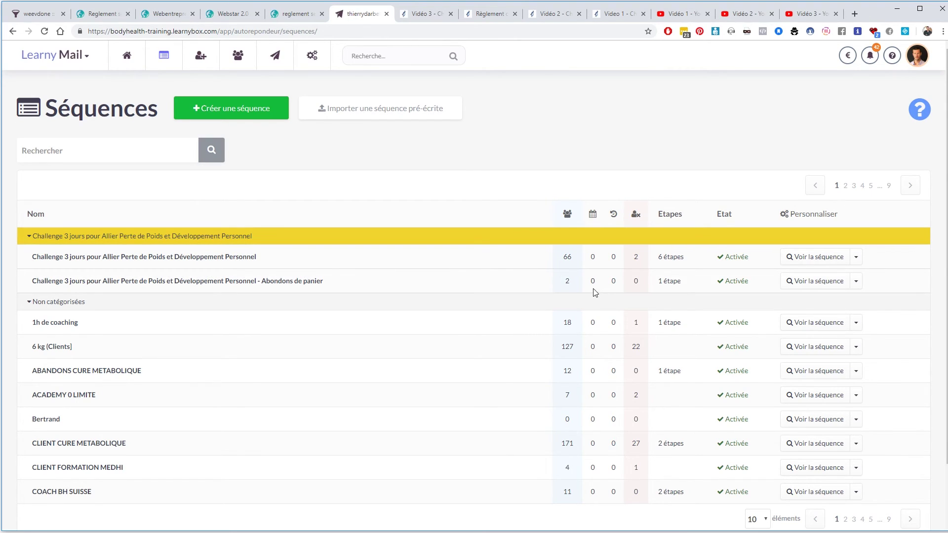
double_click(569, 281)
Recheck the challenge order form's customer fields, and open the "Abondons de panier" email "Il est encore temps de perdre du poids sans faire de sport"
click(492, 13)
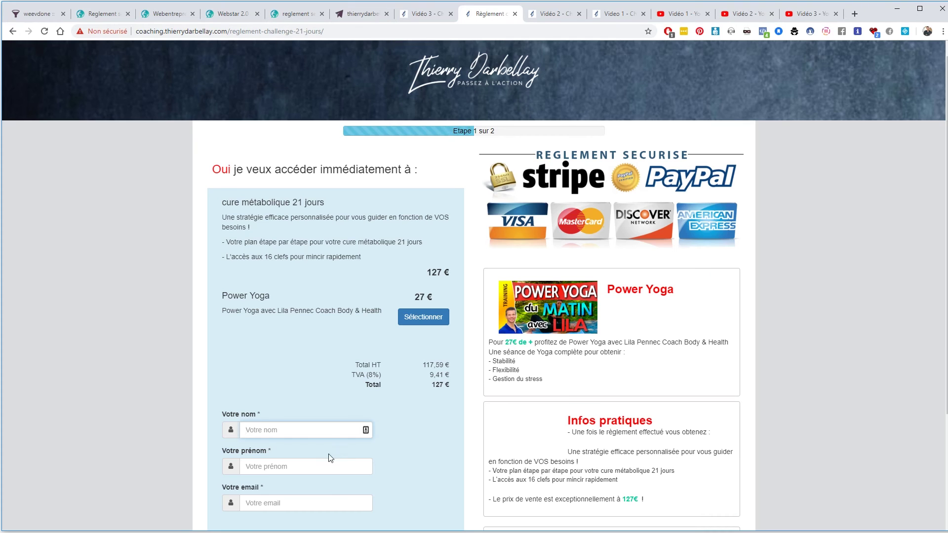
scroll(255, 438, down, 2)
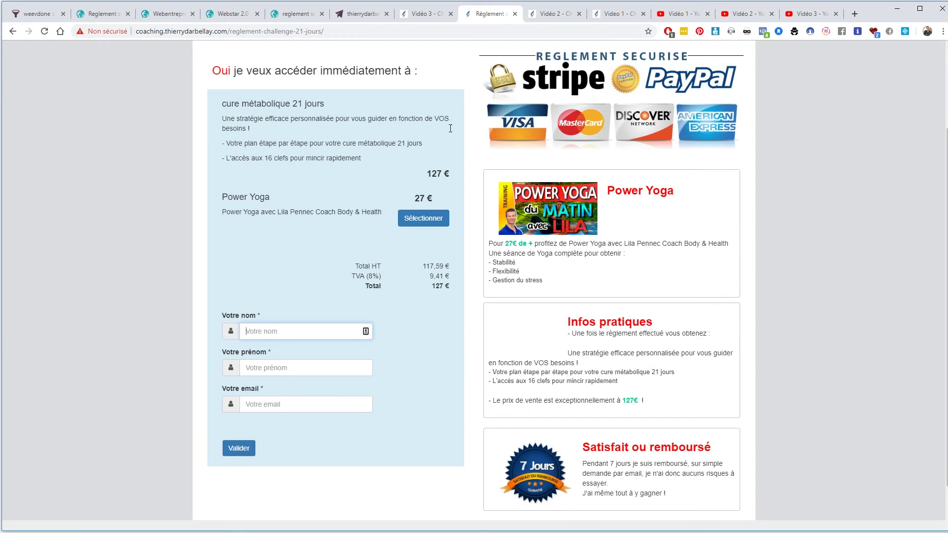
click(358, 14)
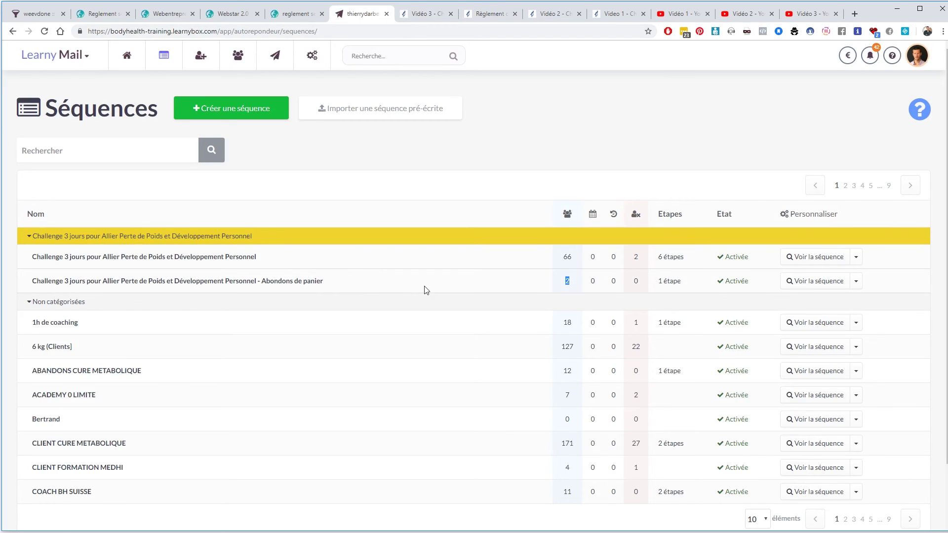
click(819, 281)
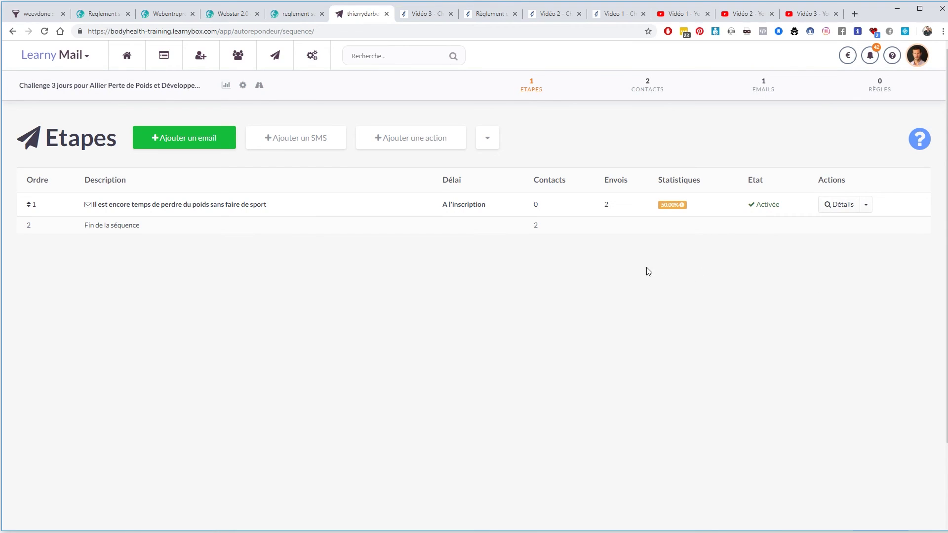
click(232, 207)
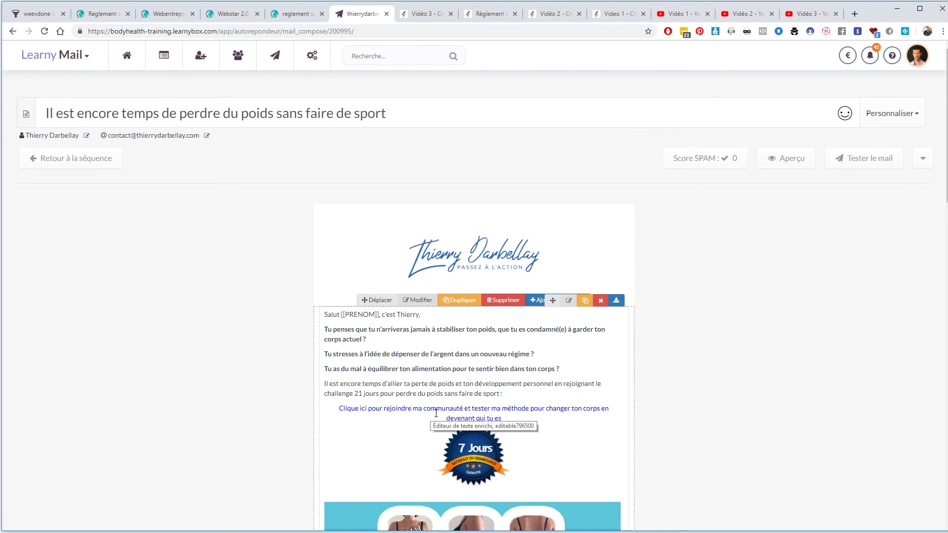
Leave the "Abondons de panier" email and return to the full list of email sequences
key(ctrl+z)
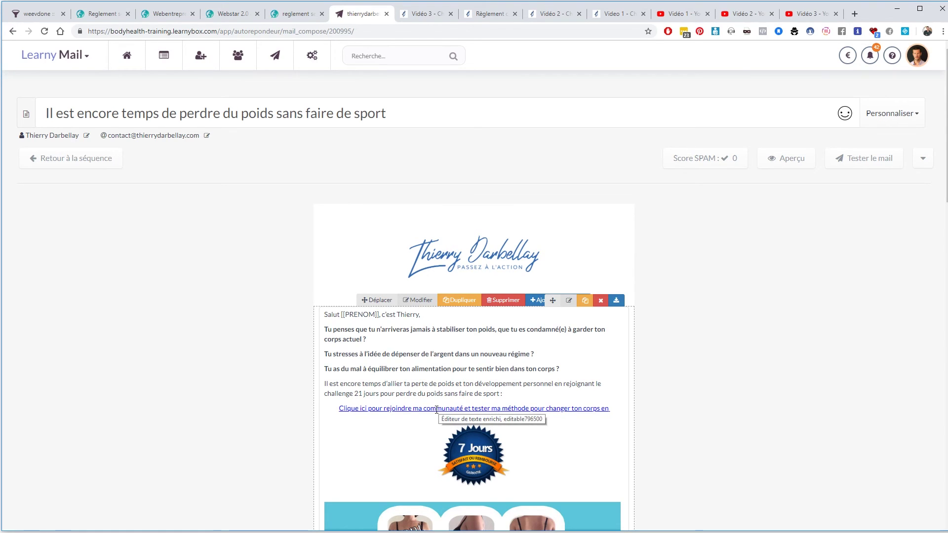
key(ctrl+z)
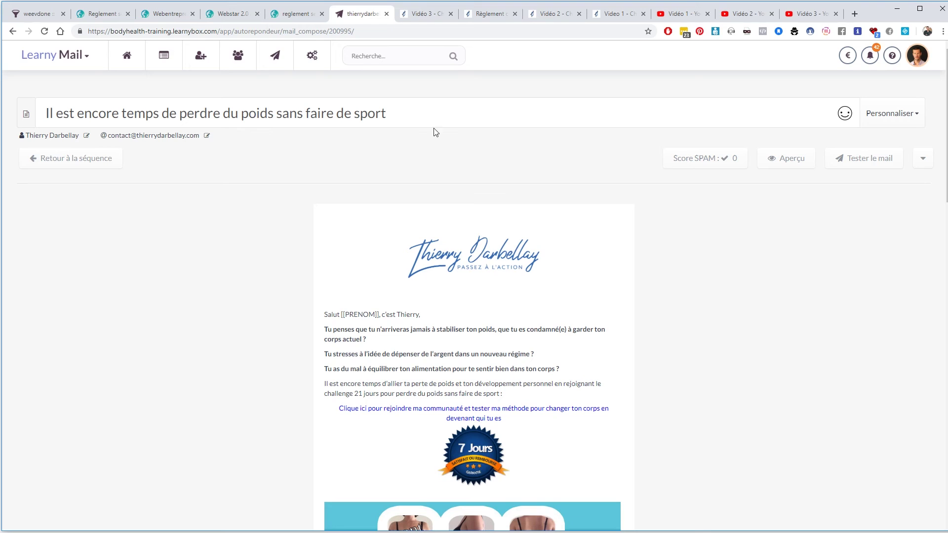
click(13, 31)
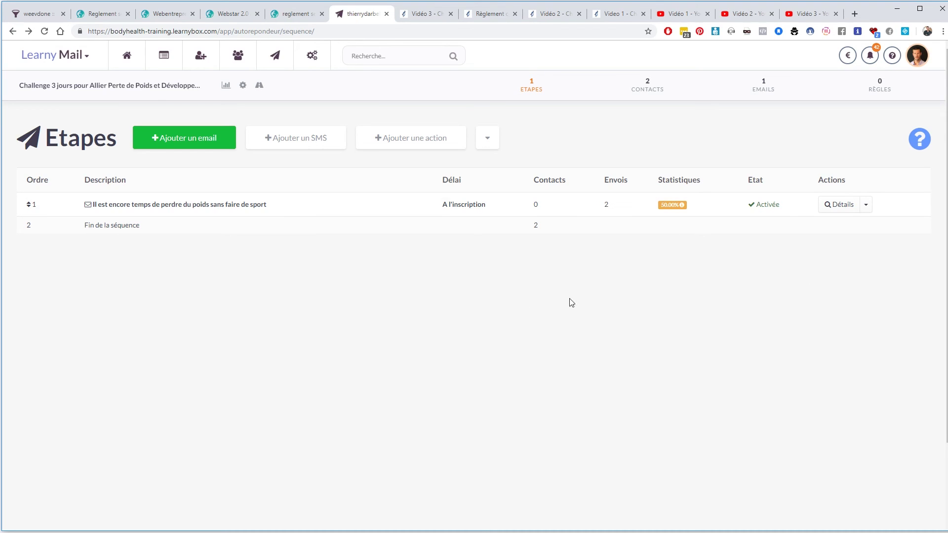
drag(195, 146, 157, 58)
click(158, 58)
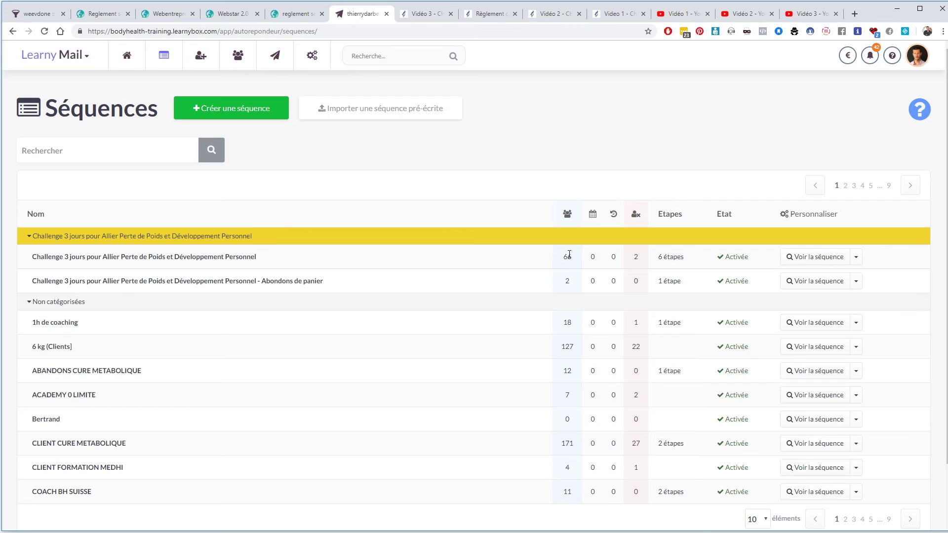
Open the main "Challenge 3 jours pour Allier Perte de Poids et Développement Personnel" sequence and check the sixth email's sending conditions and send count
double_click(641, 259)
click(812, 259)
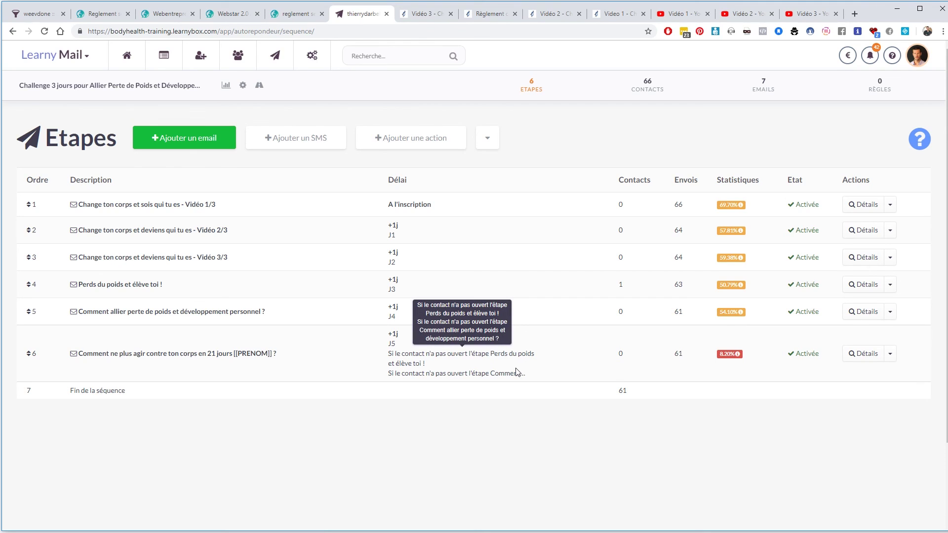
double_click(682, 354)
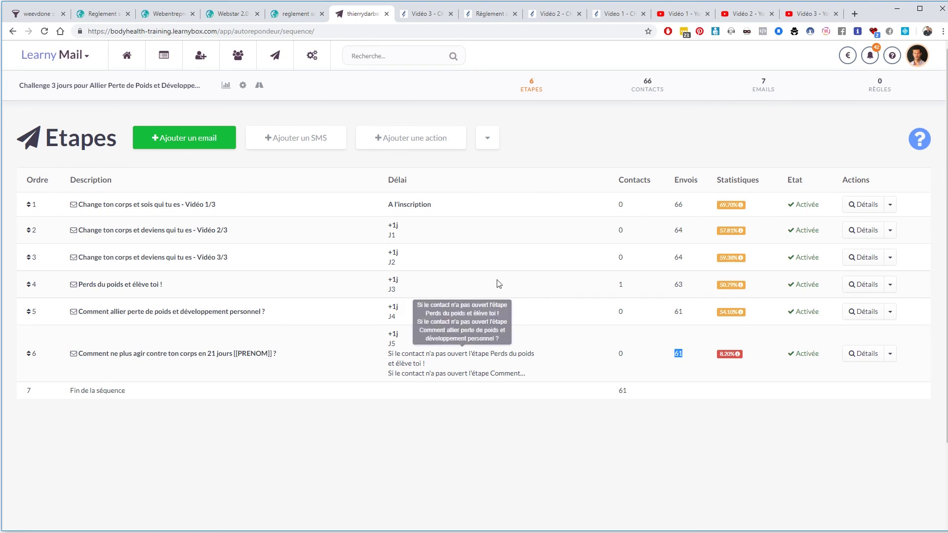
mouse_move(730, 291)
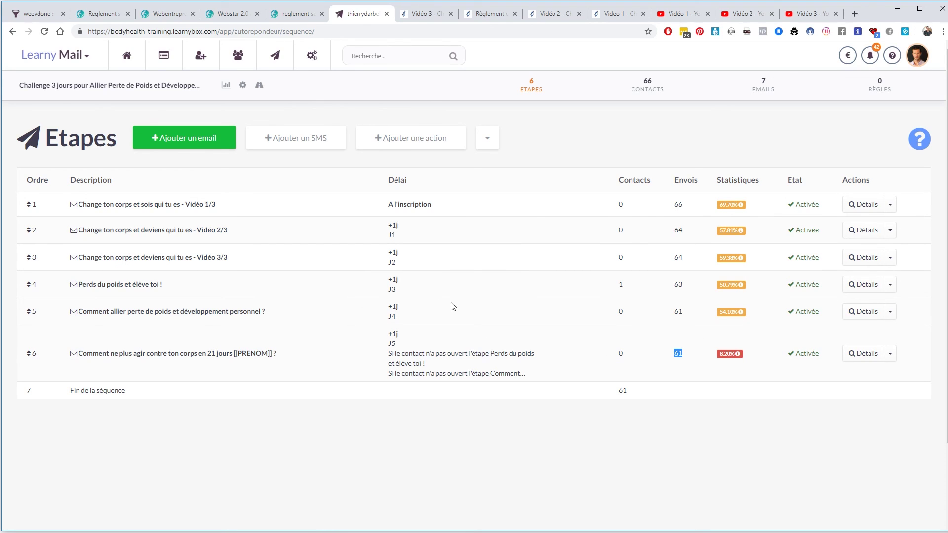
click(684, 355)
double_click(684, 357)
click(528, 454)
Leave the challenge's email sequence and open the Tunnels de vente application with the list of sales funnels
click(168, 59)
click(55, 55)
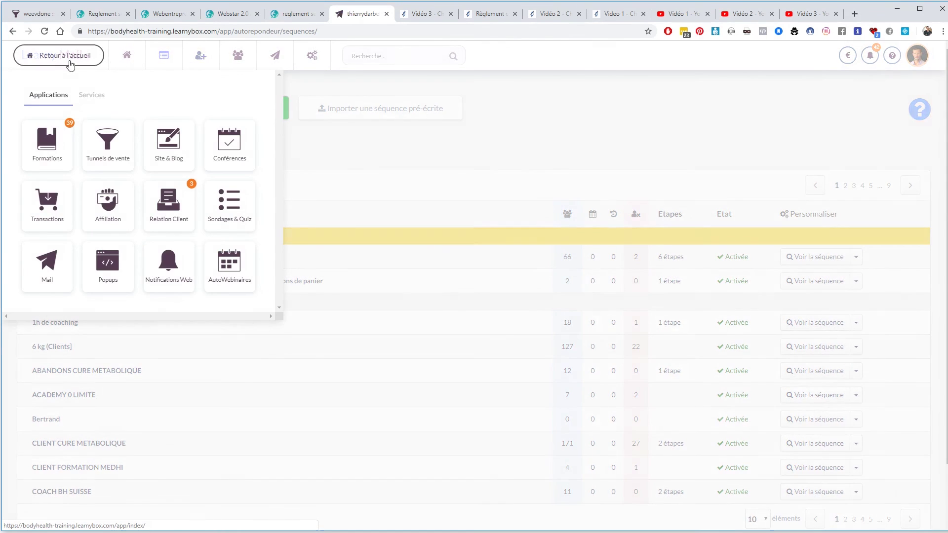
click(135, 150)
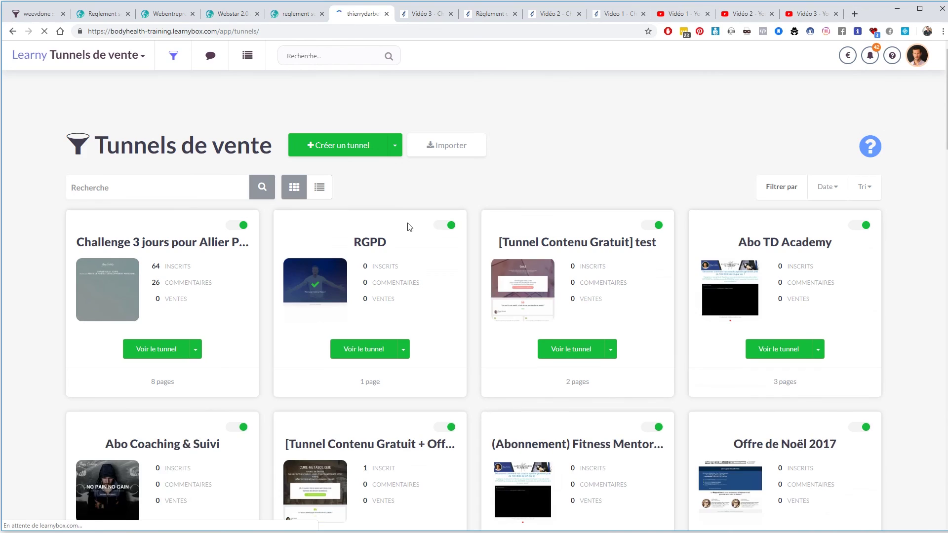